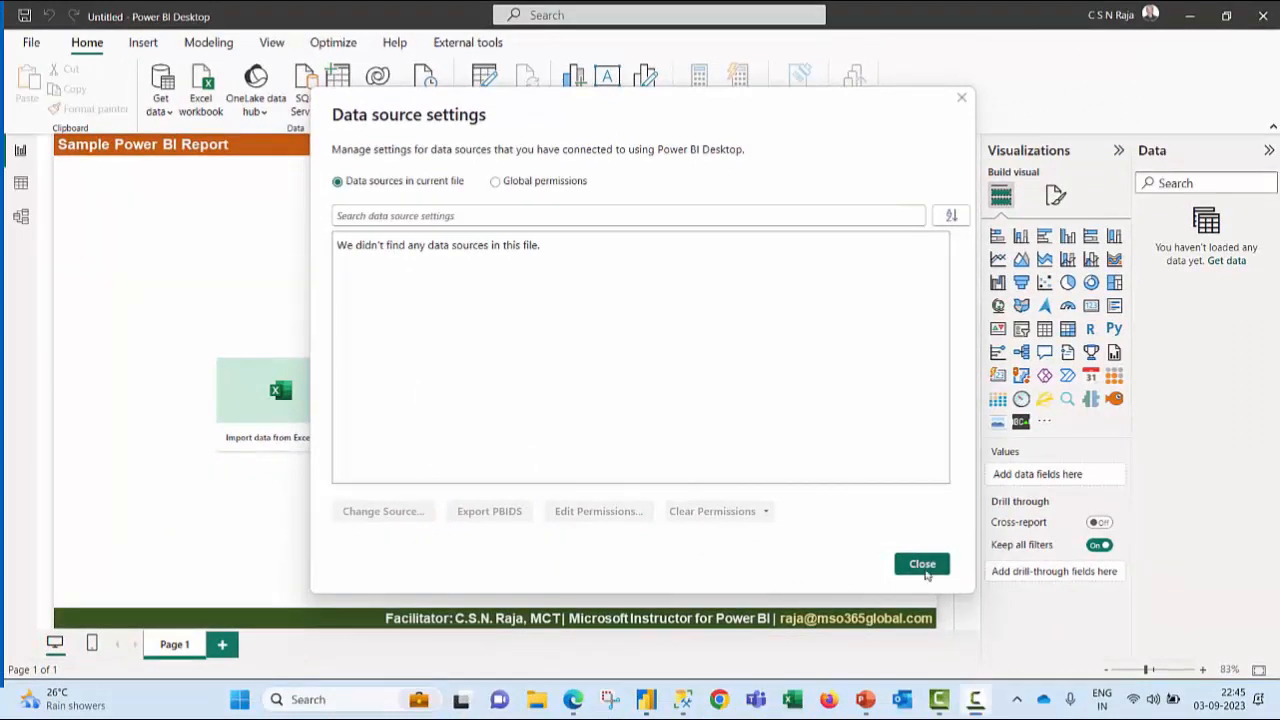
Step: Close the data source settings and import the Asia table from the desktop workbook Sample1.xlsx
left_click(924, 568)
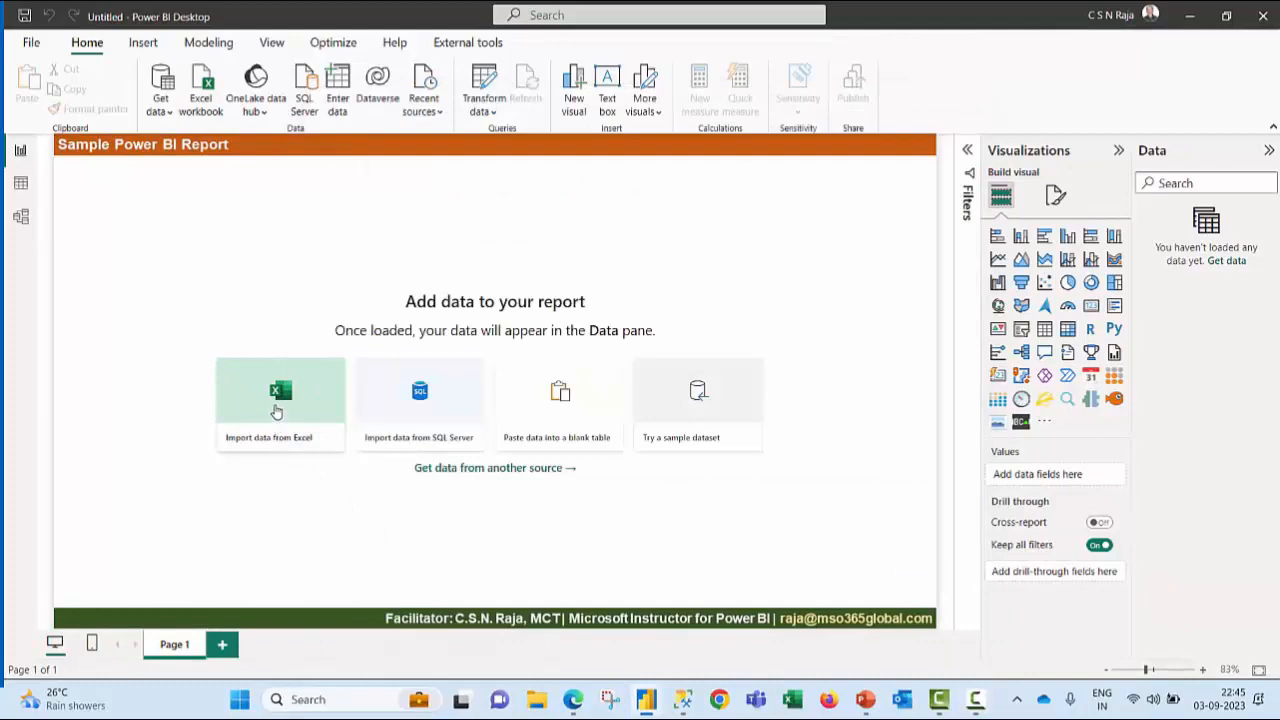
left_click(277, 410)
scroll(243, 286, "down", 1)
left_click(214, 276)
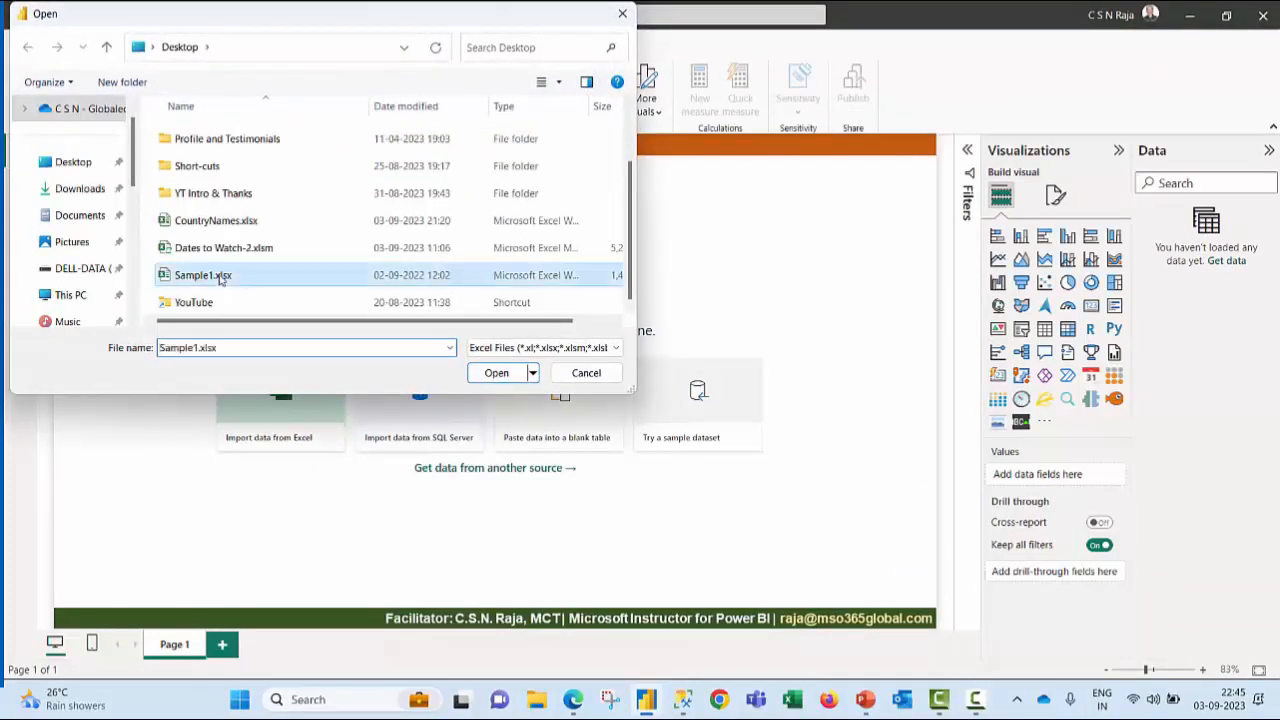
left_click(497, 373)
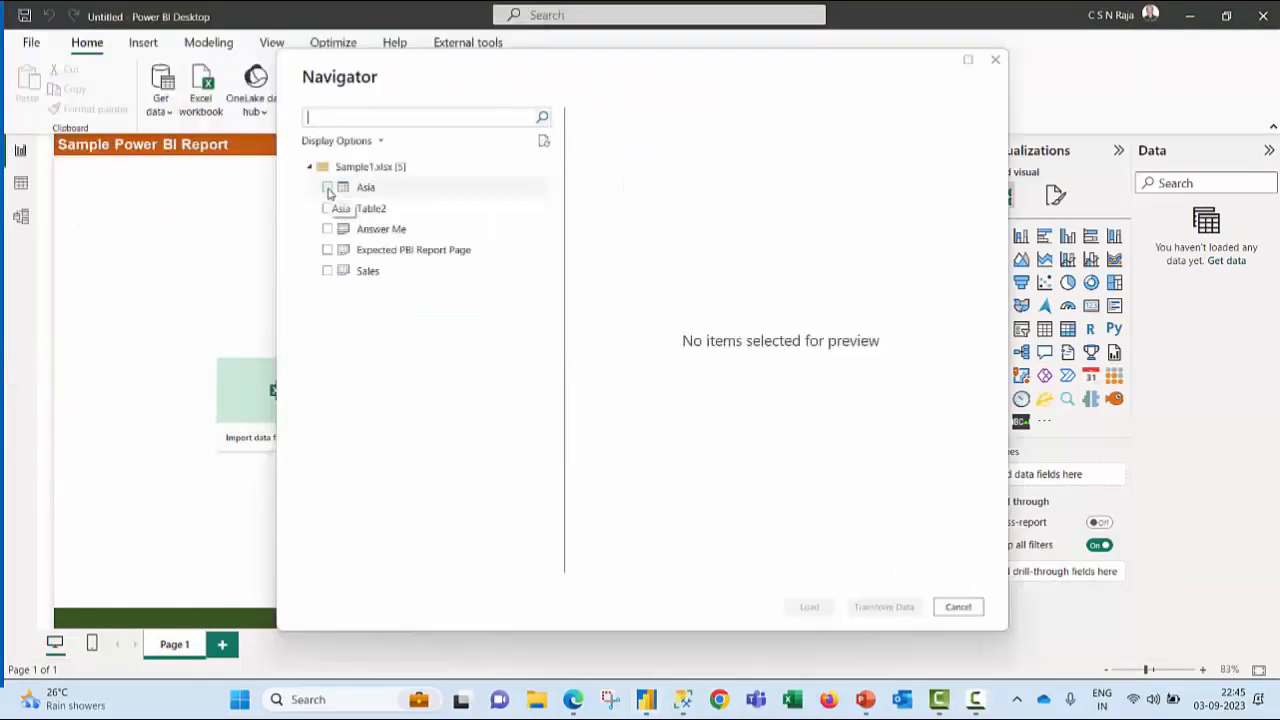
left_click(327, 188)
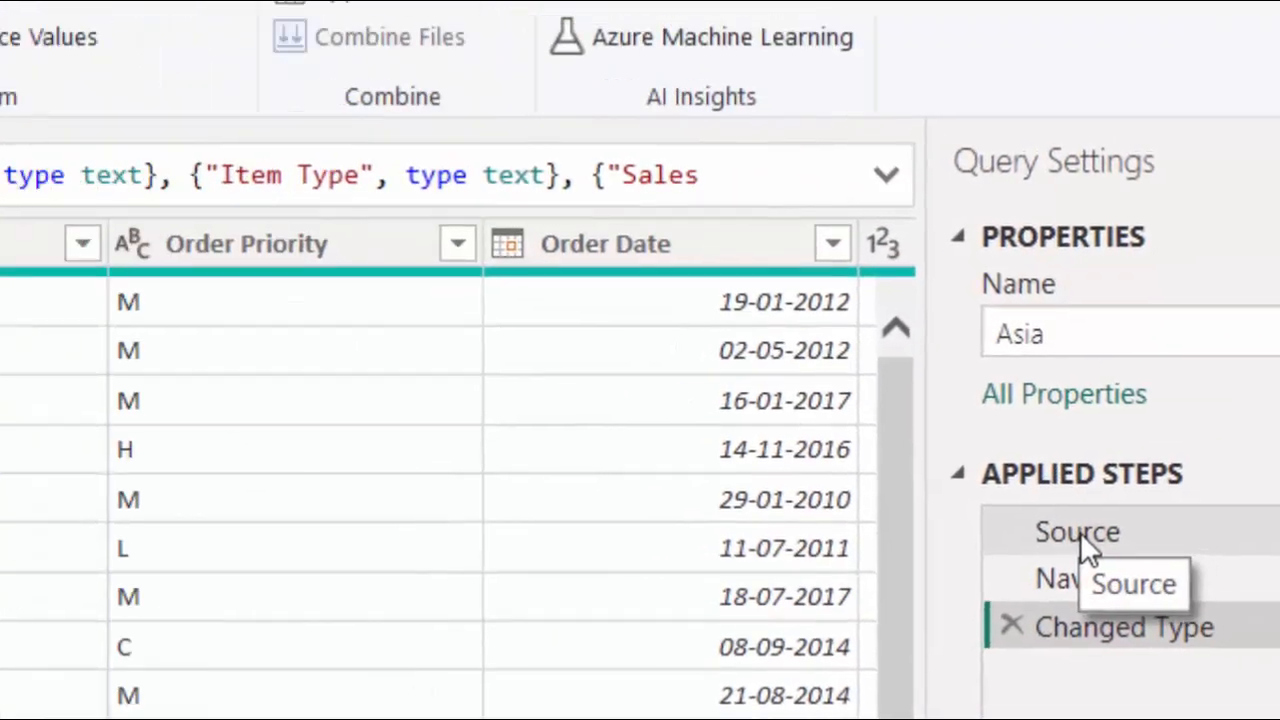
Step: Review the Source step and full code of the Asia query, and apply the query to the report
left_click(712, 490)
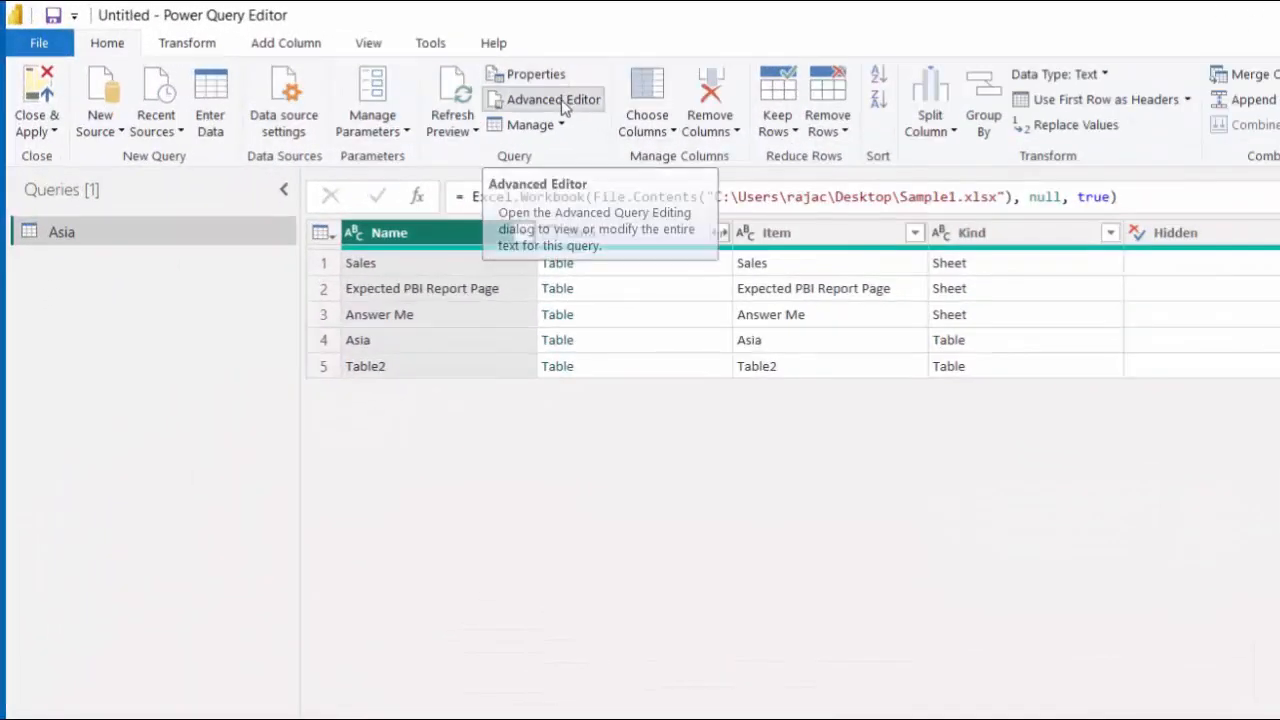
left_click(561, 99)
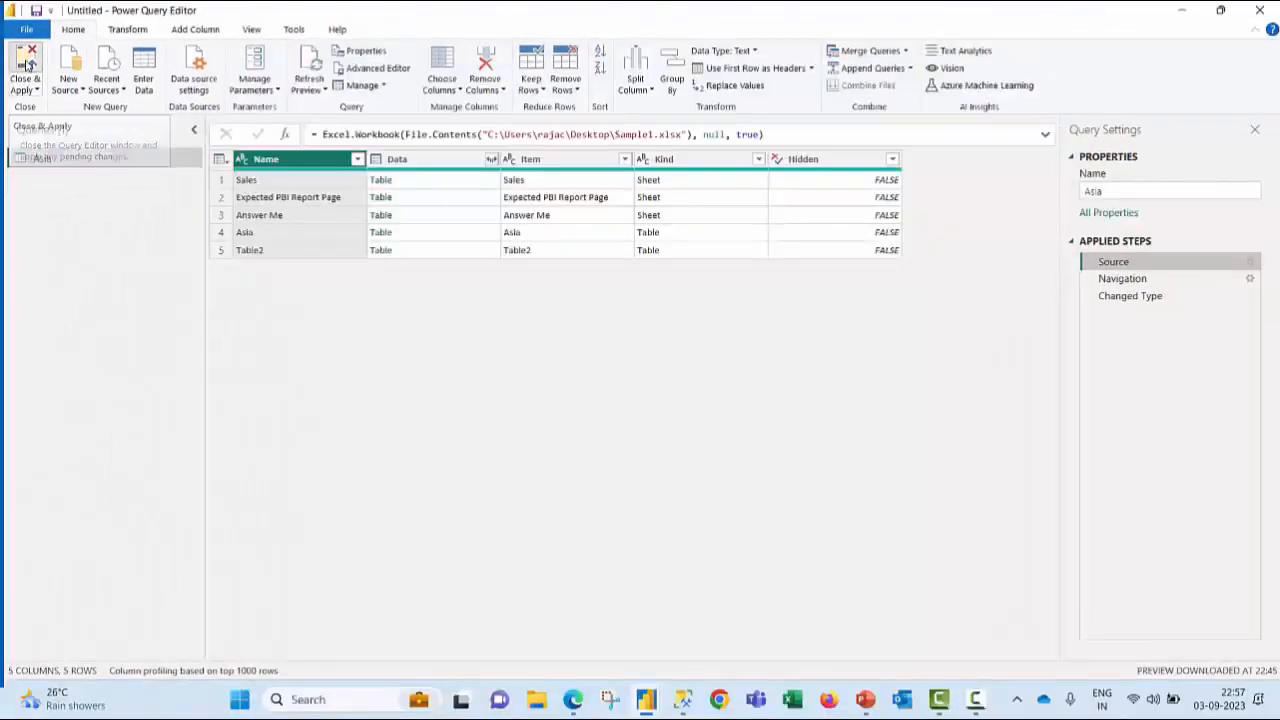
left_click(27, 63)
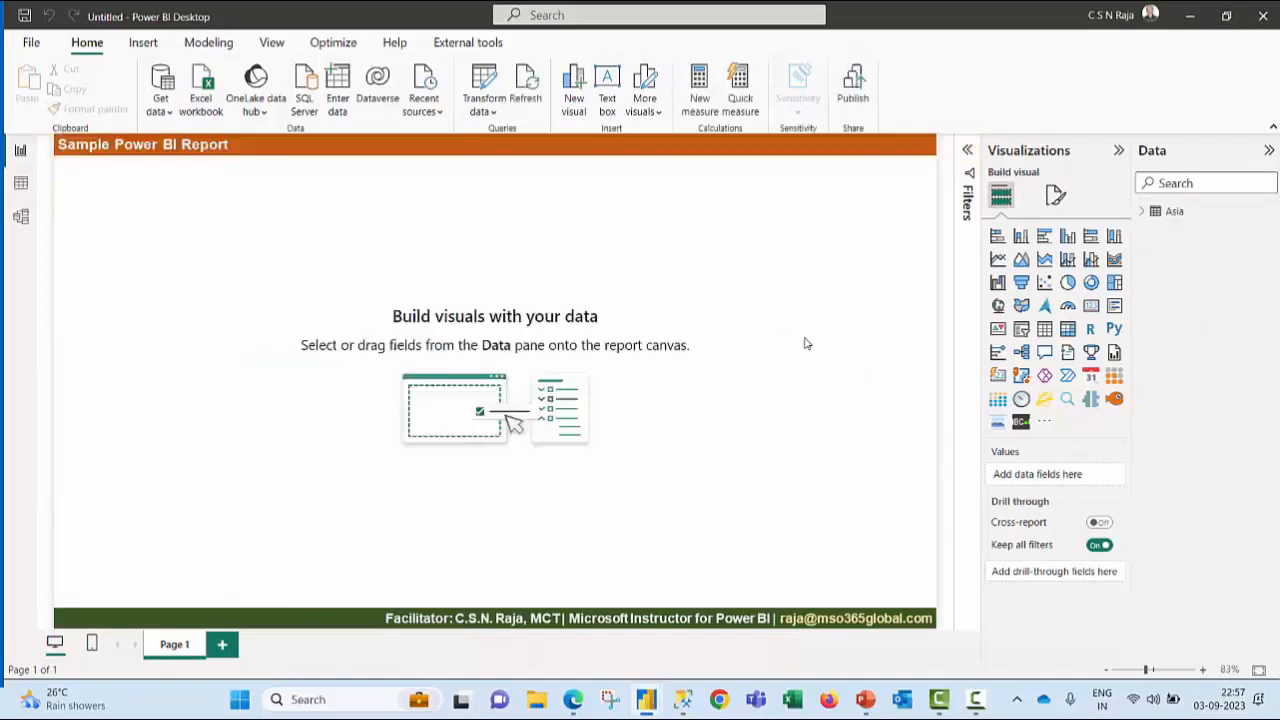
Step: Add a card visual to the report page showing Profit from the Asia table
left_click(1091, 305)
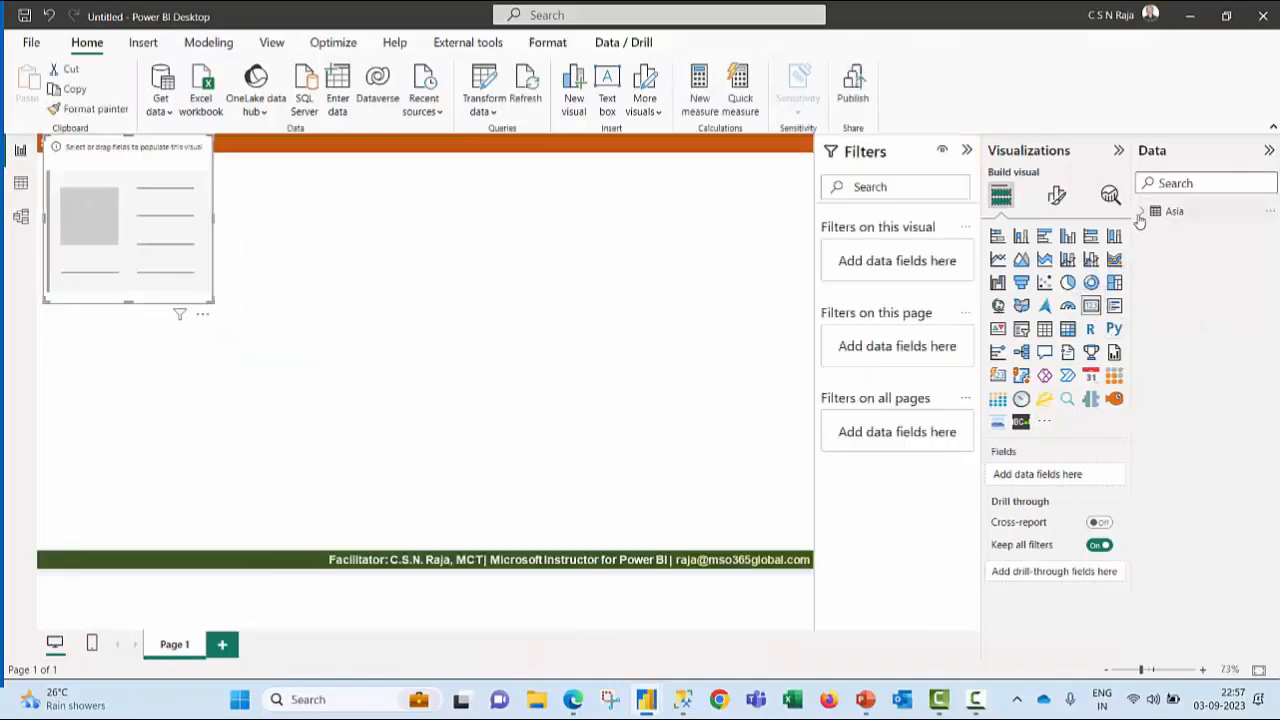
left_click(1141, 211)
left_click(1169, 351)
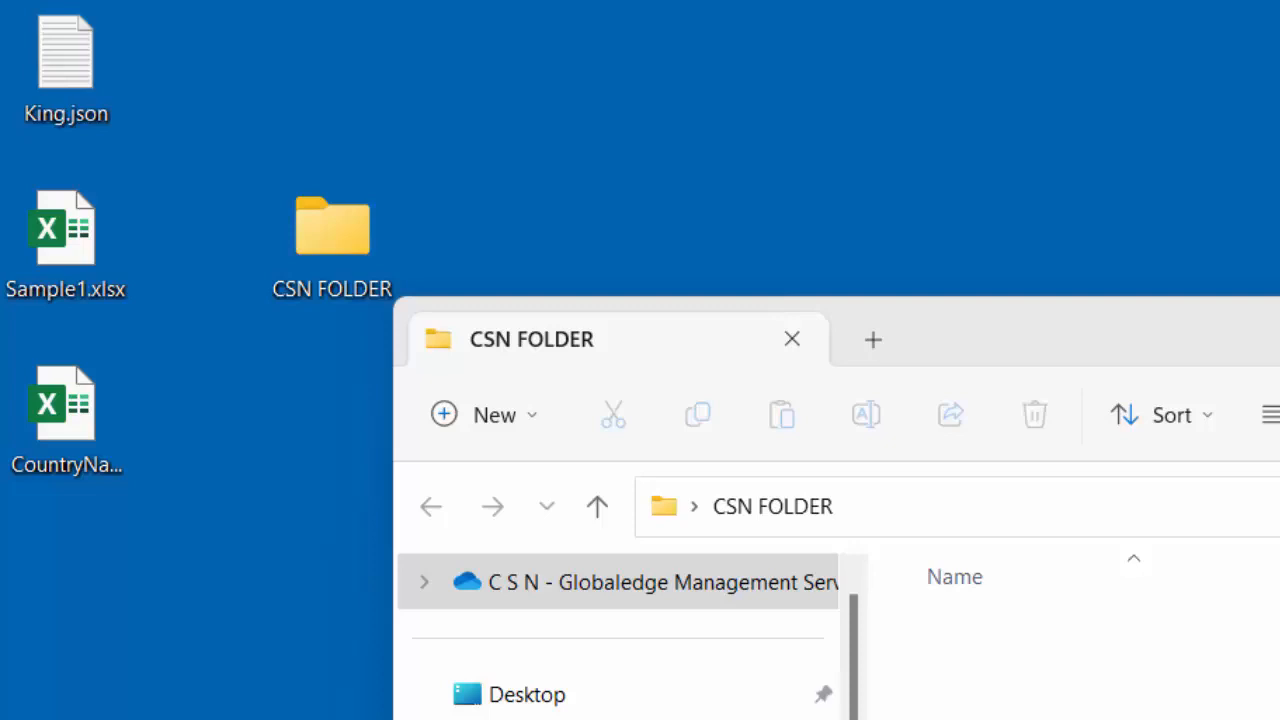
Step: Move Sample1.xlsx from the desktop into CSN FOLDER
left_click(72, 245)
key("ctrl+x")
left_click(1100, 680)
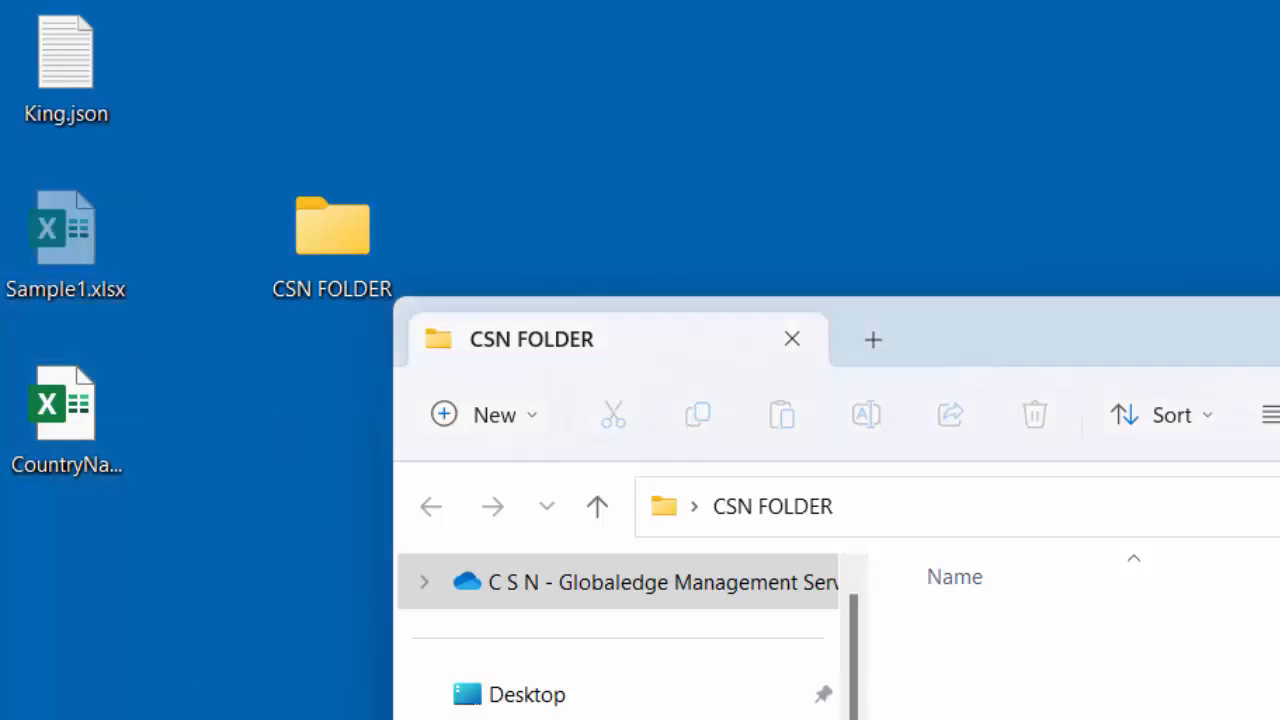
key("ctrl+v")
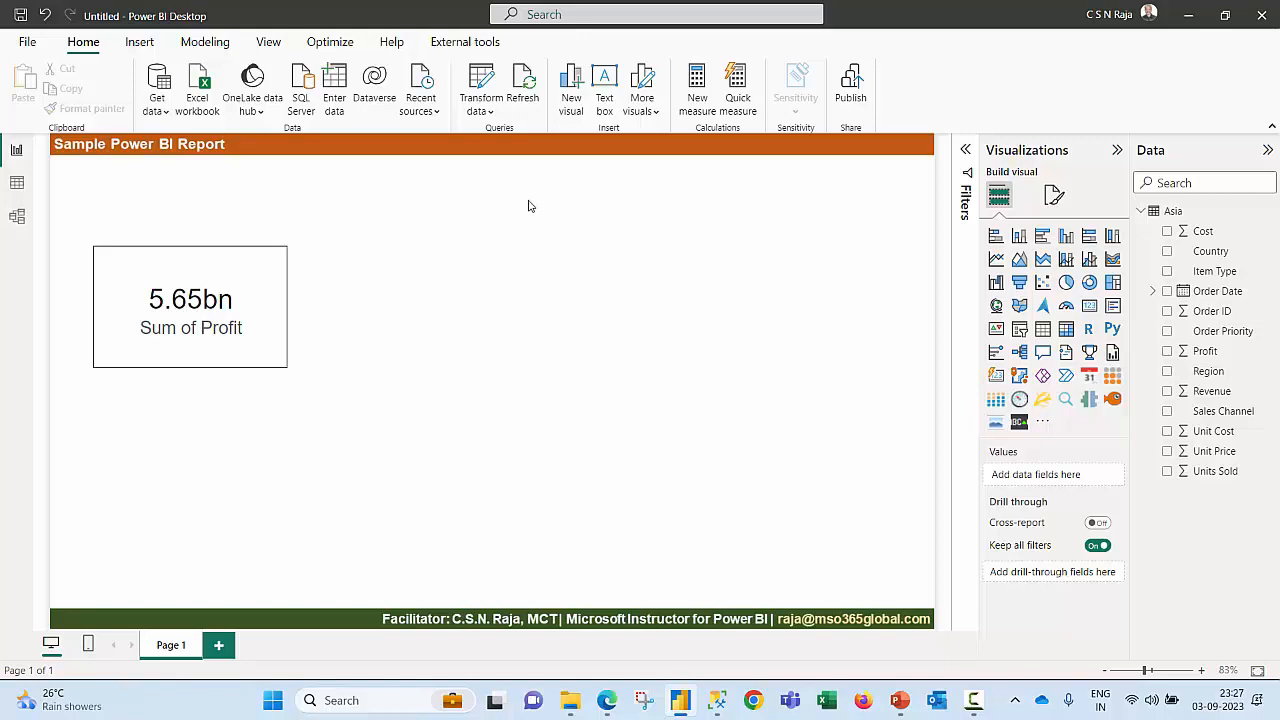
Step: Try to refresh the report data from its source workbook
left_click(524, 88)
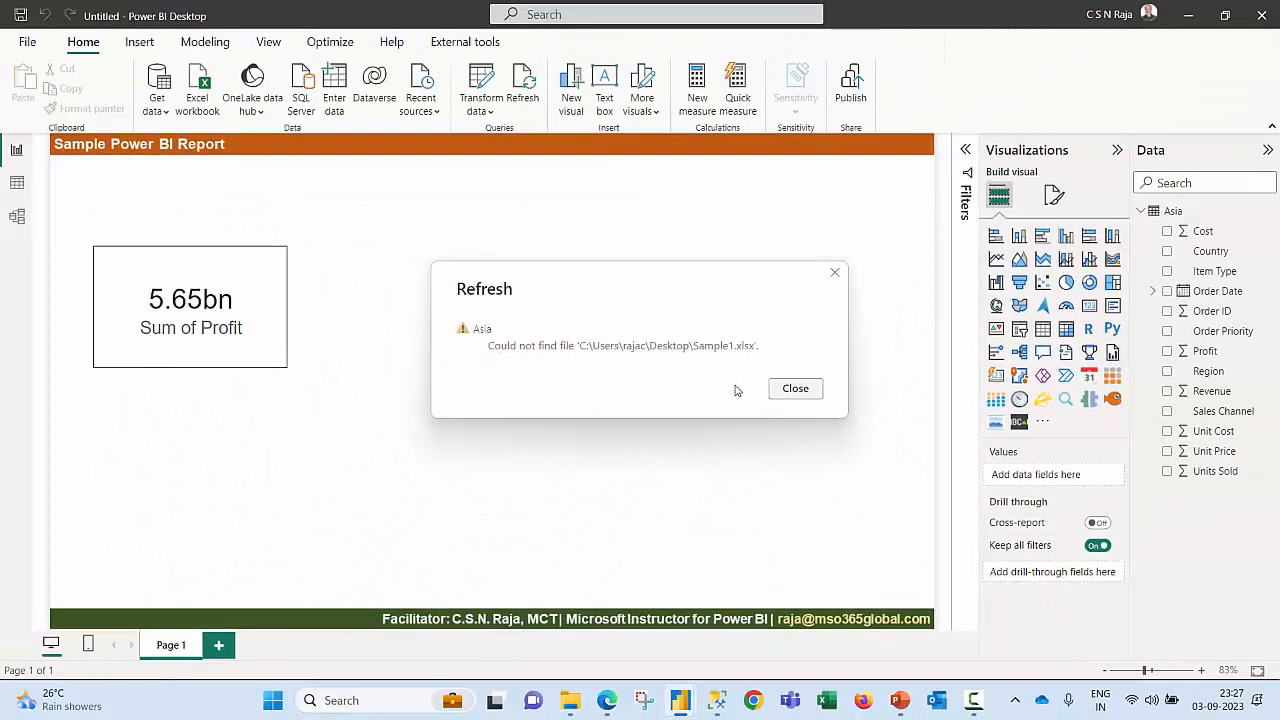
left_click(800, 398)
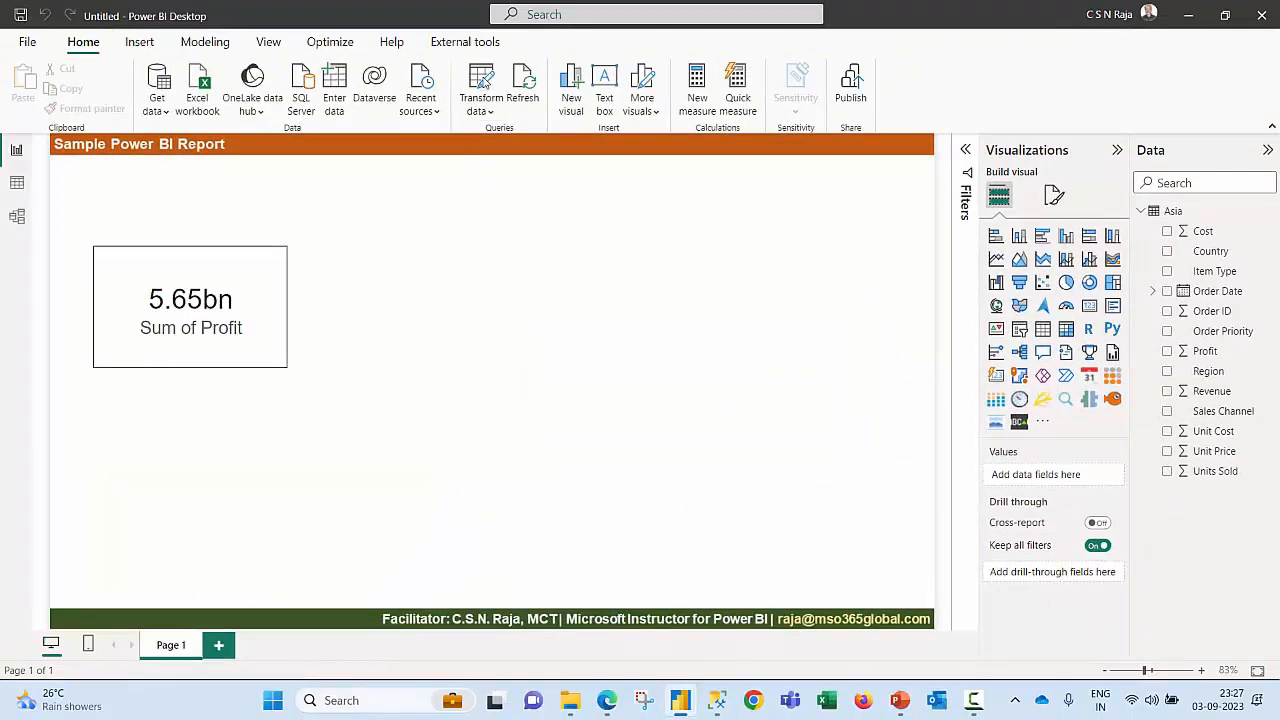
Step: Inspect the file path in the Asia query's Source step and in its full query code
left_click(483, 80)
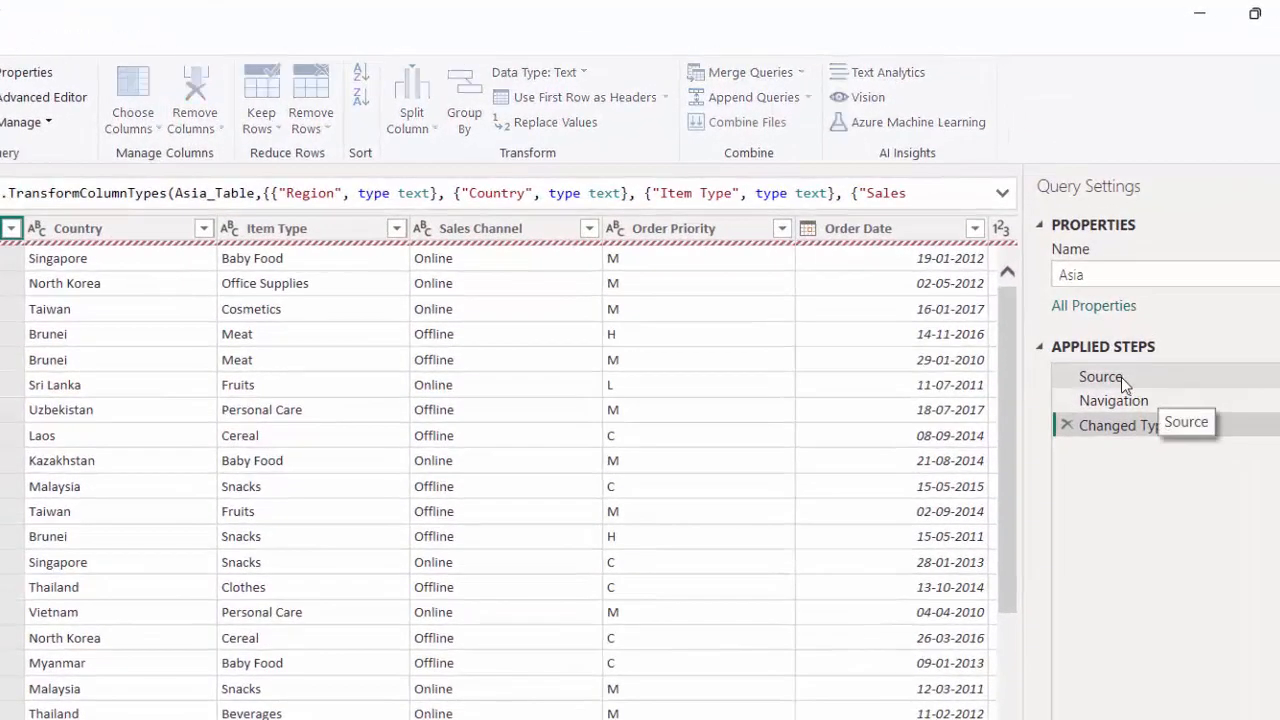
left_click(1121, 377)
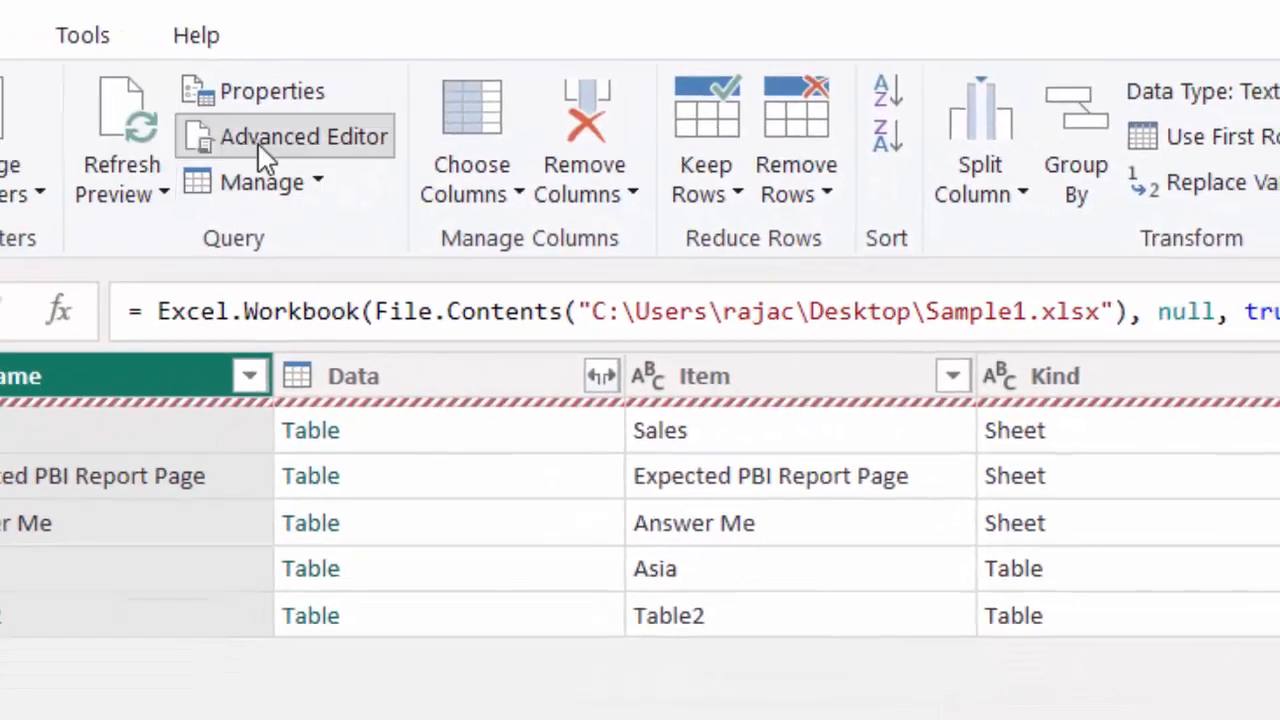
left_click(236, 146)
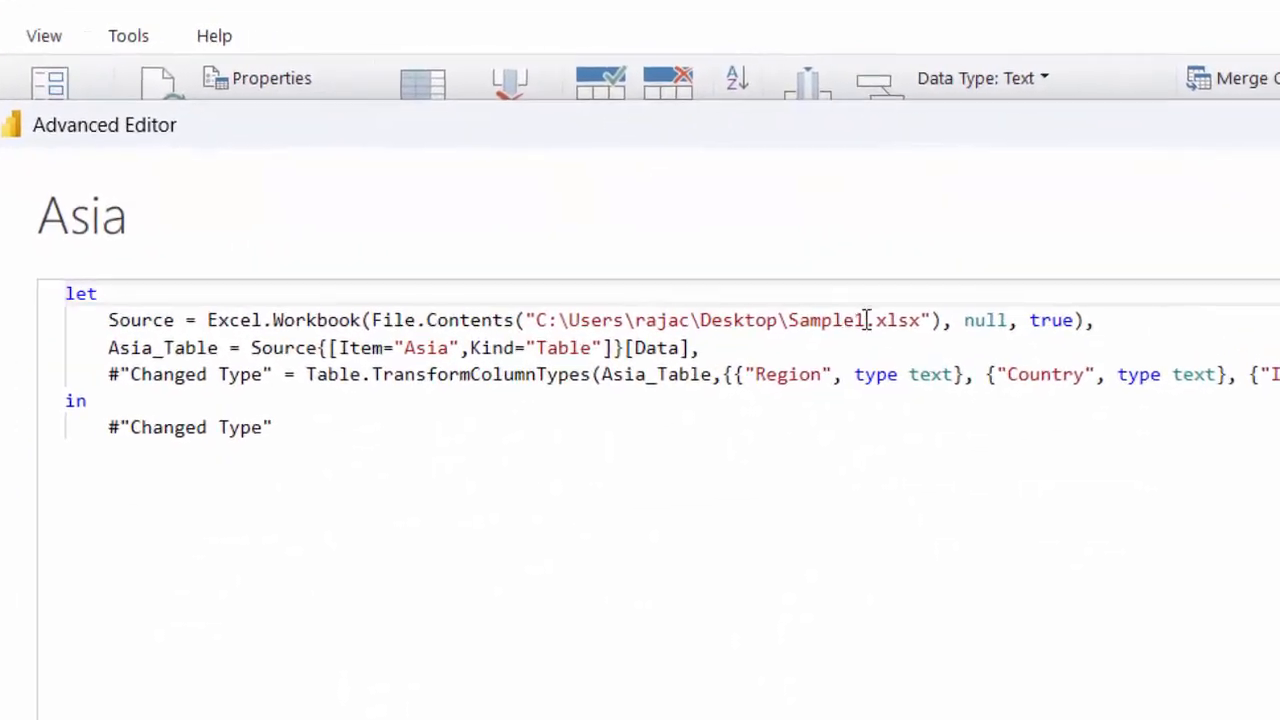
left_click(1012, 586)
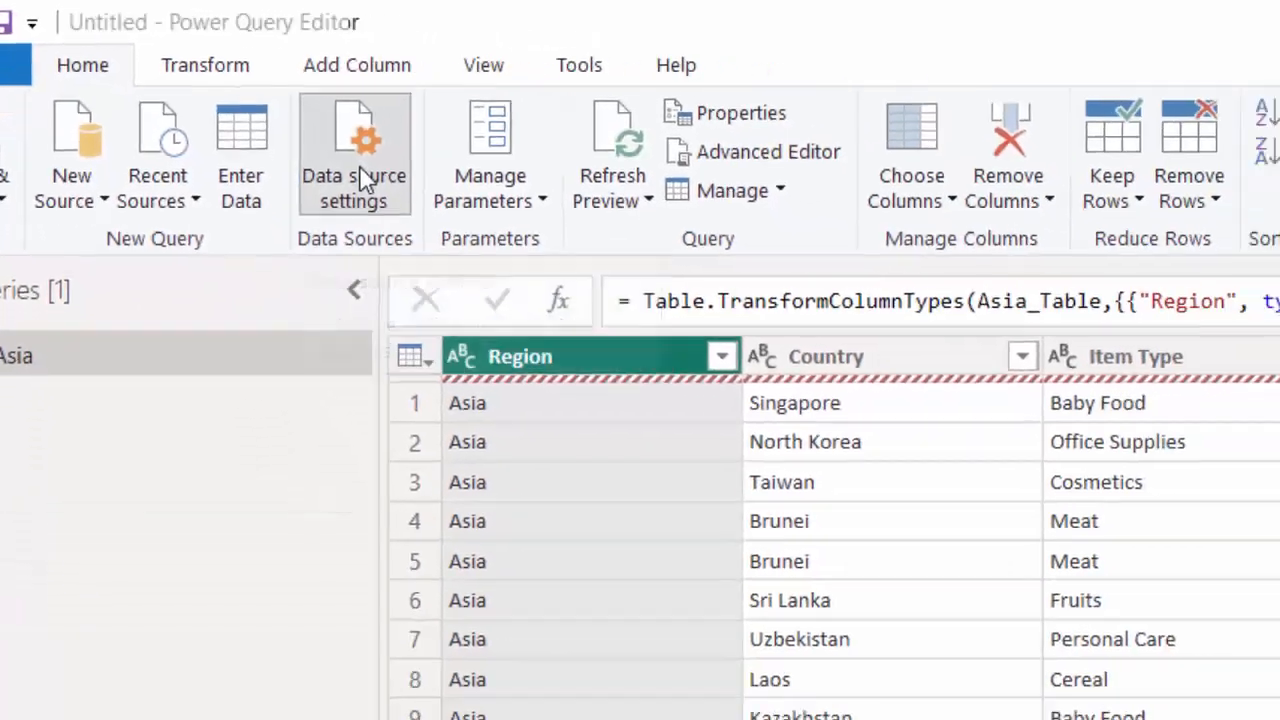
Step: Change the data source's file path to Sample1.xlsx in the desktop's CSN FOLDER and apply the change to the report
left_click(597, 316)
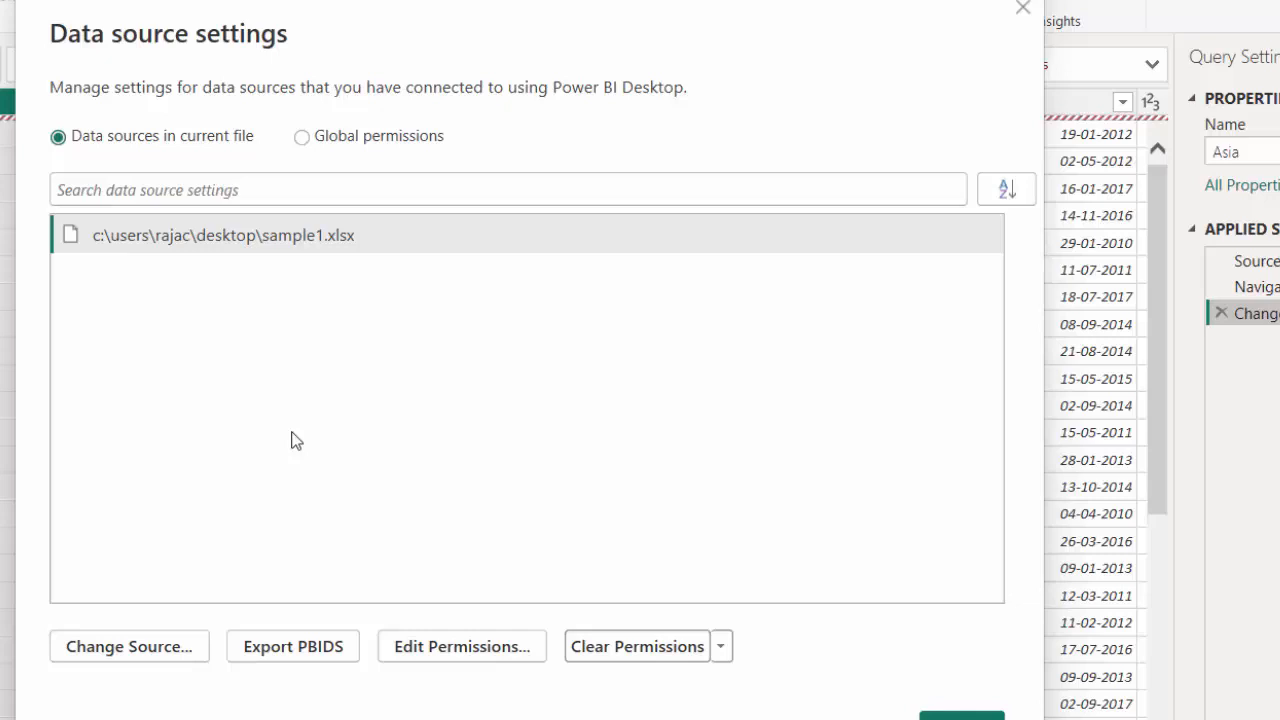
left_click(172, 650)
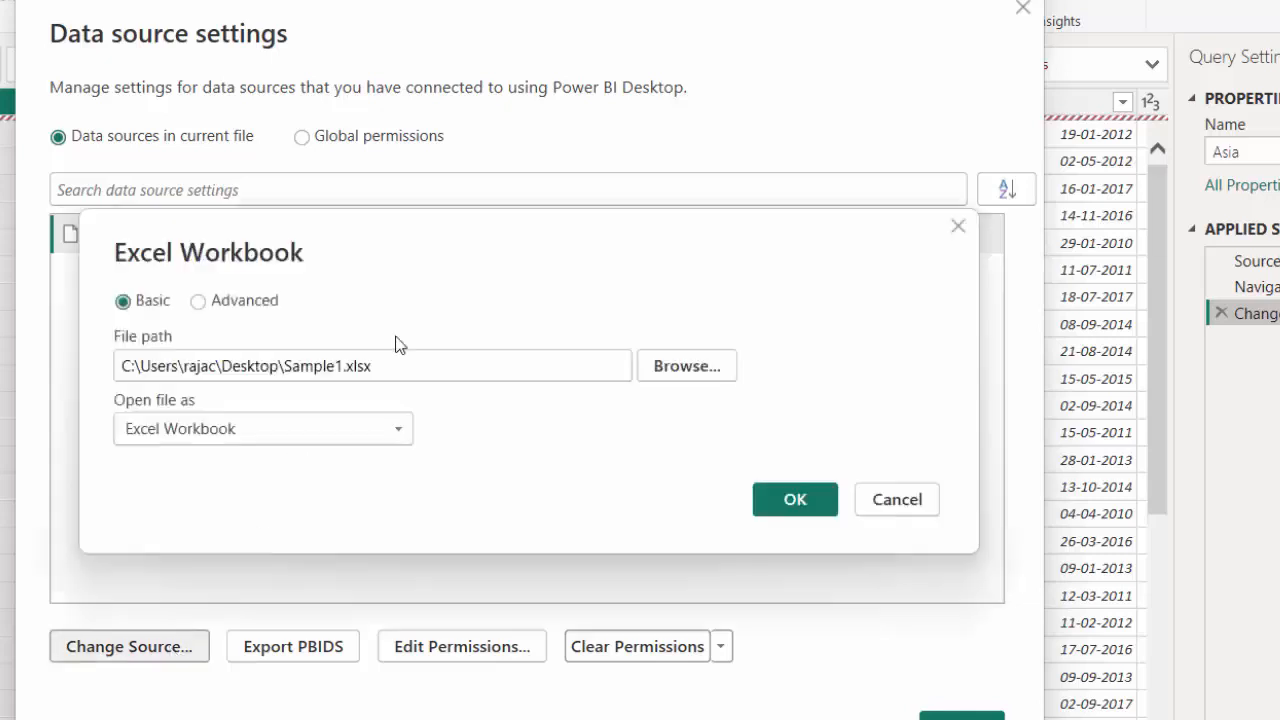
left_click(694, 372)
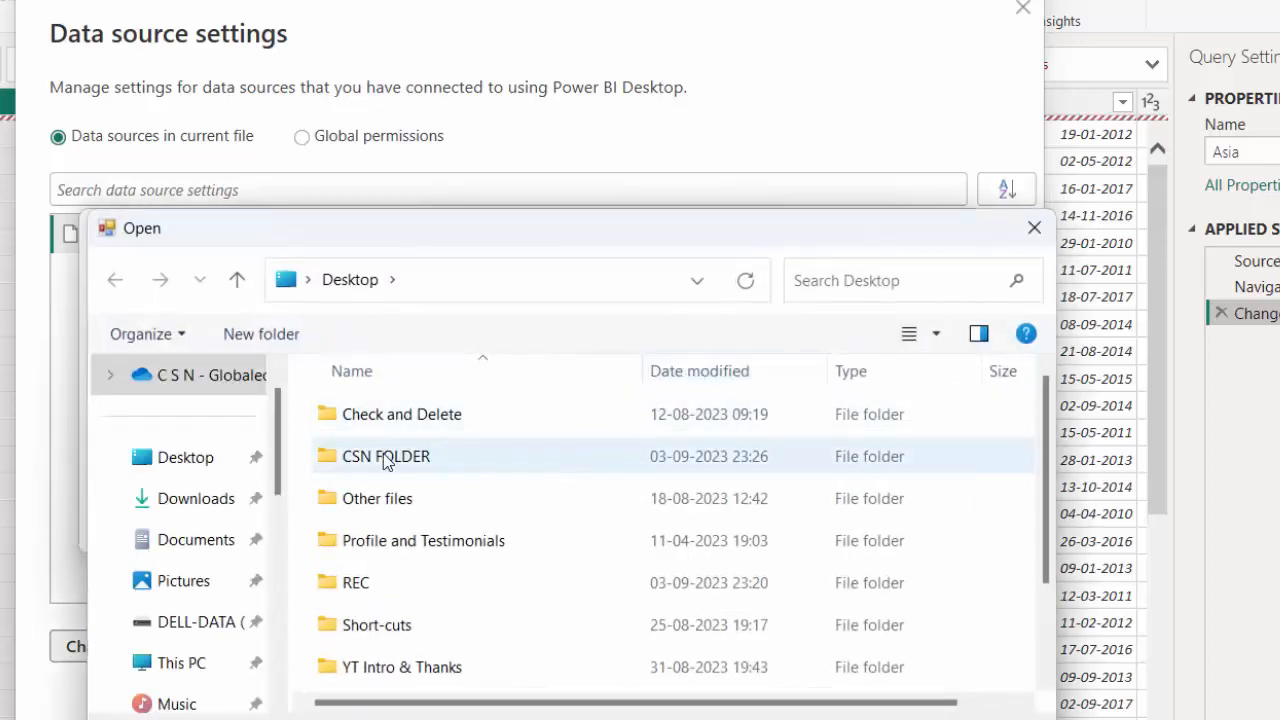
left_click(389, 460)
double_click(389, 460)
left_click(394, 416)
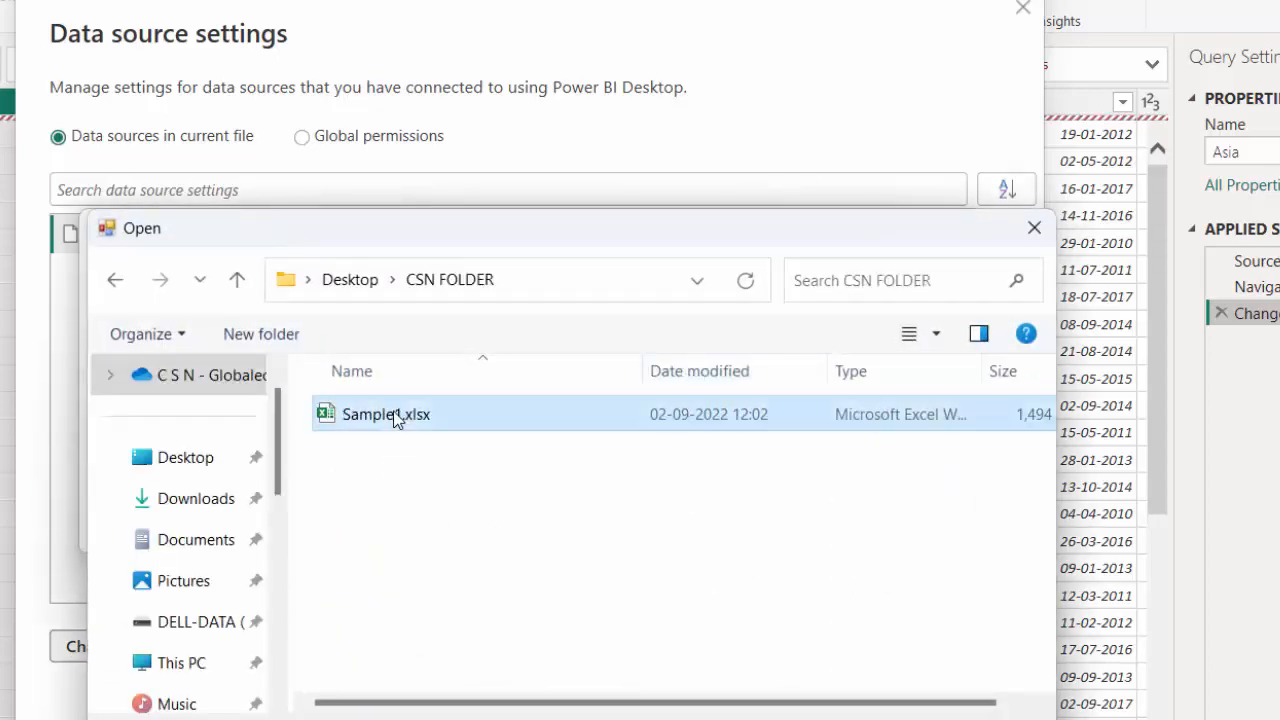
double_click(400, 416)
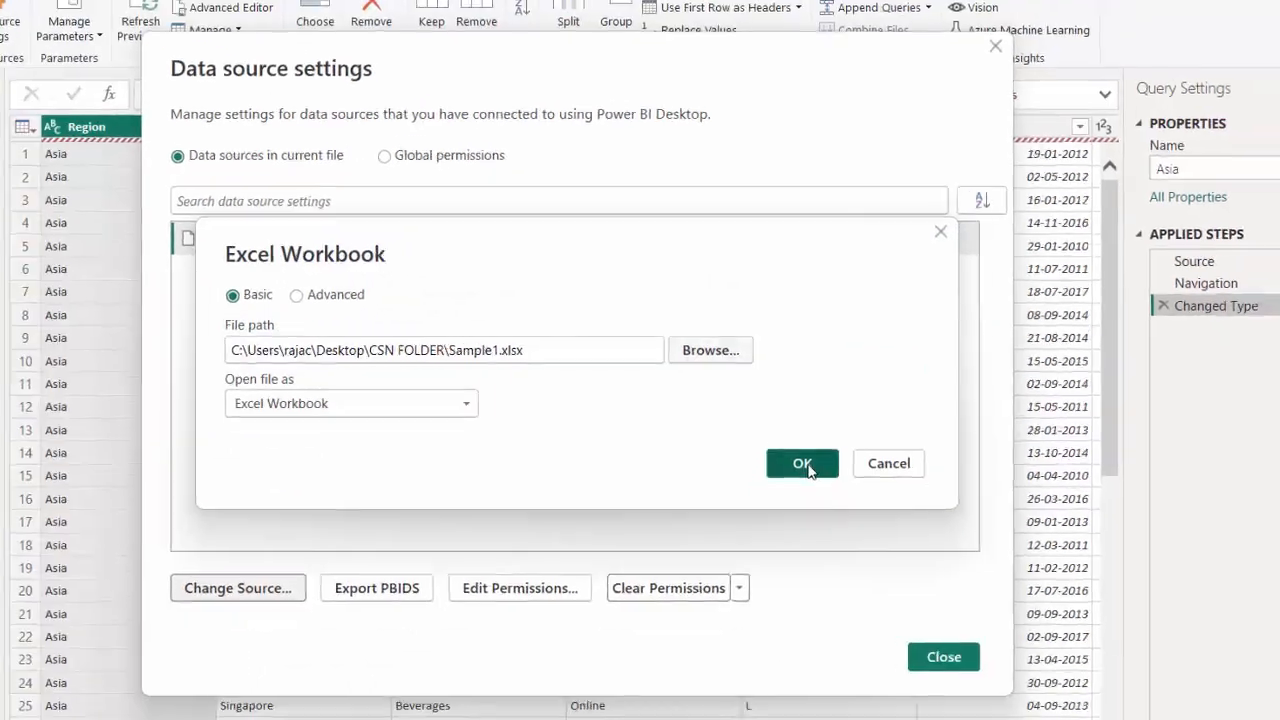
left_click(795, 499)
left_click(961, 716)
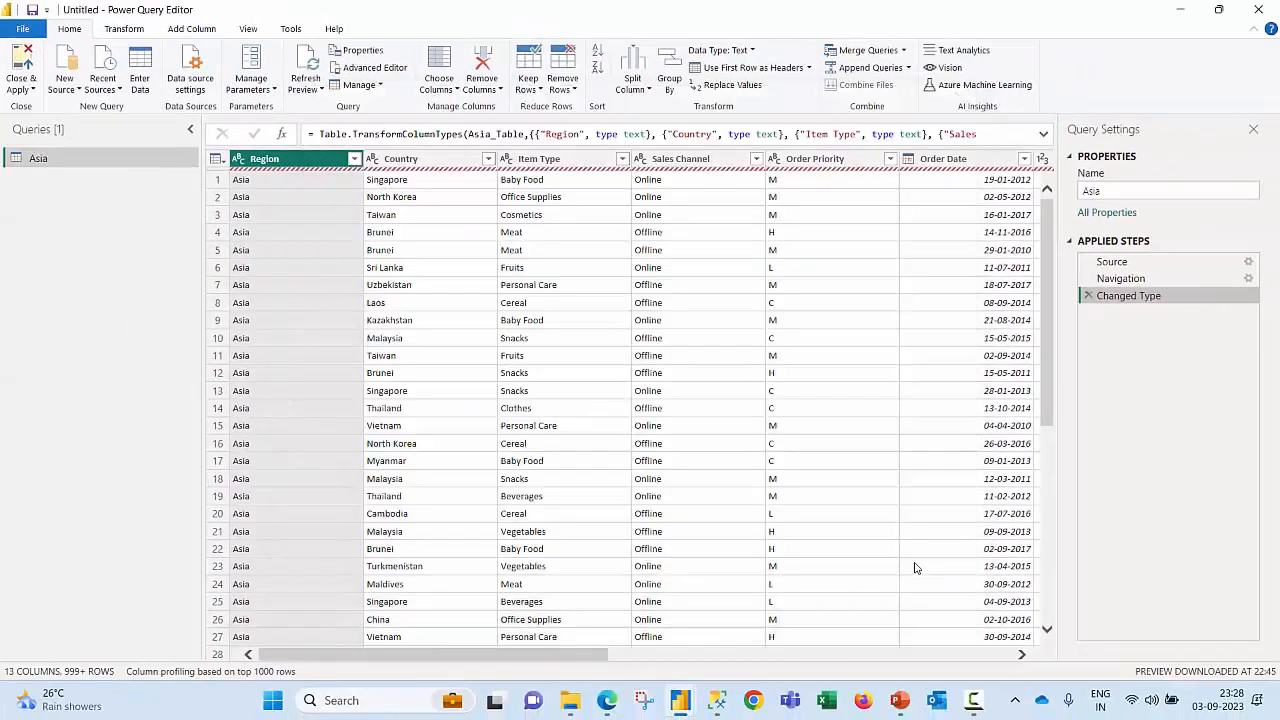
left_click(21, 62)
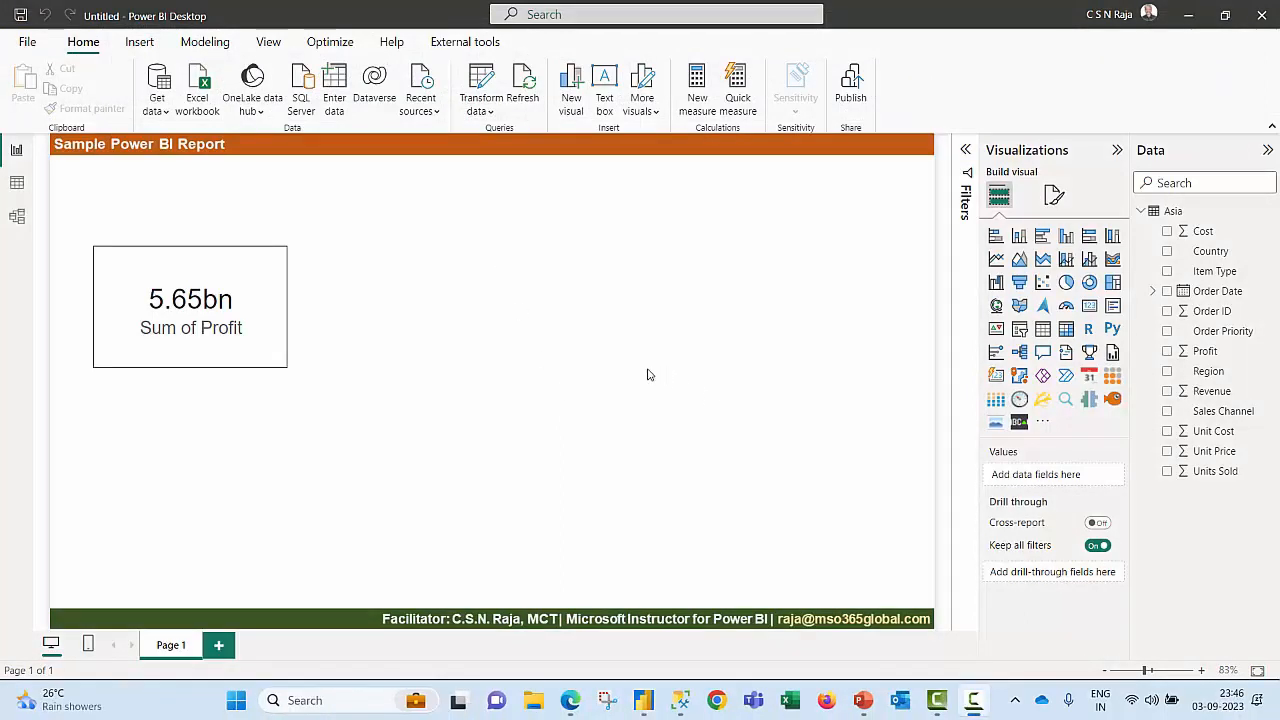
Step: Open the data source settings from the report window
left_click(486, 112)
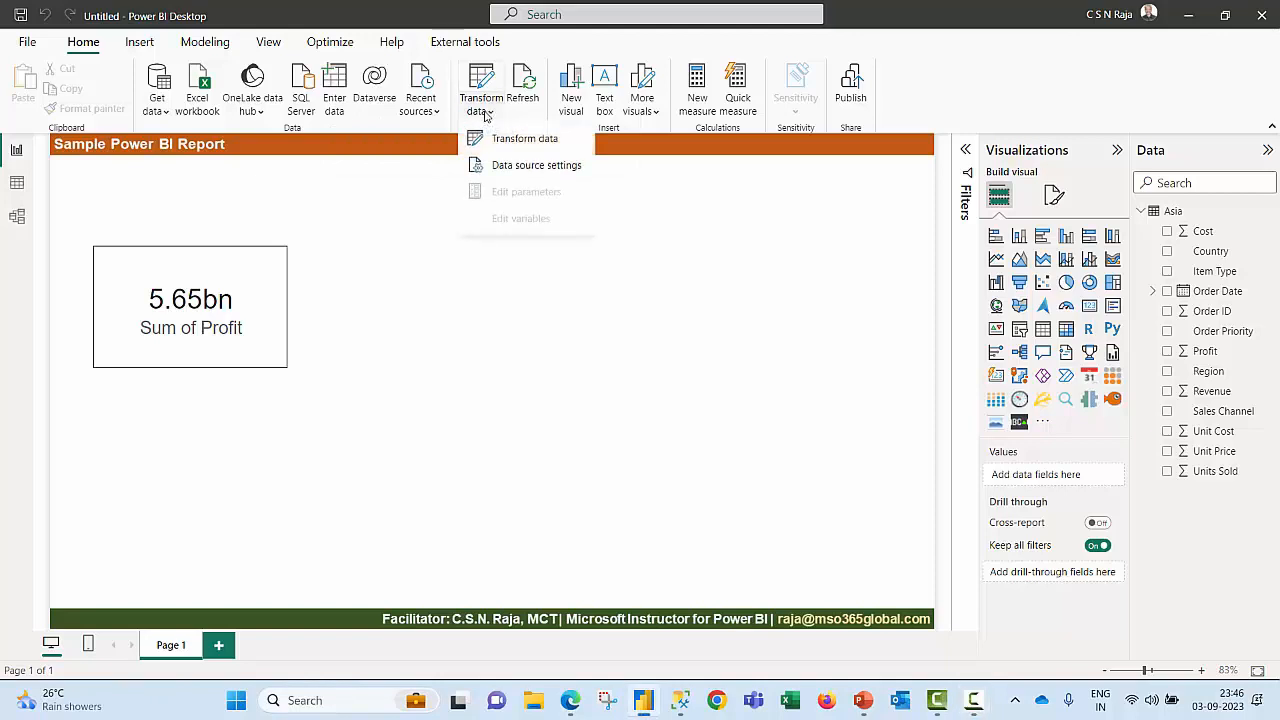
left_click(531, 168)
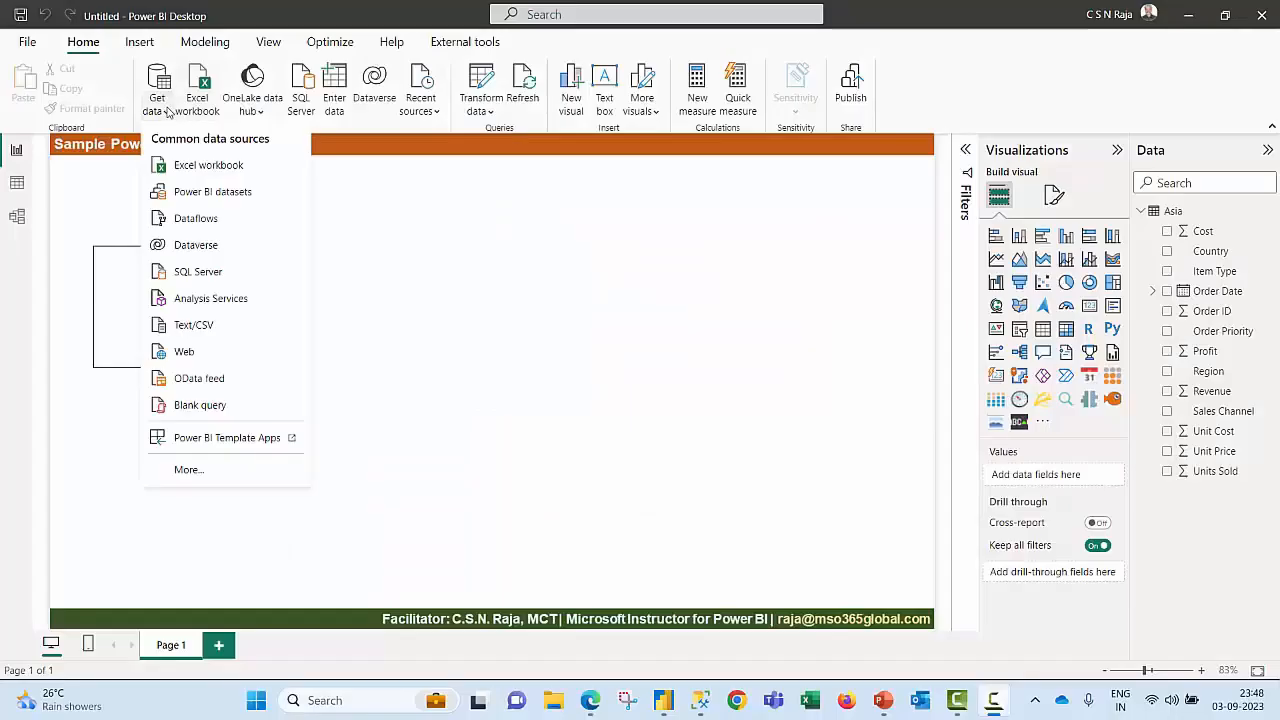
Step: Connect to the JSON file King.json on the desktop as a new data source
left_click(190, 474)
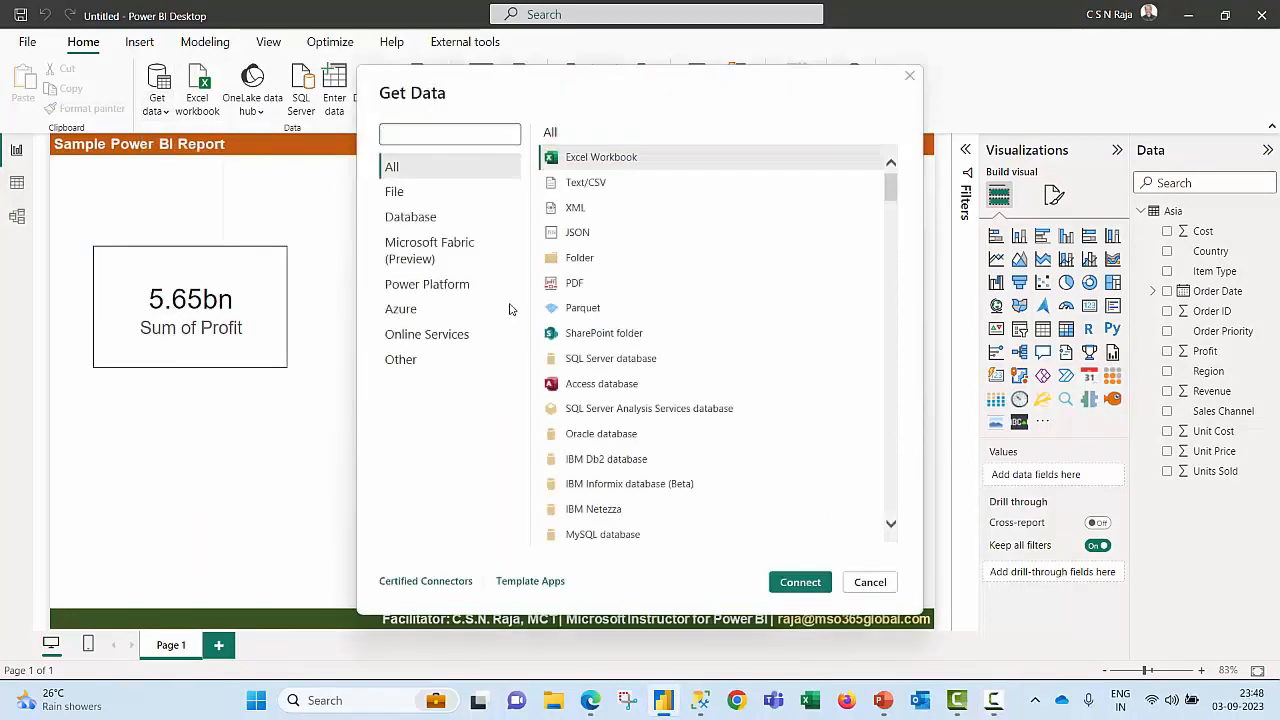
left_click(572, 240)
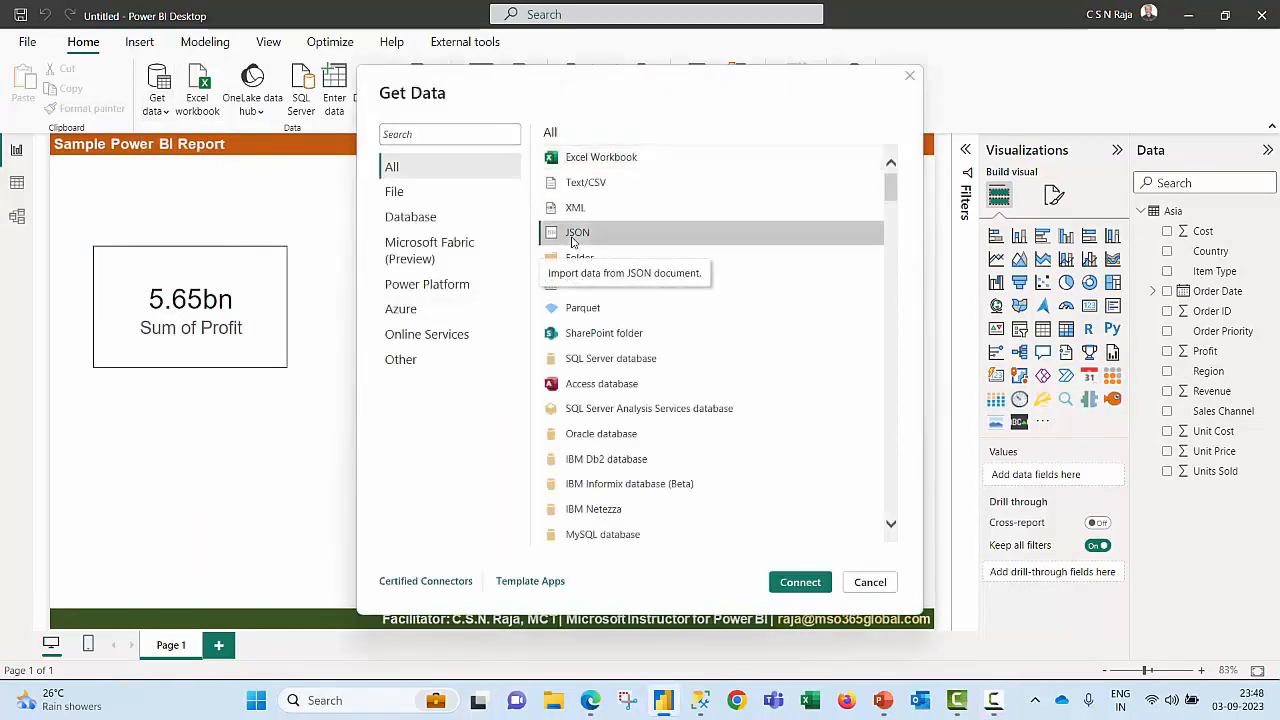
left_click(800, 582)
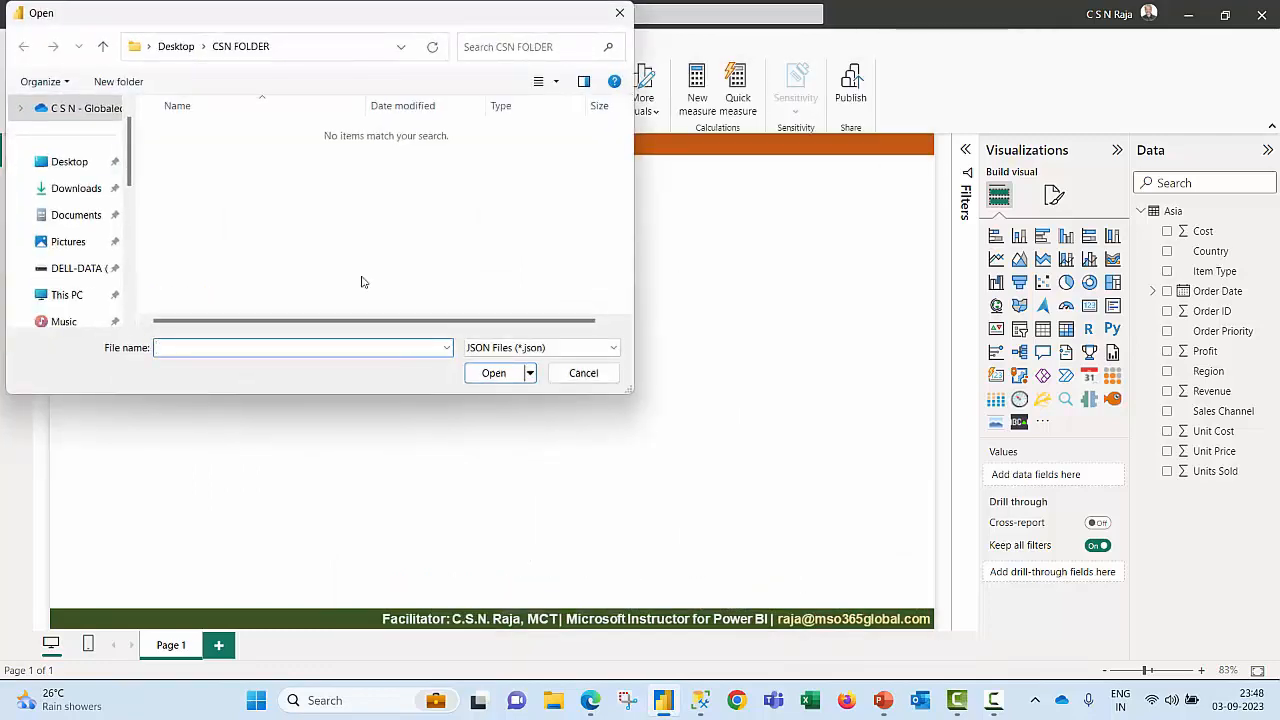
key("alt+Up")
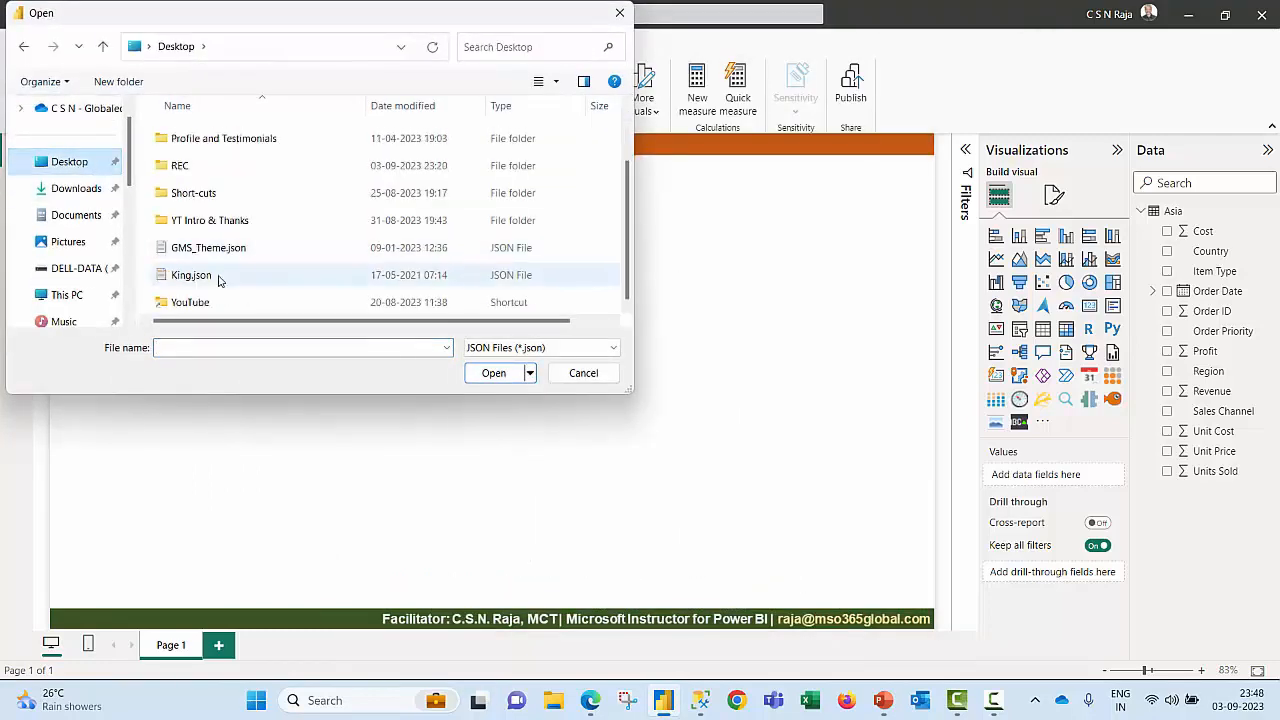
left_click(218, 276)
left_click(494, 373)
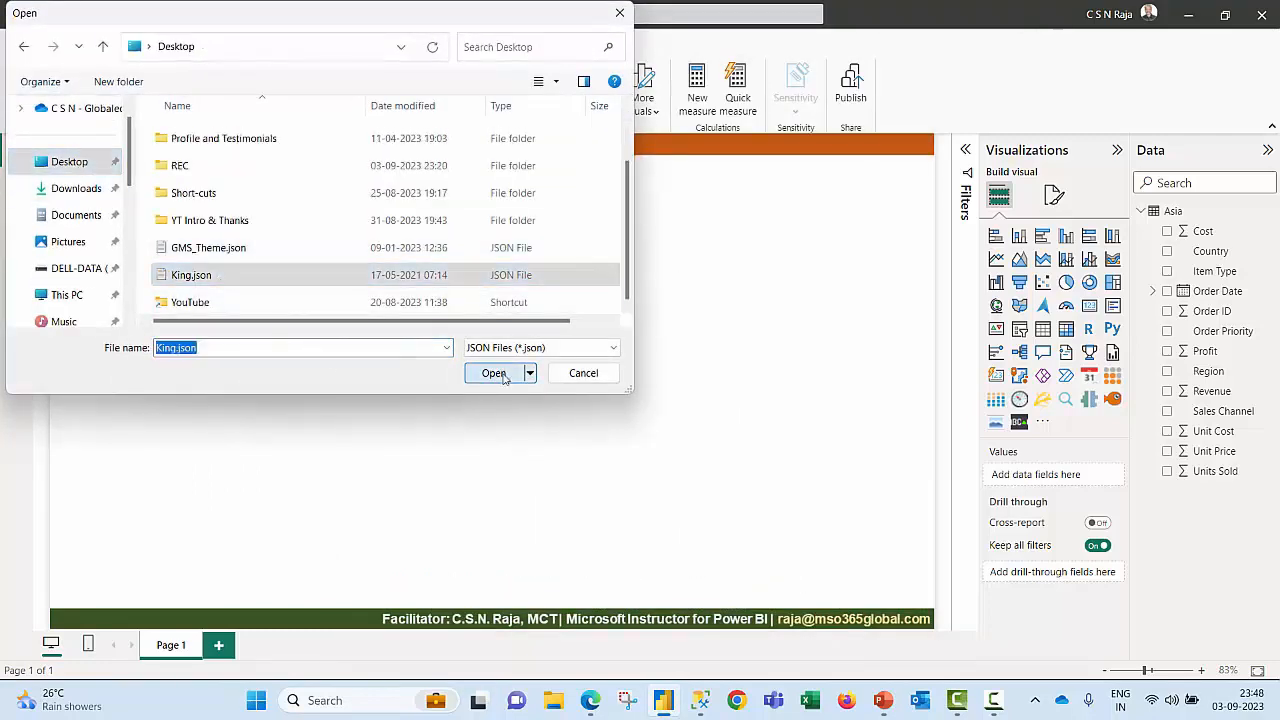
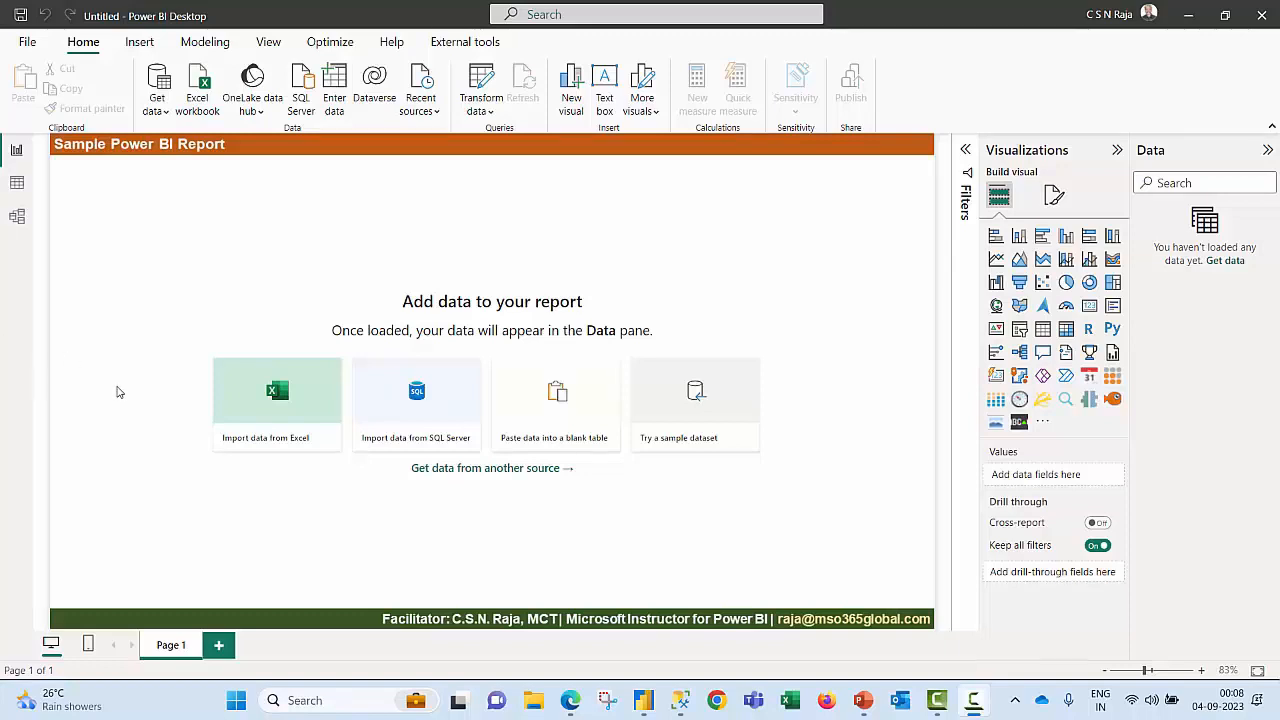
Step: Check the saved global permissions in the data source settings, and close the settings
left_click(483, 110)
left_click(518, 172)
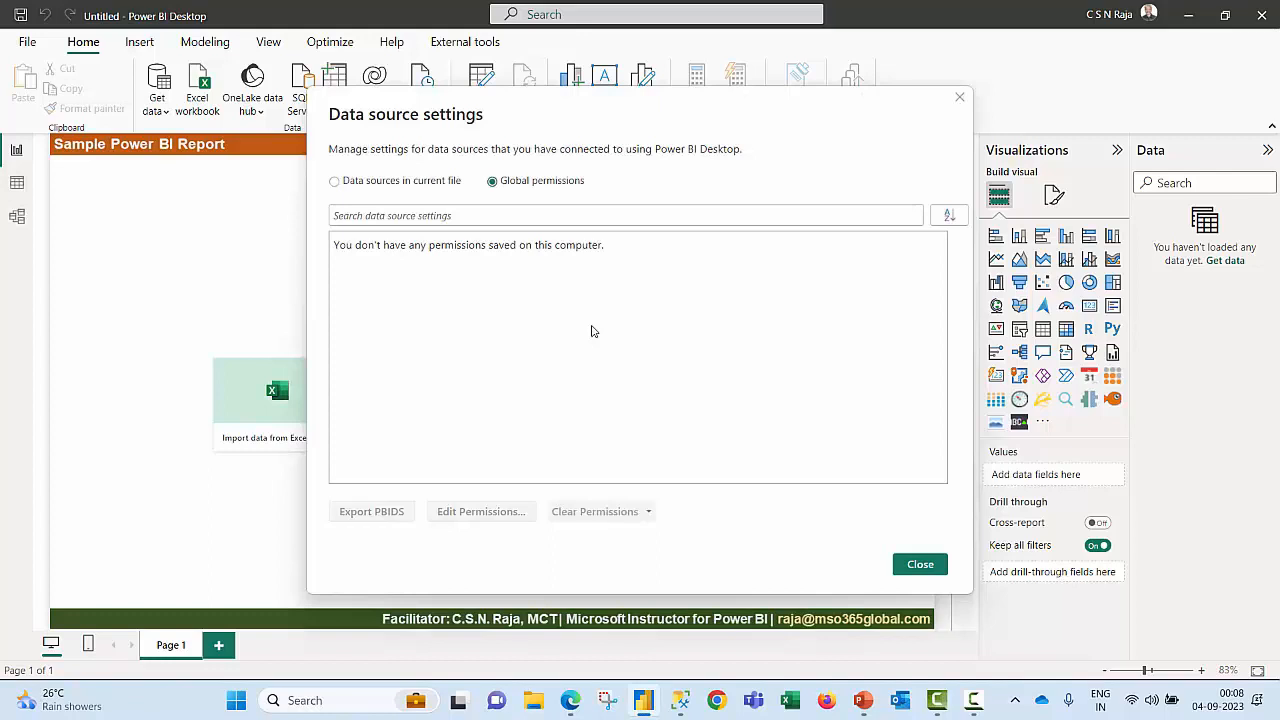
key("Escape")
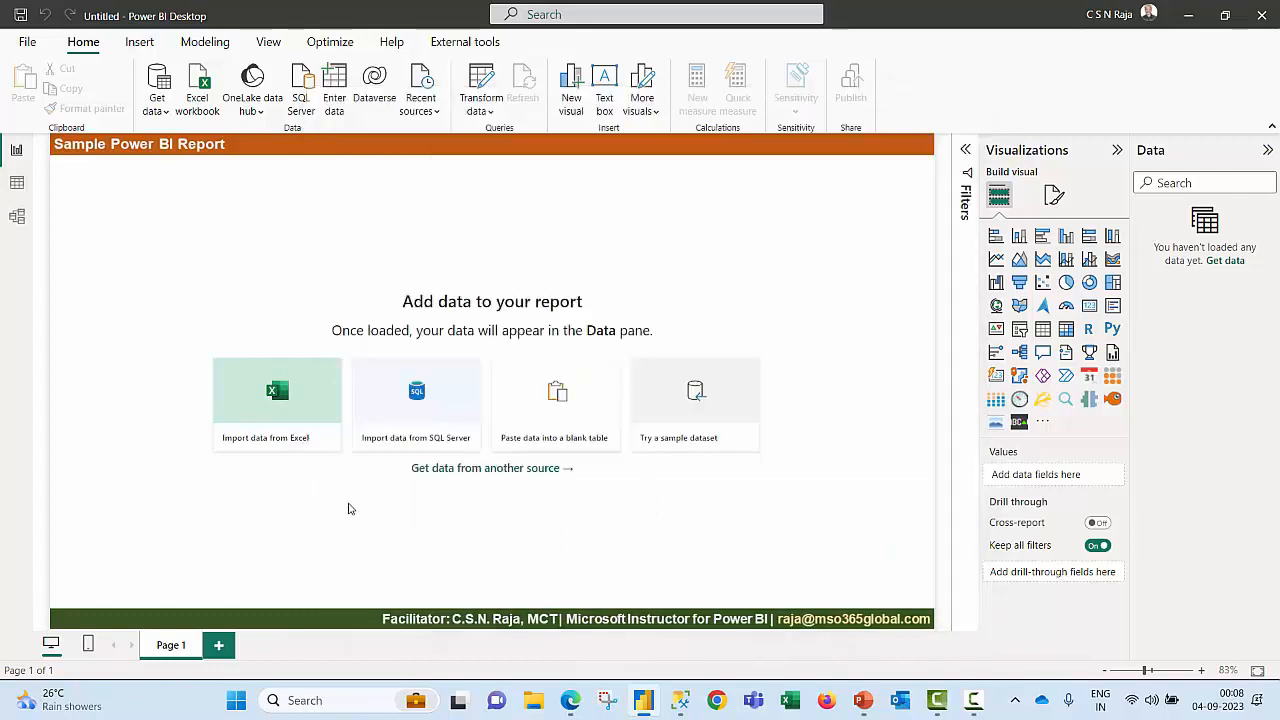
Step: Connect to the SQL Server LOCALHOST\SQLEXPRESS in Import mode with the current Windows credentials, accepting an unencrypted connection
left_click(420, 412)
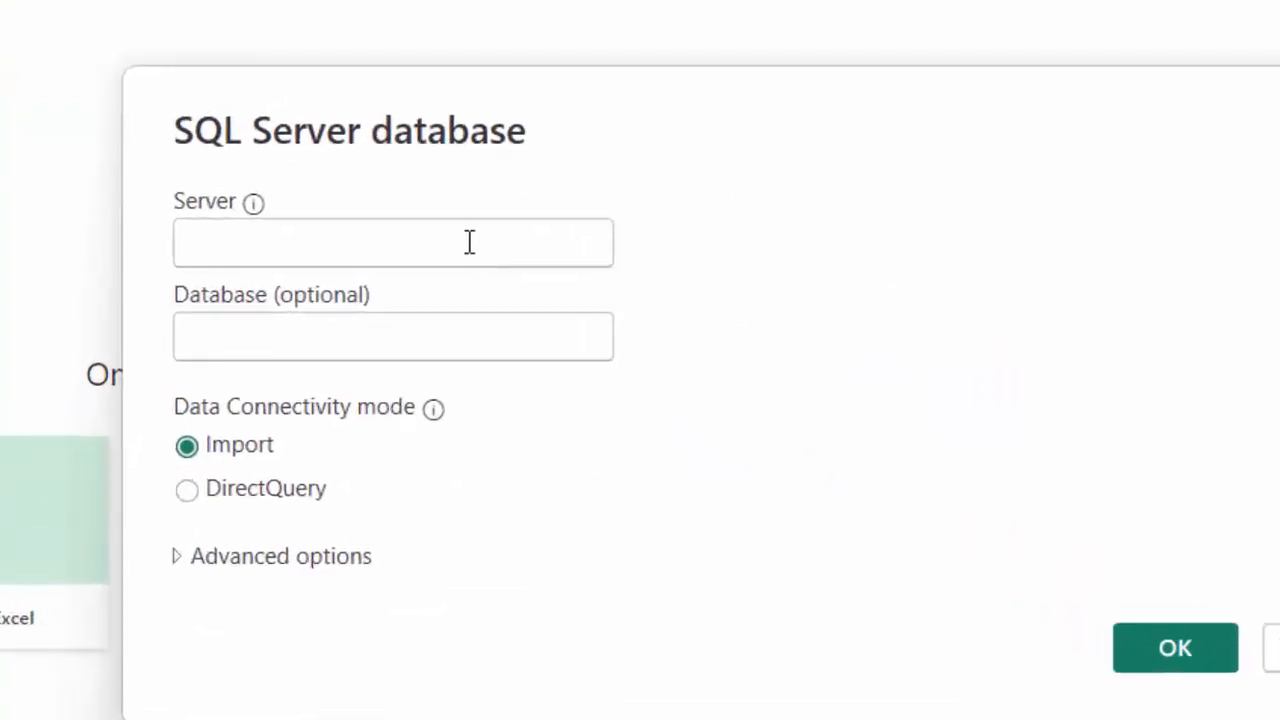
left_click(466, 241)
type("LOCALHOST\\SQLEXPRESS")
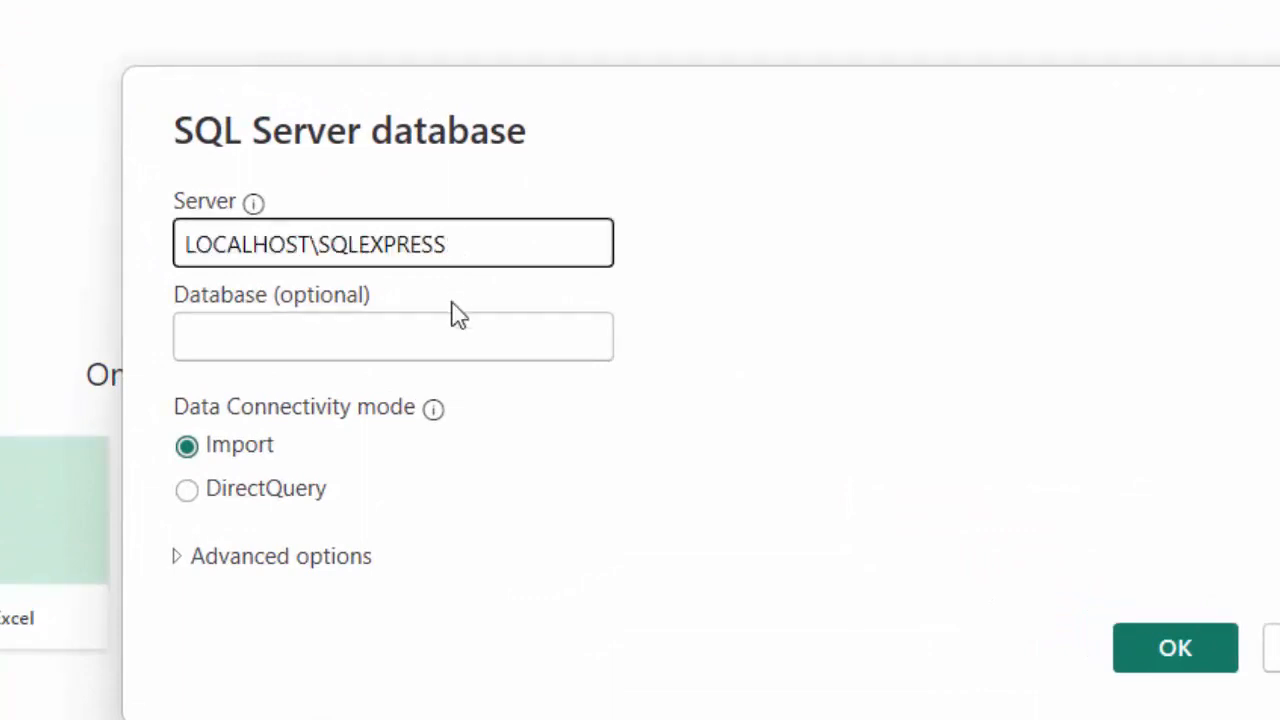
left_click(448, 332)
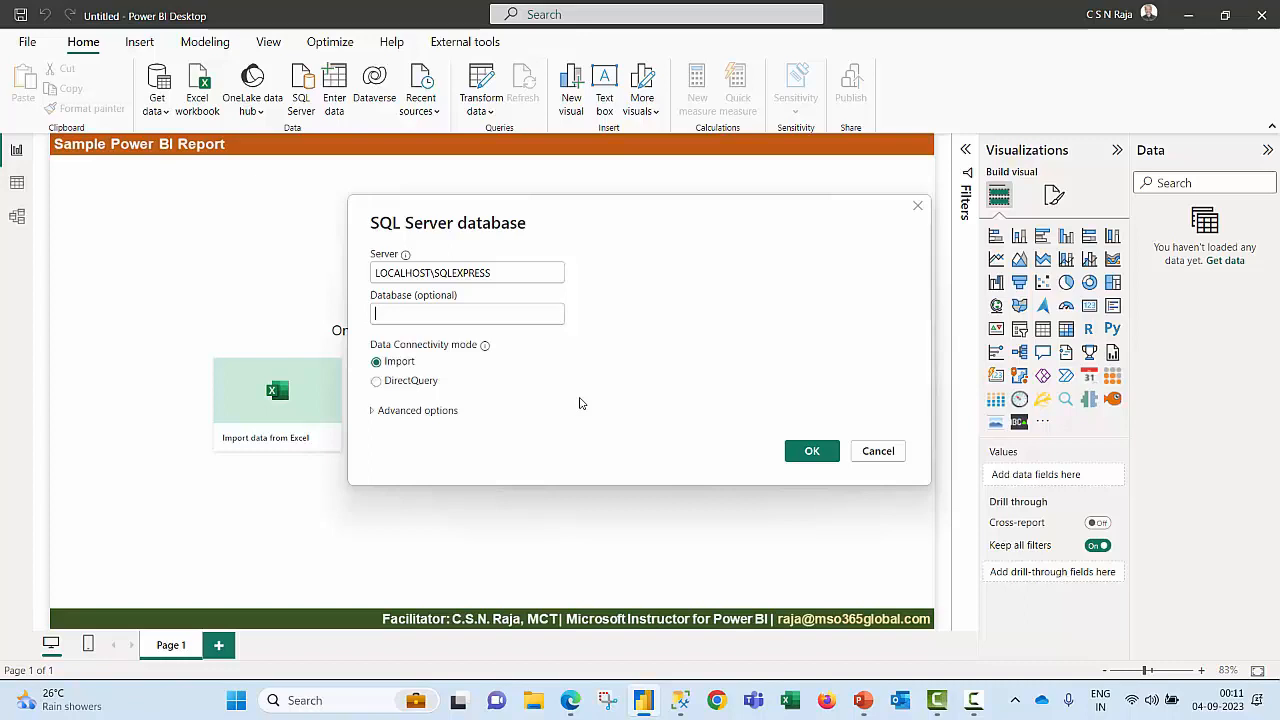
left_click(805, 453)
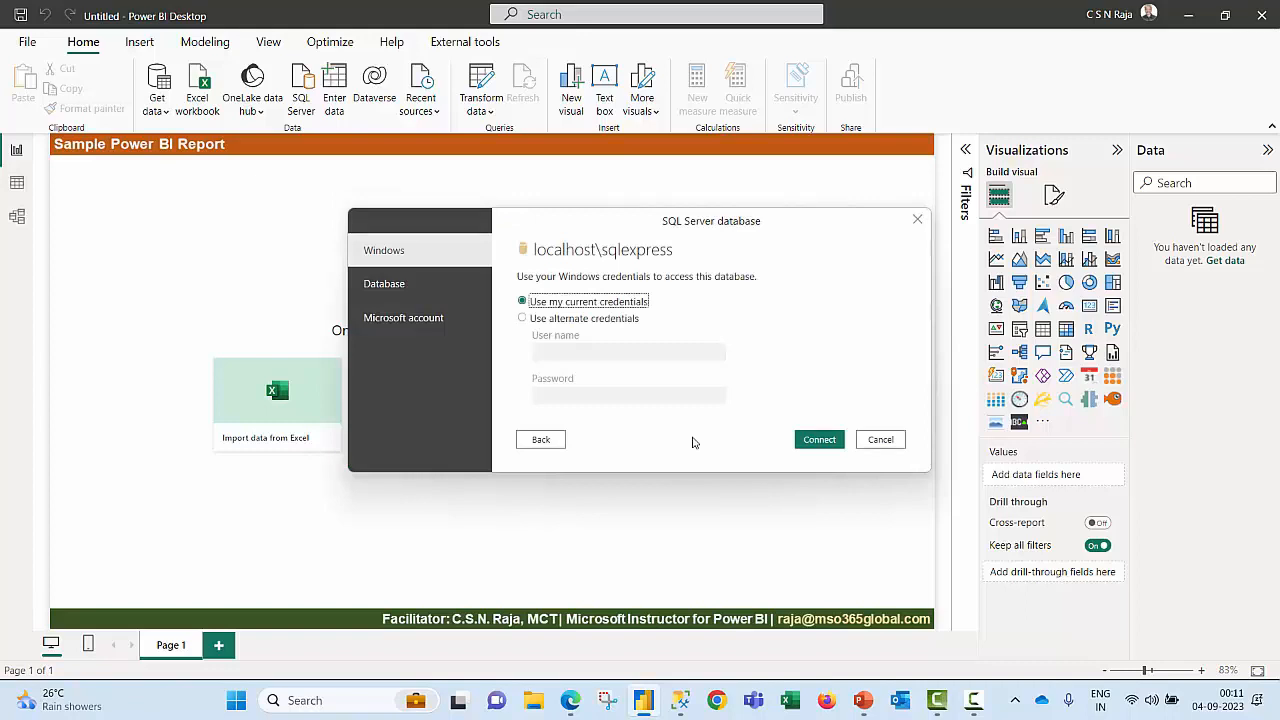
left_click(810, 445)
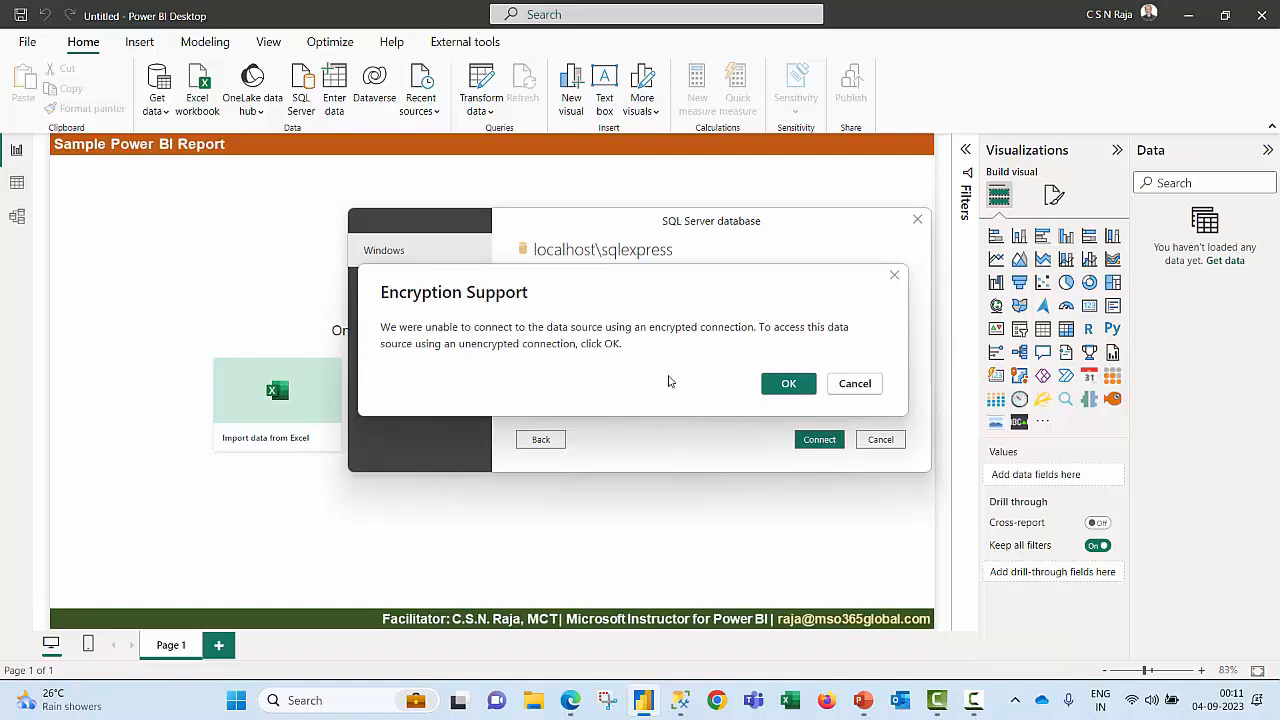
left_click(781, 389)
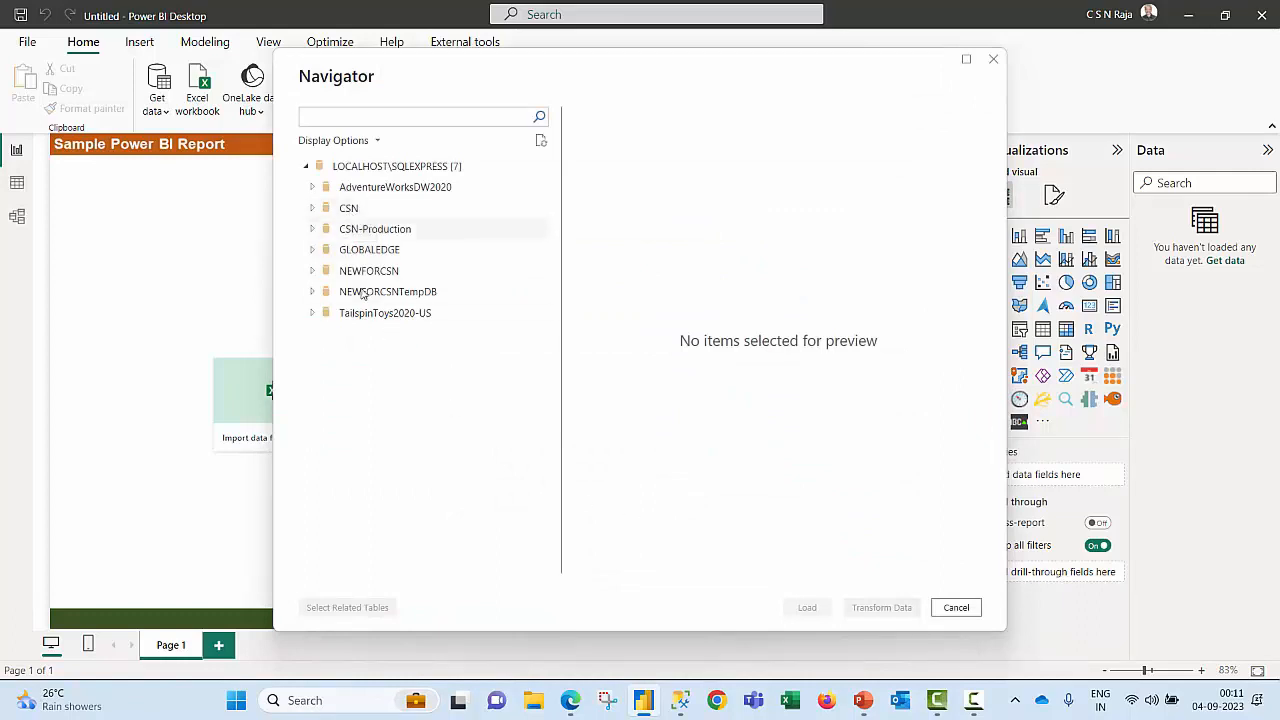
Step: Bring the SalesData table of the CSN database into Power Query Editor and apply it to the report
left_click(313, 210)
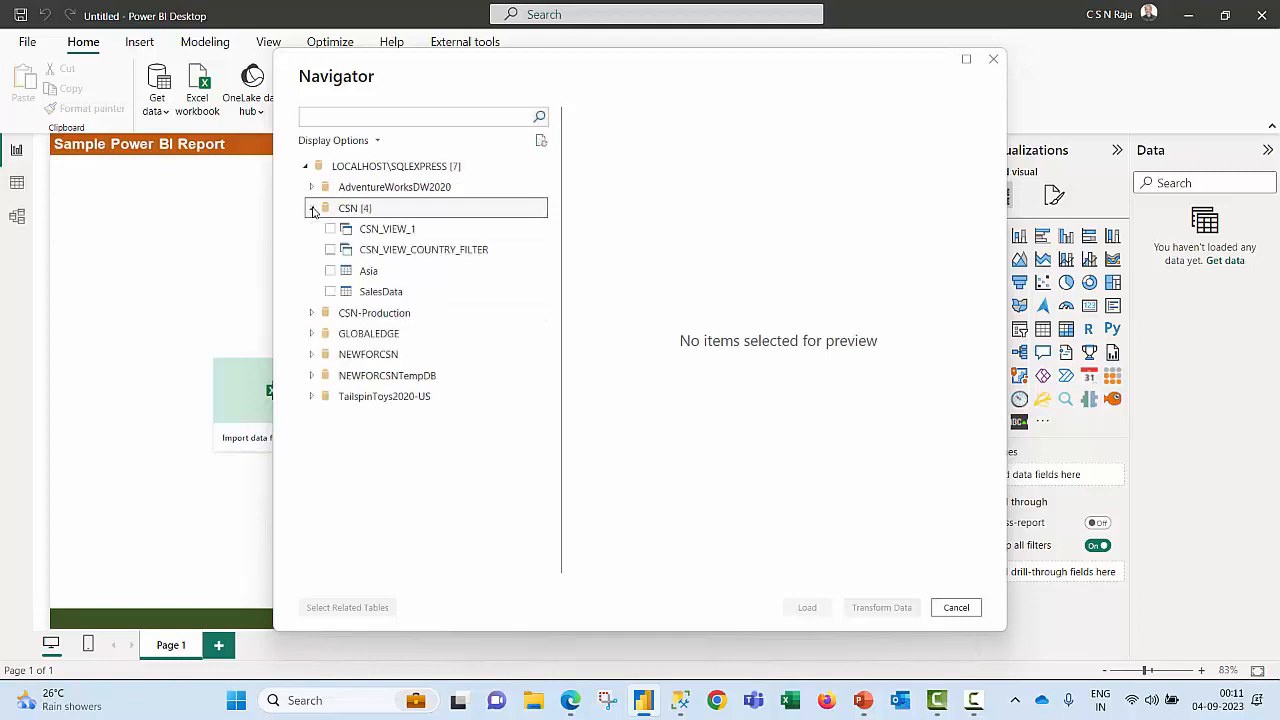
left_click(330, 291)
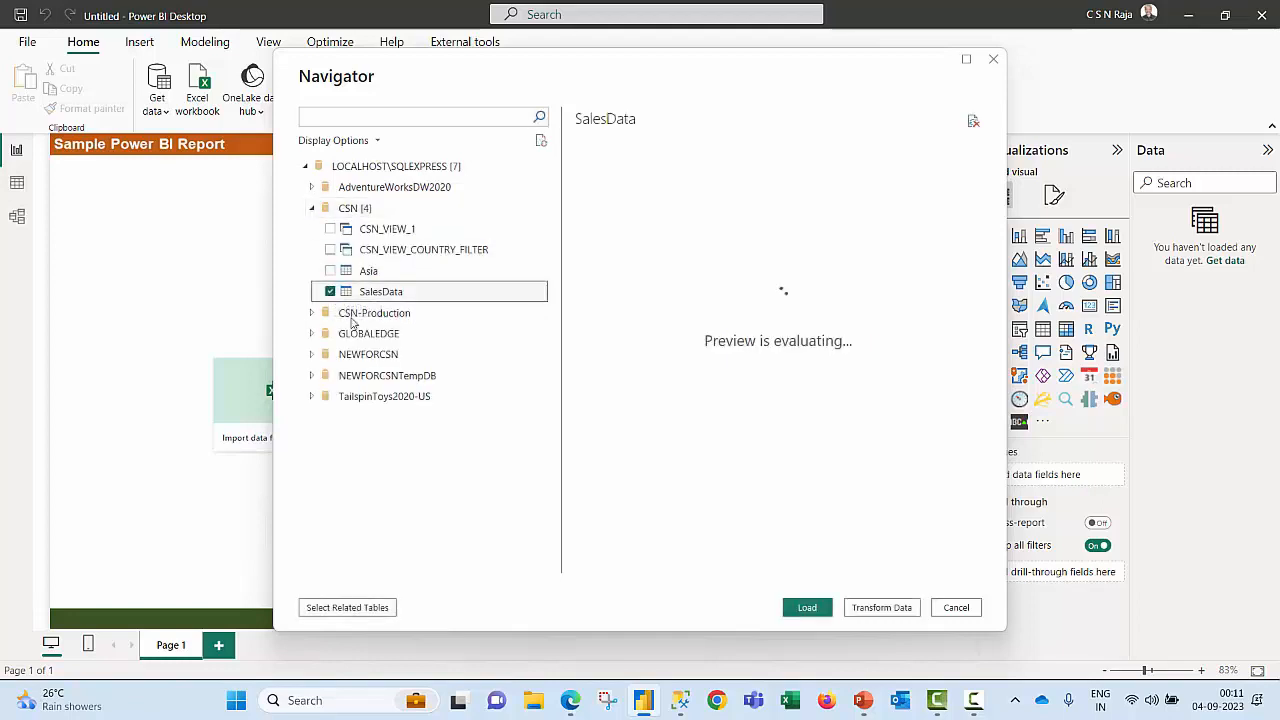
left_click(866, 609)
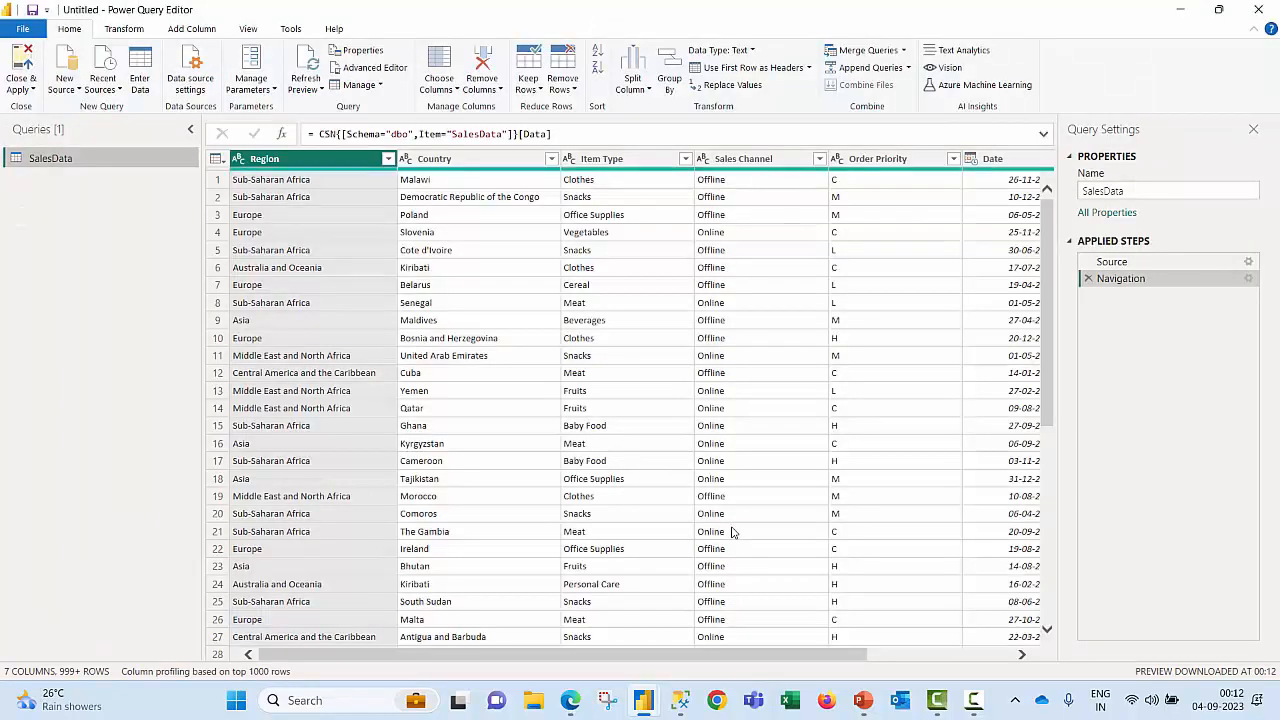
left_click(22, 68)
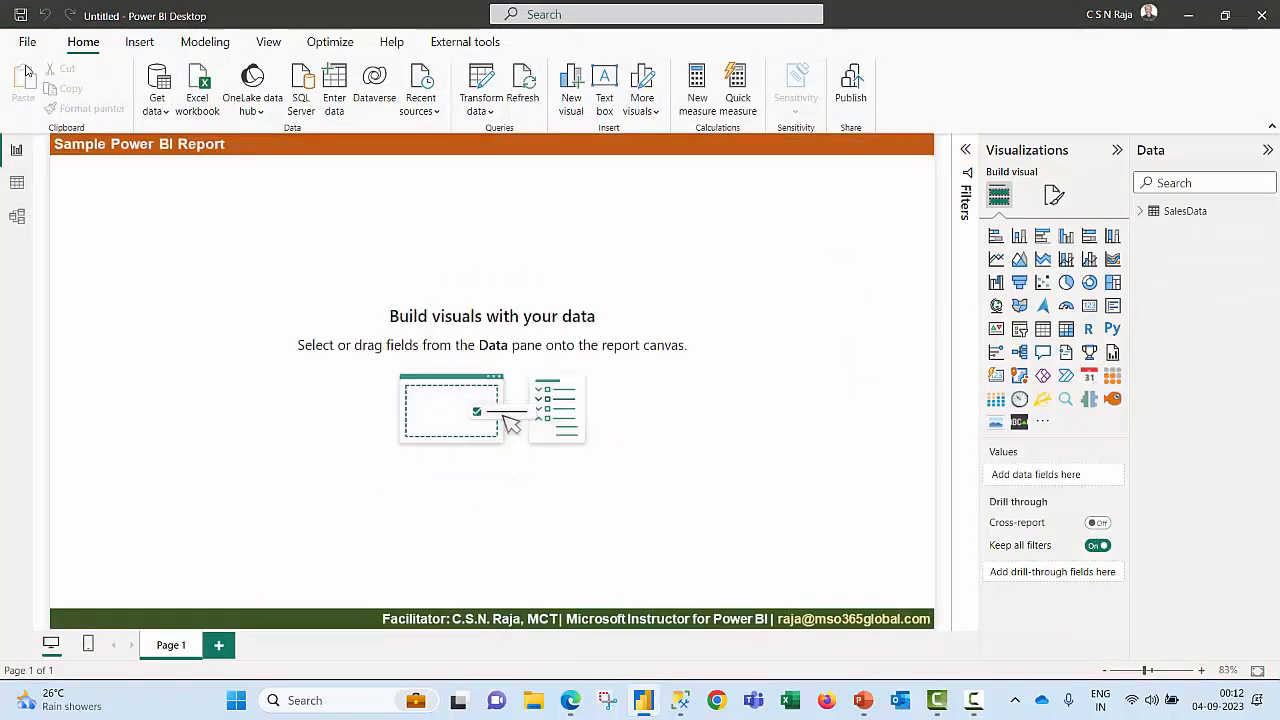
Step: Compare the current file's data sources with the global permissions in the data source settings
left_click(487, 120)
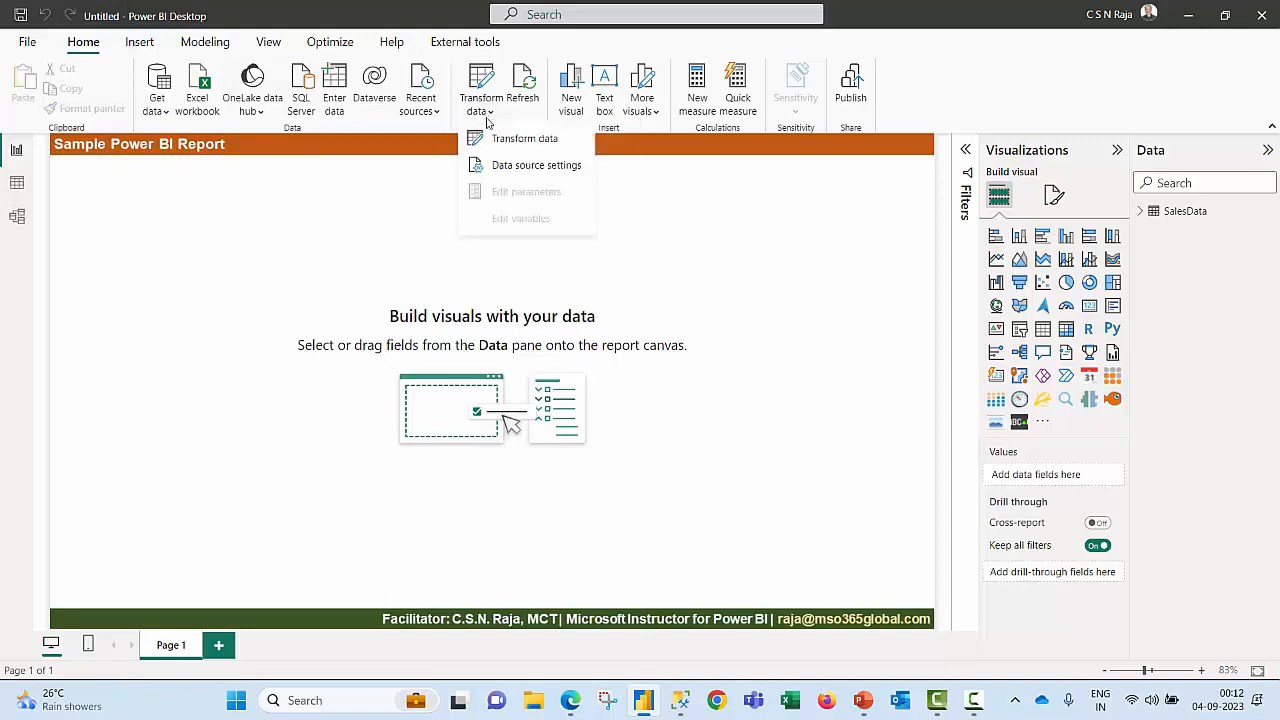
left_click(510, 175)
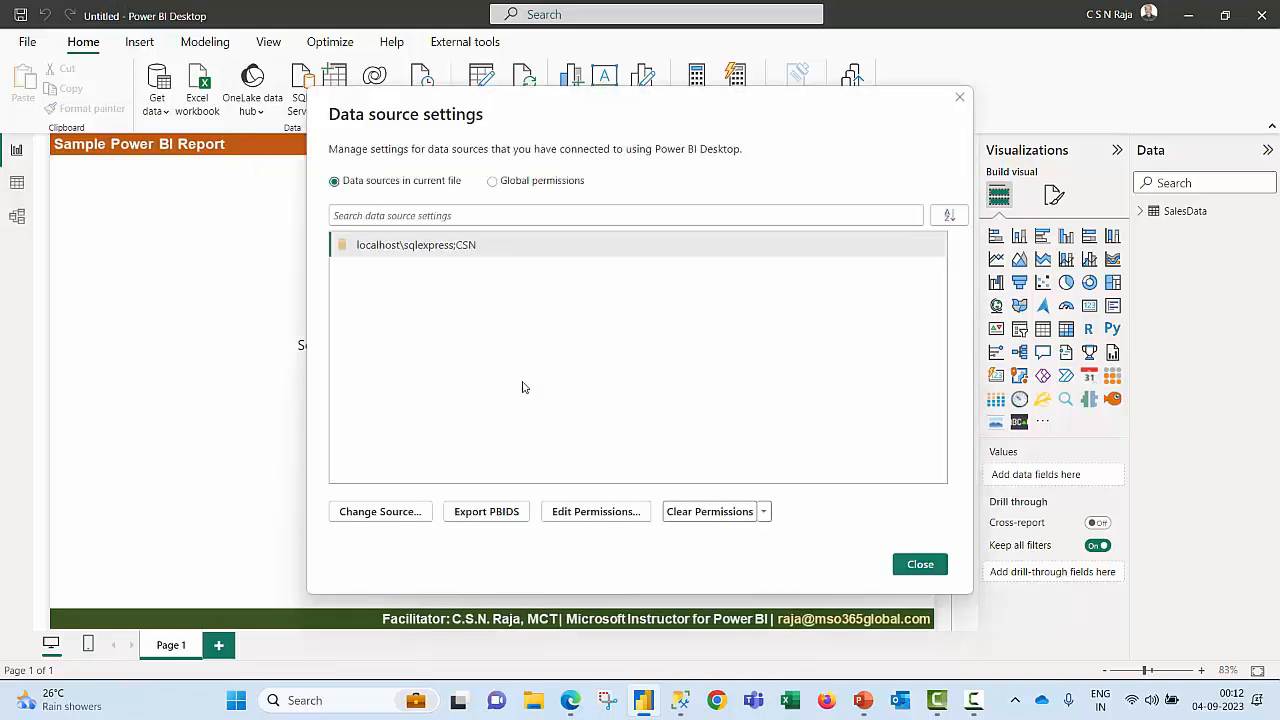
left_click(493, 181)
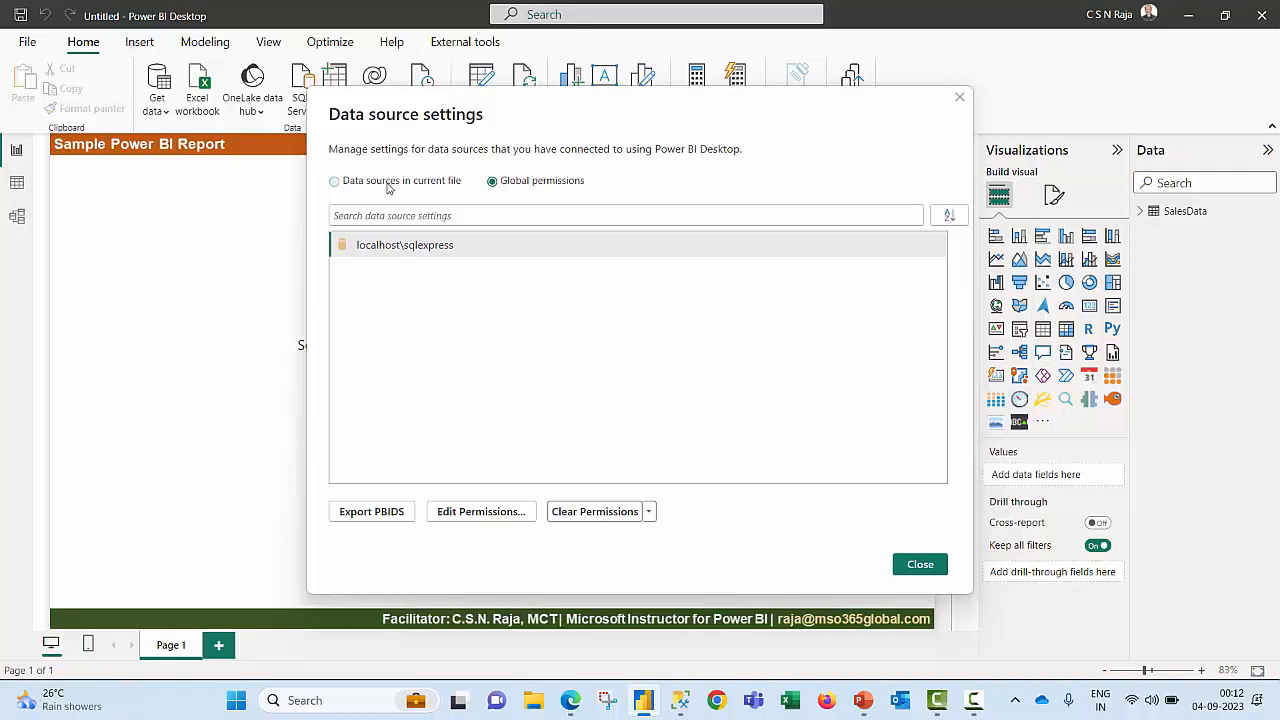
left_click(389, 184)
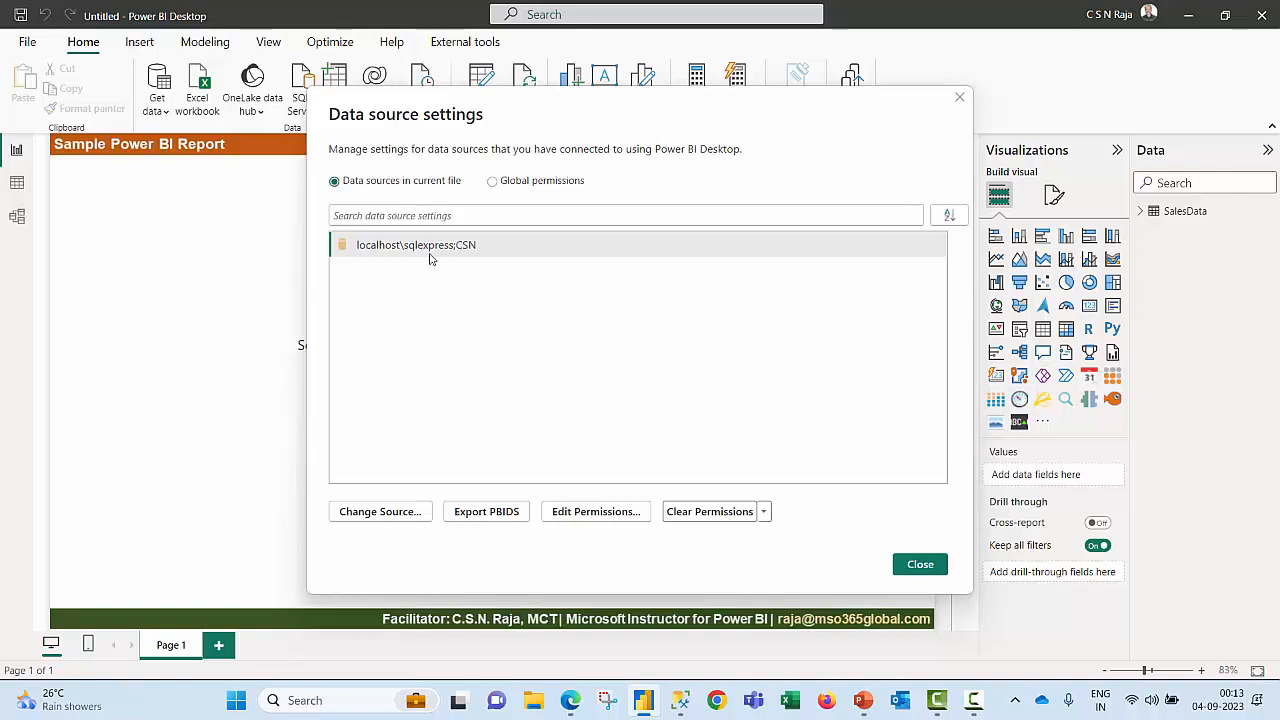
left_click(494, 184)
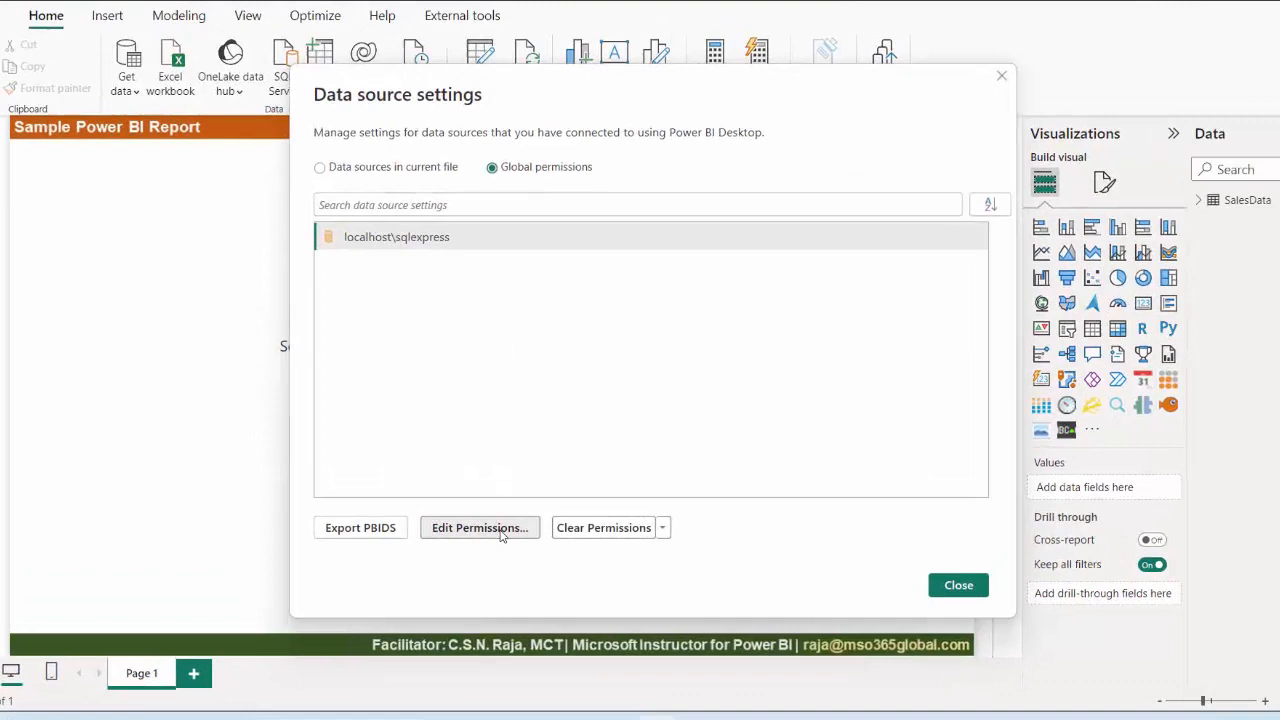
Step: Open the global permissions of localhost\sqlexpress for editing and review its credentials, encryption and privacy level options
left_click(500, 530)
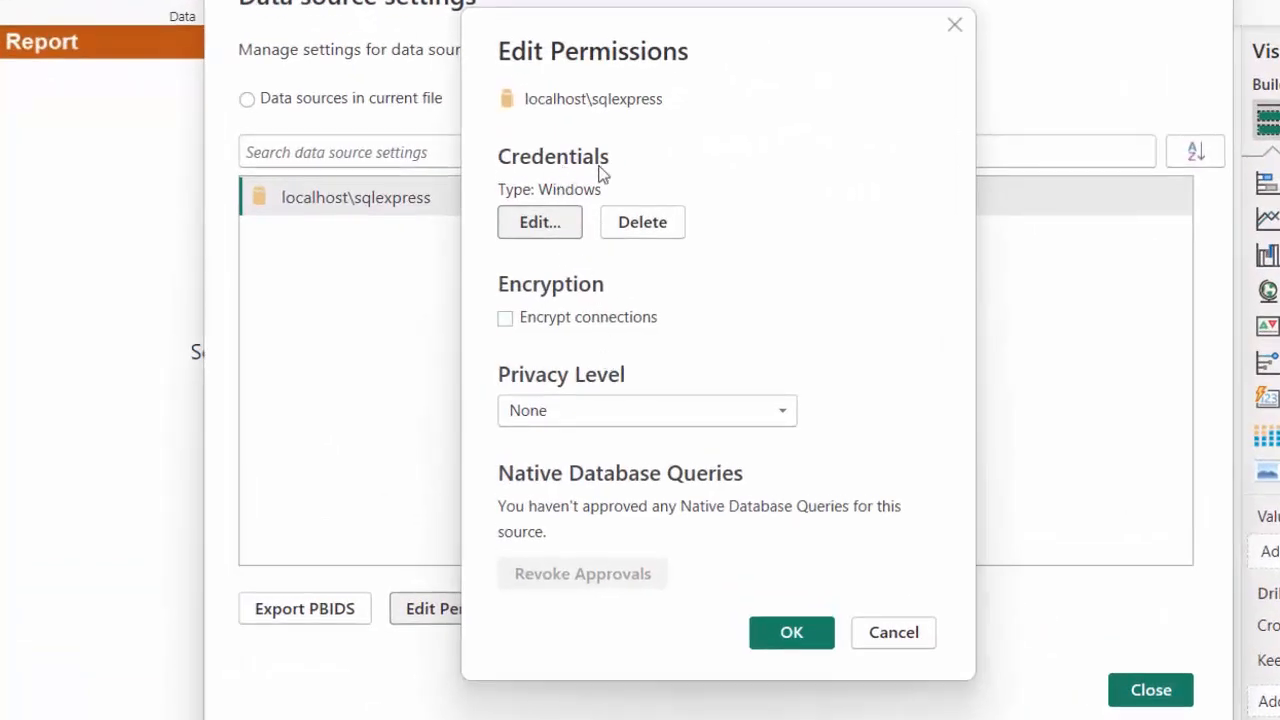
left_click(540, 223)
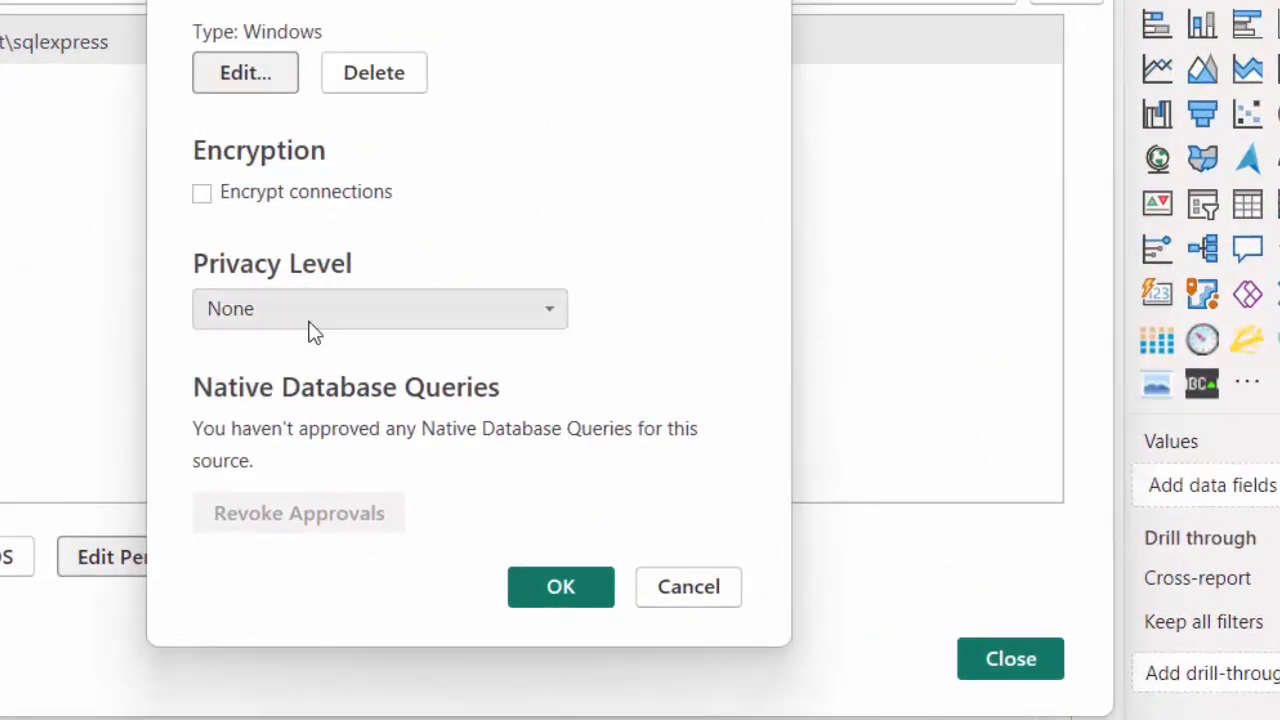
left_click(549, 311)
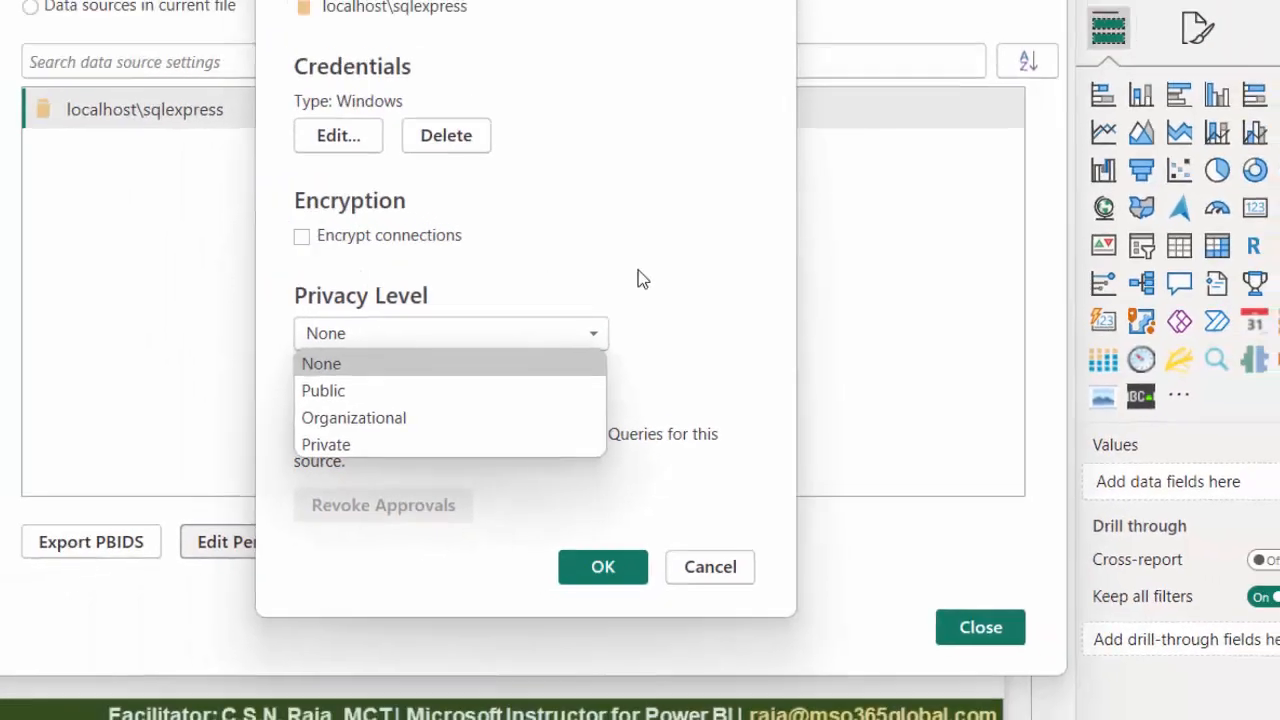
left_click(605, 231)
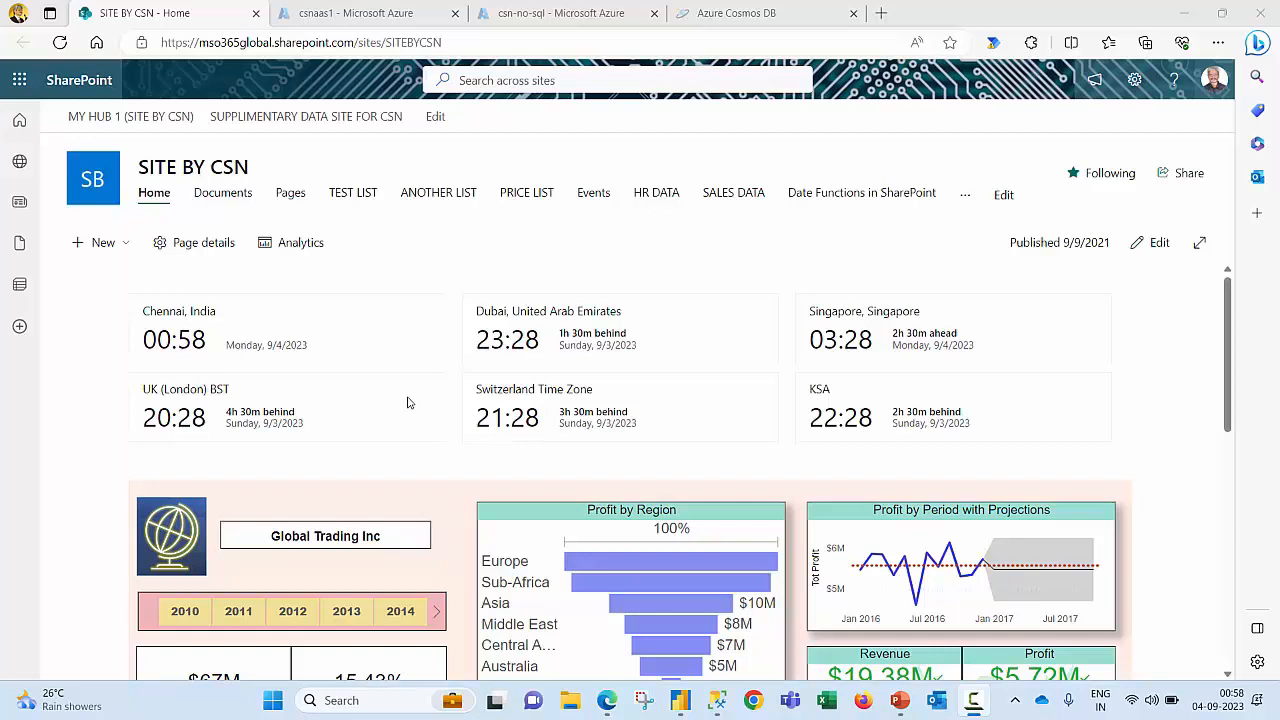
Step: In the browser, copy the URL of the SharePoint site SITE BY CSN and view its SALES DATA list
left_click(453, 43)
key("ctrl+c")
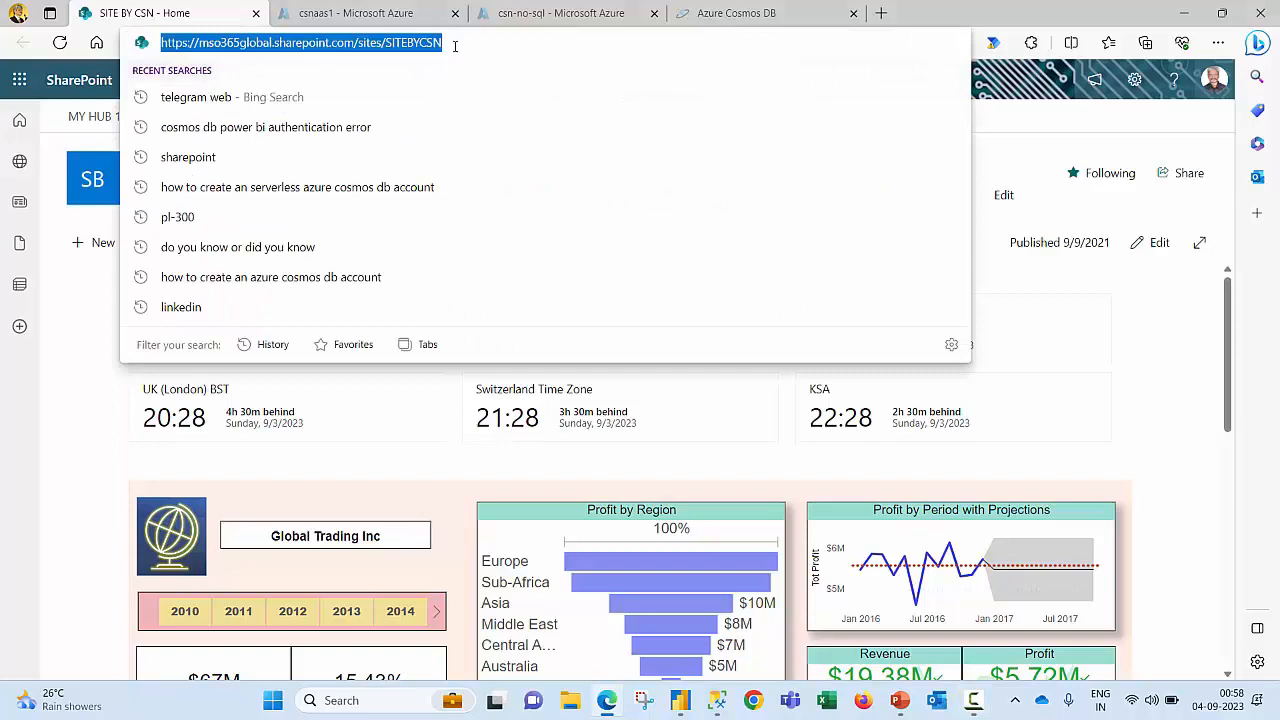
left_click(111, 421)
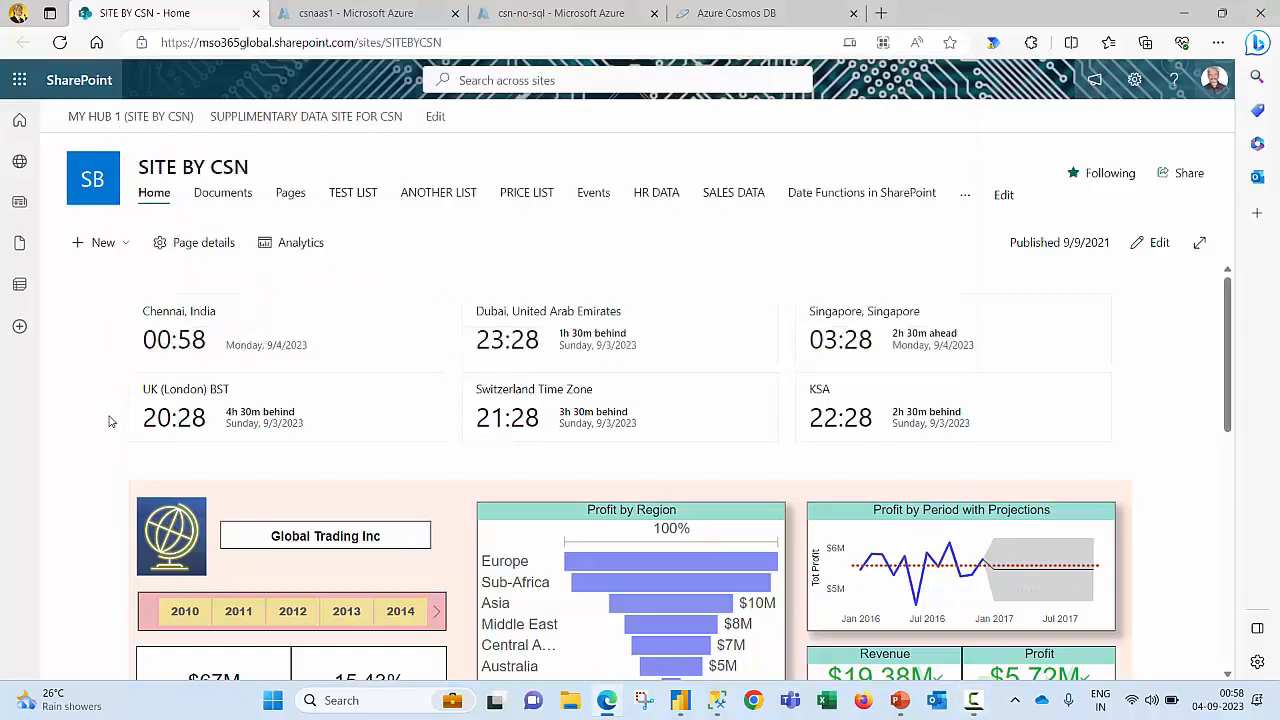
left_click(731, 199)
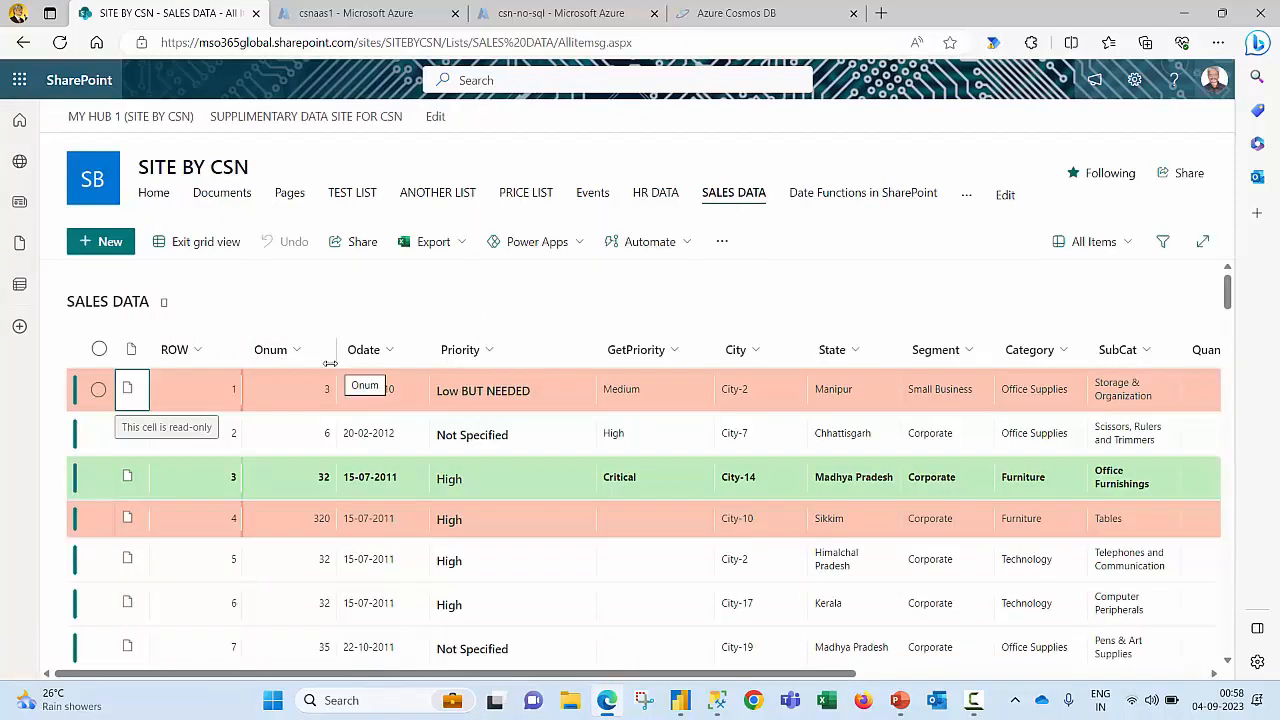
left_click(663, 381)
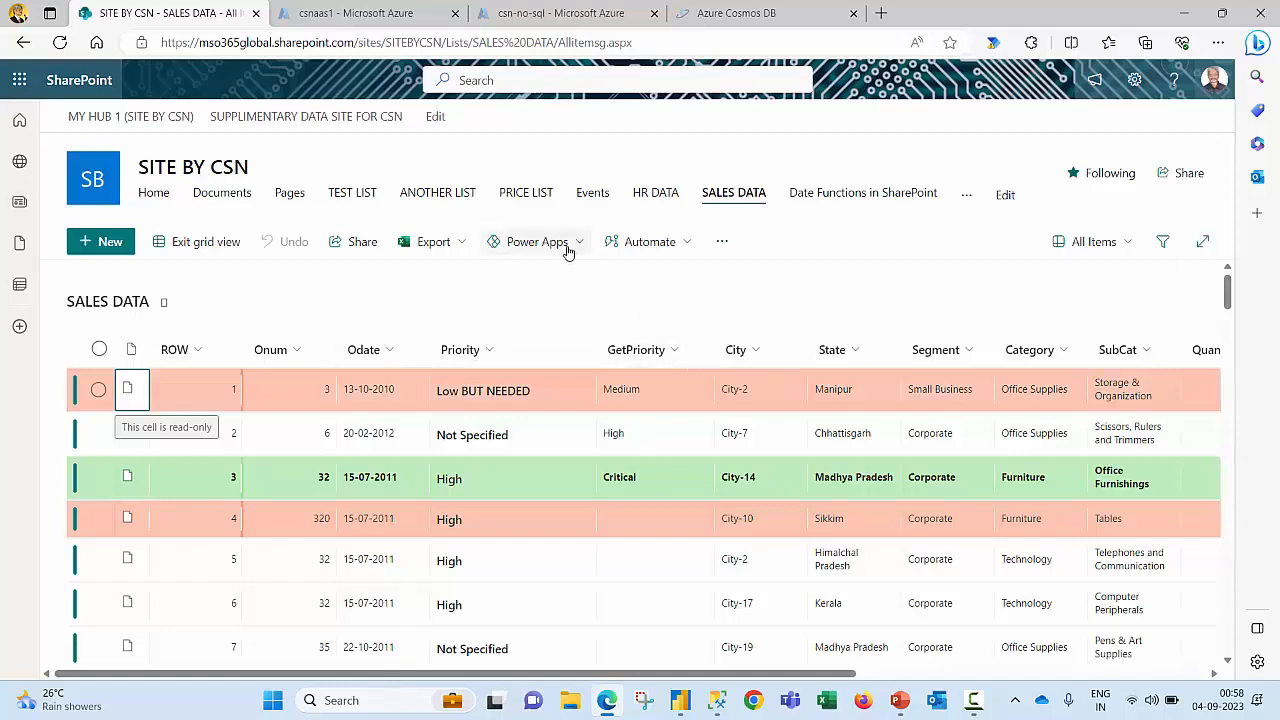
Step: Switch to Power BI Desktop and add a SharePoint Online List source with the copied site URL and implementation 1.0
left_click(681, 701)
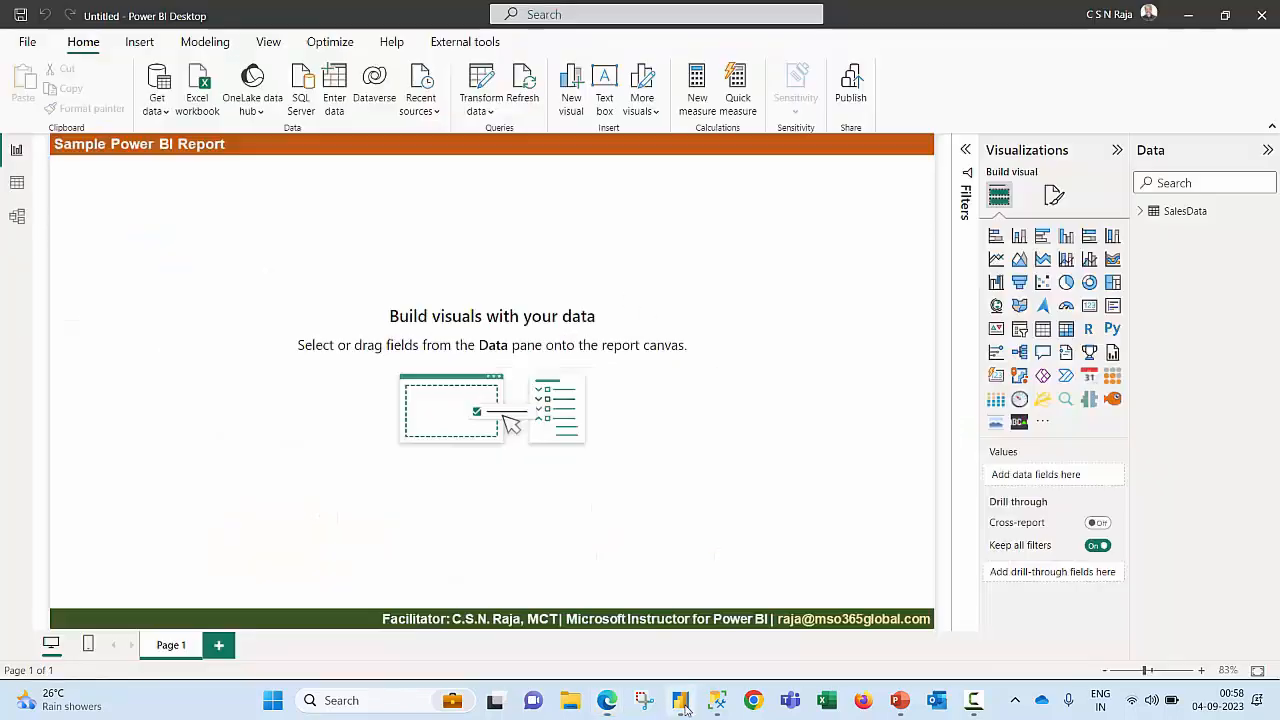
left_click(154, 112)
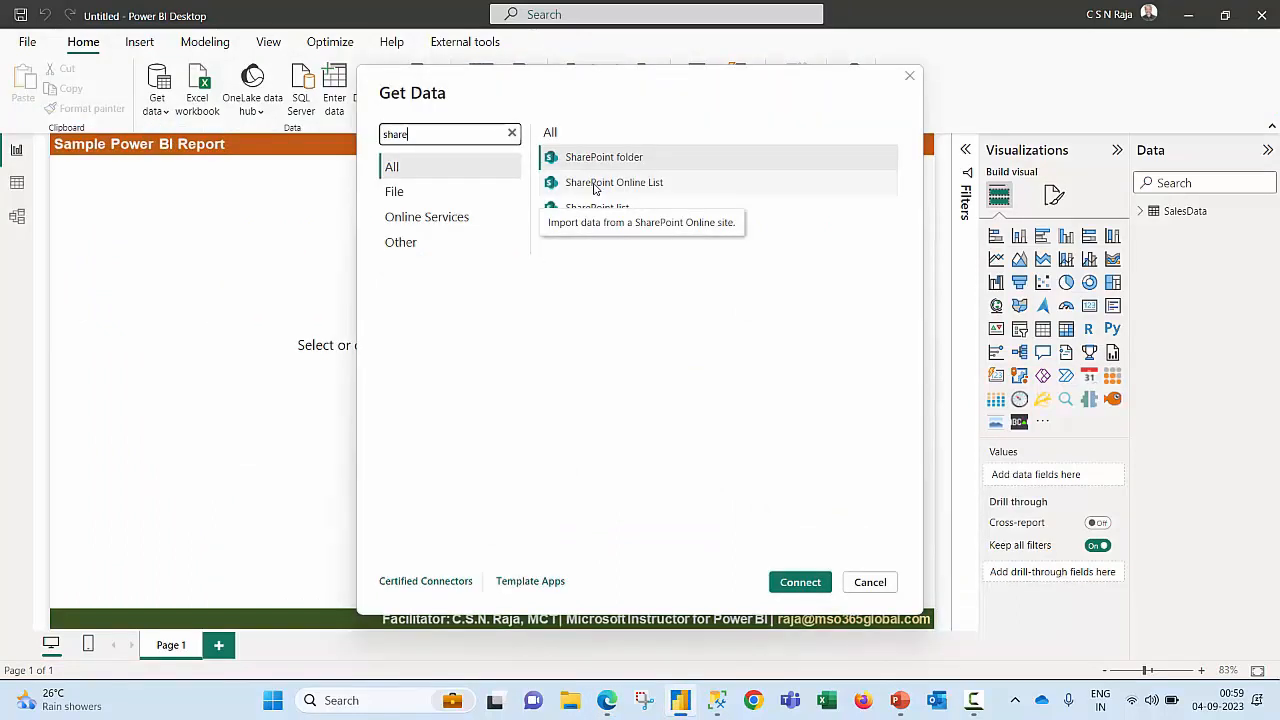
left_click(597, 182)
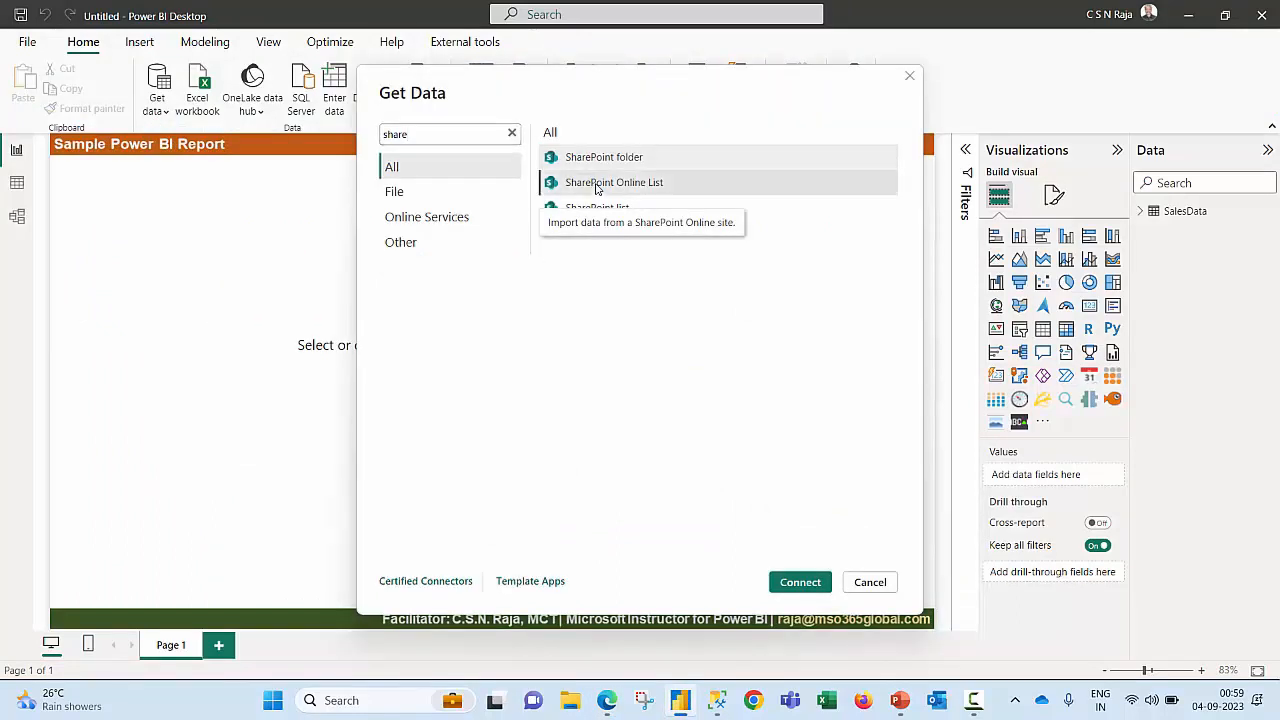
left_click(798, 586)
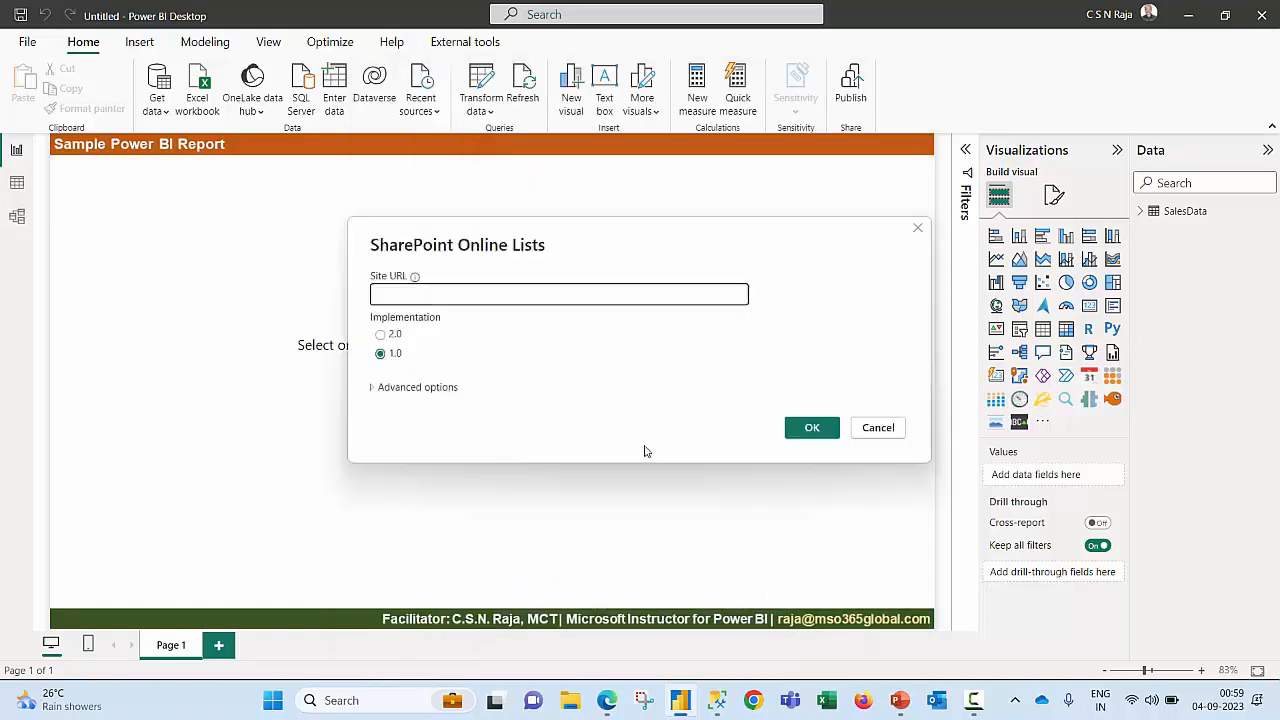
key("ctrl+v")
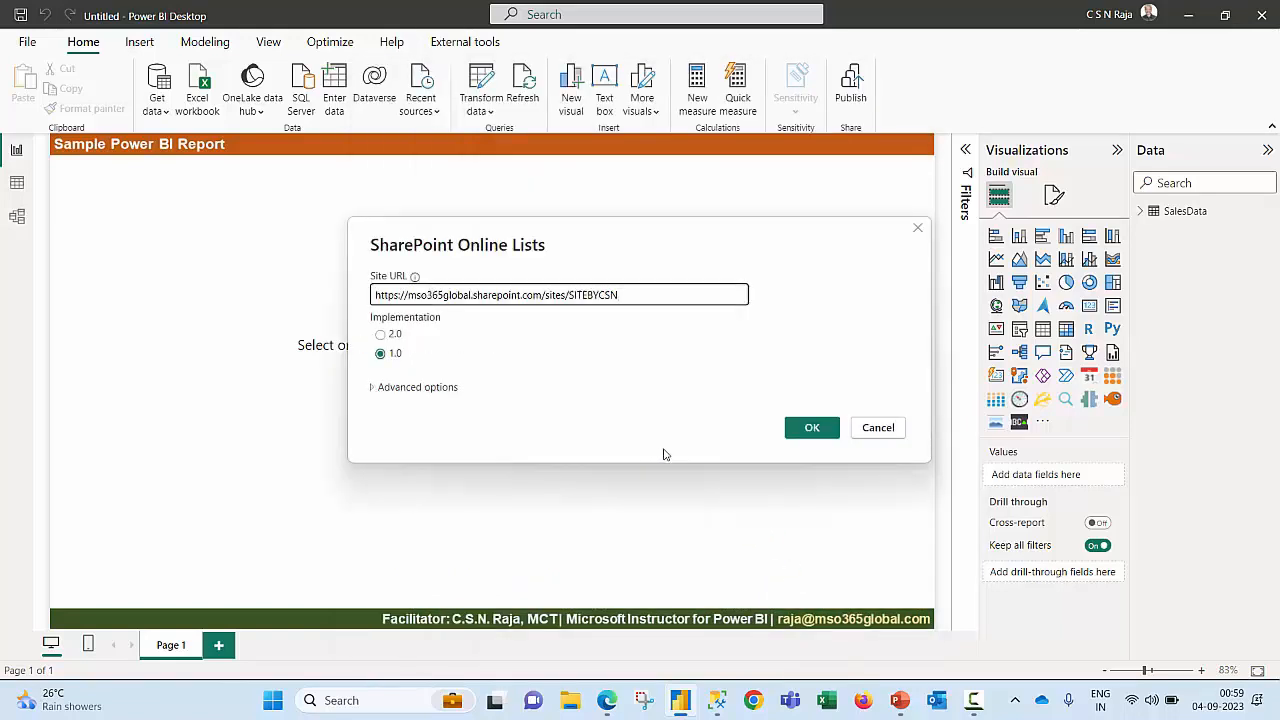
left_click(808, 430)
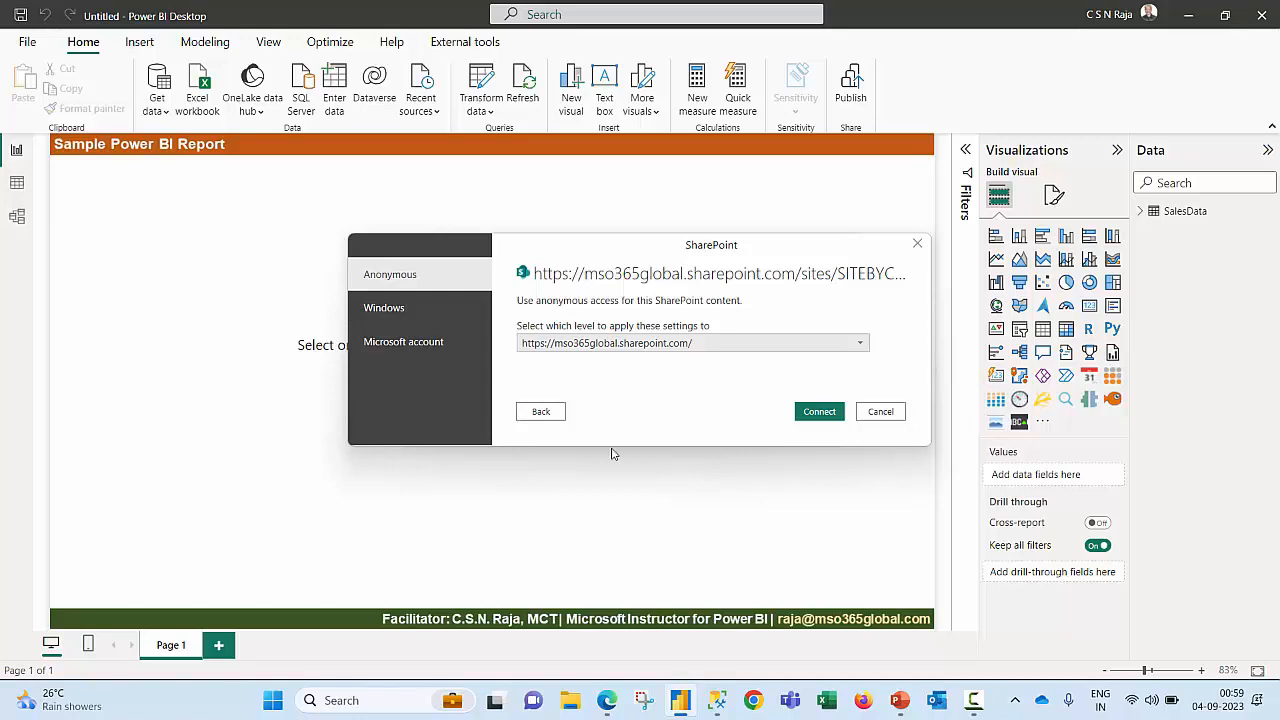
Step: Sign in to the SharePoint source with the Microsoft account and connect to it
left_click(431, 344)
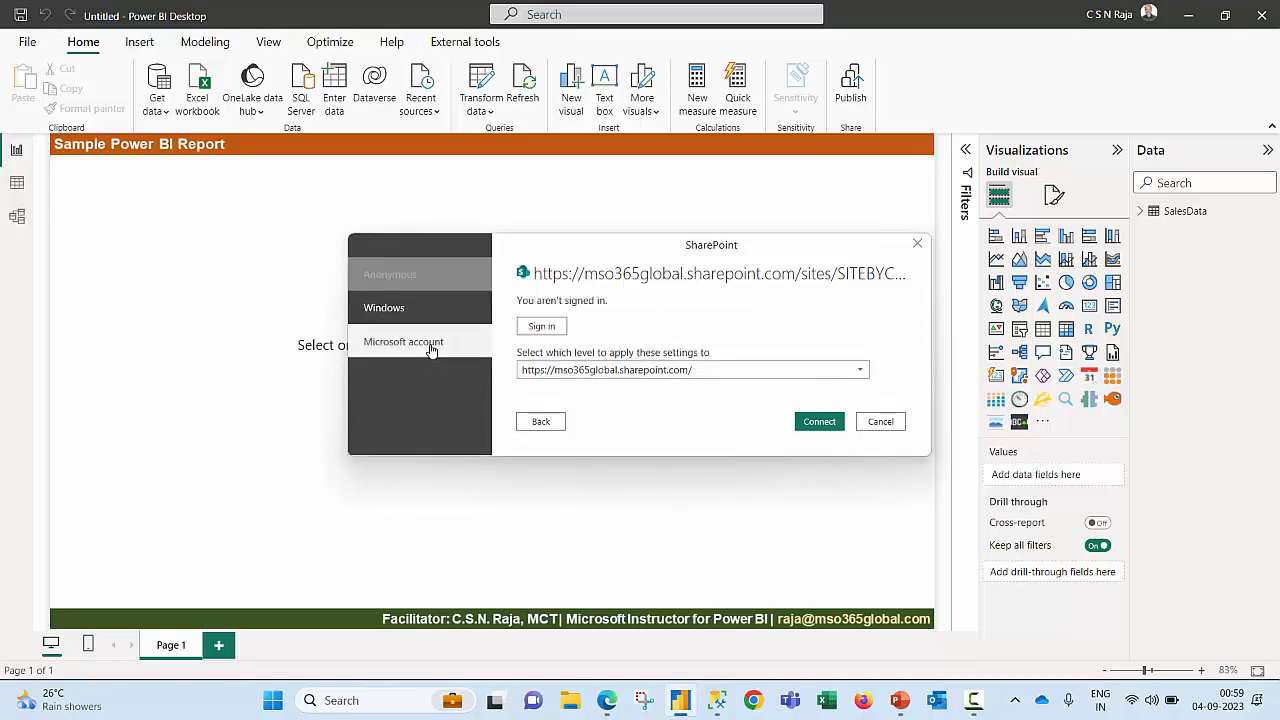
left_click(554, 328)
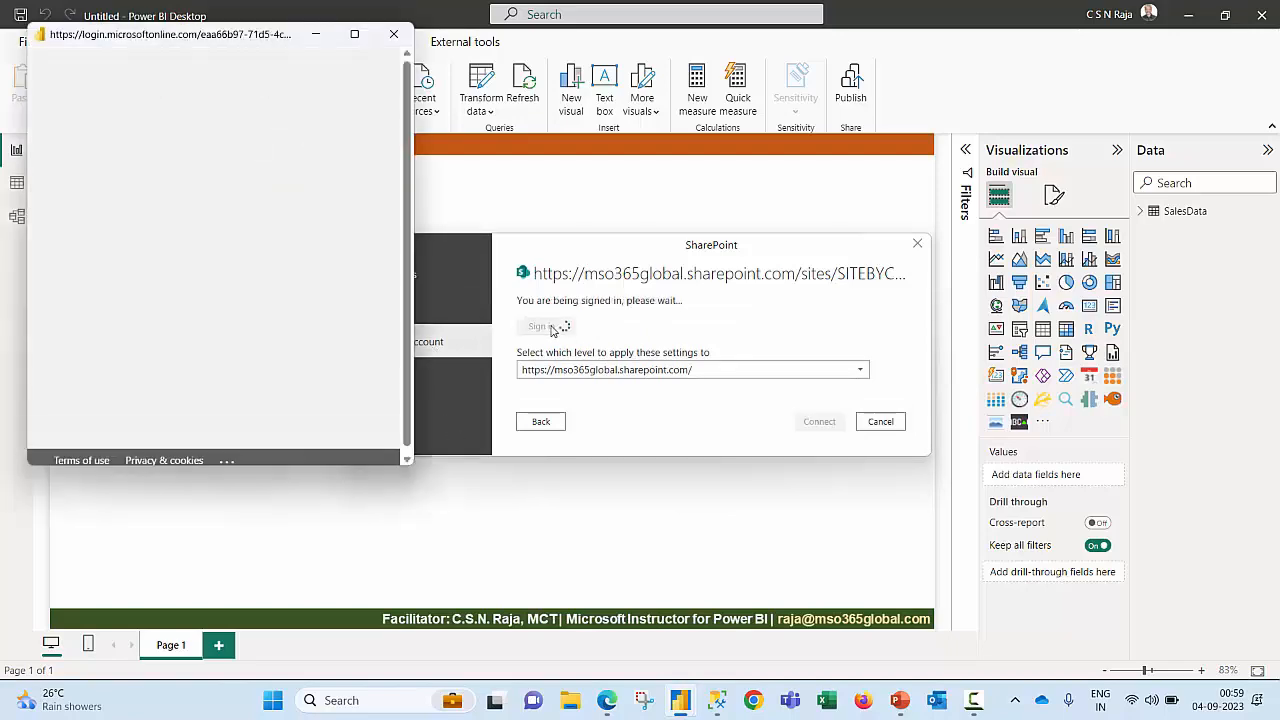
left_click(250, 222)
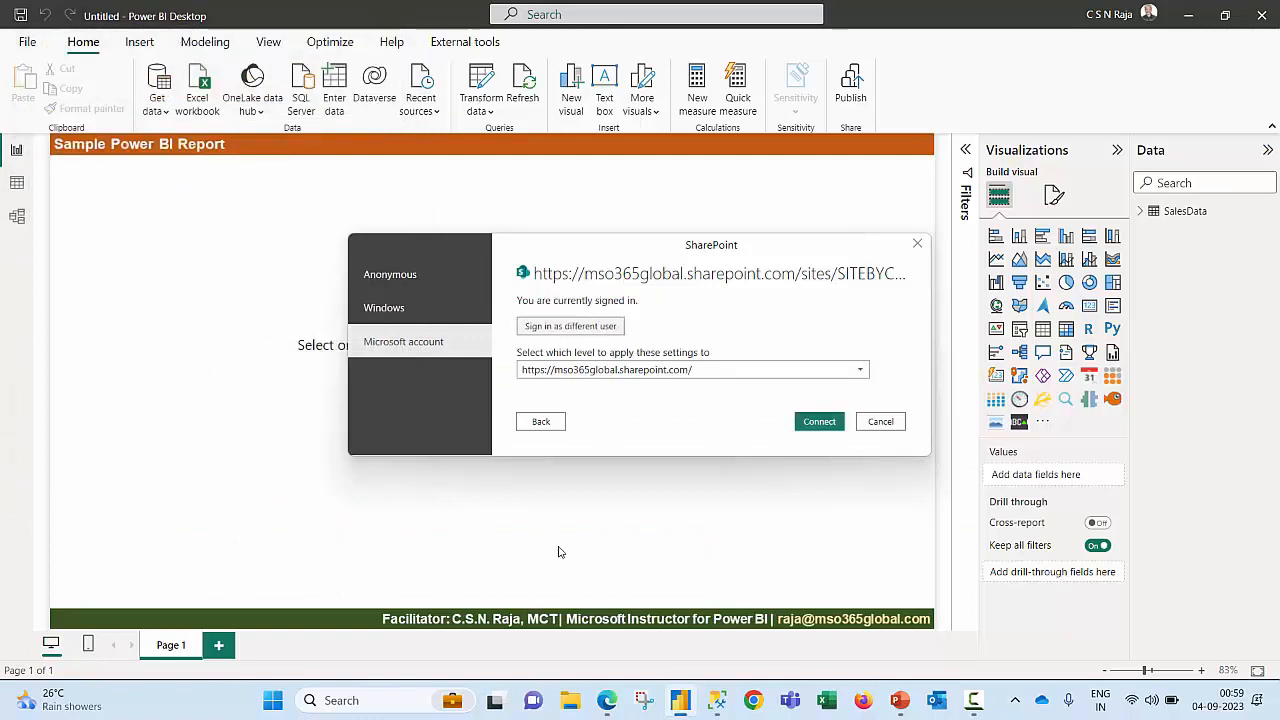
left_click(819, 421)
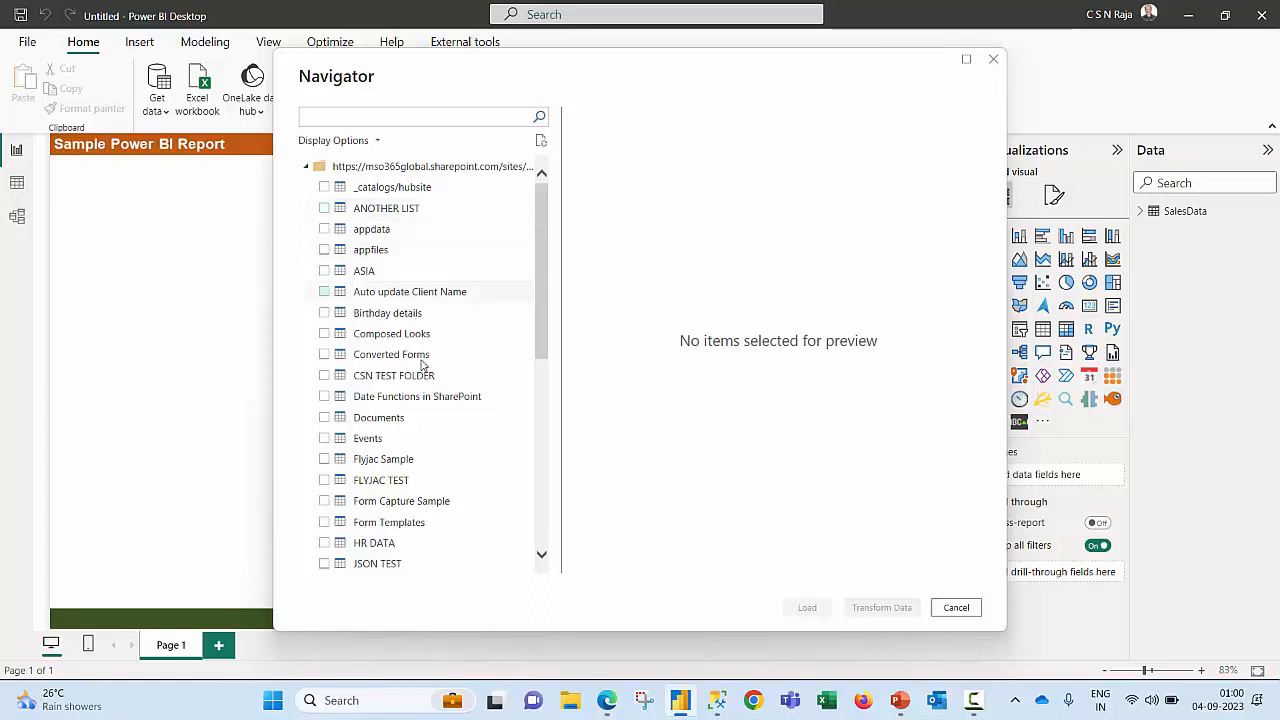
Step: Select the SALES DATA list from the SharePoint site and open it in Power Query Editor for transformation
scroll(416, 457, "down", 2)
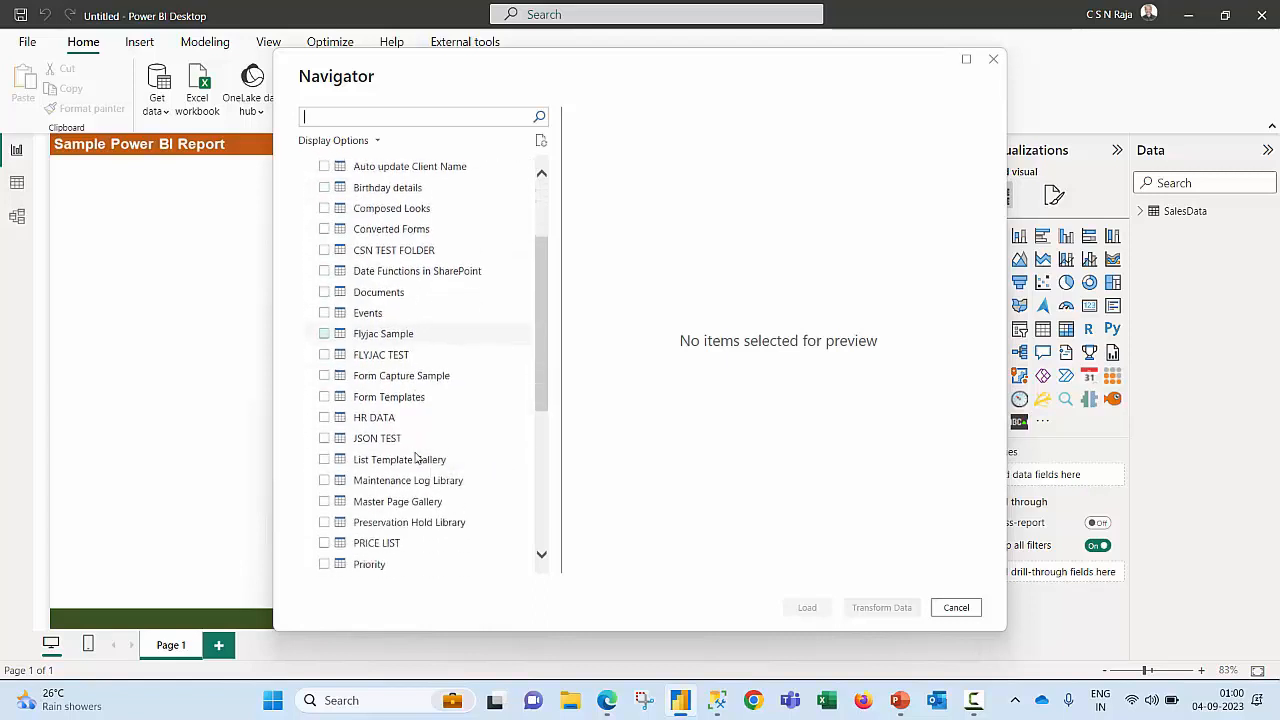
scroll(416, 457, "down", 5)
left_click(956, 607)
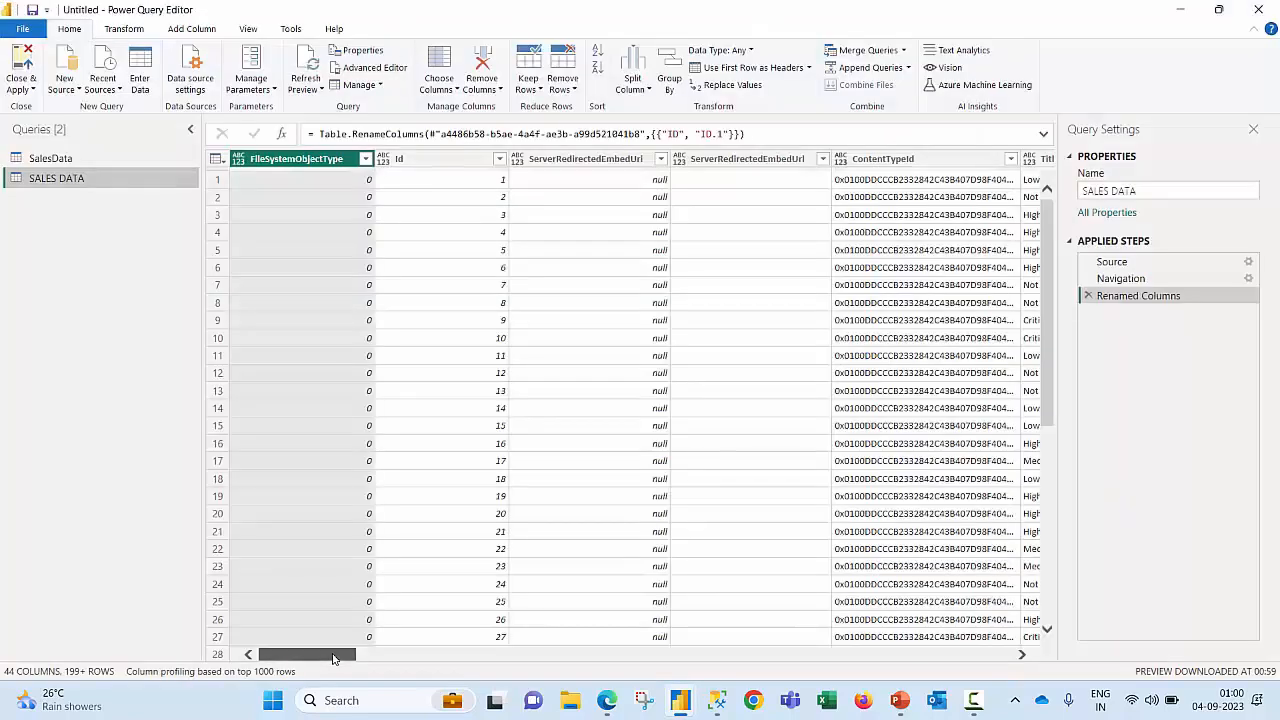
Step: Keep only the Onum, Odate, City, State, Segment, Category and SubCat columns in the SALES DATA query
left_click_drag(333, 657, 446, 667)
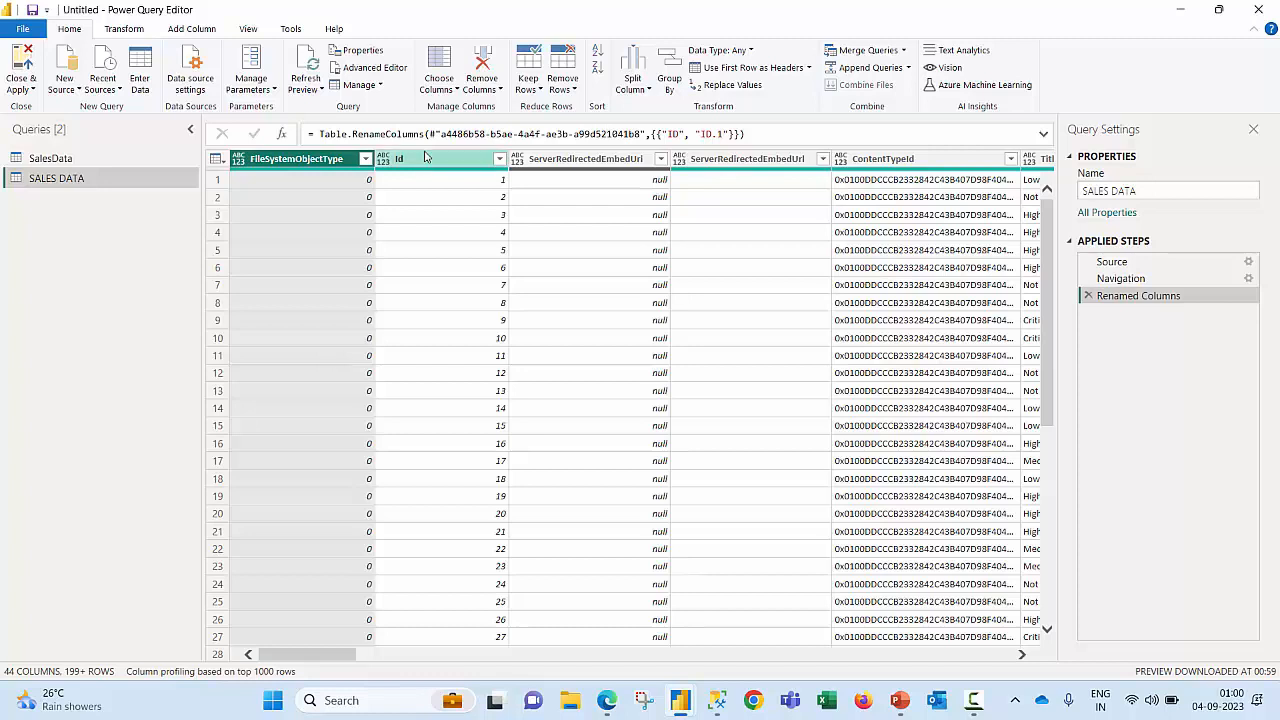
left_click(437, 93)
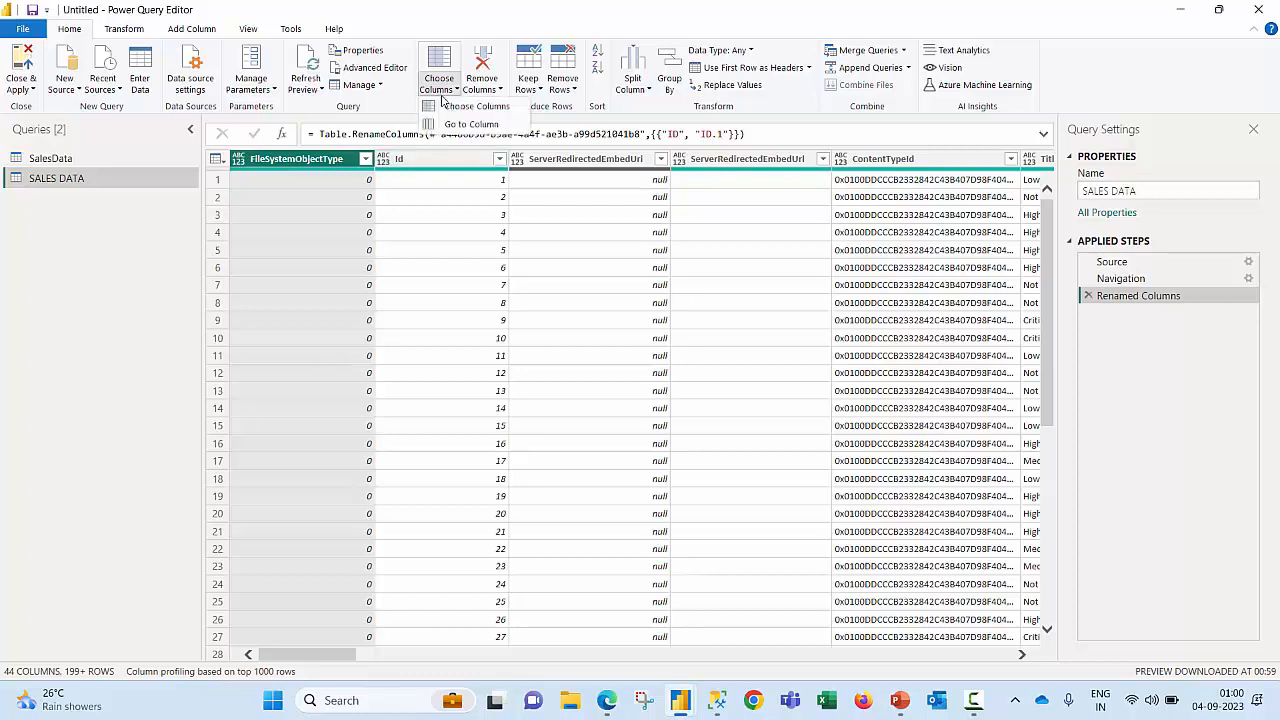
left_click(457, 107)
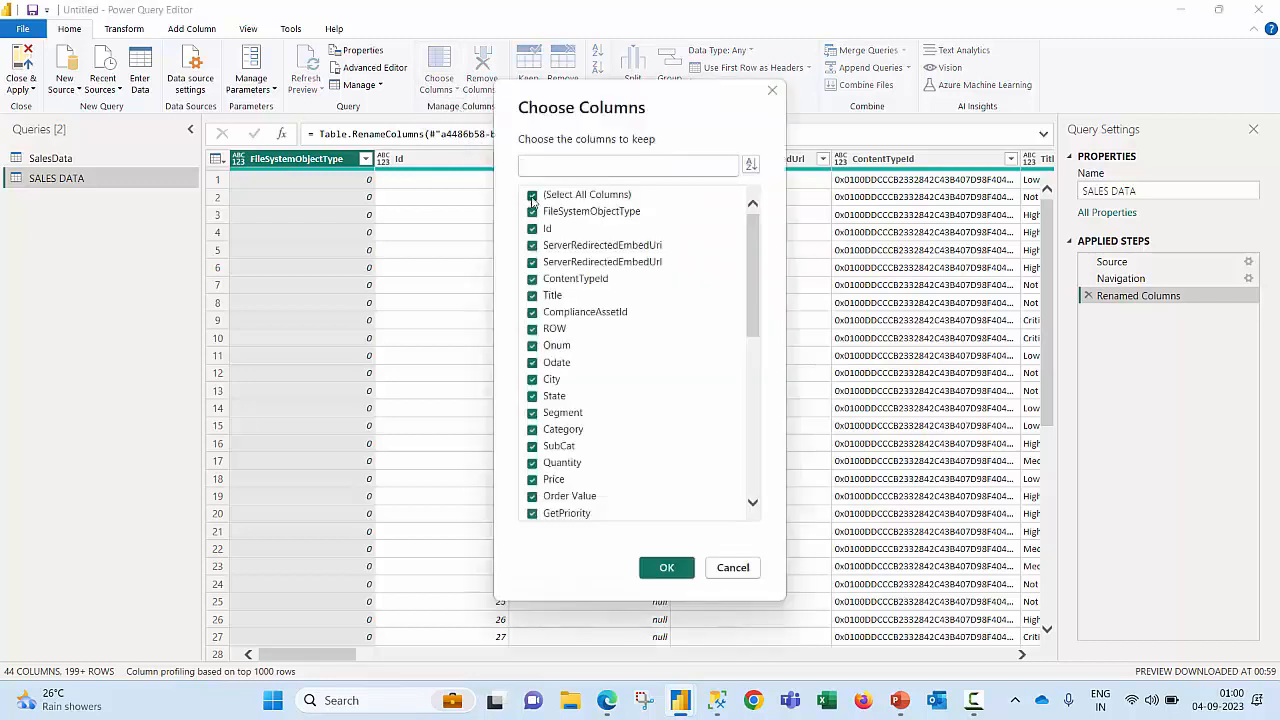
left_click(532, 196)
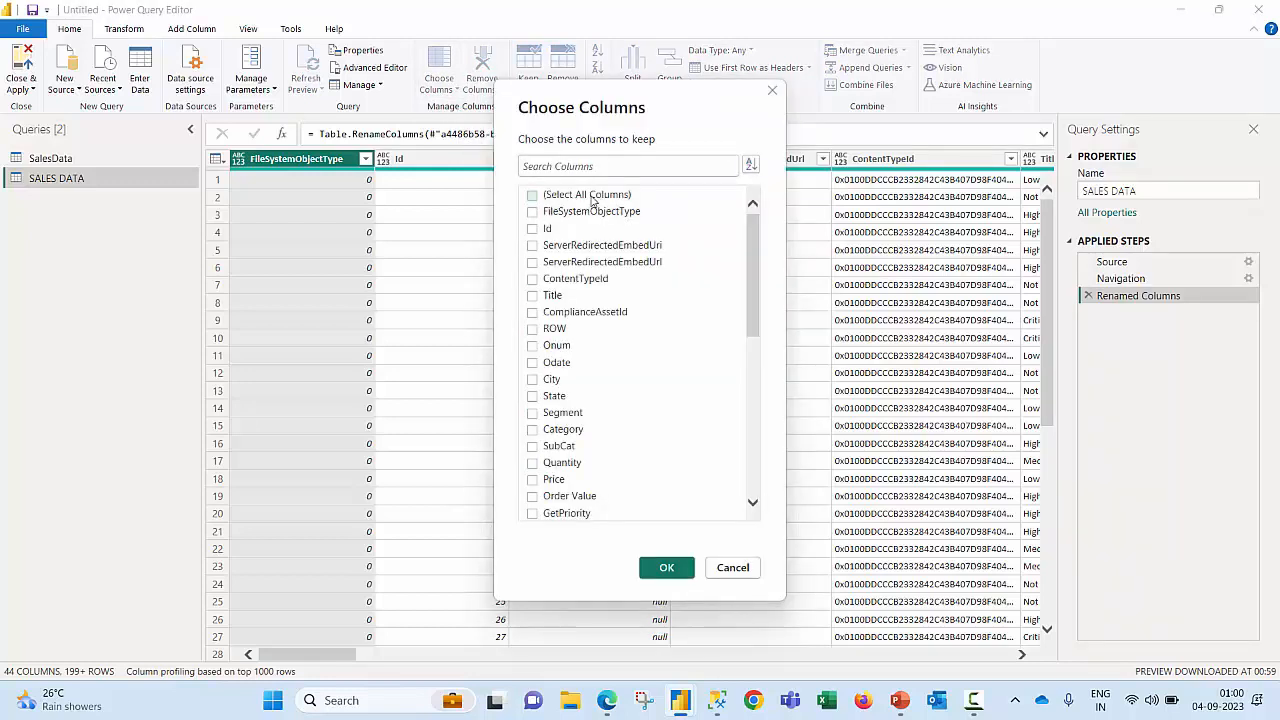
left_click(532, 345)
left_click(532, 362)
left_click(532, 379)
left_click(532, 396)
left_click(532, 412)
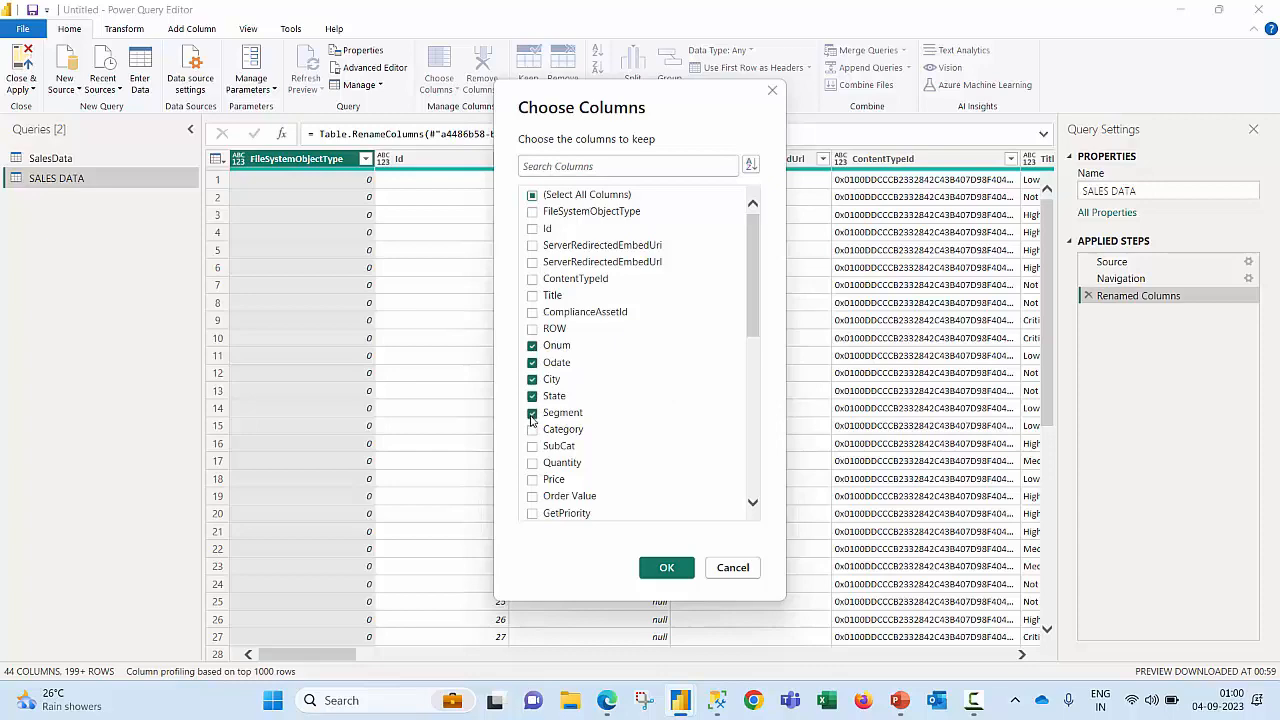
left_click(532, 429)
left_click(532, 446)
left_click(666, 567)
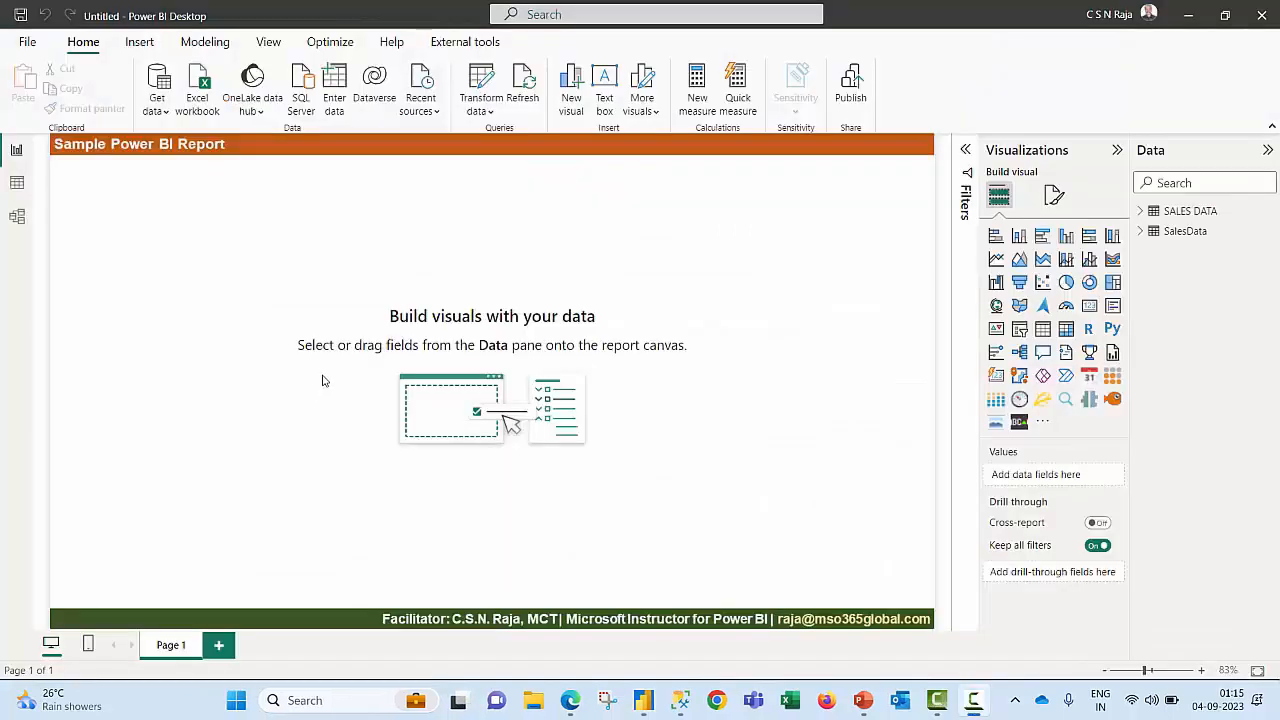
Step: Review the global permissions in the data source settings and inspect the SharePoint source's credentials and privacy level without changing them
left_click(478, 110)
left_click(530, 165)
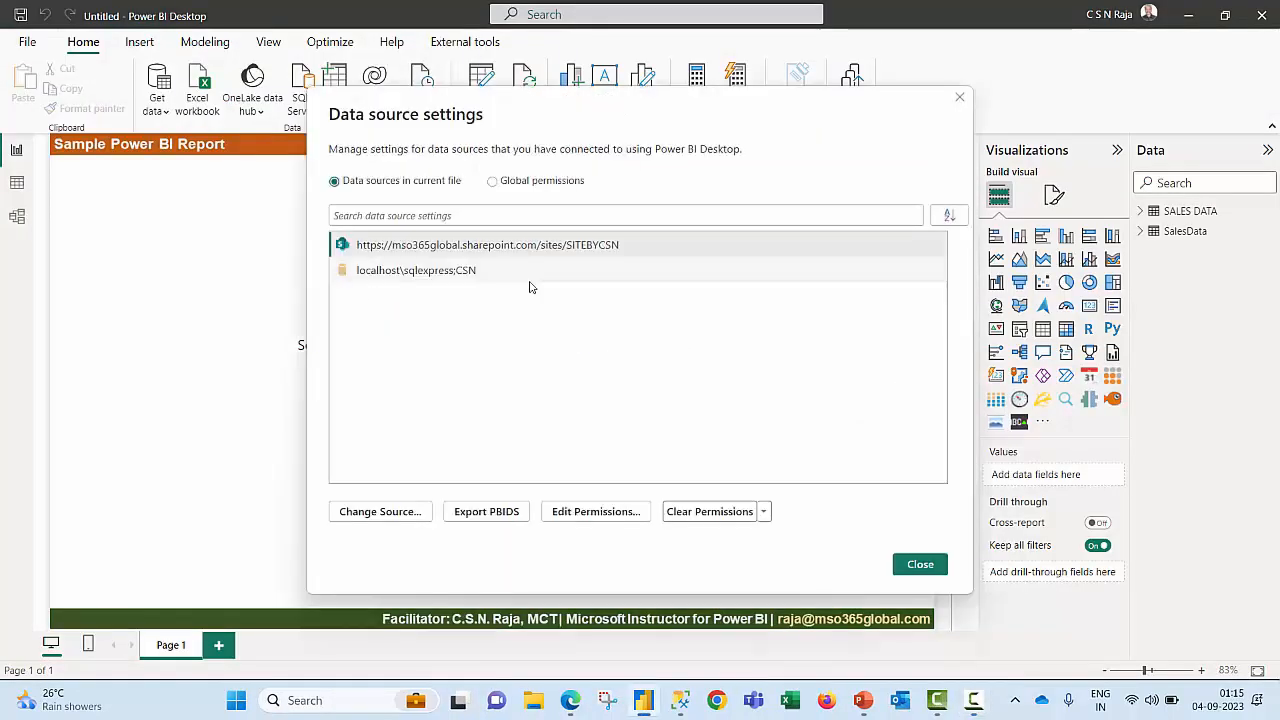
left_click(492, 180)
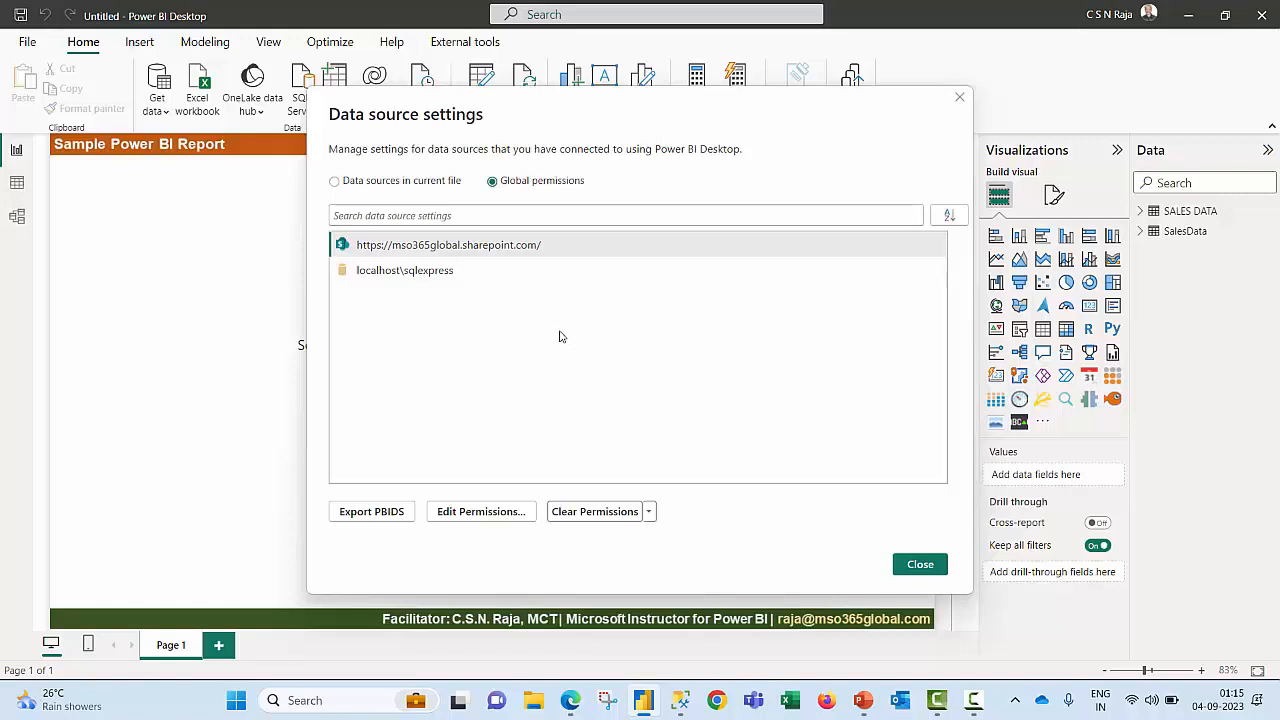
left_click(505, 517)
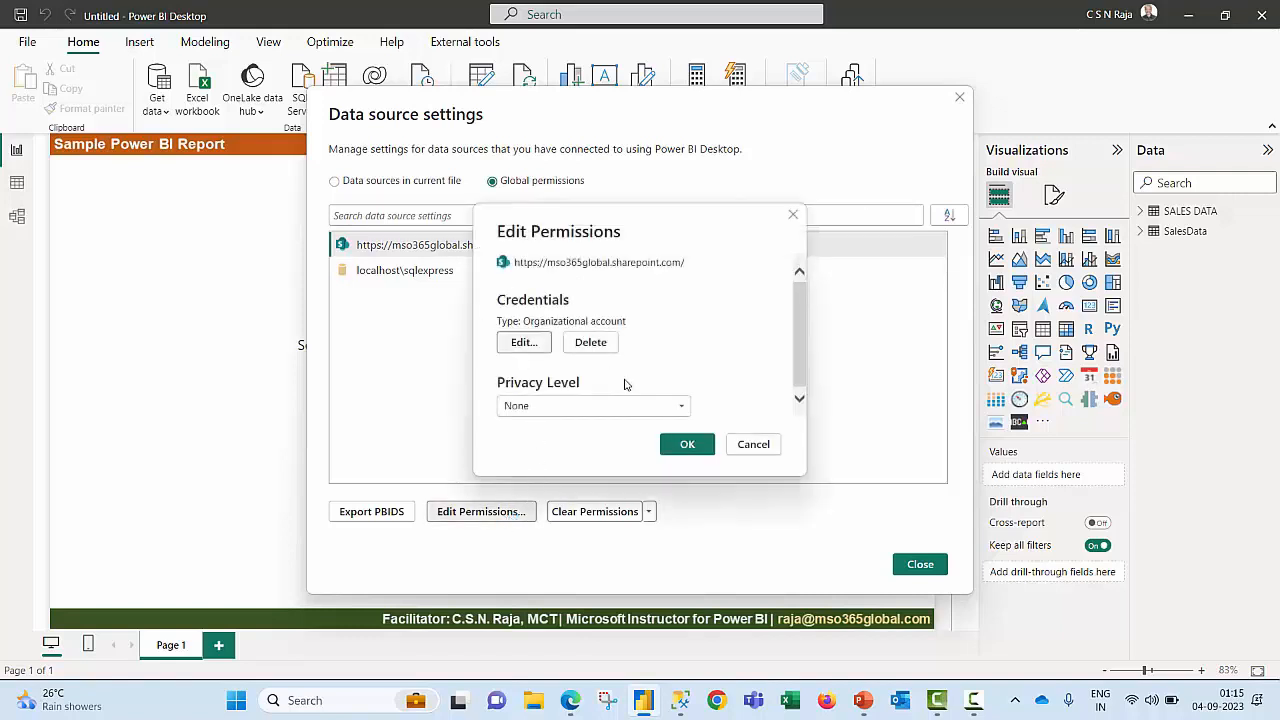
left_click(757, 447)
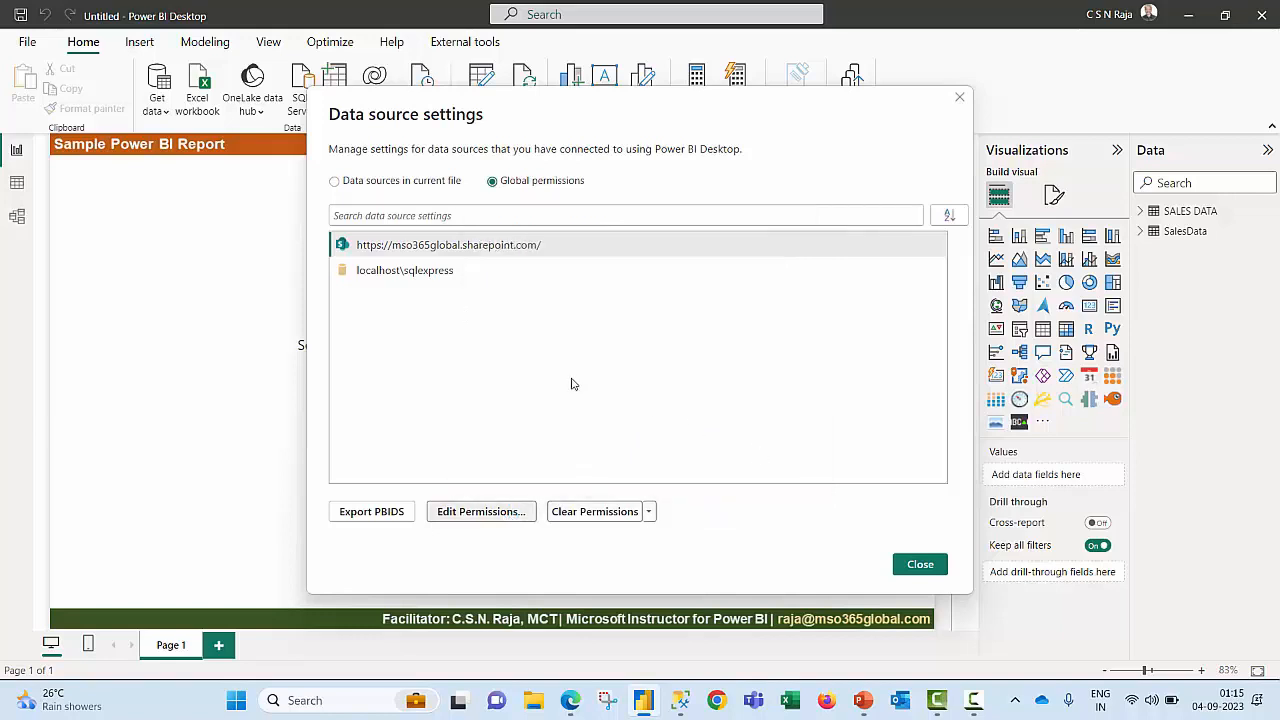
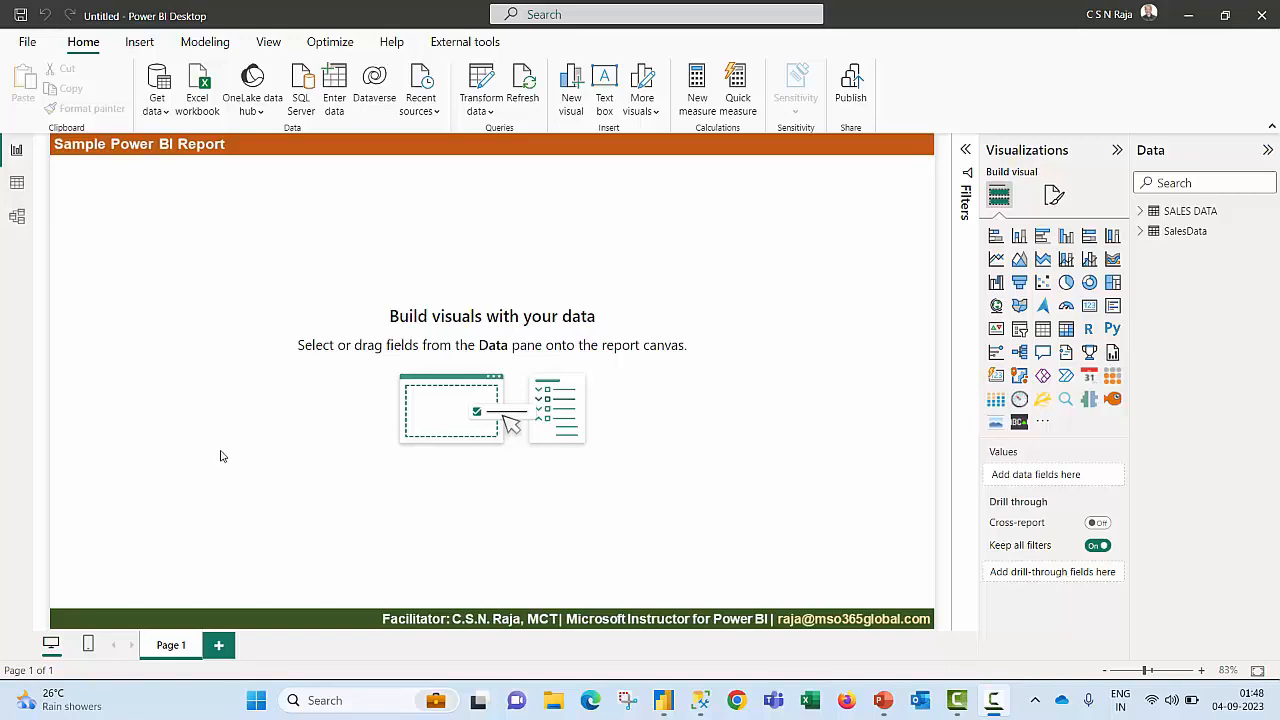
Step: Connect to the SQL Server LOCALHOST\SQLEXPRESS, view the contents of the CSN database and close the Navigator without loading anything
left_click(302, 100)
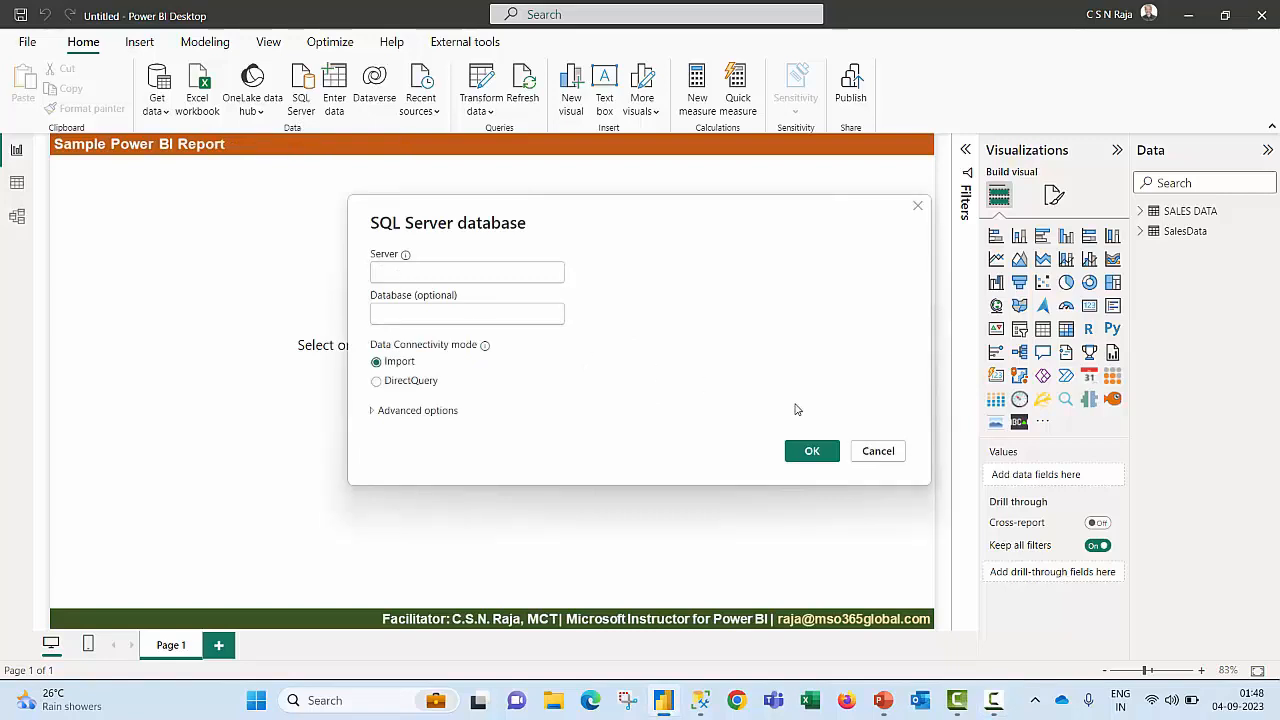
type("LOCALHOST\\SQLEXPRESS")
left_click(812, 451)
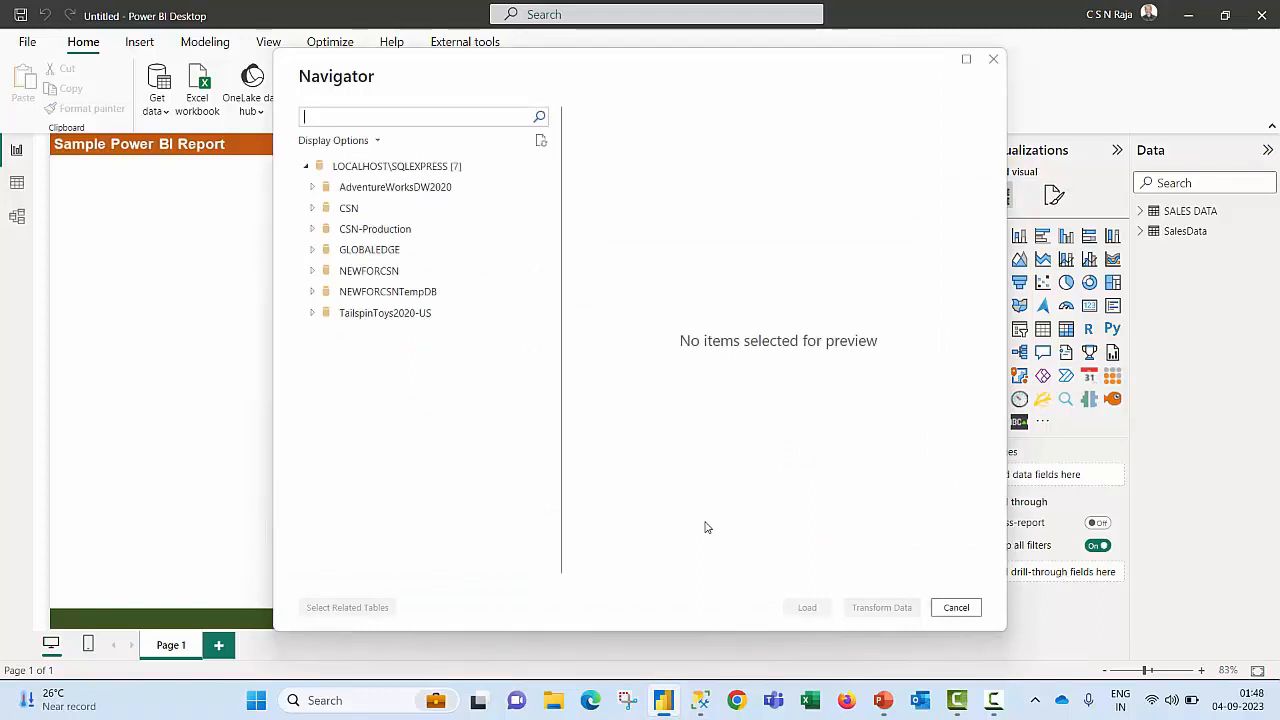
left_click(311, 209)
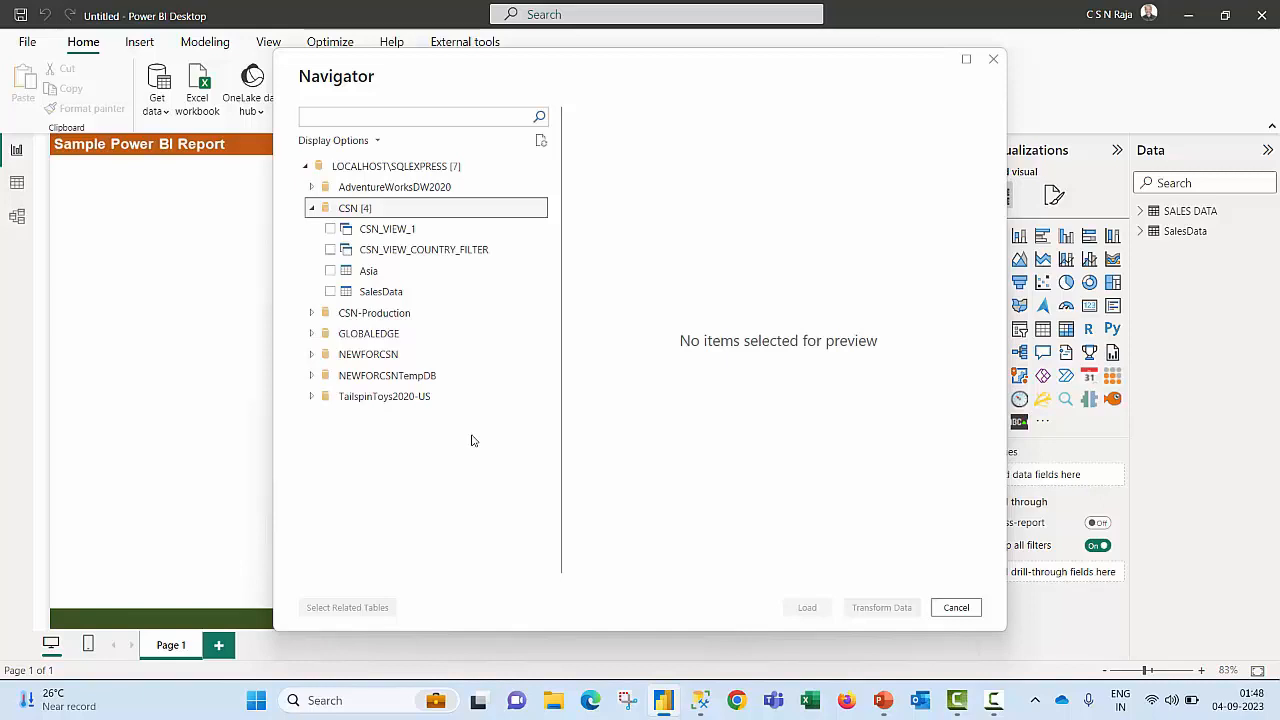
key("Escape")
Step: Search the data connectors for SHARE, view the connection settings of SharePoint Online List and cancel without connecting
left_click(156, 110)
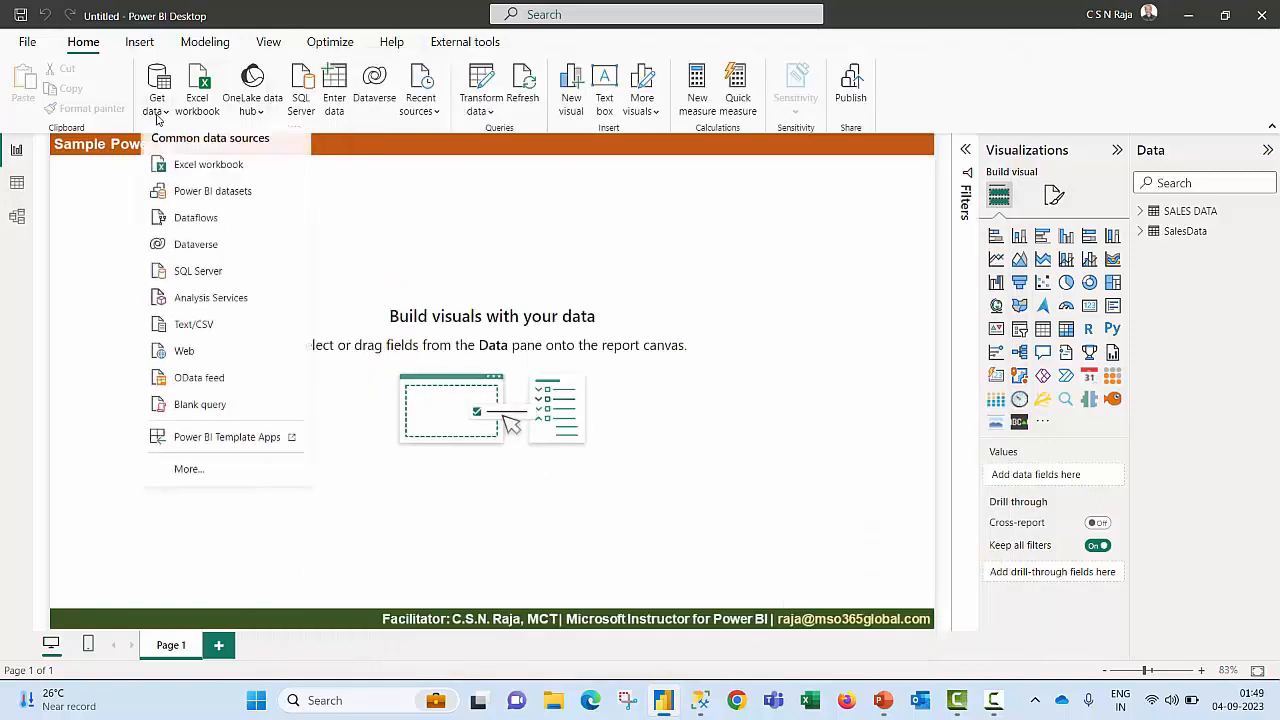
left_click(200, 472)
left_click(463, 134)
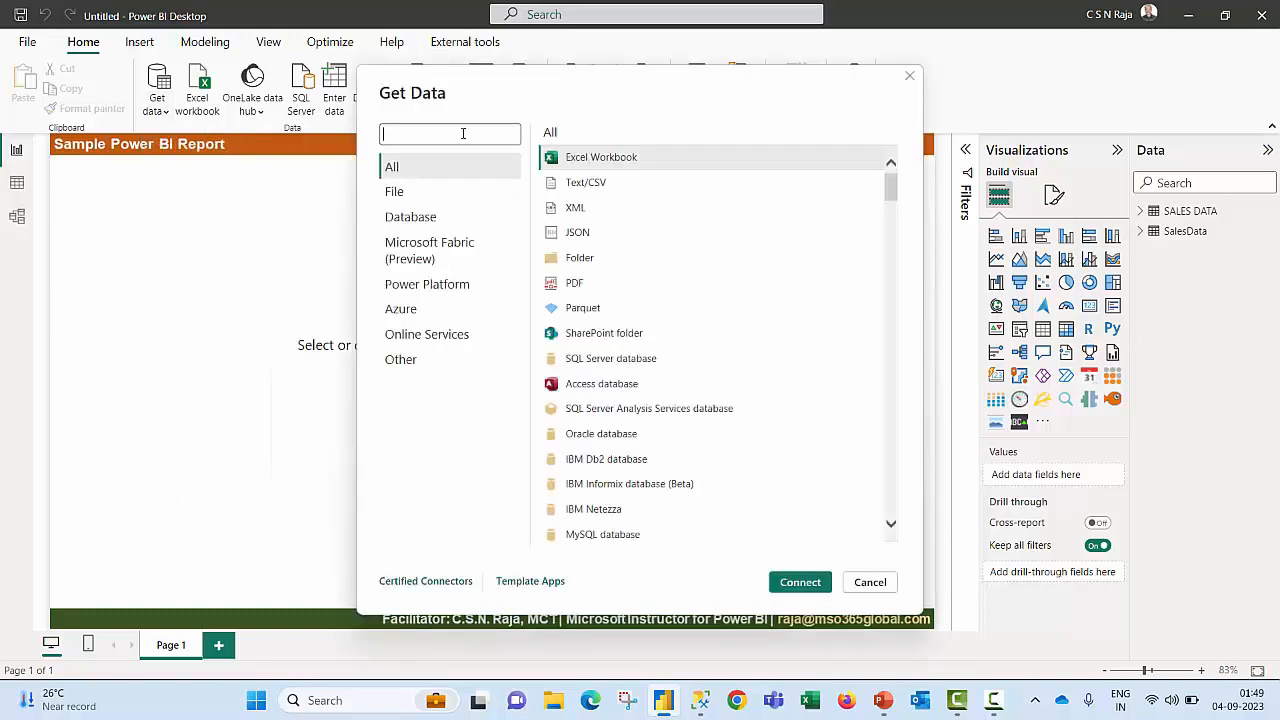
type("SHARE")
left_click(606, 182)
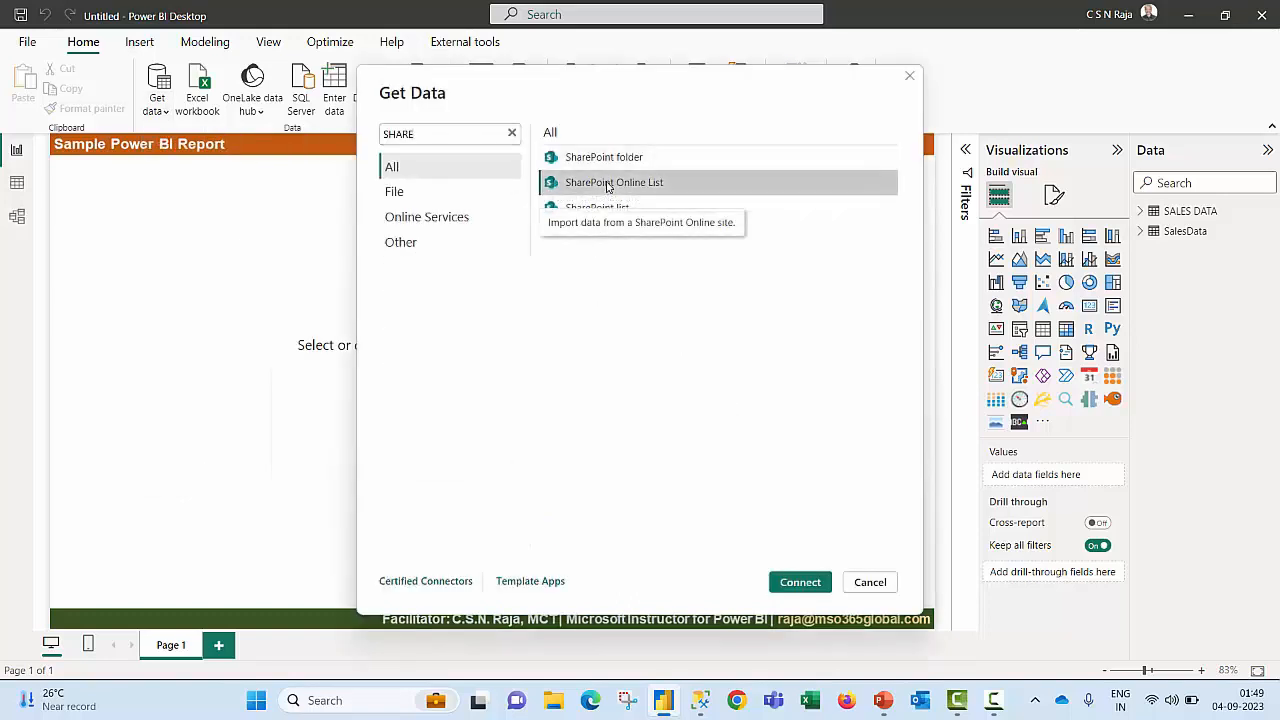
left_click(800, 582)
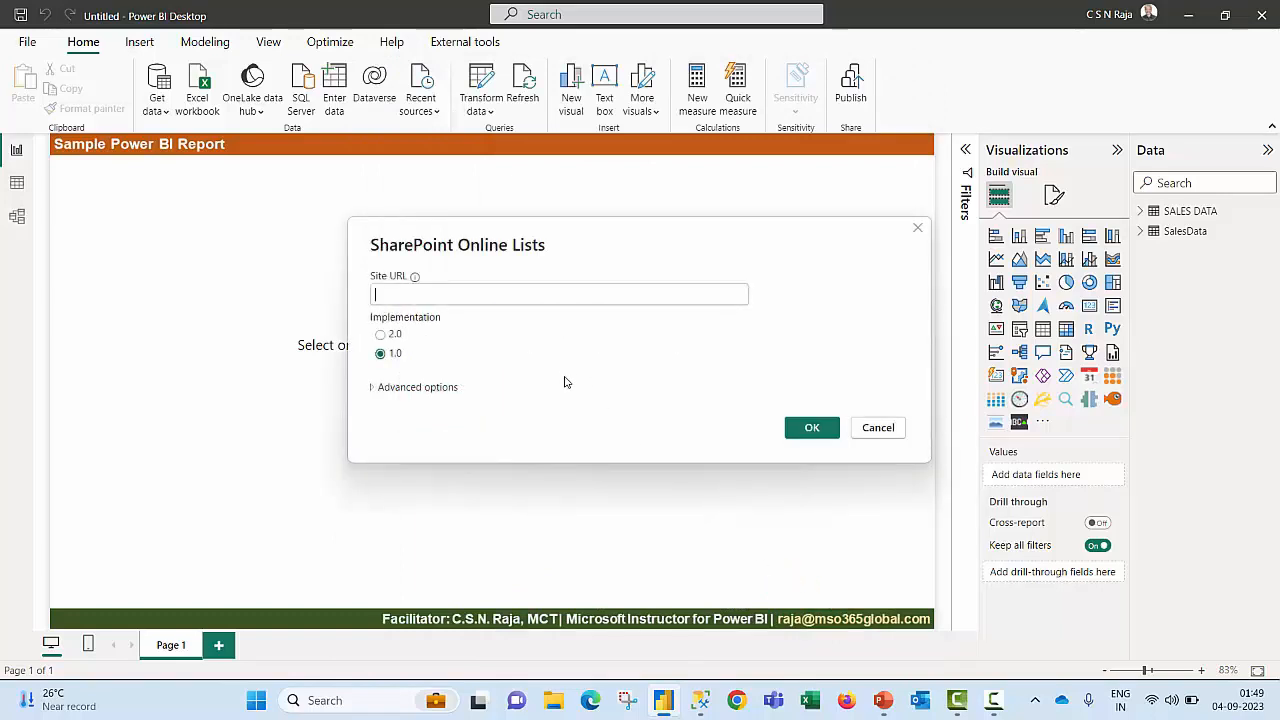
left_click(882, 436)
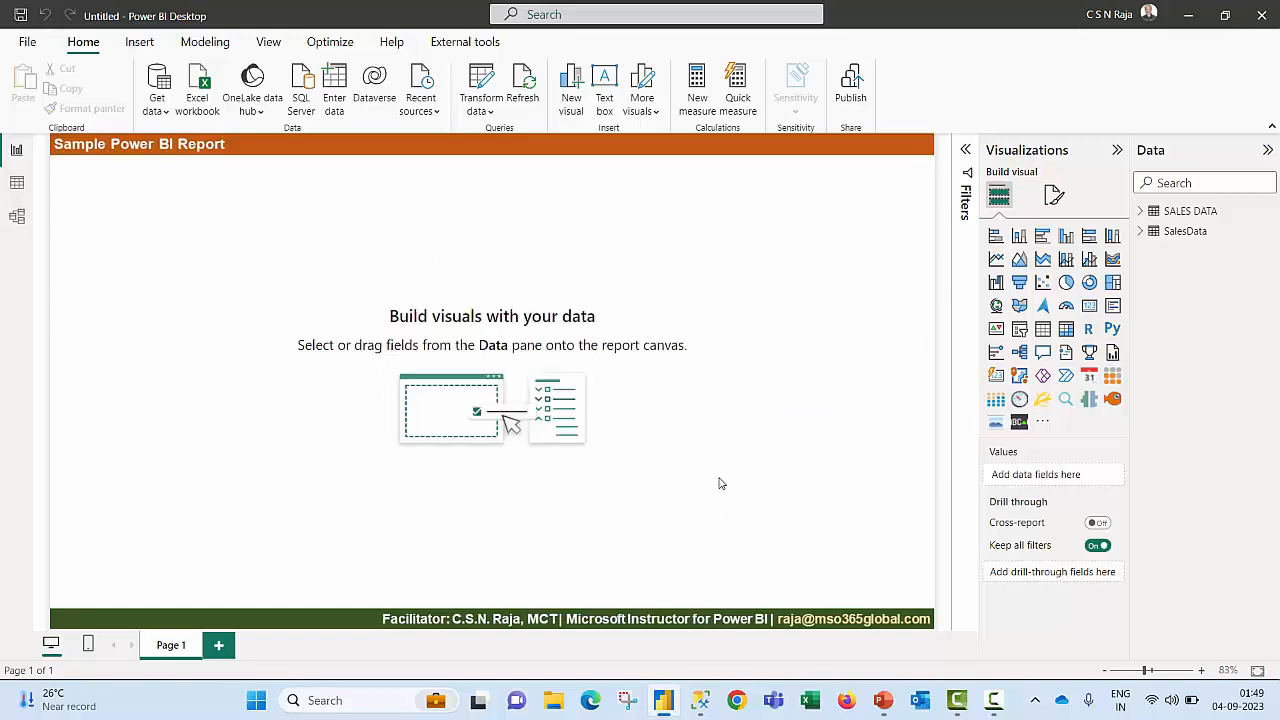
Step: Export the current file's SharePoint site data source to the Desktop as mso365global.sharepoint.com.pbids
left_click(481, 104)
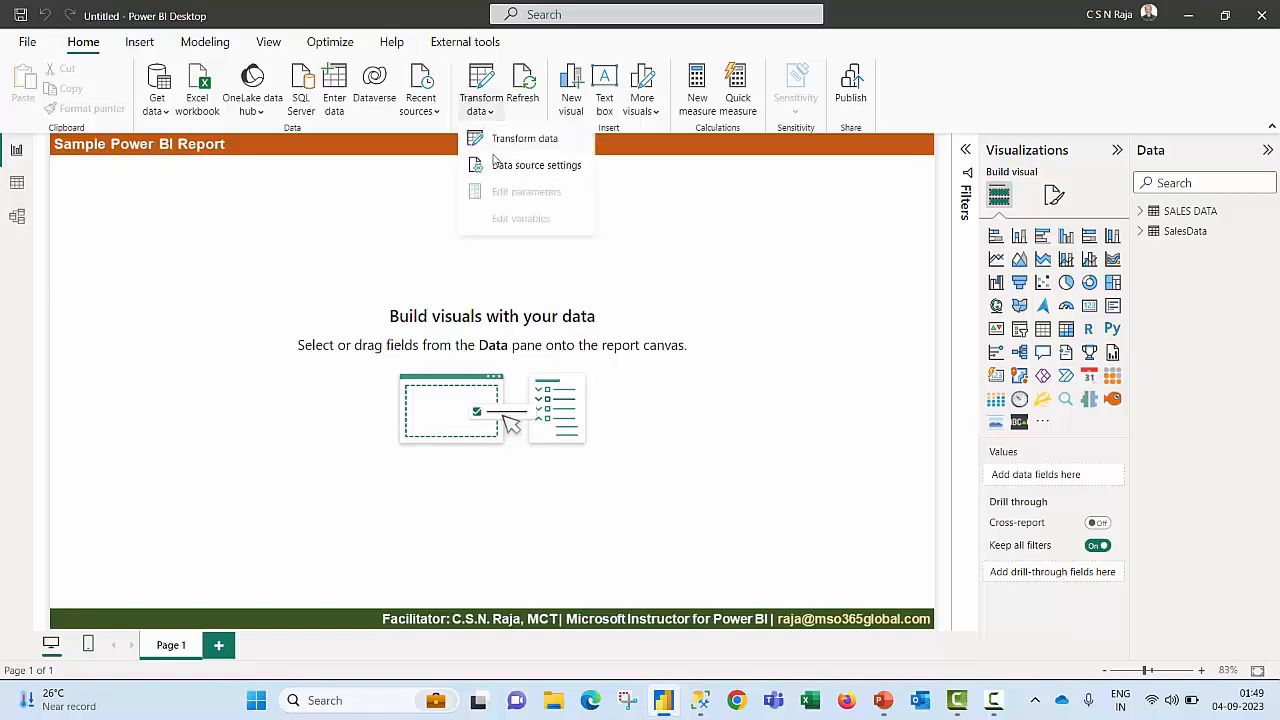
left_click(503, 170)
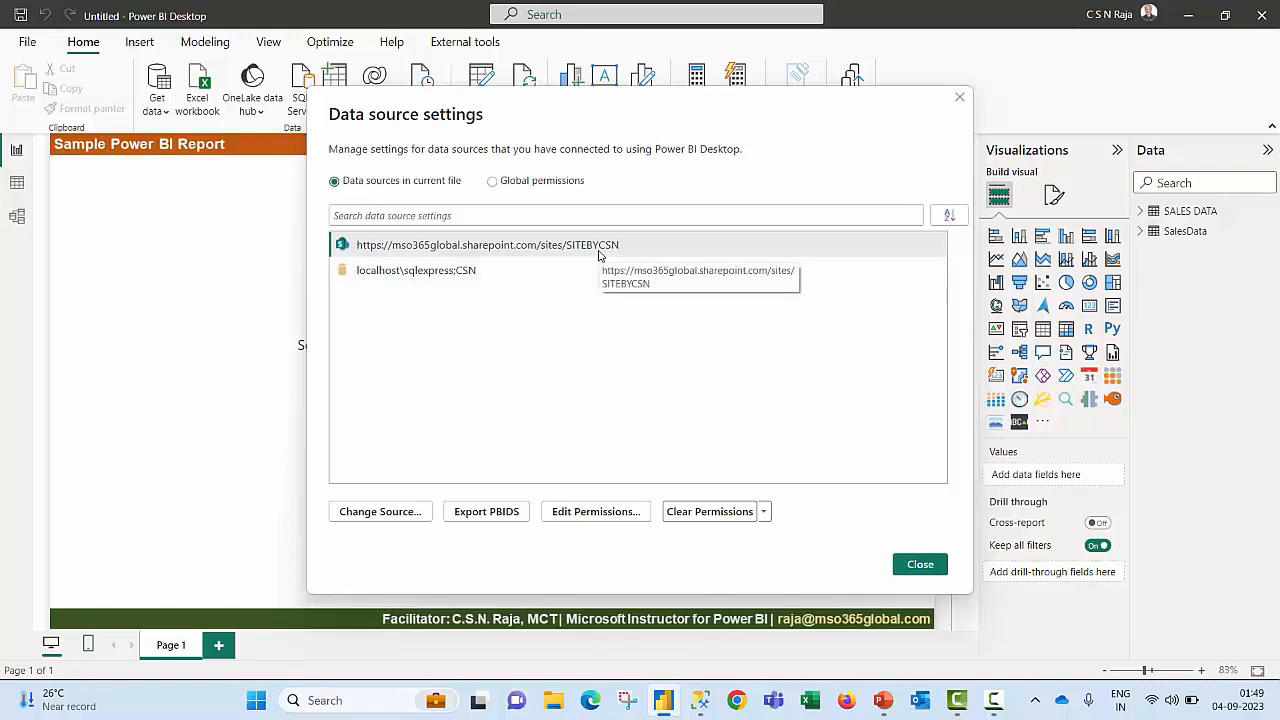
left_click(484, 512)
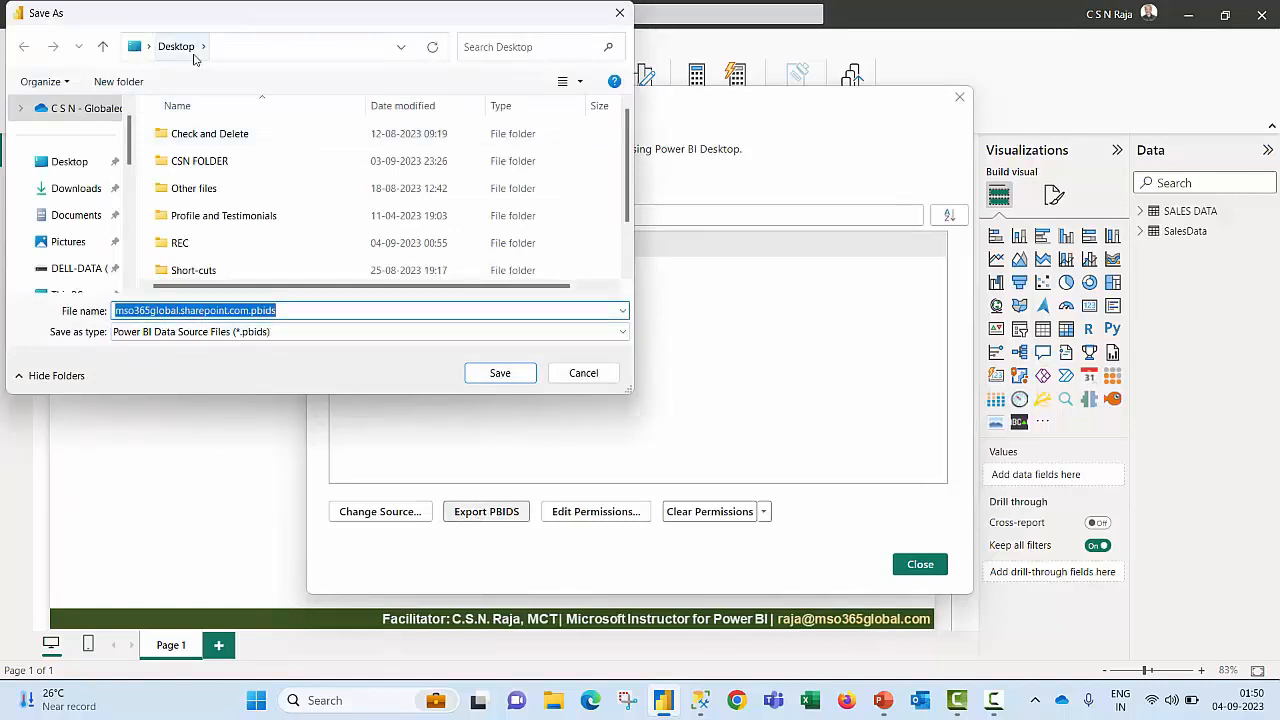
left_click(500, 373)
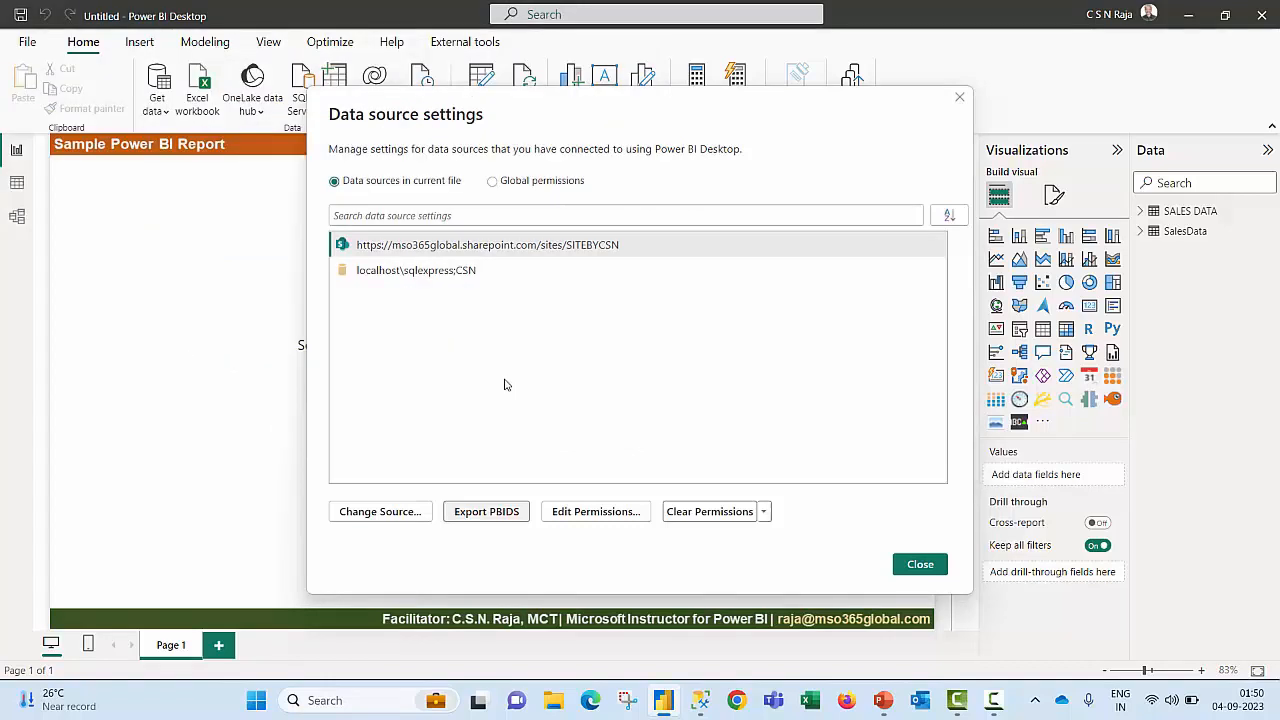
Step: Export the localhost\sqlexpress;CSN data source to the Desktop as a PBIDS file named CSN.pbids
left_click(401, 279)
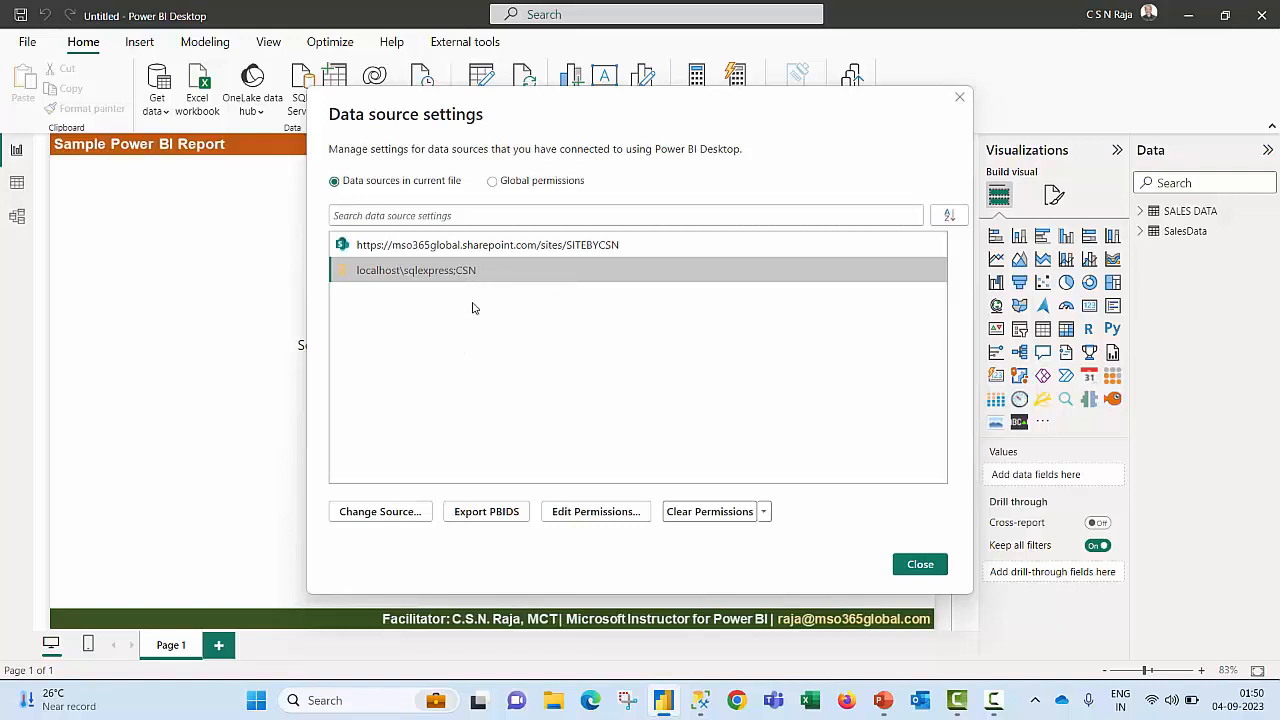
left_click(501, 515)
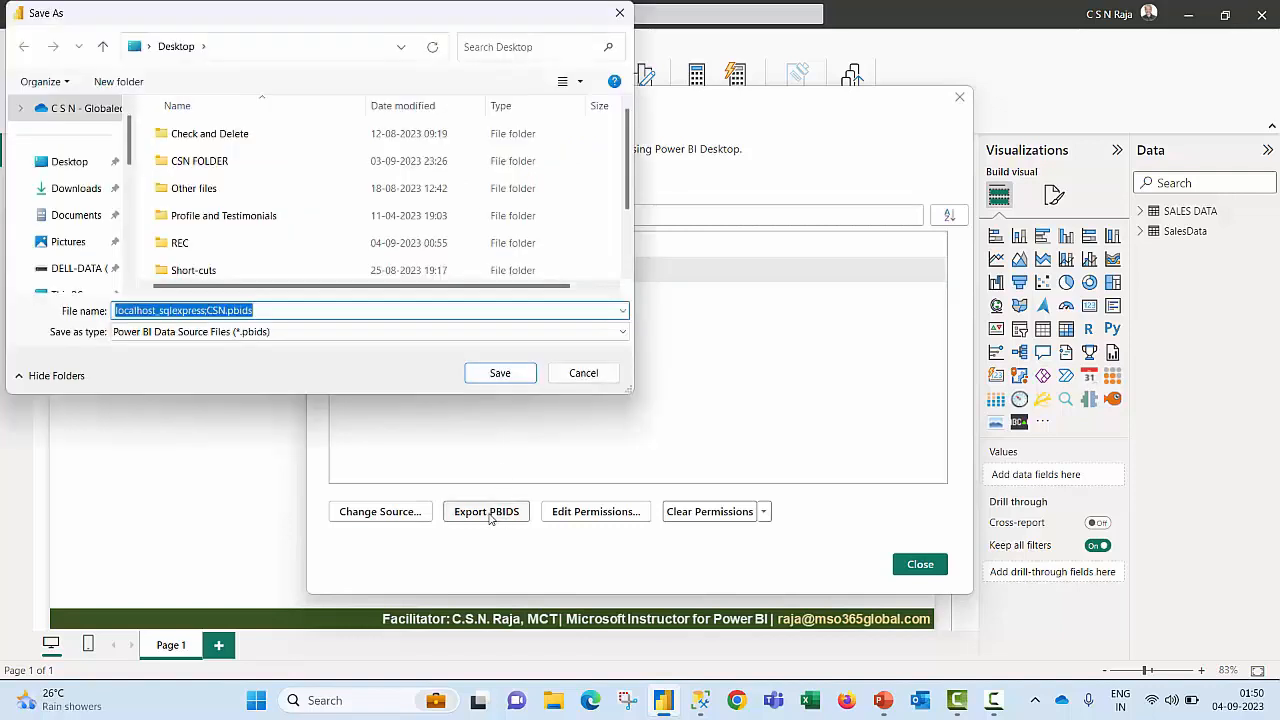
key("Home")
key("Delete")
key("Delete")
key("Delete")
key("Delete")
key("Delete")
key("Delete")
key("Delete")
key("Delete")
key("Delete")
key("Delete")
key("Delete")
key("Delete")
key("Delete")
key("Delete")
key("Delete")
key("Delete")
key("Delete")
key("Delete")
key("Delete")
key("Delete")
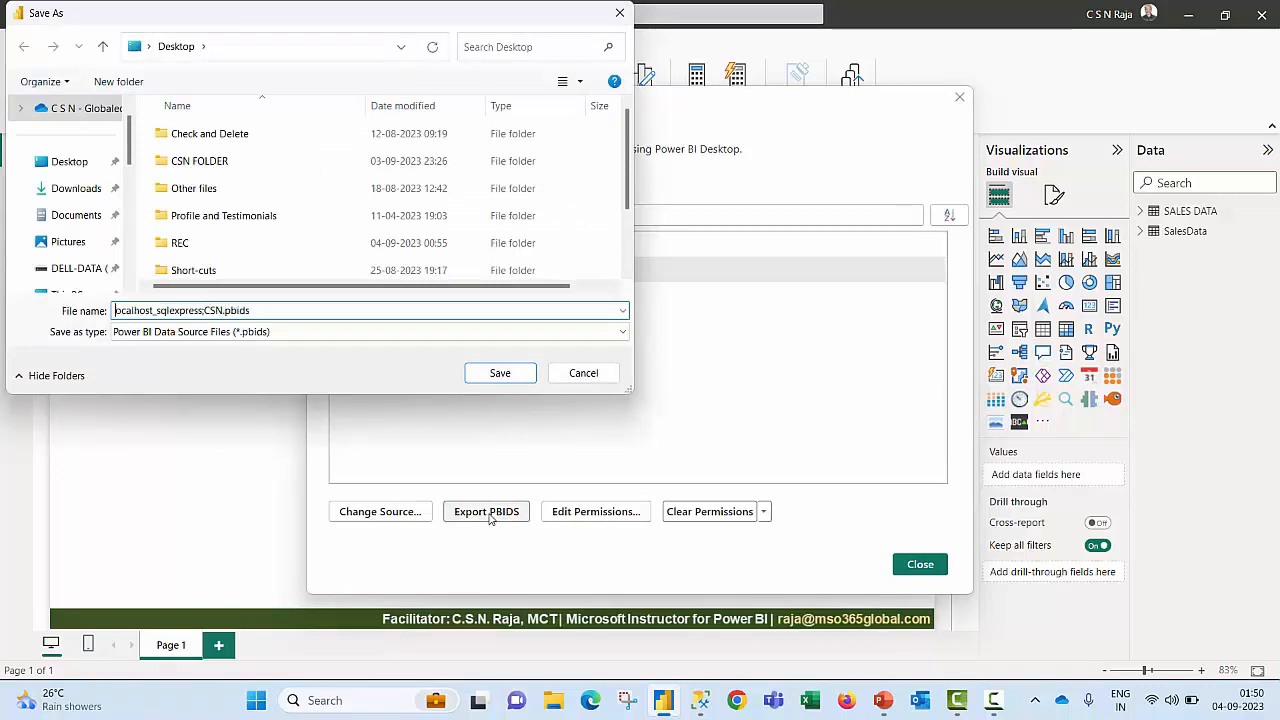
left_click(492, 374)
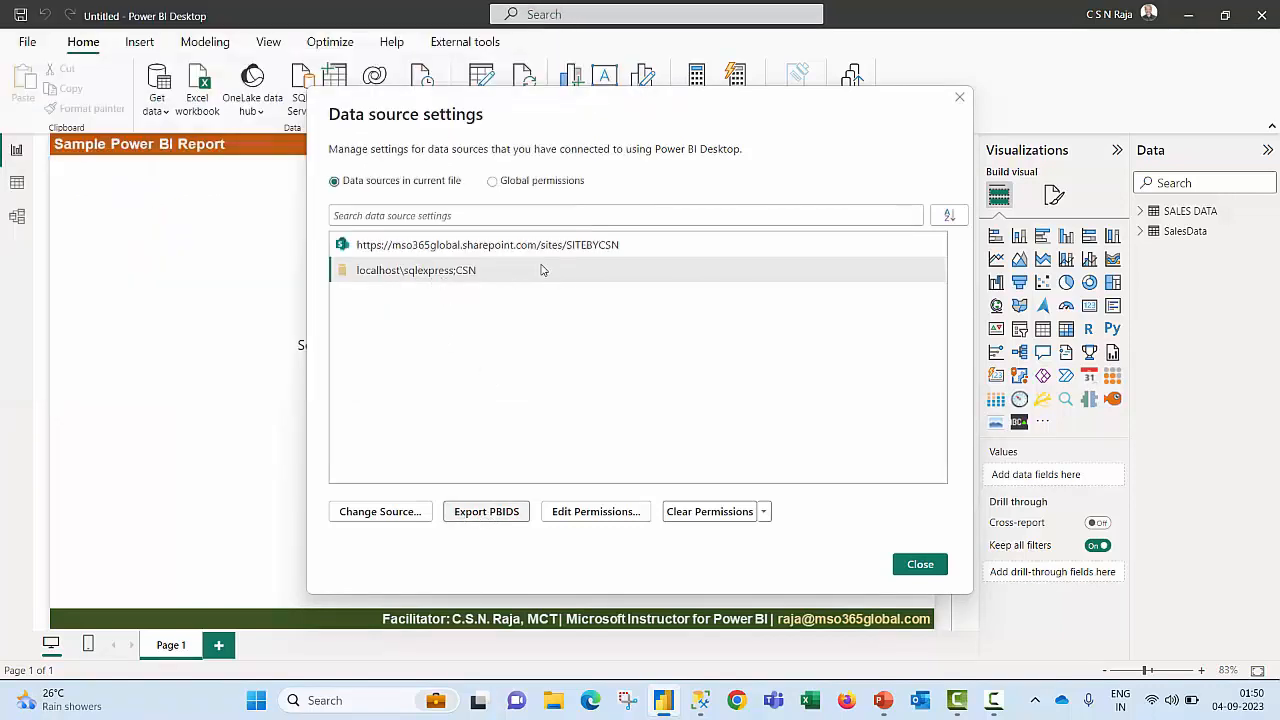
Step: Export the localhost\sqlexpress source from the global permissions to the Desktop as localhost_sqlexpress.pbids and close the data source settings
left_click(537, 182)
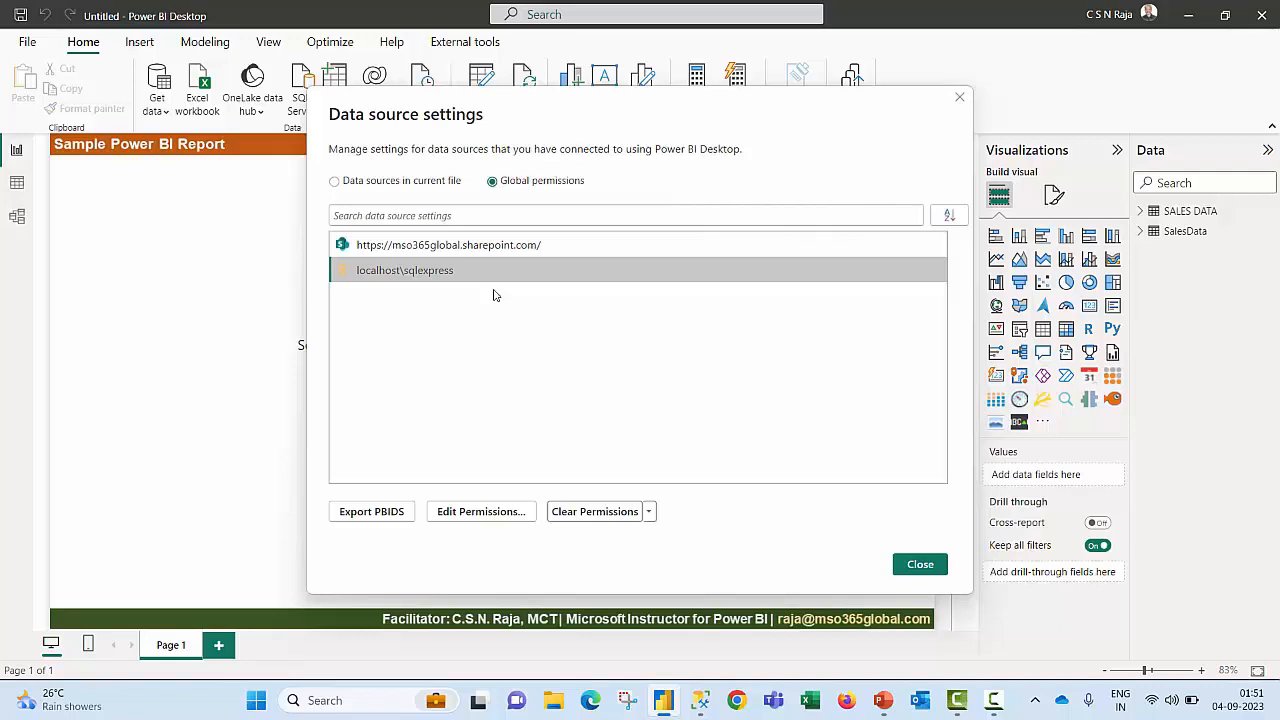
left_click(378, 516)
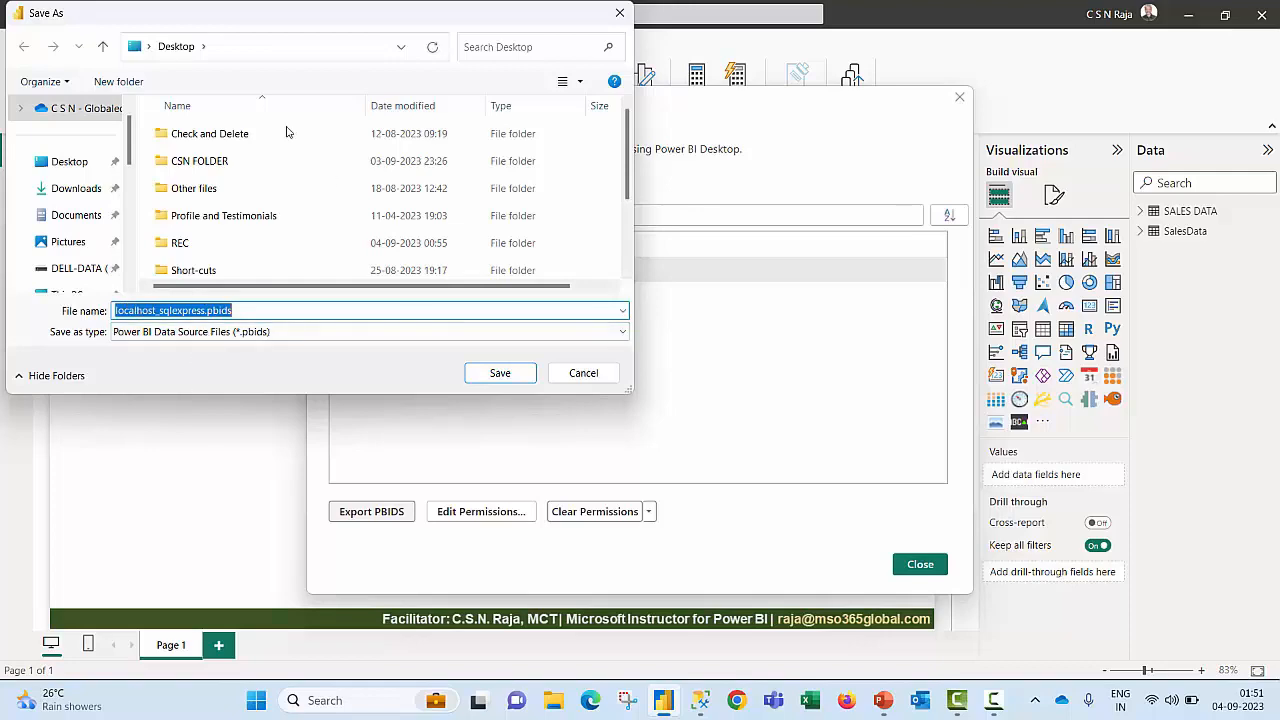
left_click(528, 373)
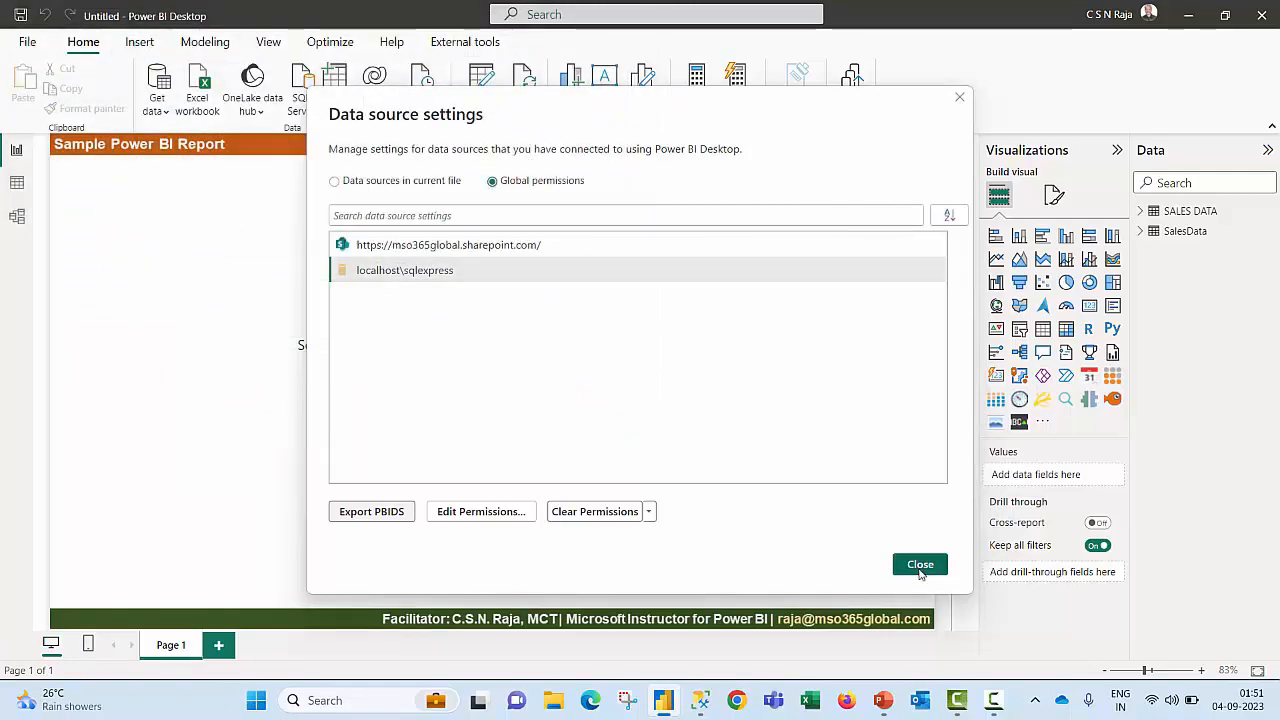
left_click(919, 566)
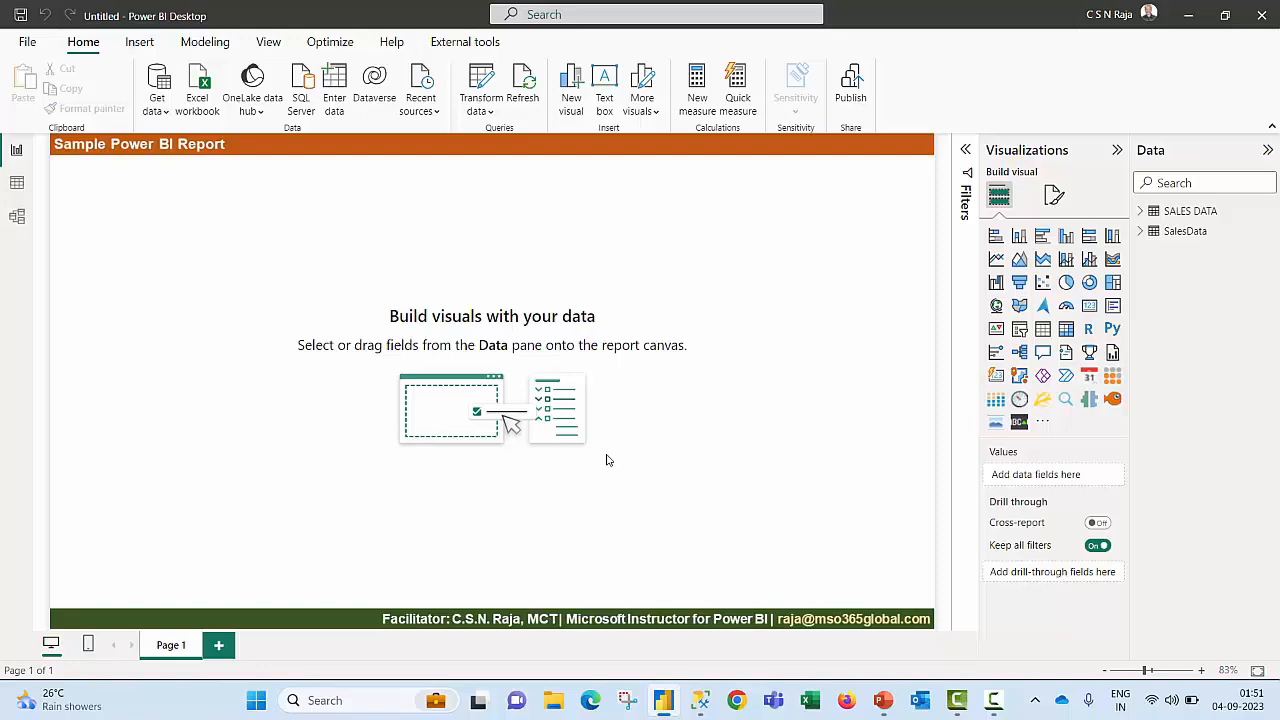
Step: Open localhost_sqlexpress.pbids from the Desktop, view the server's databases in the Navigator and cancel without loading
key("super+d")
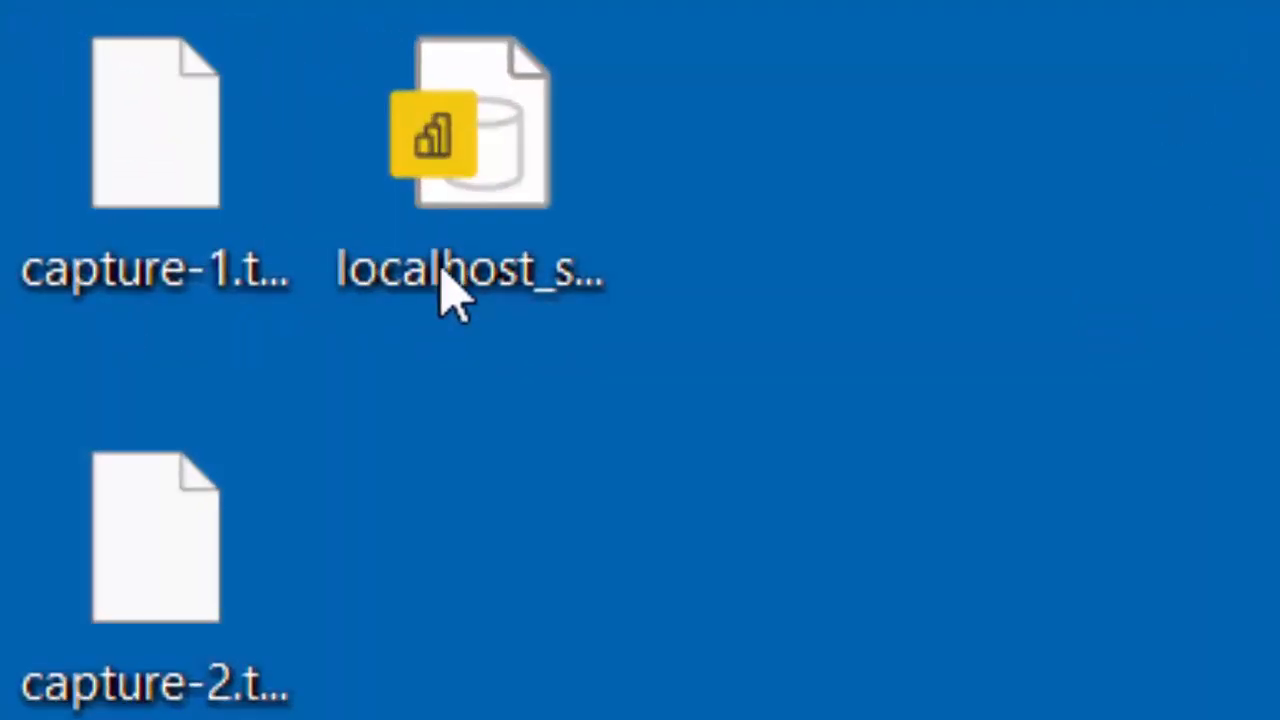
left_click(441, 274)
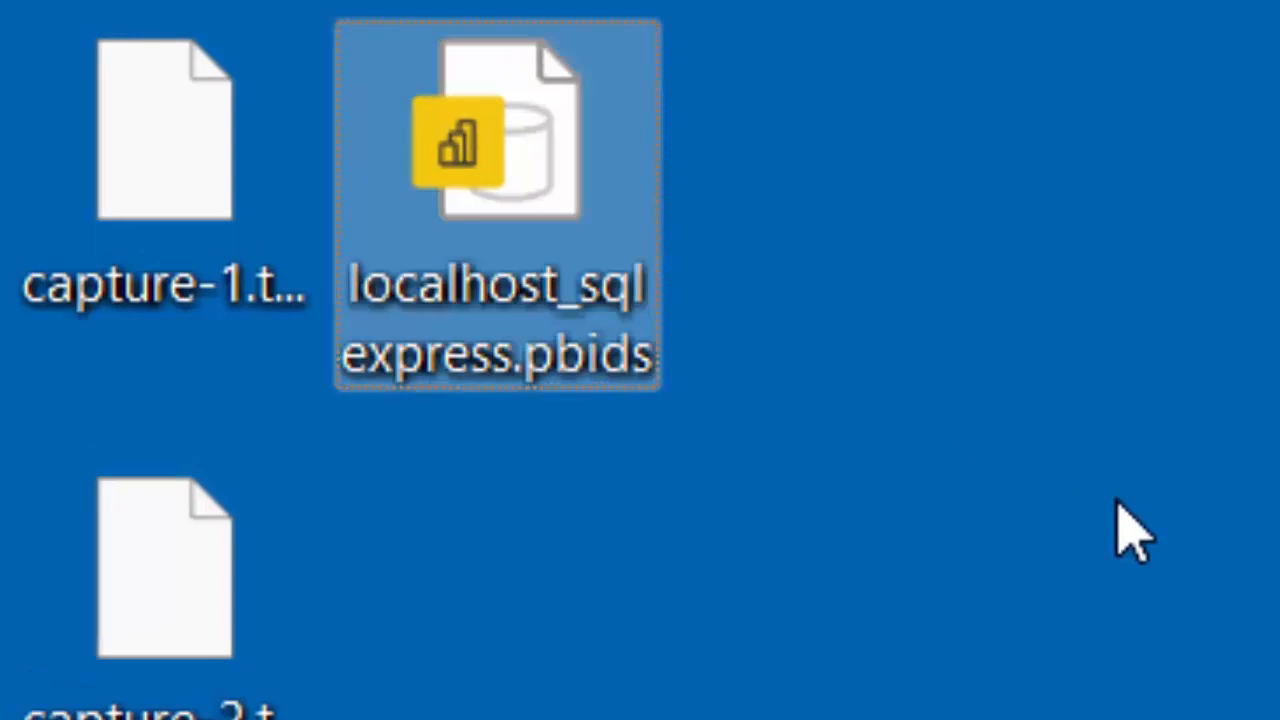
key("super+d")
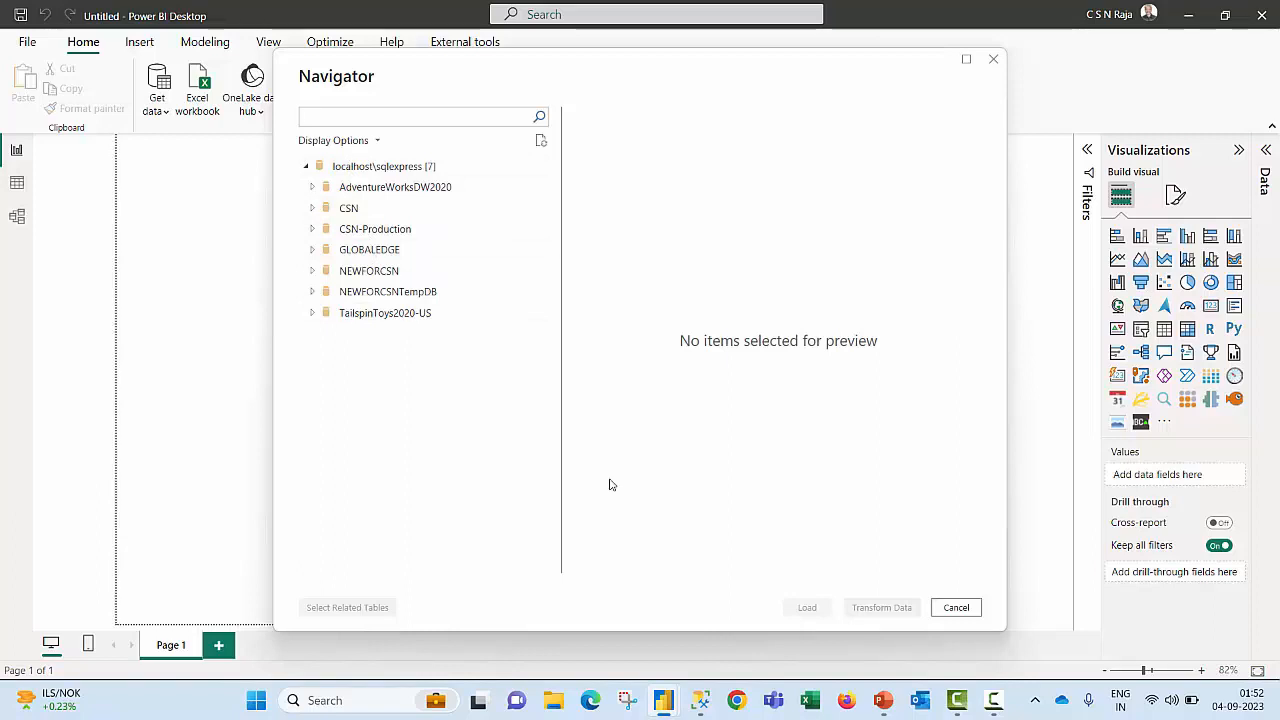
left_click(956, 608)
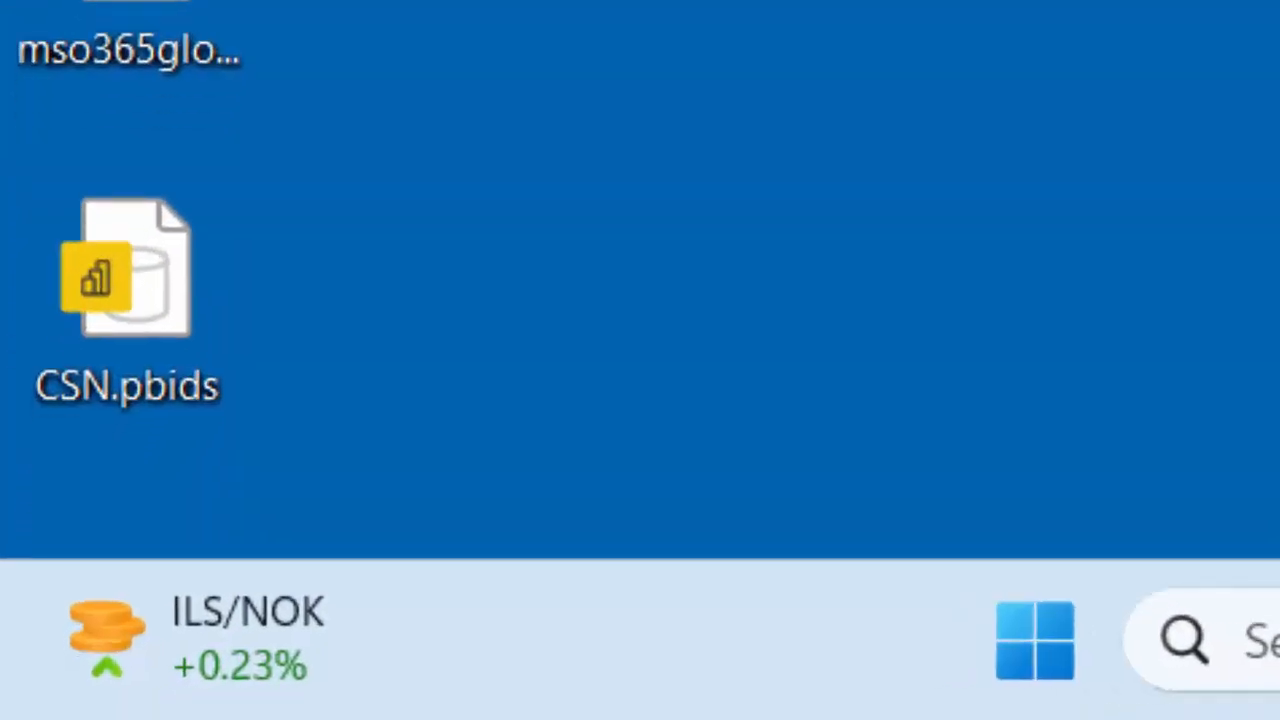
Step: Open the exported PBIDS connection files from the Desktop and preview the SALES DATA list in the SharePoint site's Navigator
left_click(147, 343)
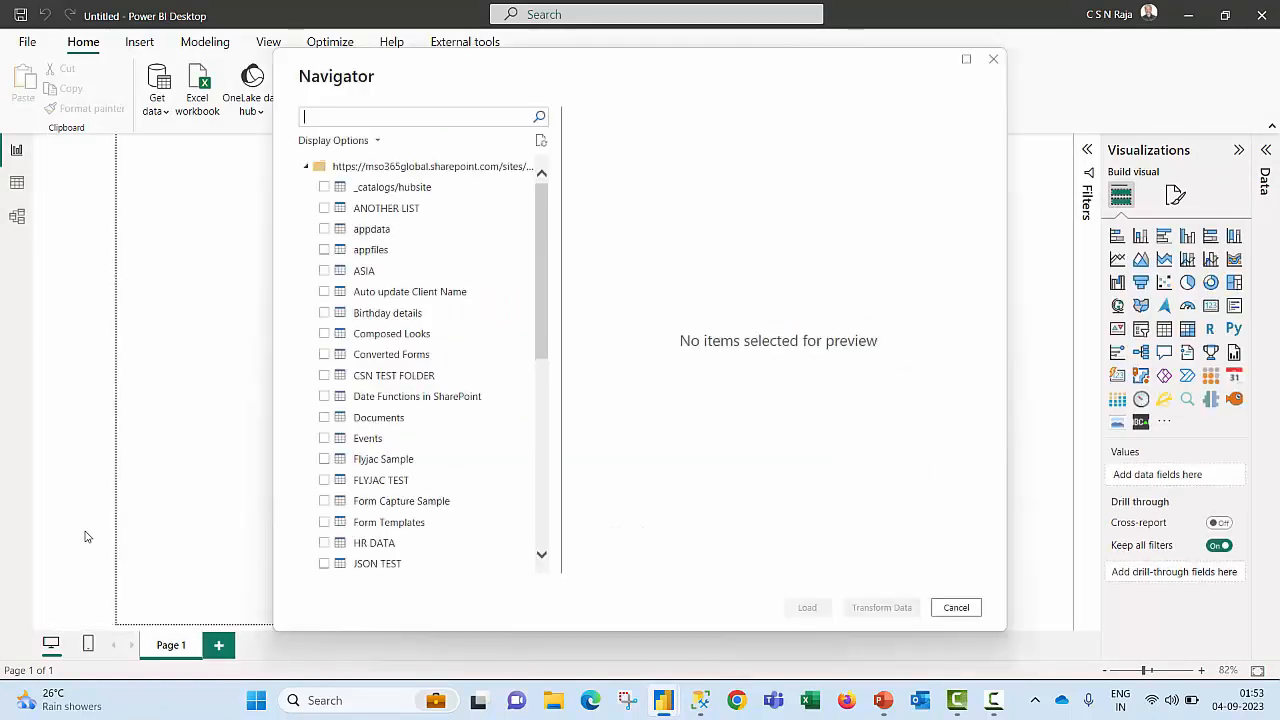
scroll(448, 375, "down", 3)
scroll(448, 380, "down", 1)
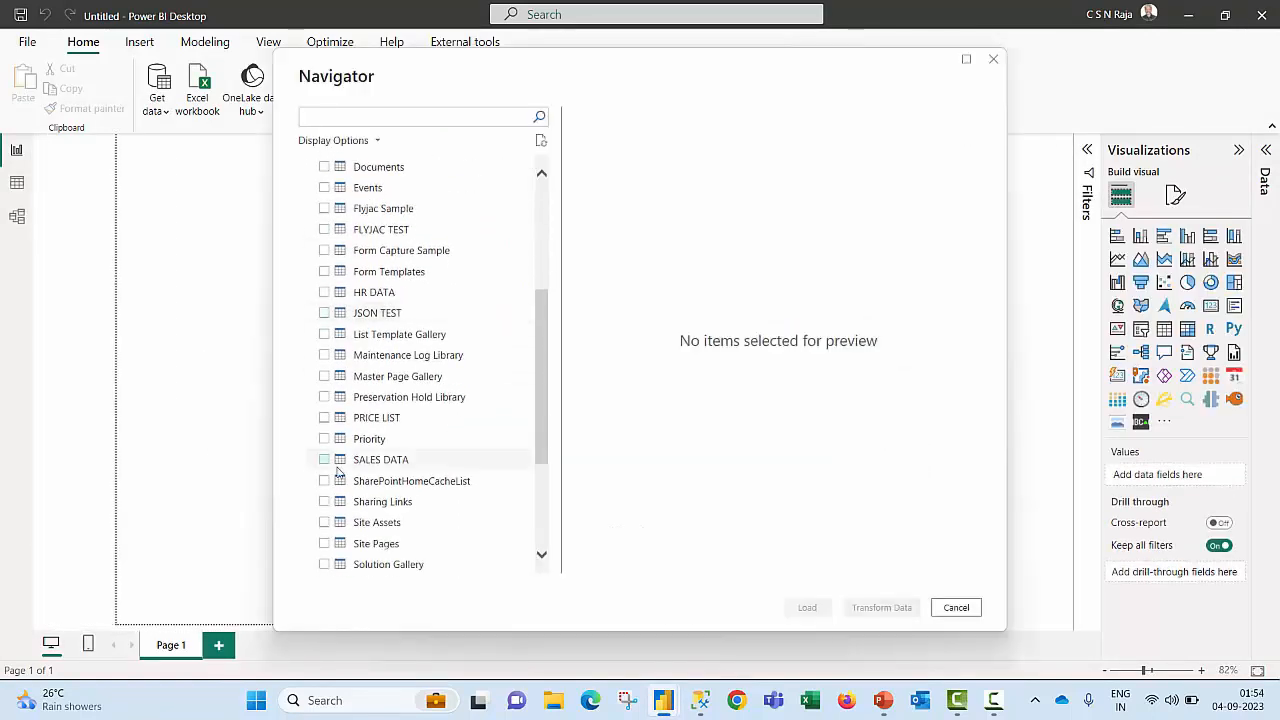
left_click(324, 460)
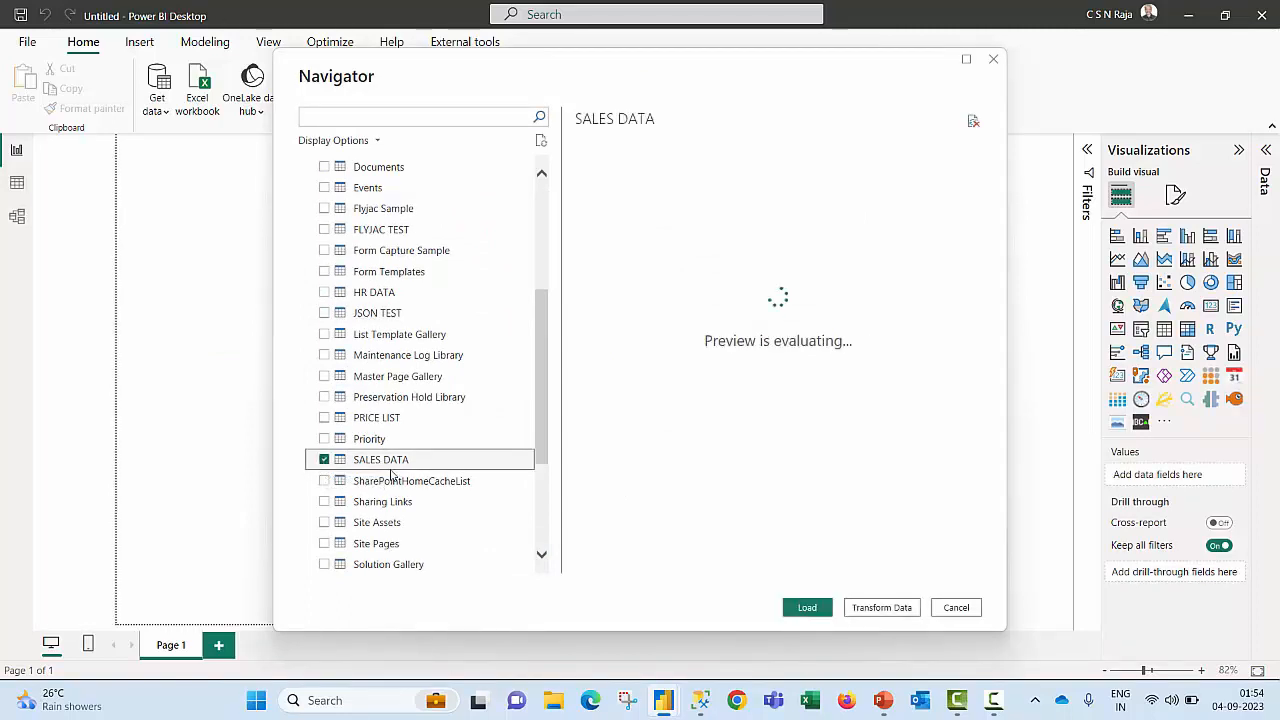
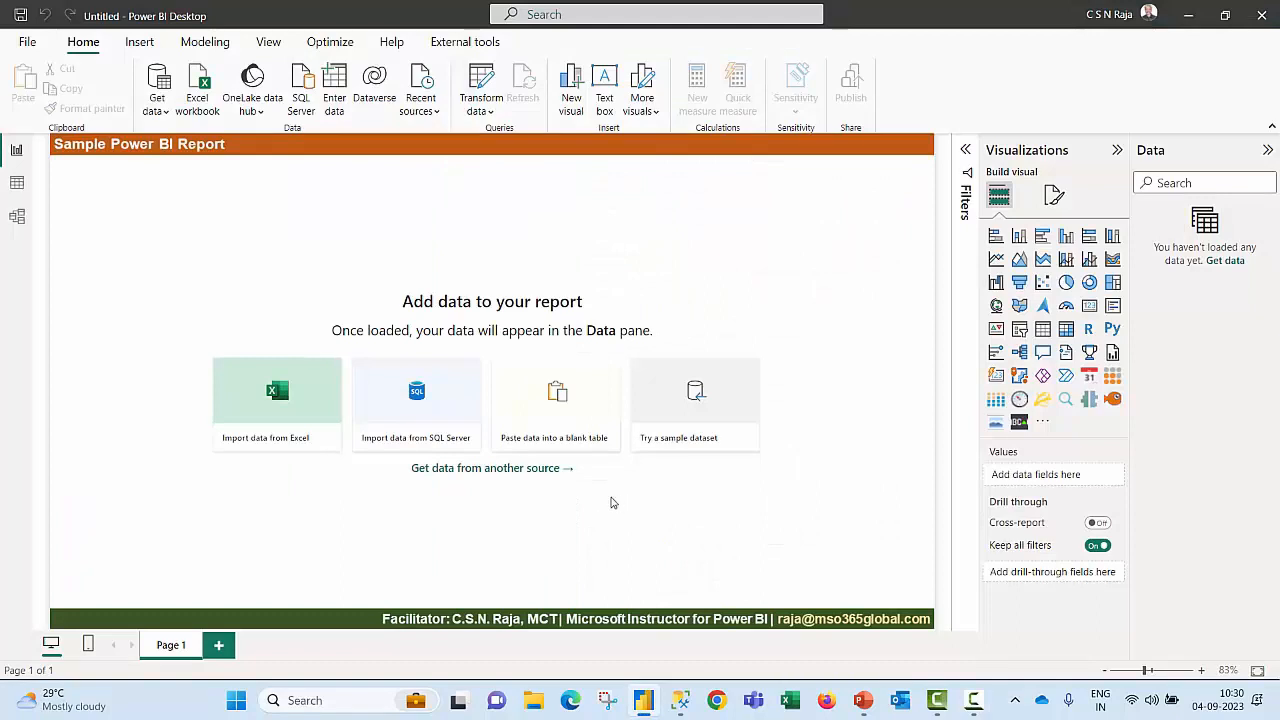
Step: Query CSN on LOCALHOST\SQLEXPRESS with the SQL statement SELECT Country, "Item Type", Date, Profit FROM Salesdata, preview the result and cancel
left_click(452, 411)
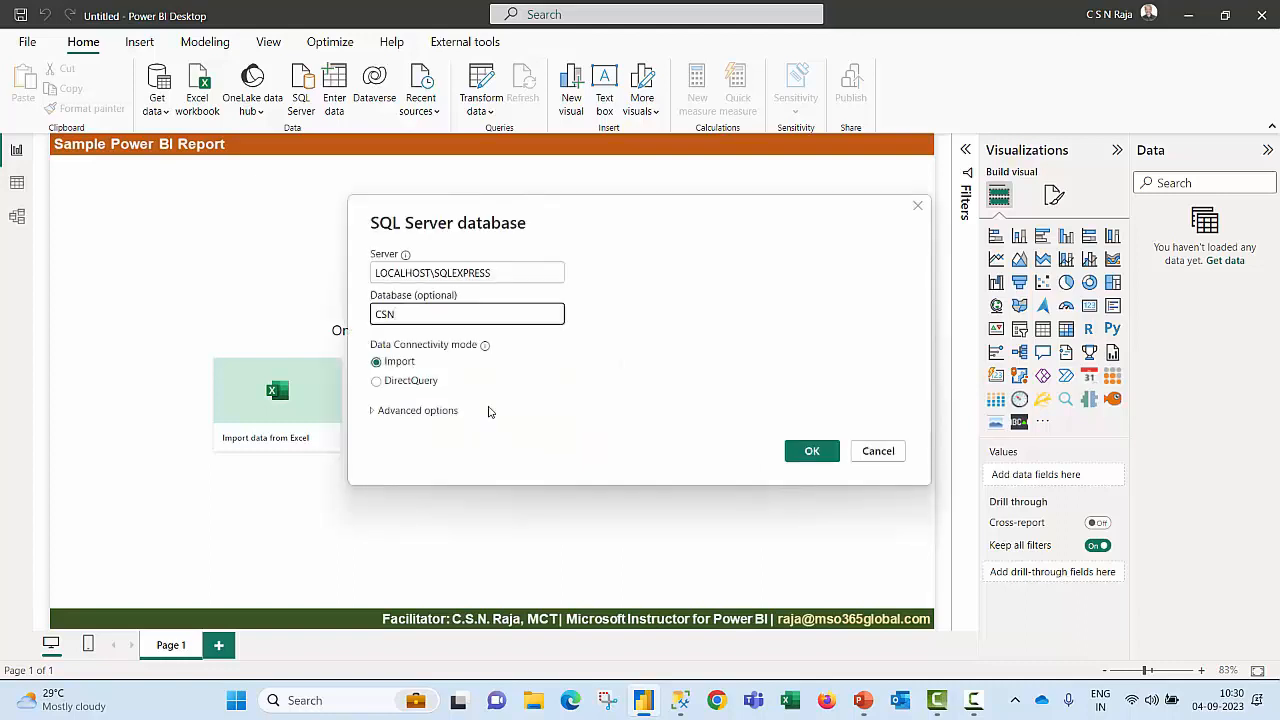
left_click(373, 411)
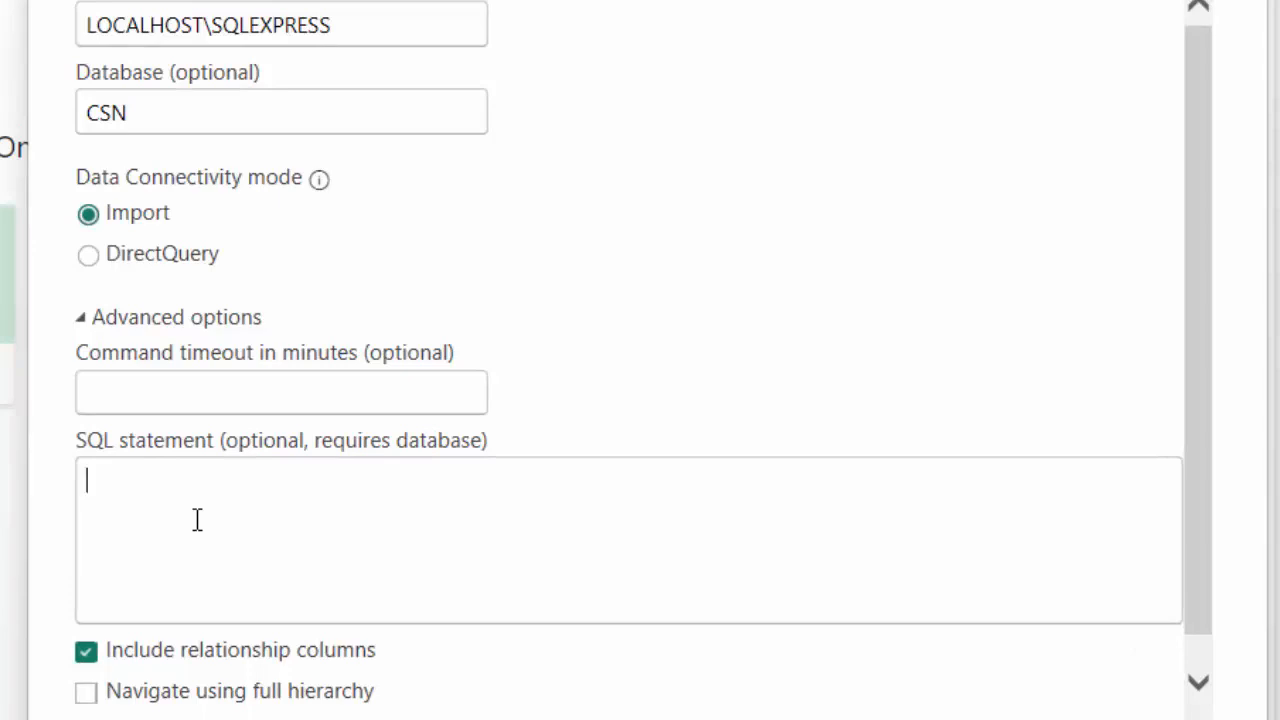
type("SELECT ")
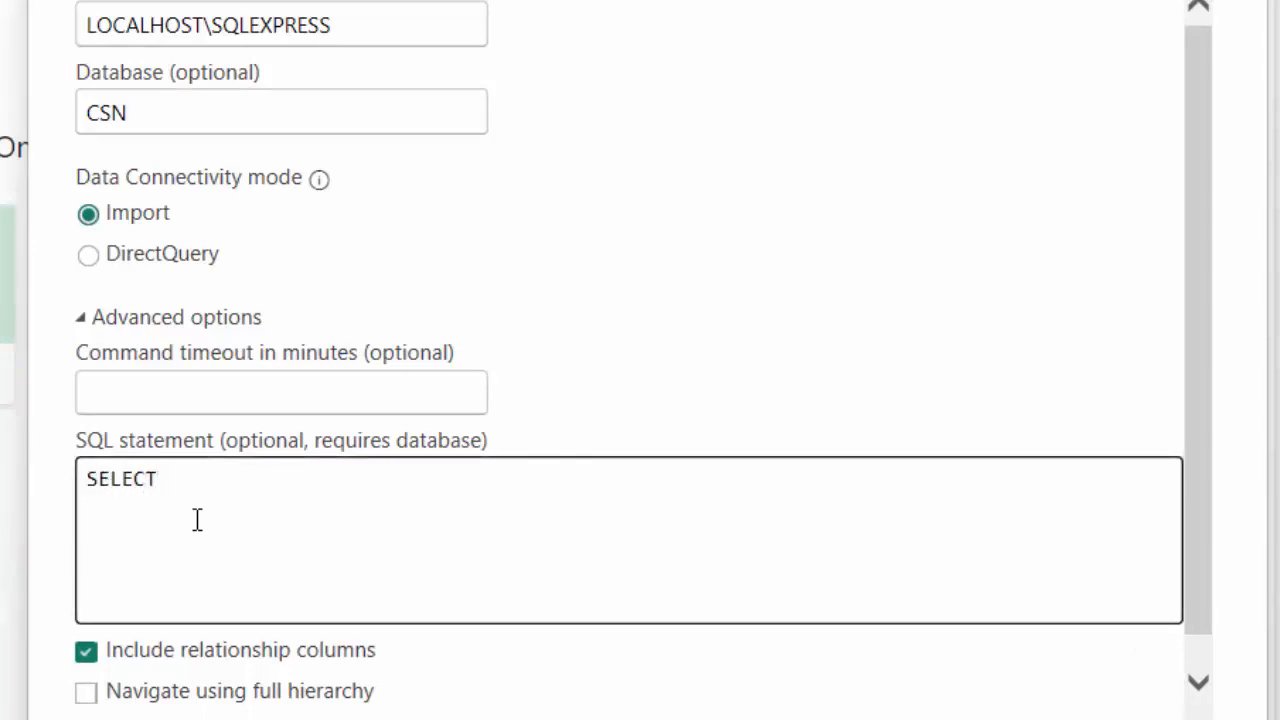
type("Country, ")
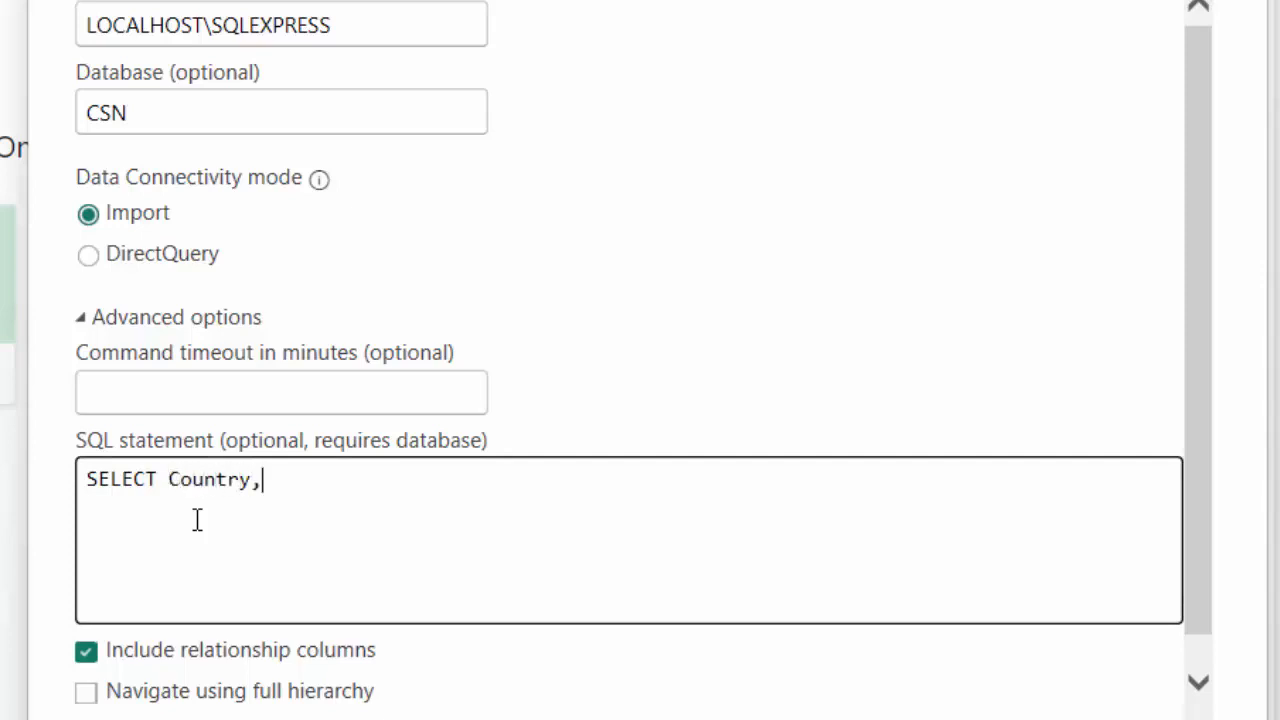
type("\"Item Type\",")
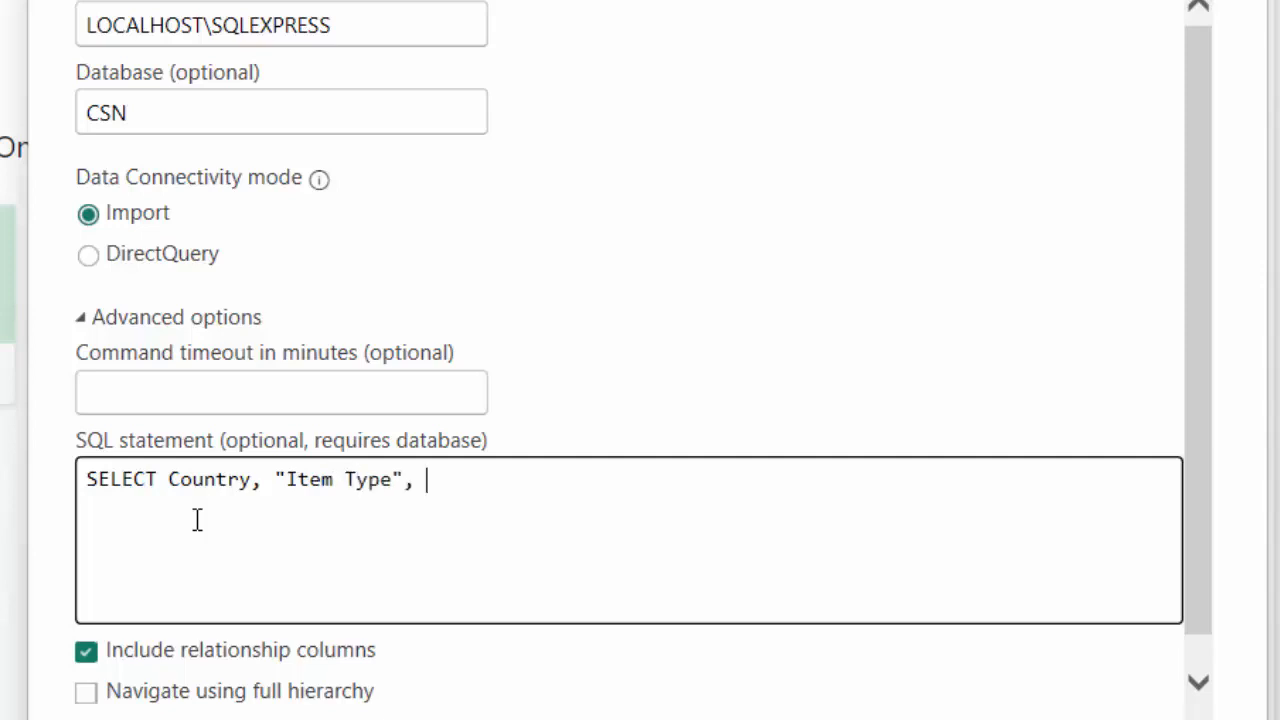
type("Date, Profit ")
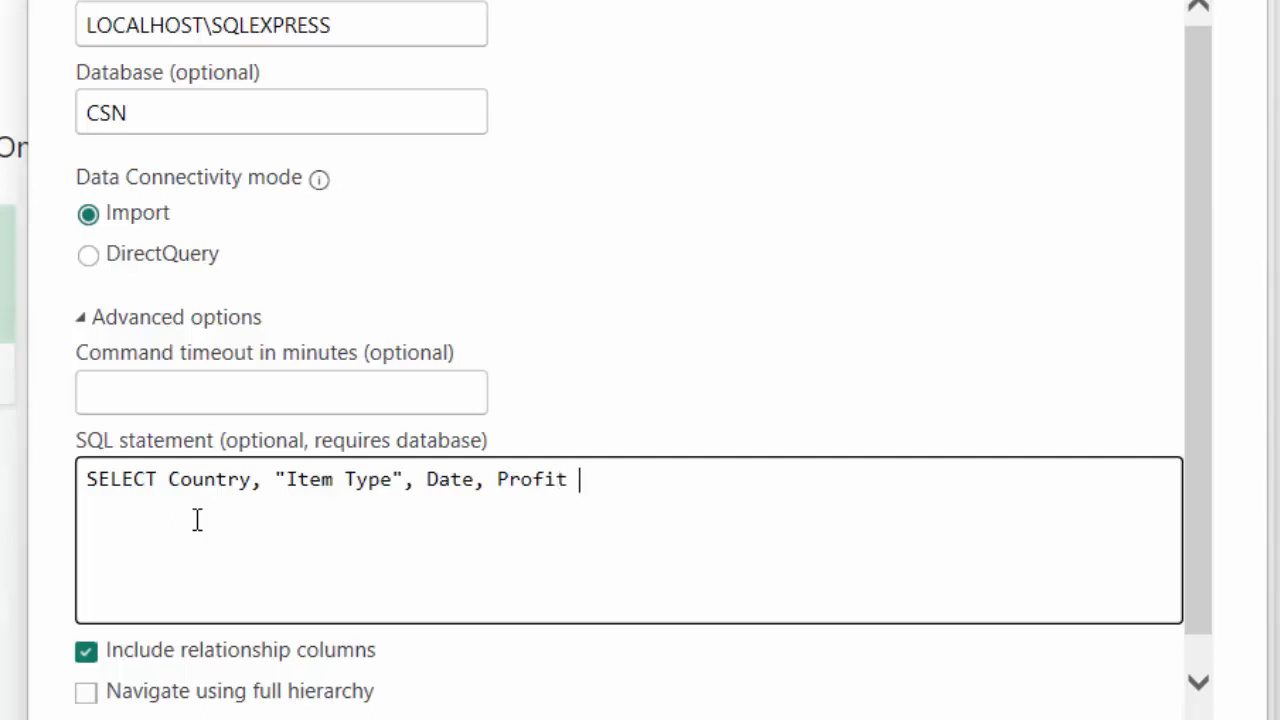
type("FROM Sal")
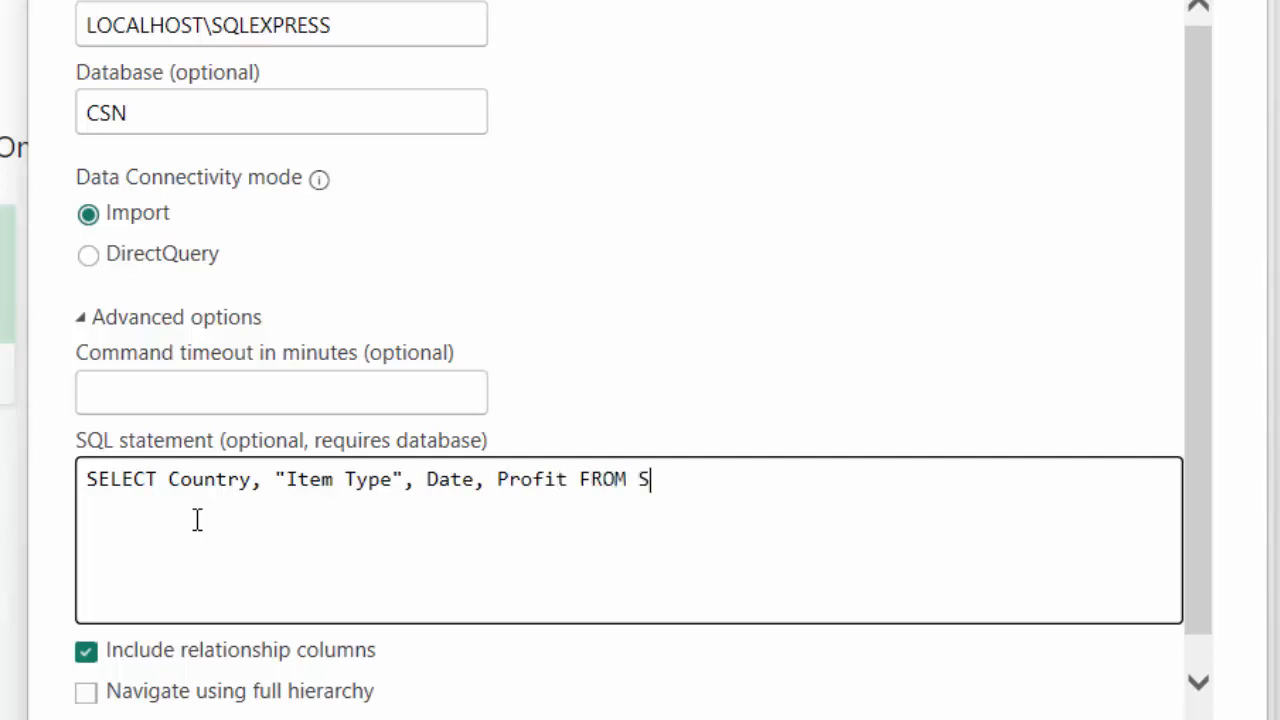
type("esdata")
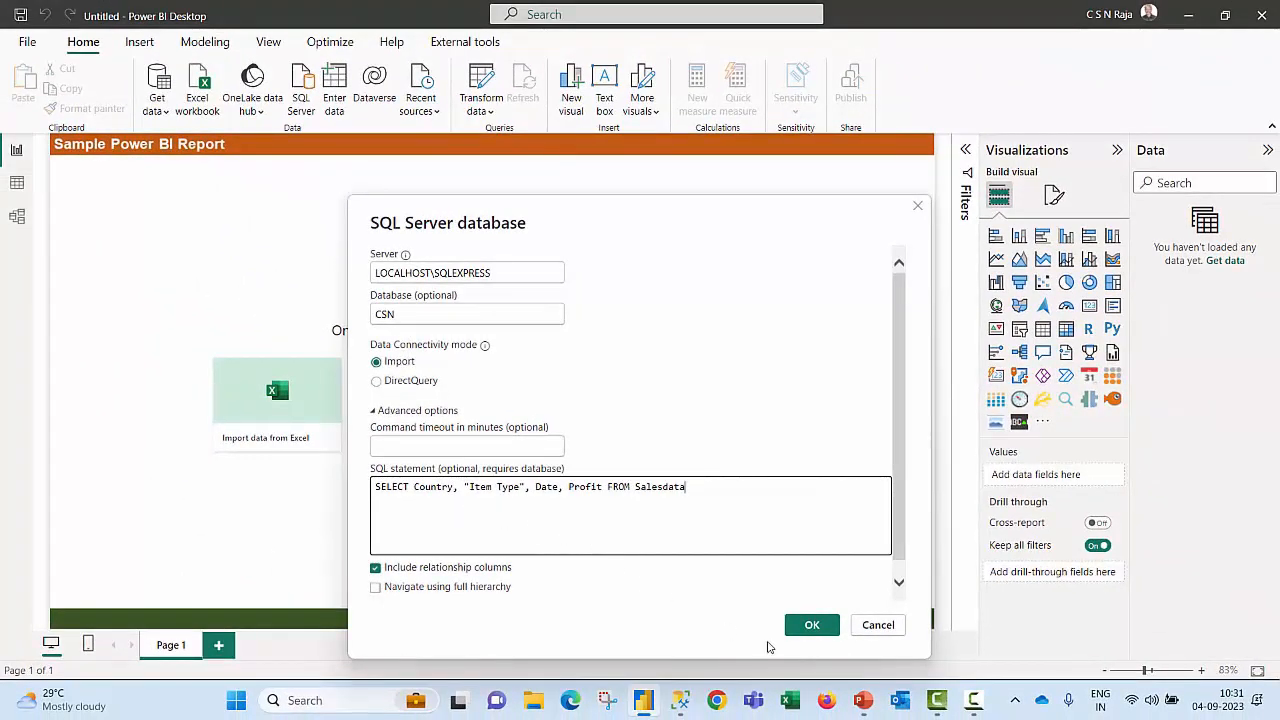
left_click(812, 626)
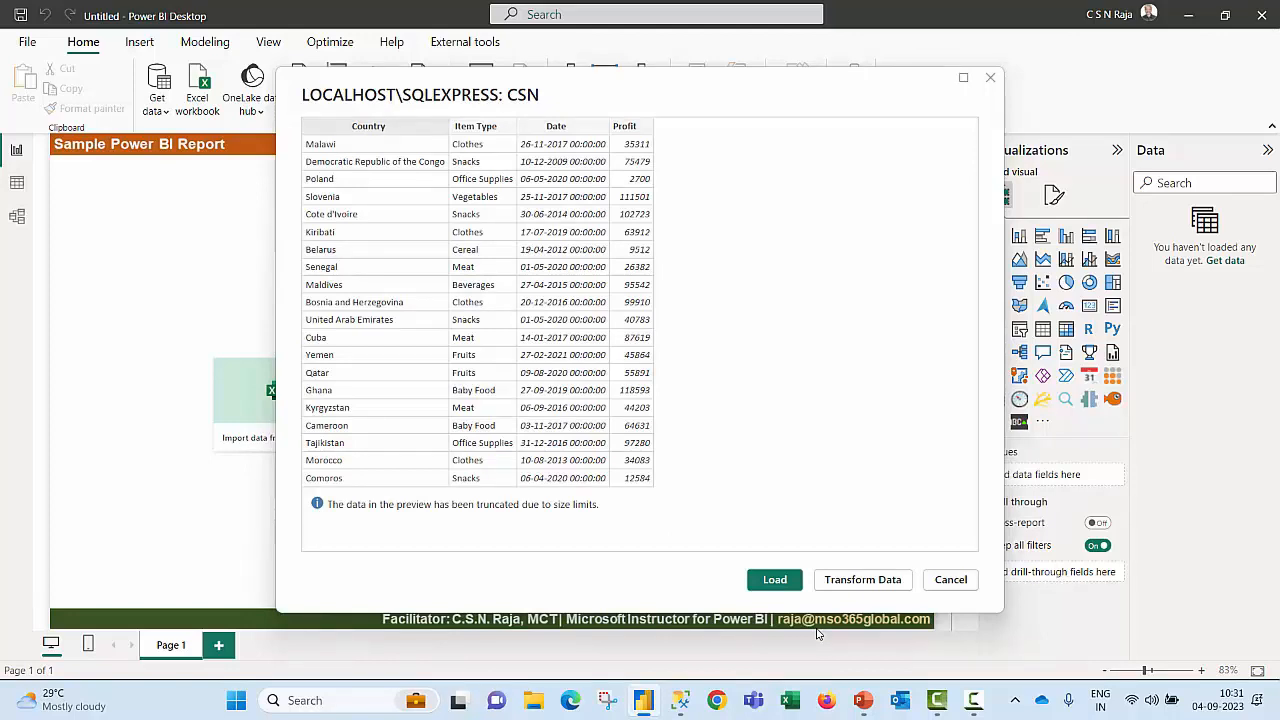
left_click(950, 580)
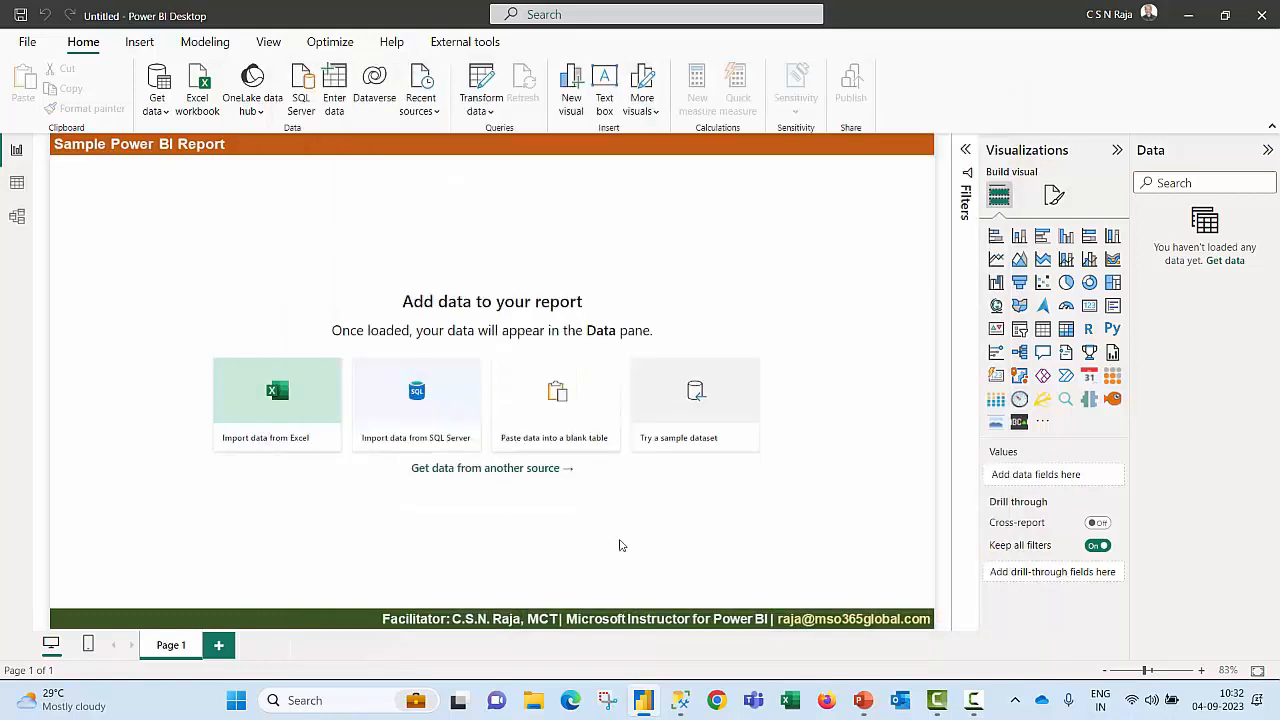
Step: Connect to the CSN database on LOCALHOST\SQLEXPRESS in Import mode and open the SalesData table for transformation
left_click(441, 417)
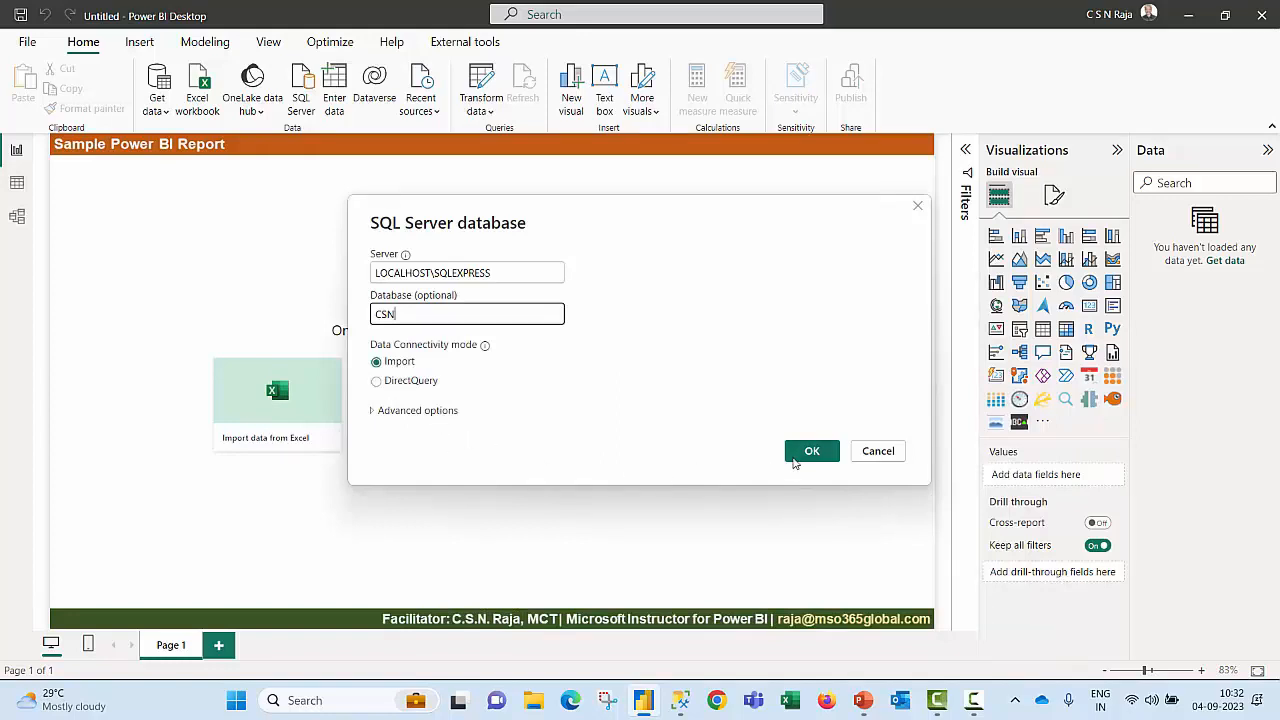
left_click(795, 459)
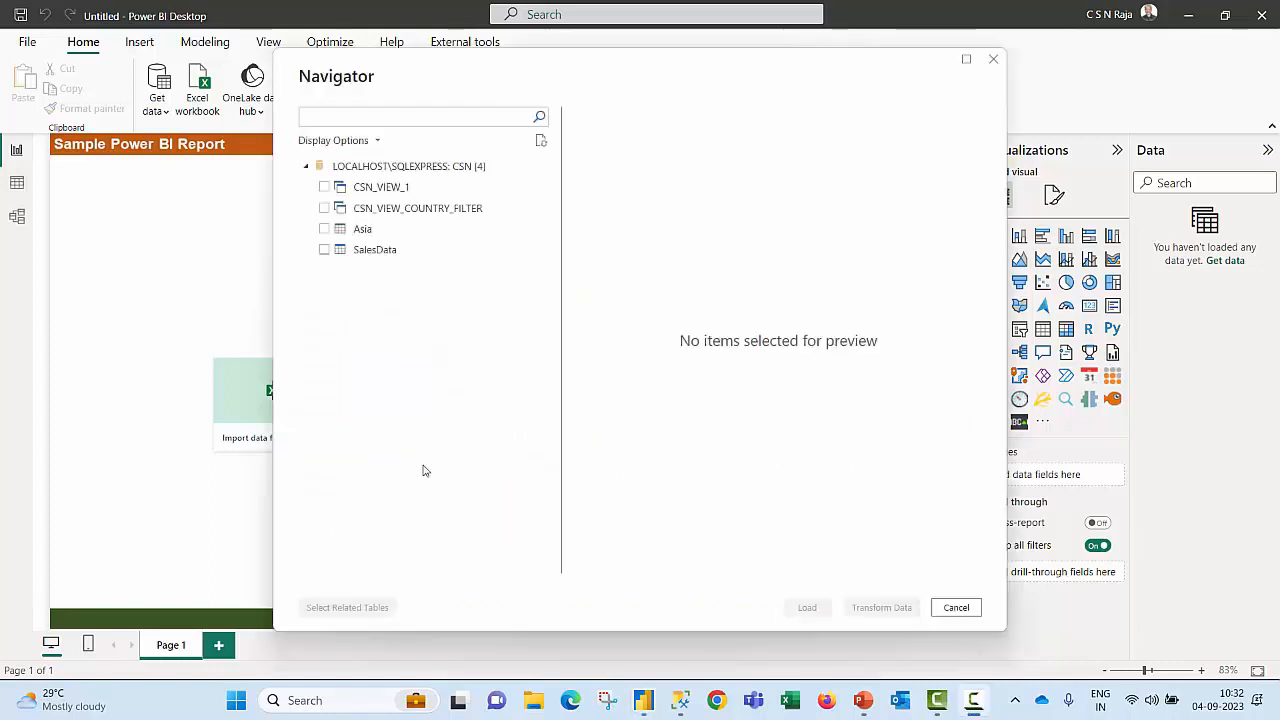
left_click(324, 250)
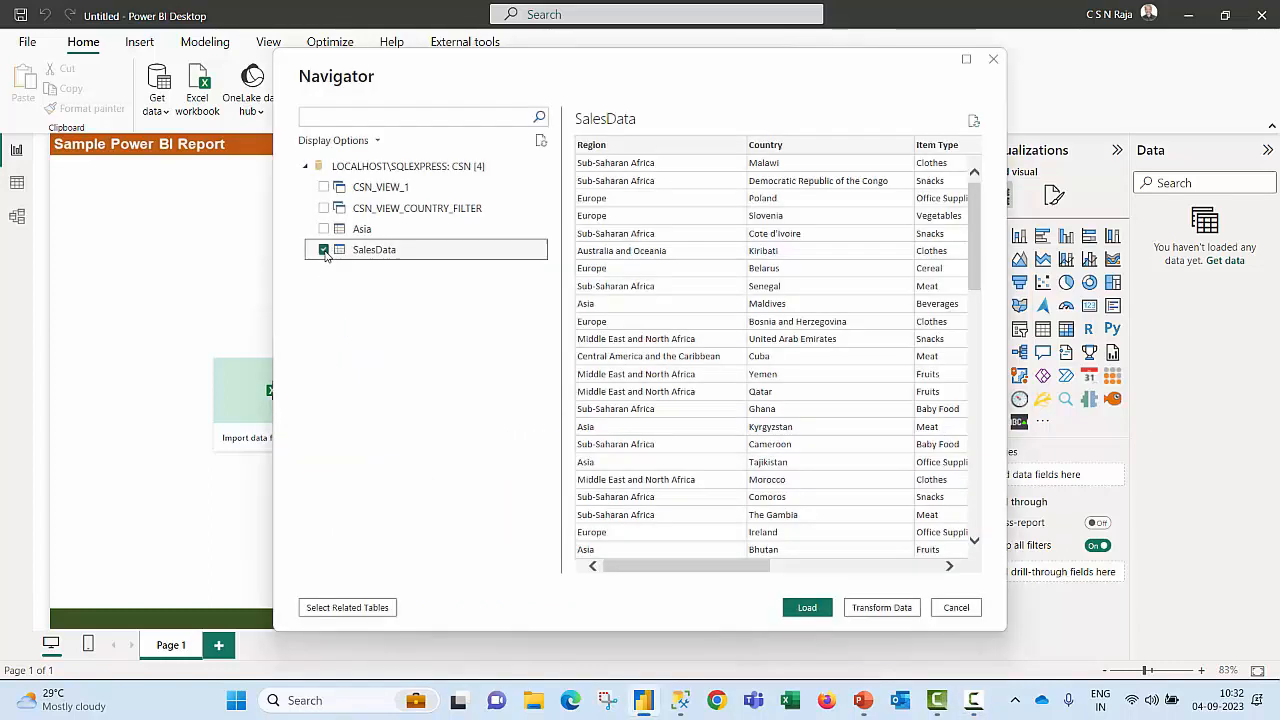
left_click(874, 609)
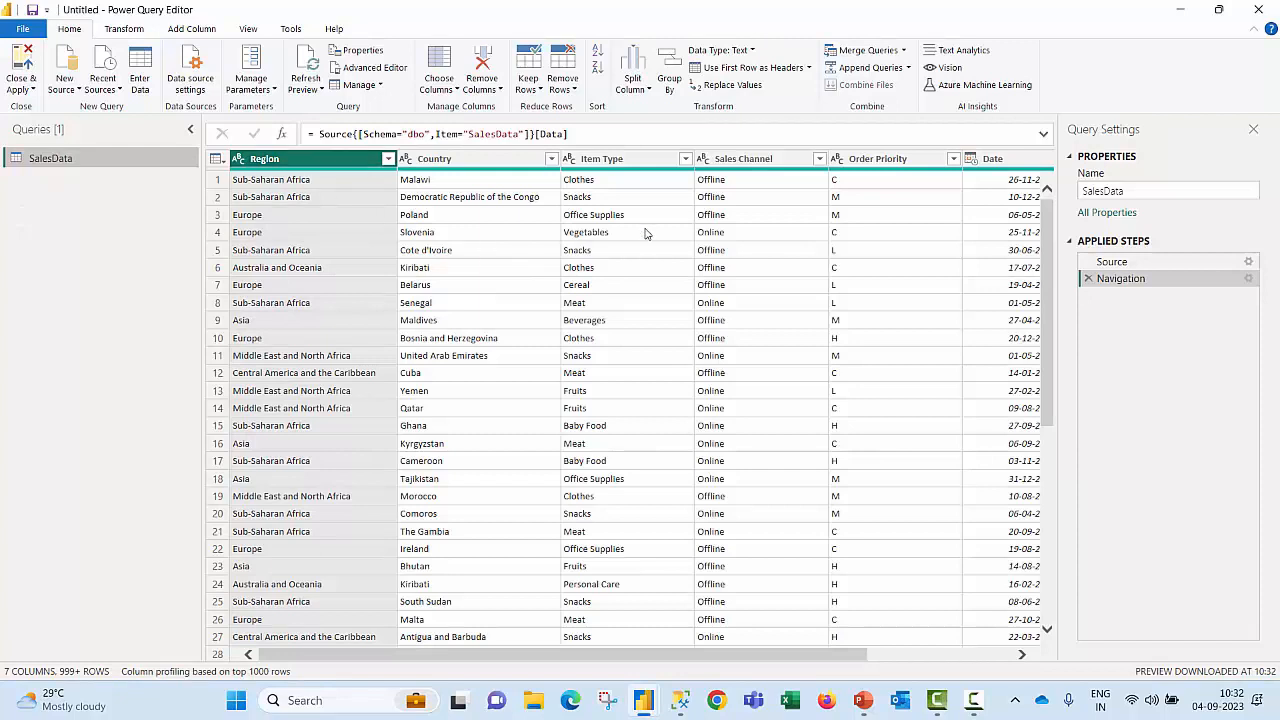
Step: Remove the Region, Sales Channel and Order Priority columns from the SalesData query
left_click(724, 160, "ctrl")
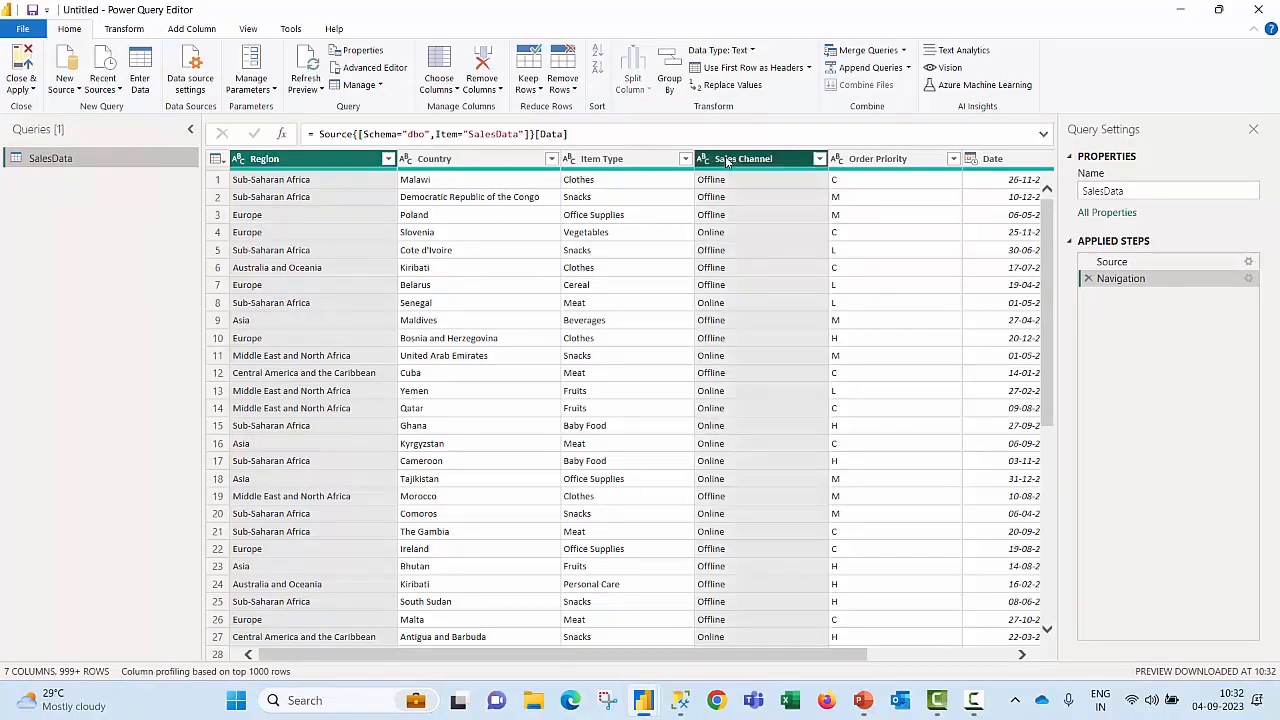
left_click(876, 168, "ctrl")
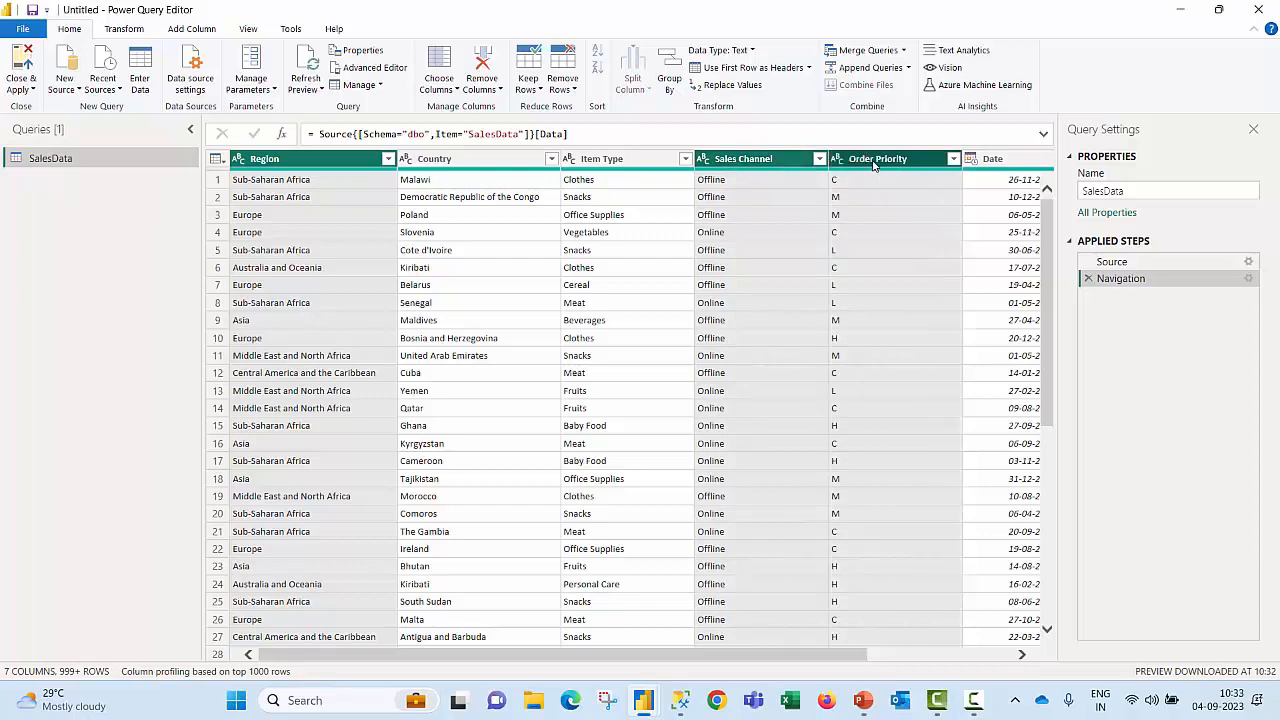
right_click(873, 166)
left_click(890, 189)
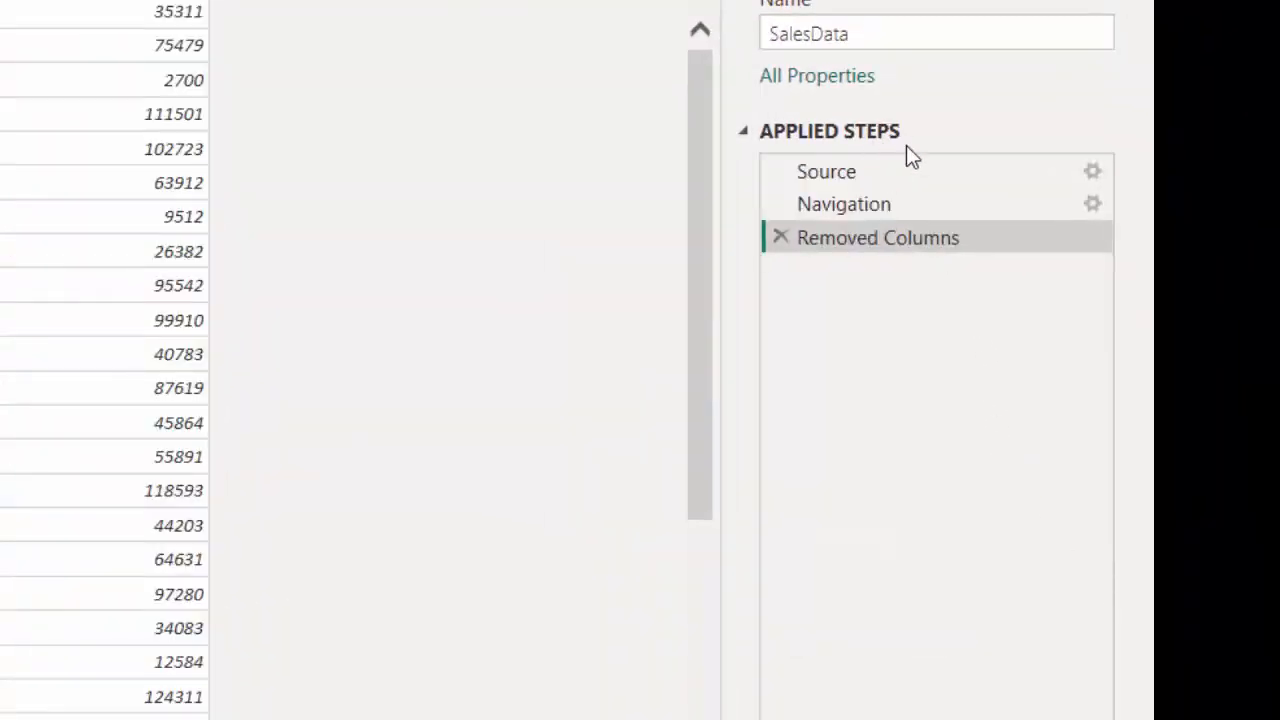
Step: View the native SQL query behind the Removed Columns step and close it
right_click(910, 237)
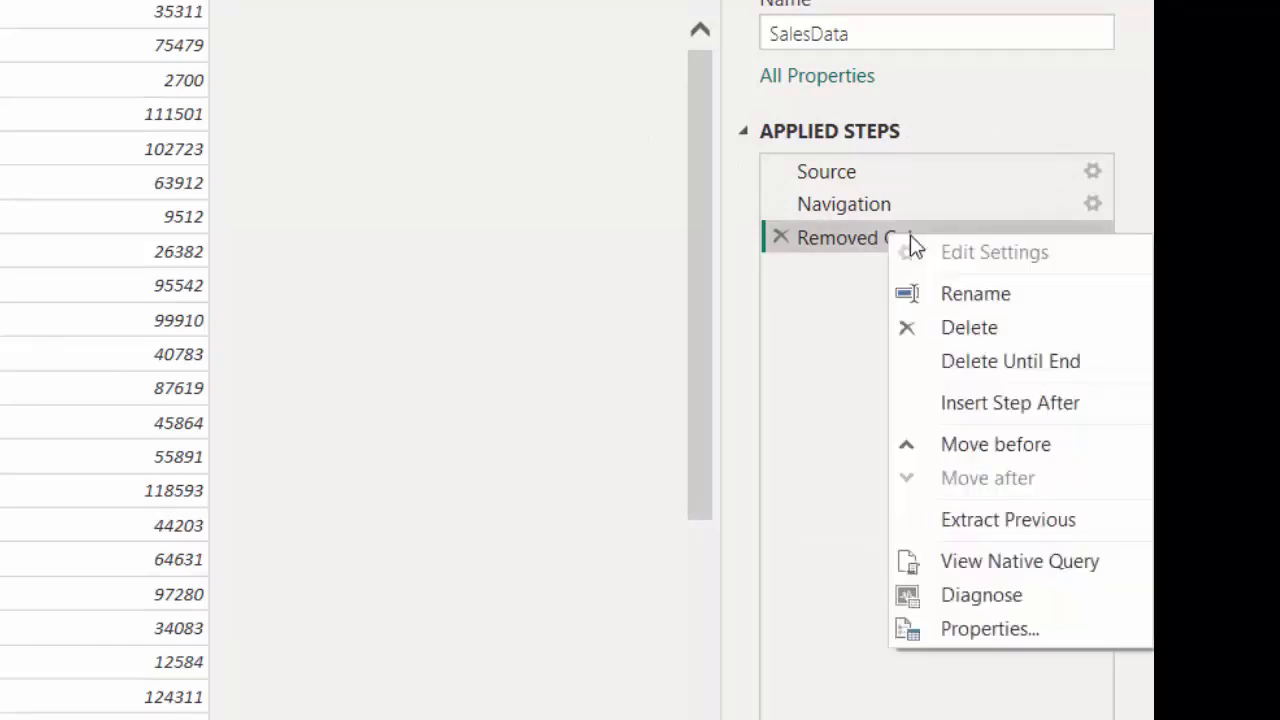
left_click(1004, 563)
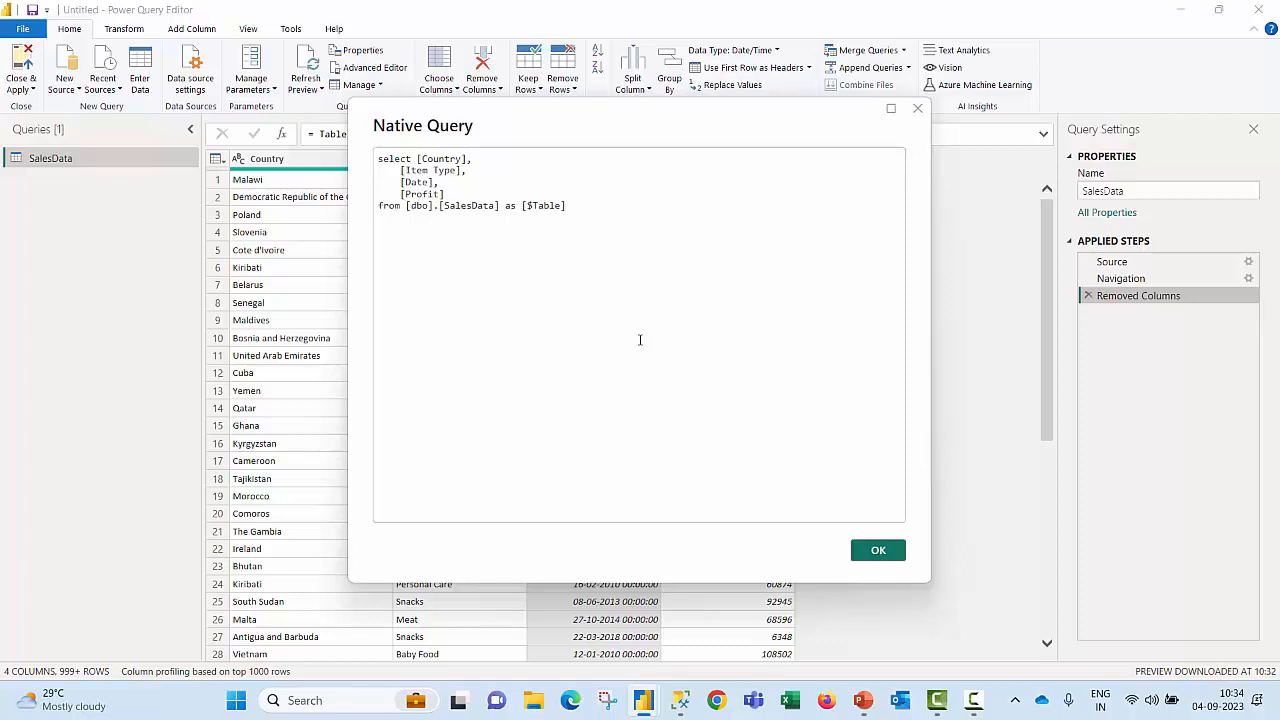
left_click(878, 550)
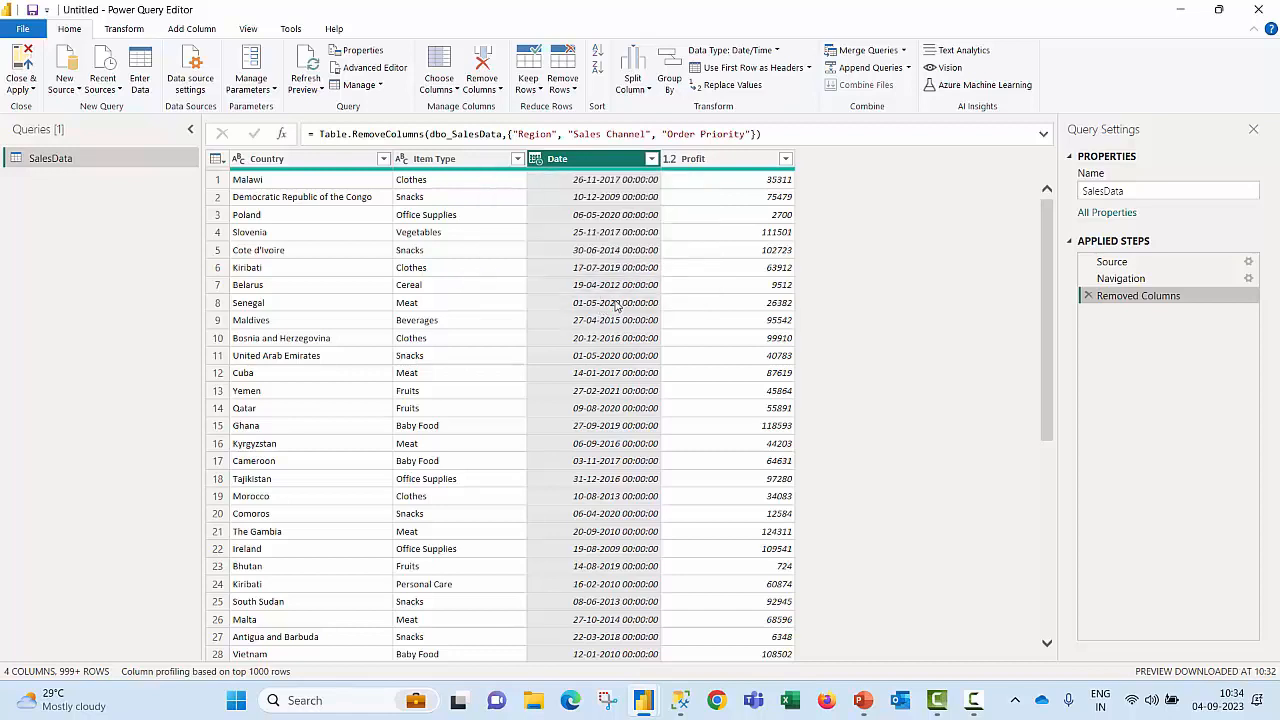
Step: Change the Date column's data type to Date and view the native query generated for that applied step
left_click(536, 161)
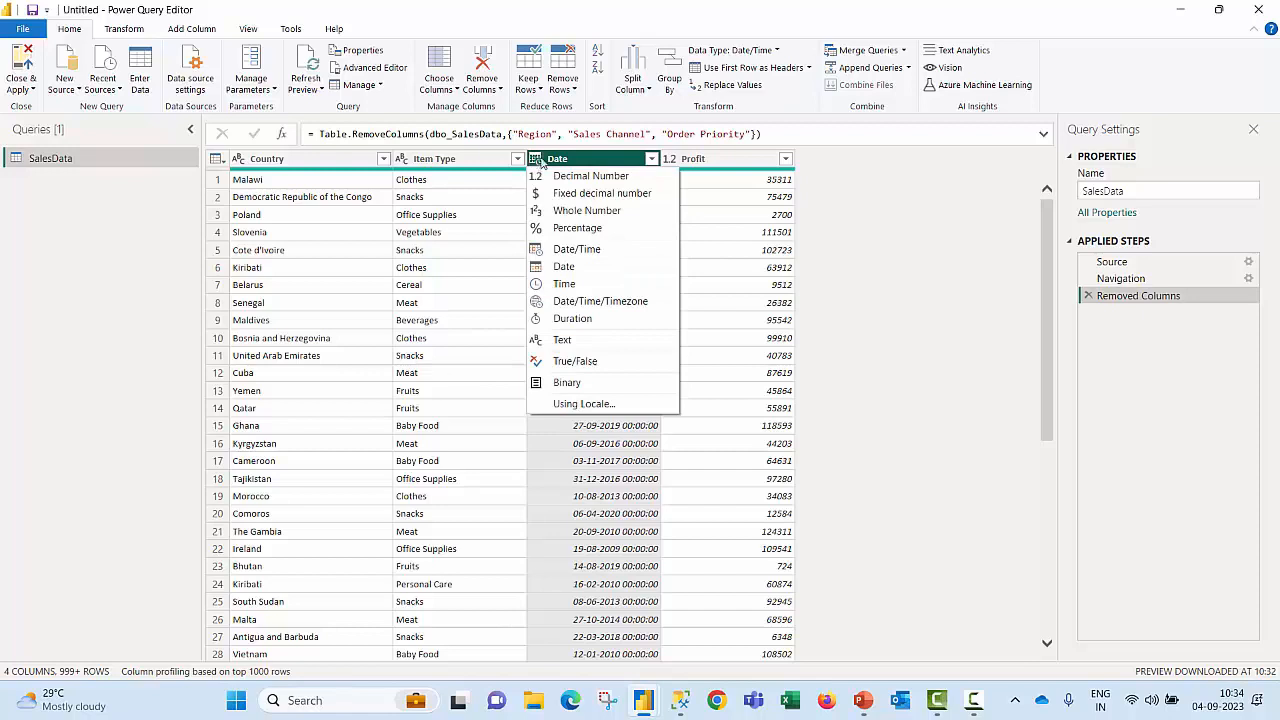
left_click(564, 266)
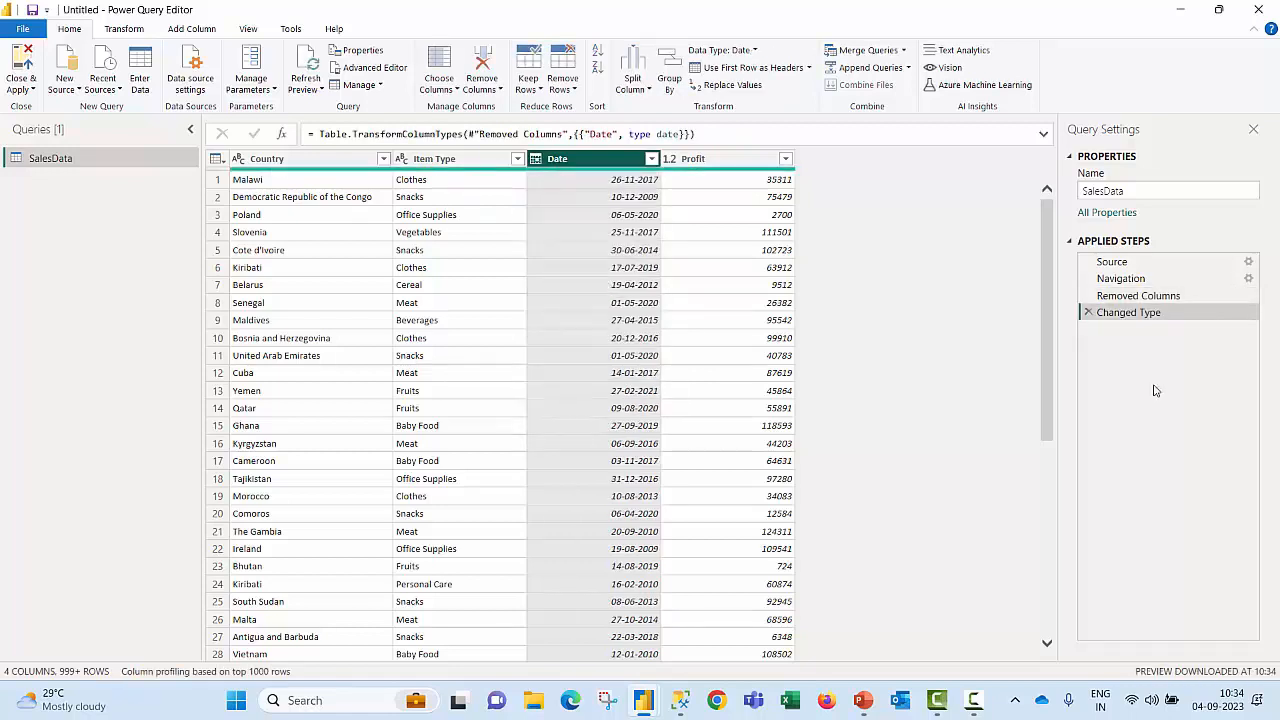
right_click(1135, 316)
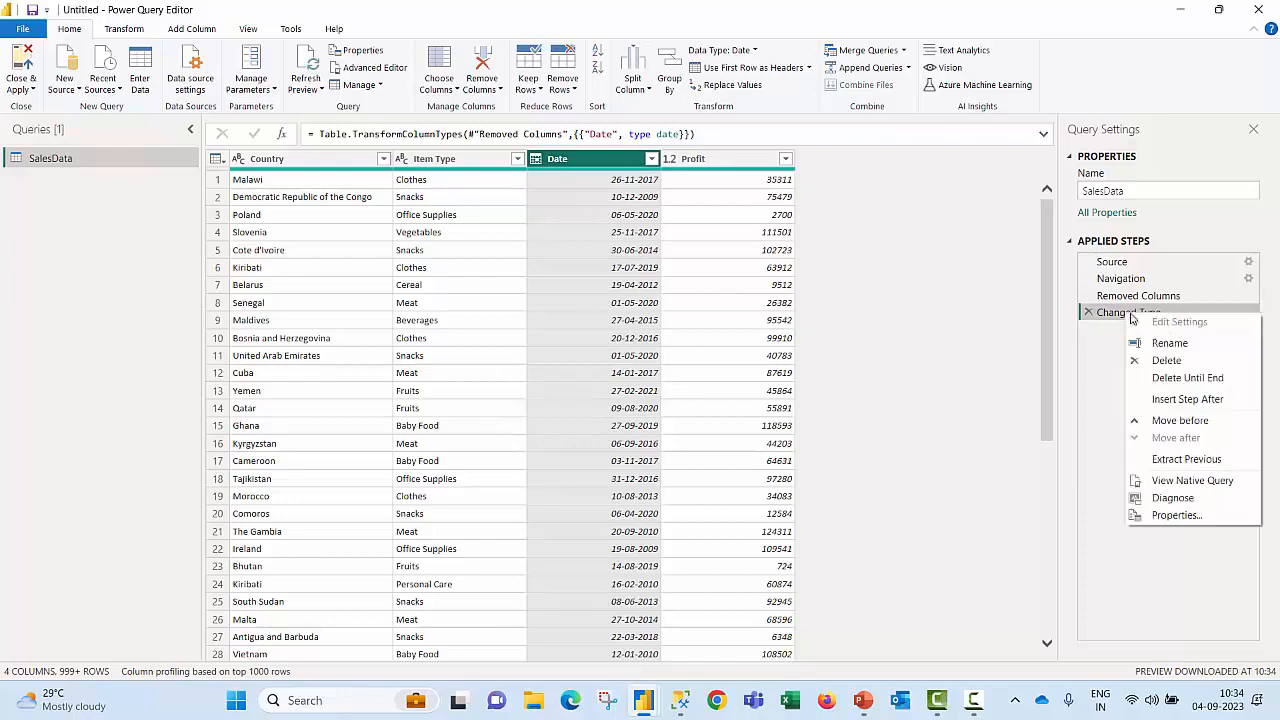
left_click(1162, 481)
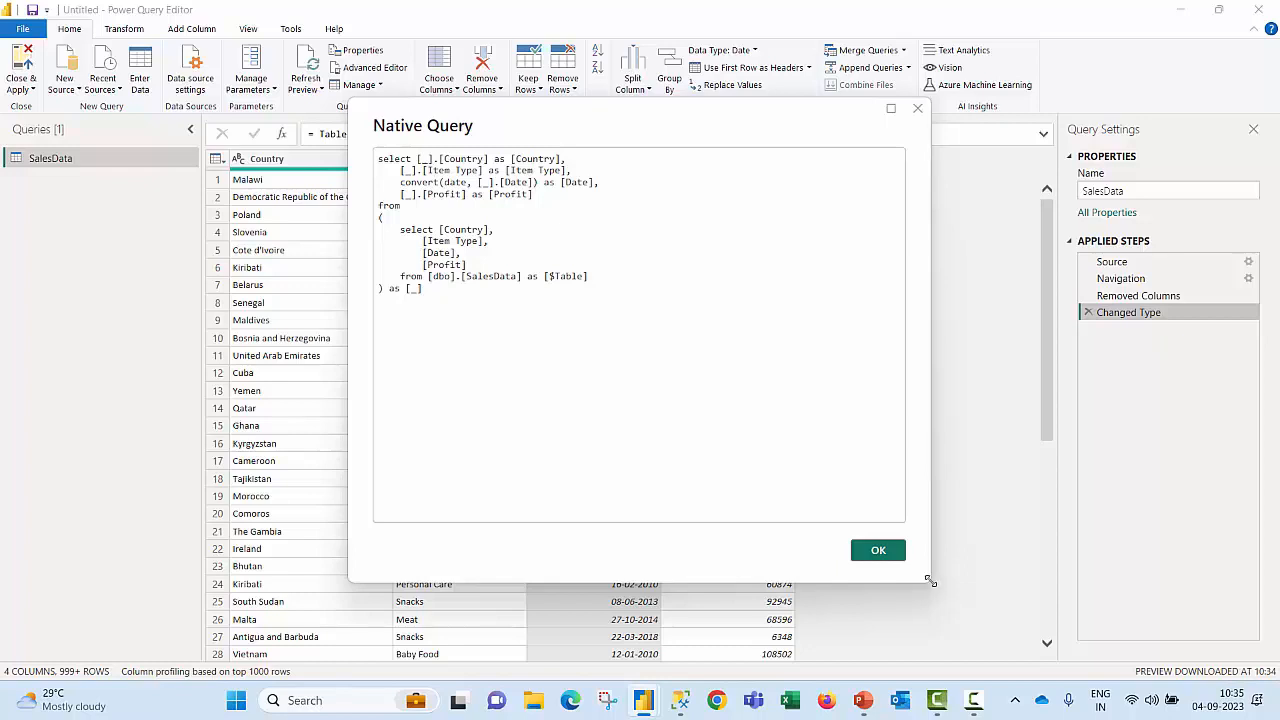
left_click(881, 550)
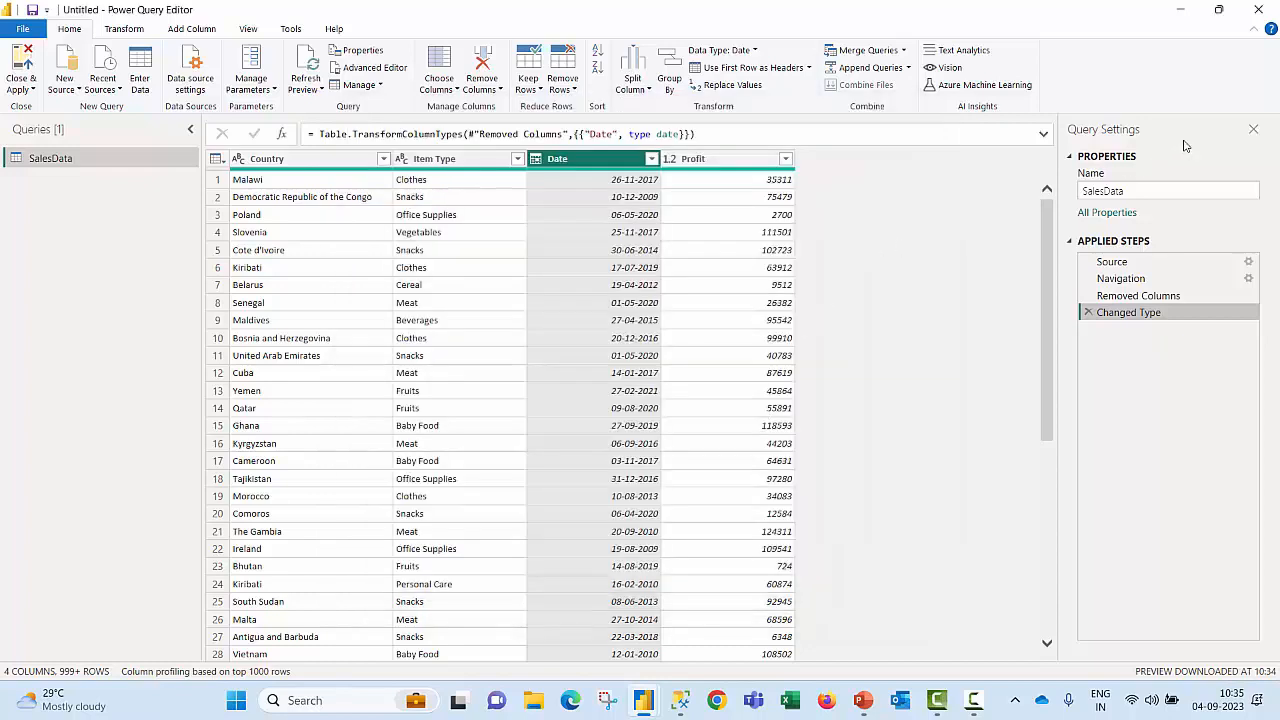
Step: Close the Power Query Editor without applying the changes and discard the pending query changes
left_click(1258, 9)
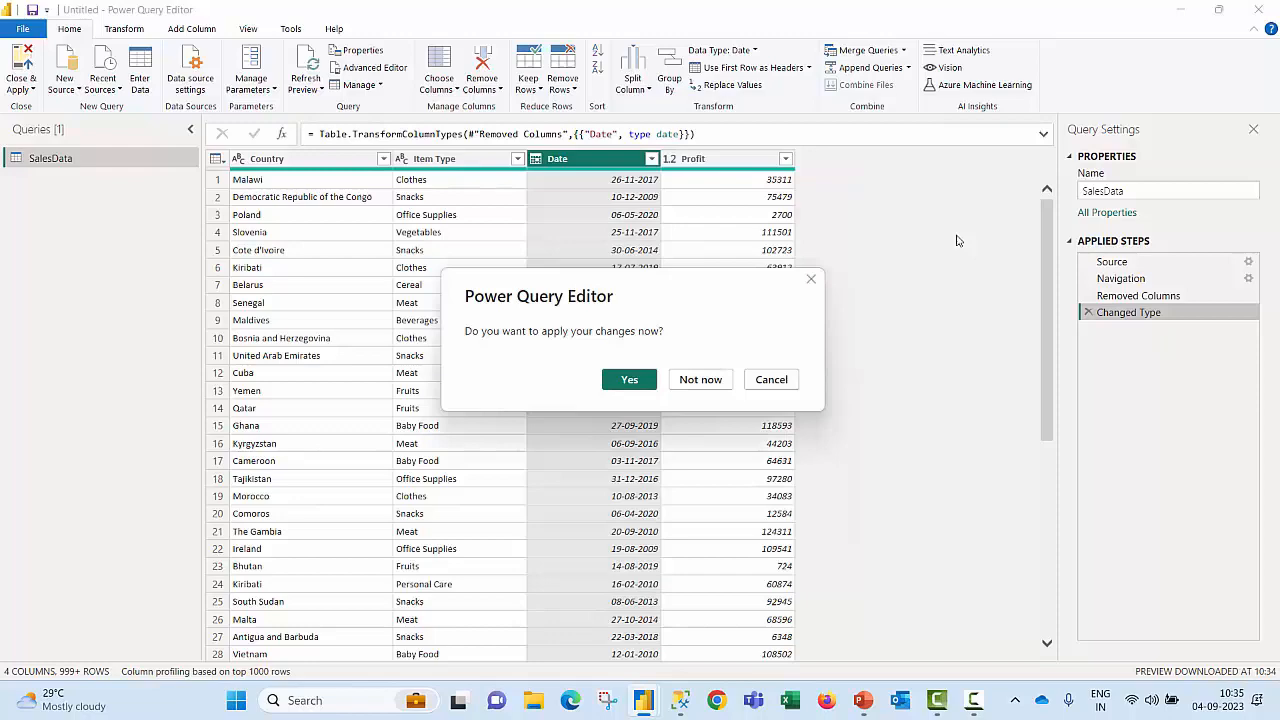
left_click(700, 379)
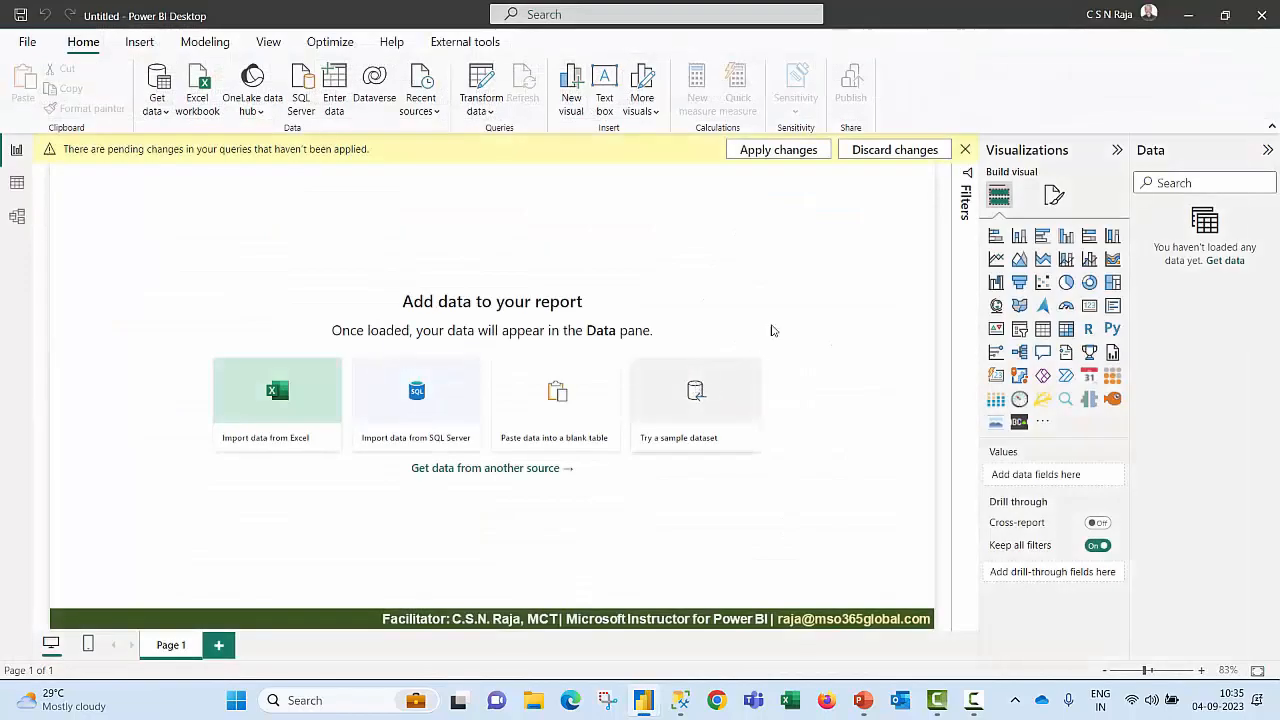
left_click(886, 152)
left_click(709, 398)
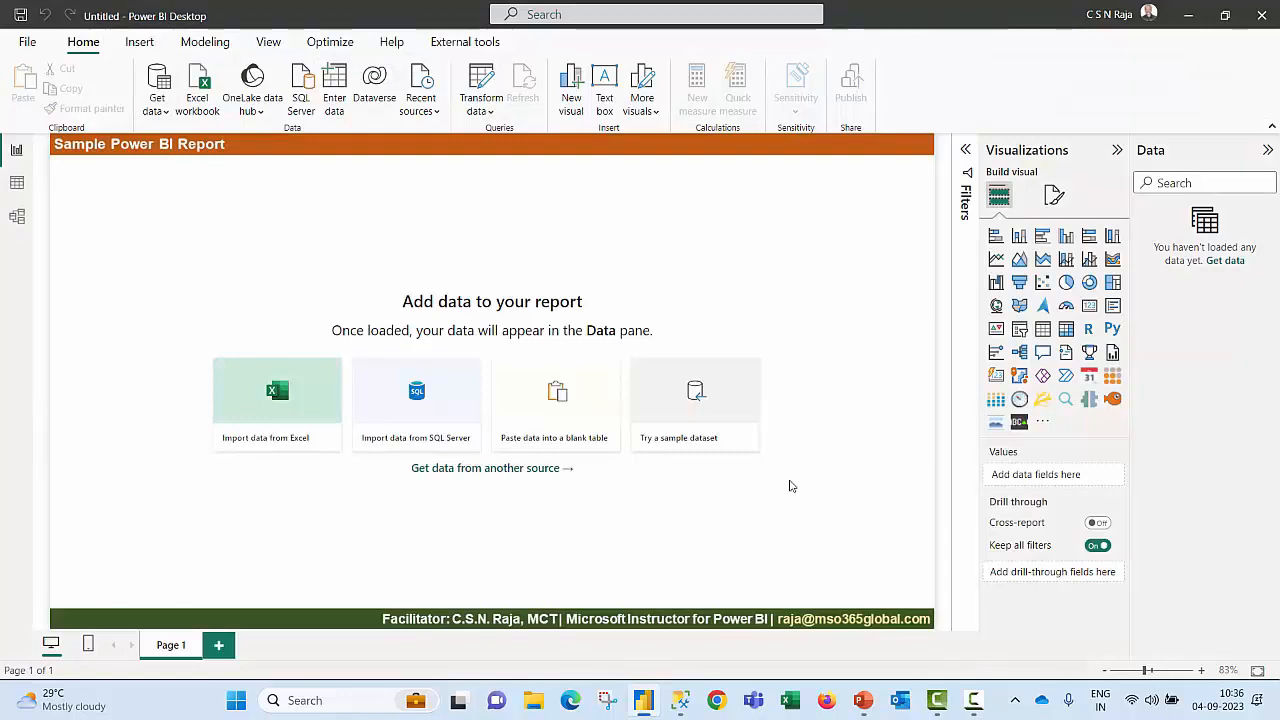
Step: Switch to SQL Server Management Studio and start a new view in the CSN database based on the SalesData table
left_click(683, 706)
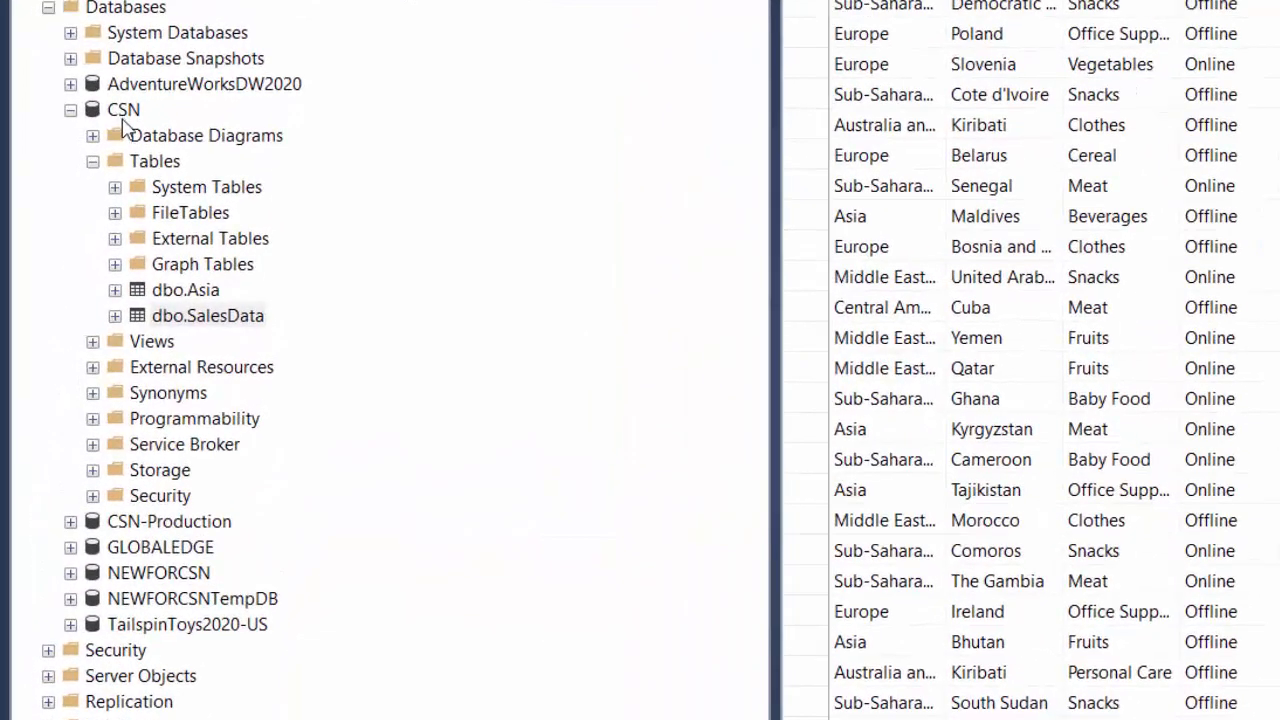
left_click(145, 346)
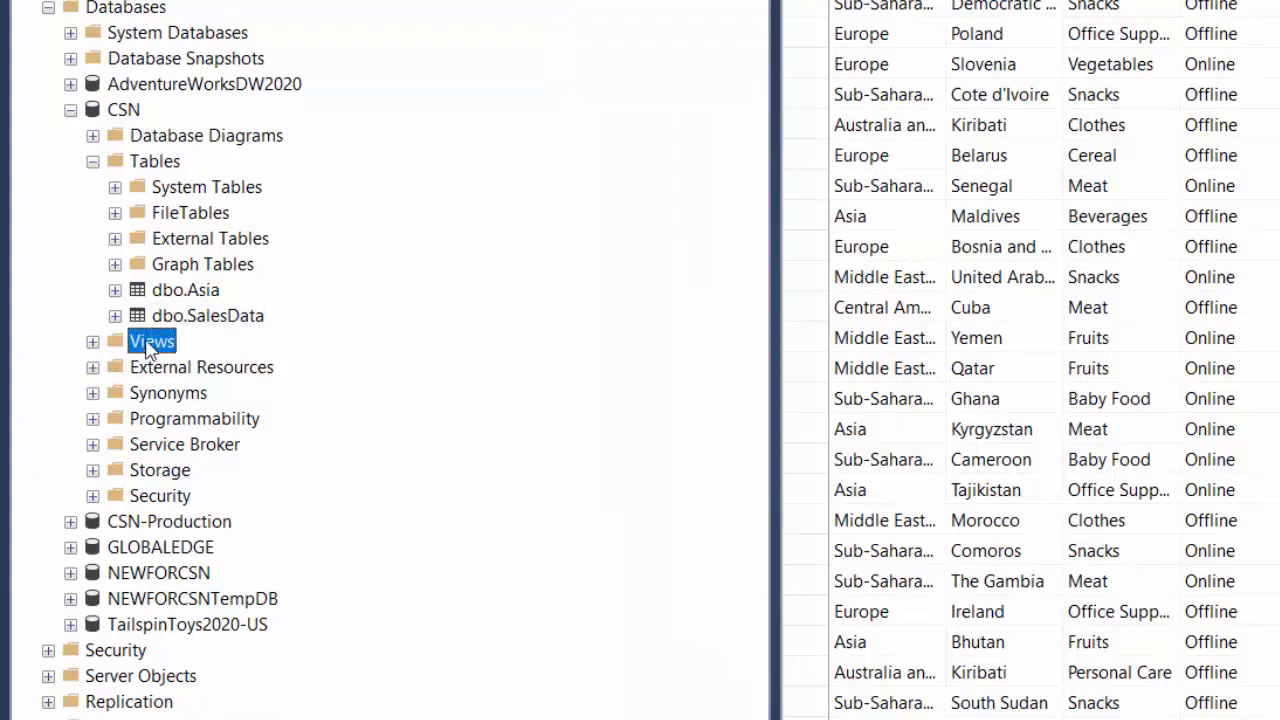
right_click(147, 347)
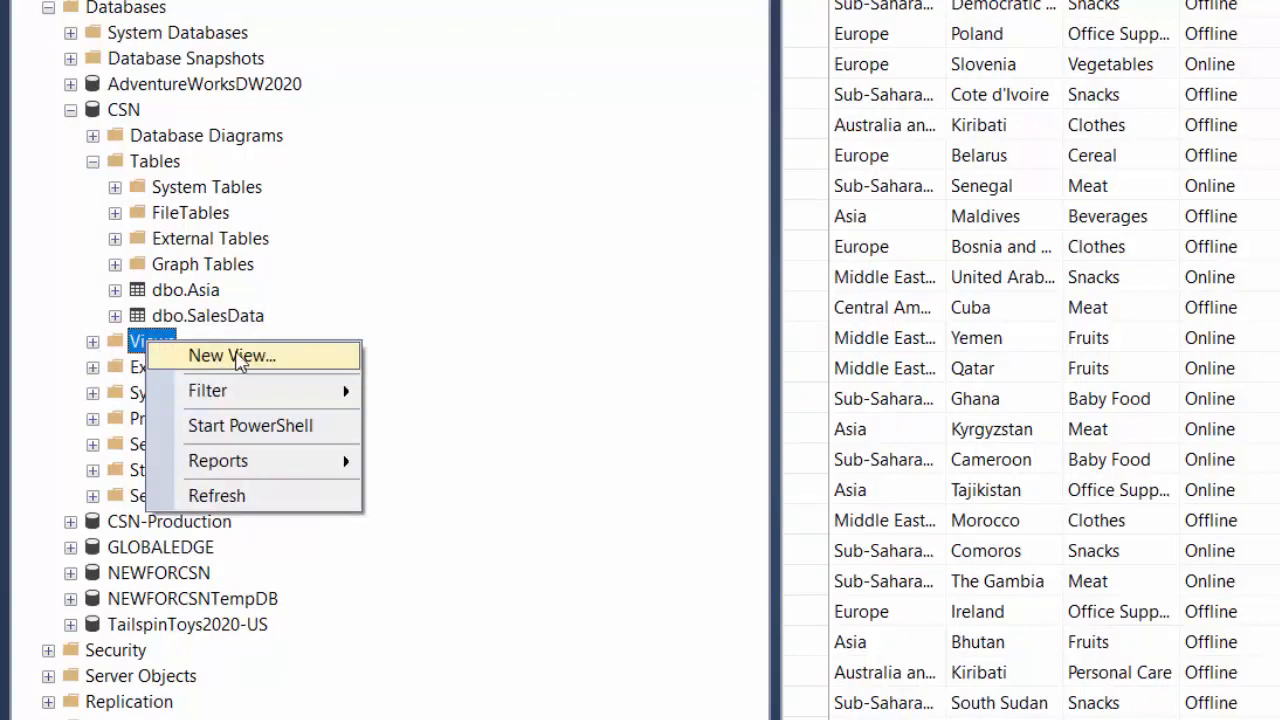
left_click(236, 357)
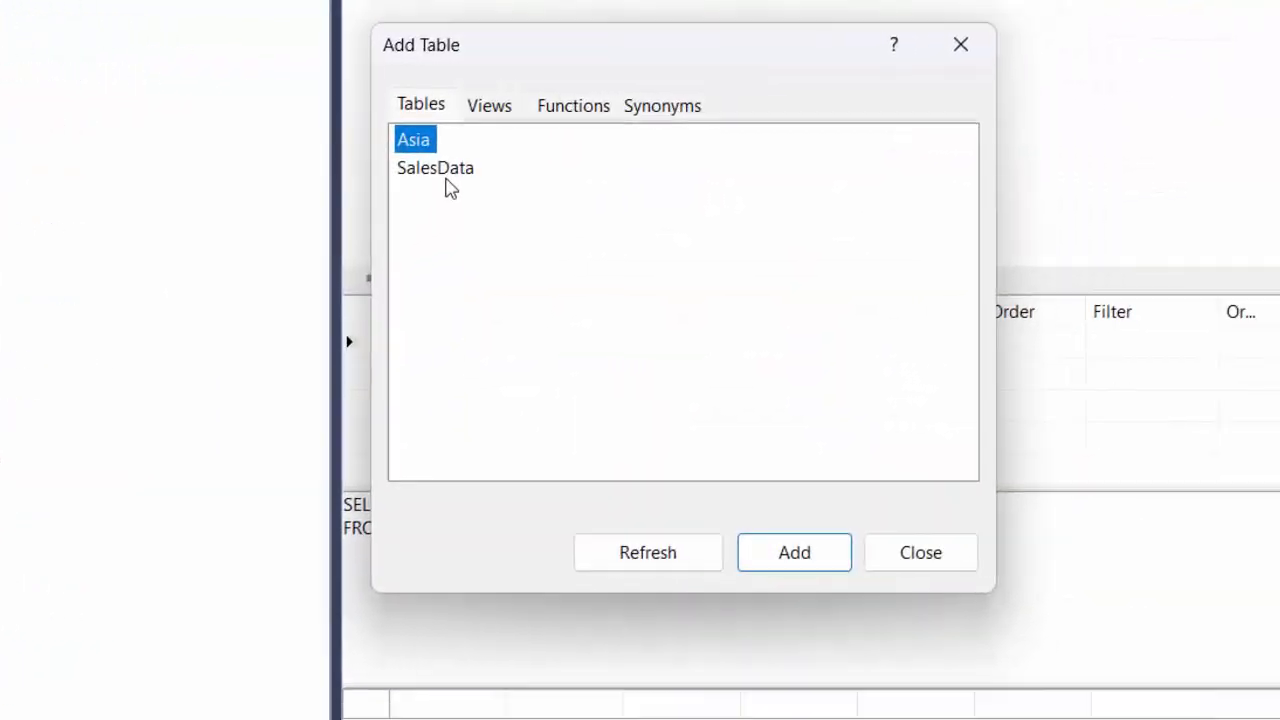
left_click(447, 182)
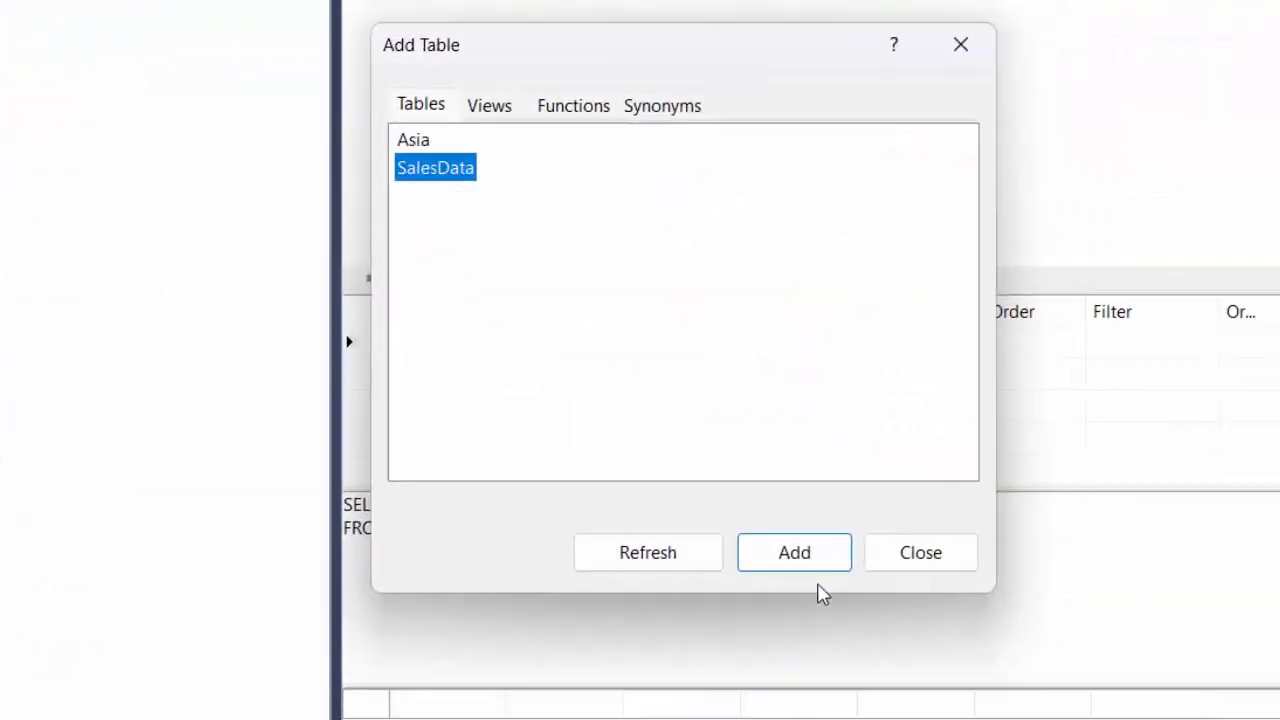
left_click(802, 552)
left_click(917, 554)
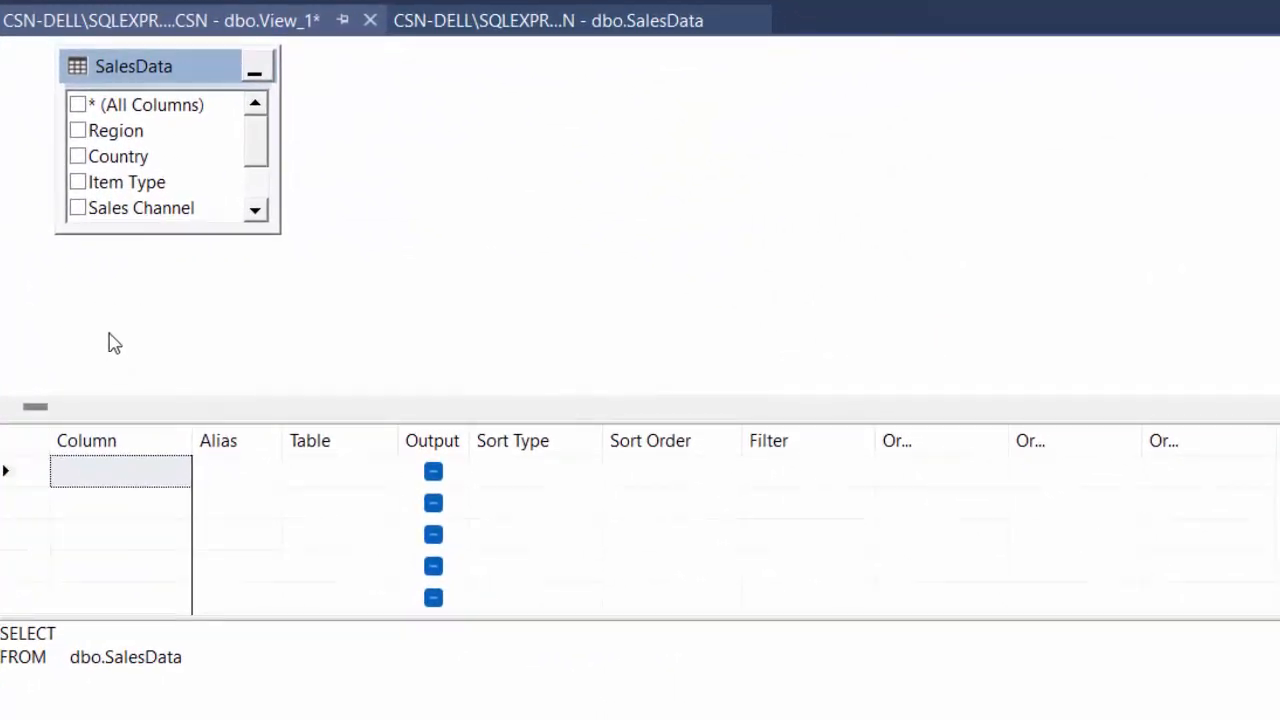
Step: Include the Country, Item Type, Date and Profit columns of SalesData in the view's output
left_click(77, 157)
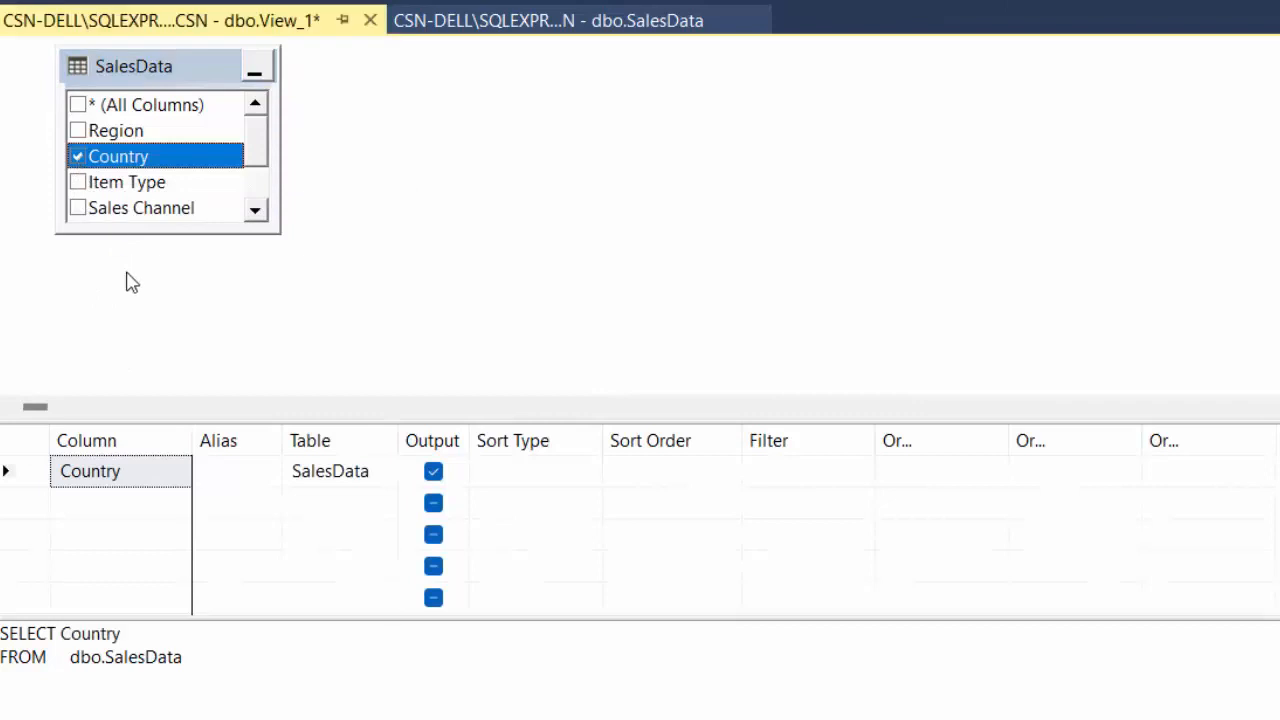
left_click(77, 182)
scroll(120, 170, "down", 1)
left_click(77, 182)
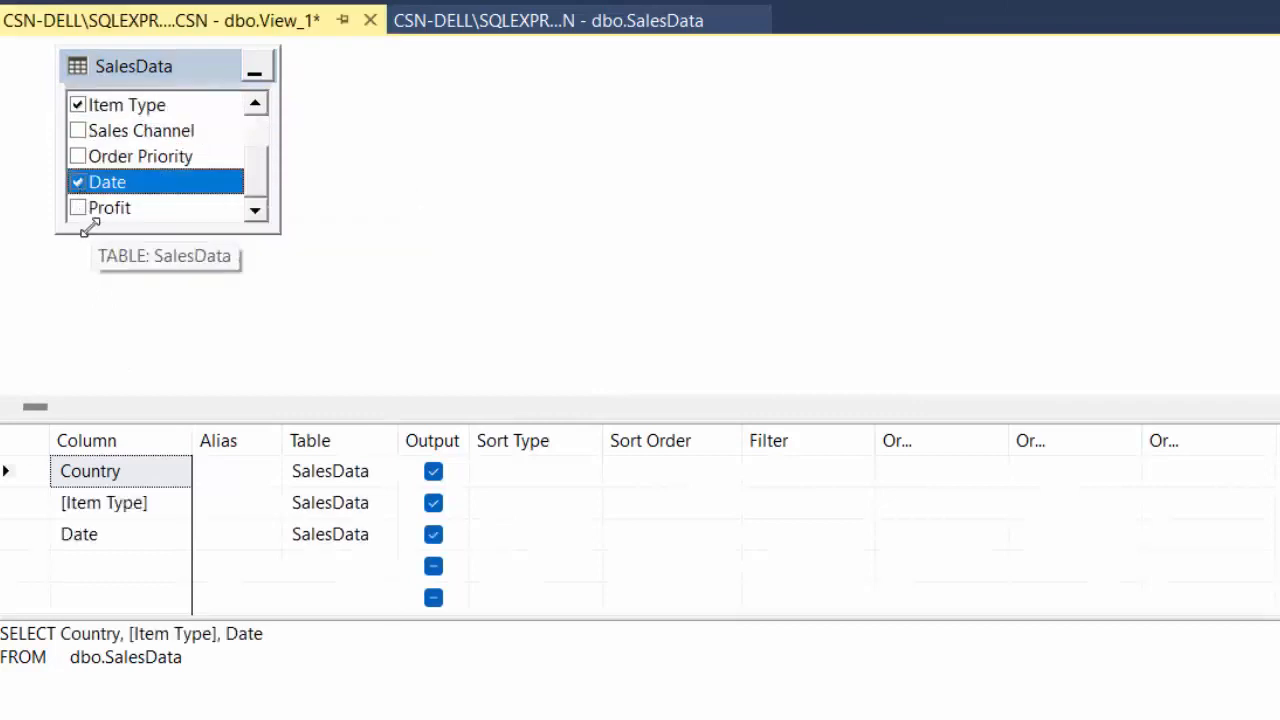
left_click(77, 208)
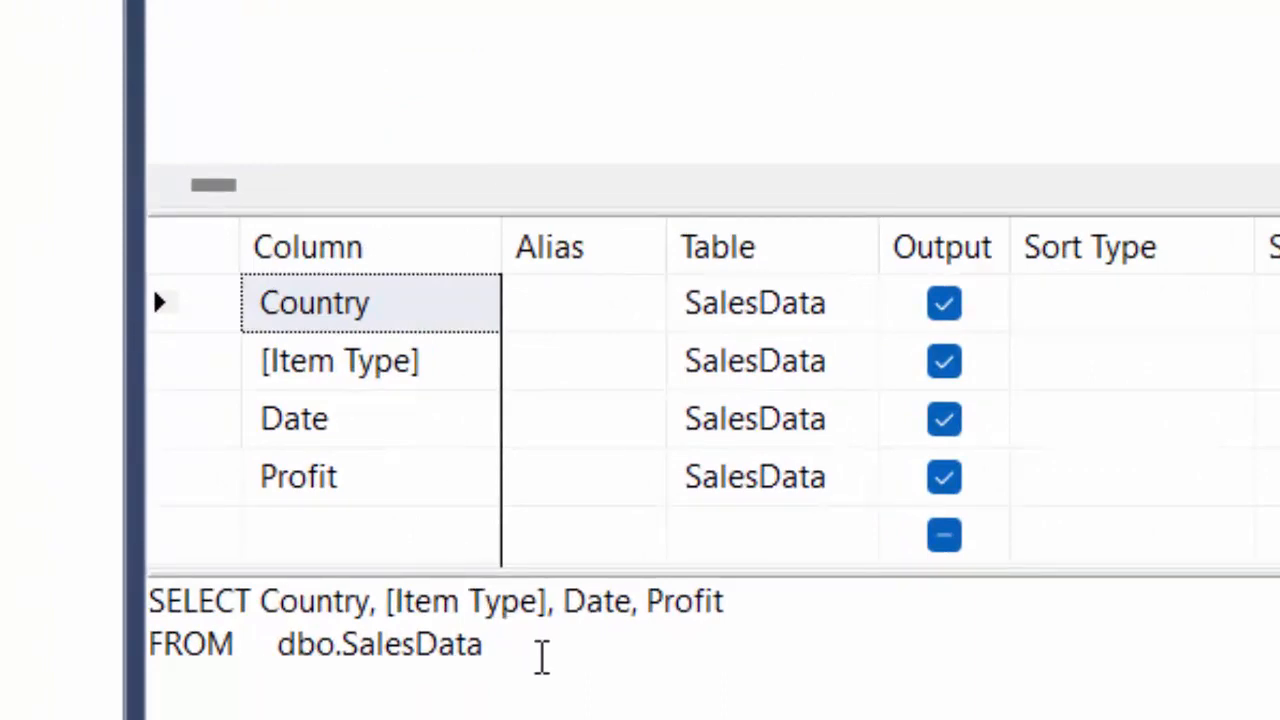
Step: Save the view under the name PART 5 SAMPLE
key("ctrl+s")
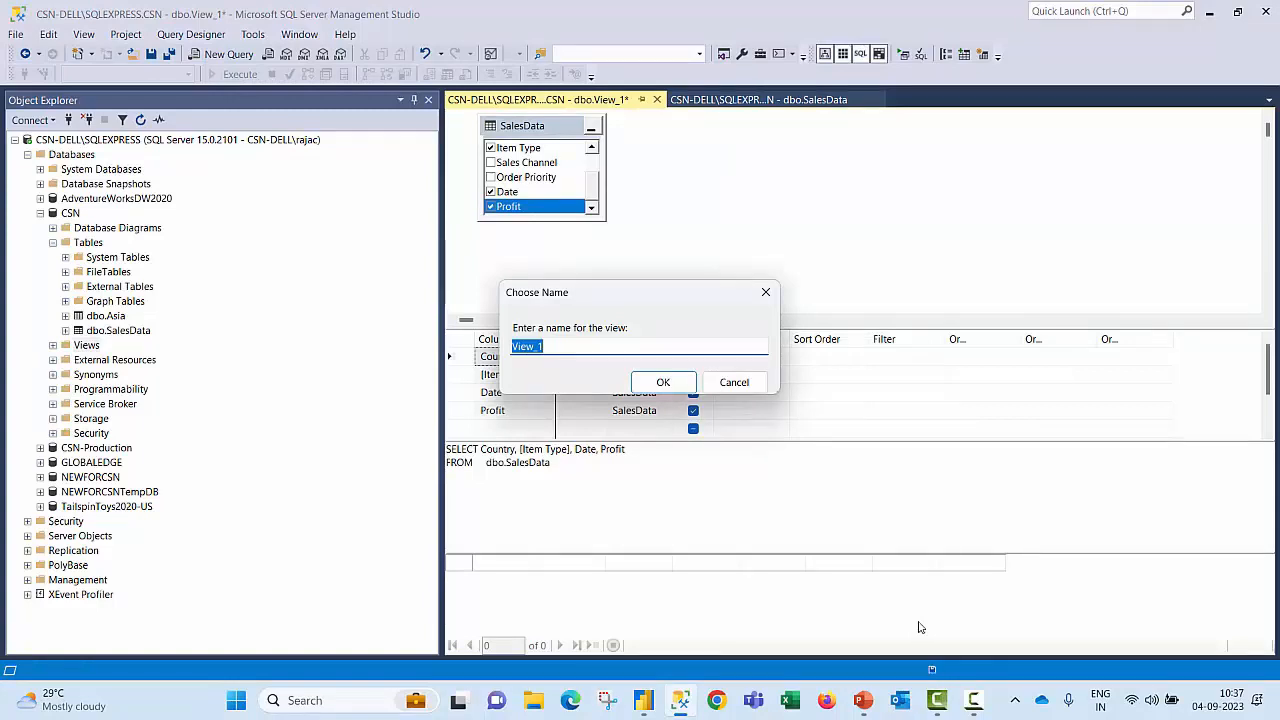
type("PART 5 SAMPLE")
left_click(660, 382)
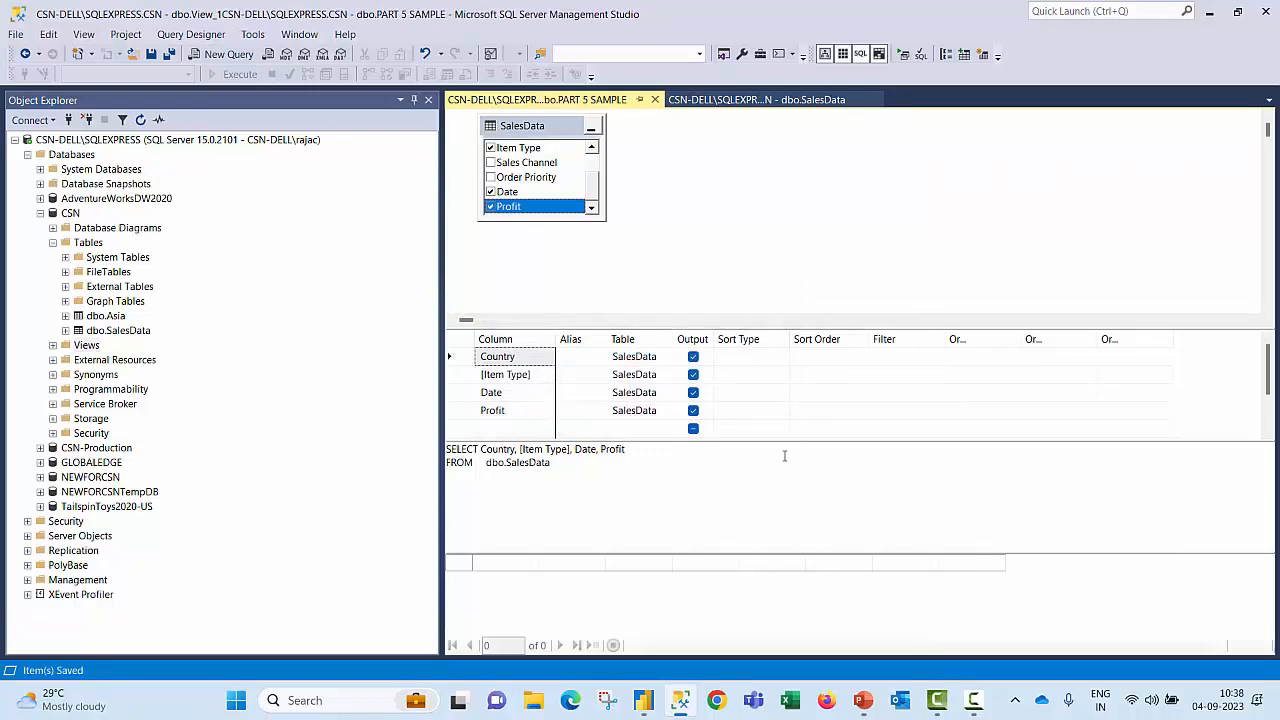
Step: Switch to Power BI Desktop, connect to the CSN database on LOCALHOST\SQLEXPRESS in Import mode and open the PART 5 SAMPLE view in Power Query
left_click(643, 701)
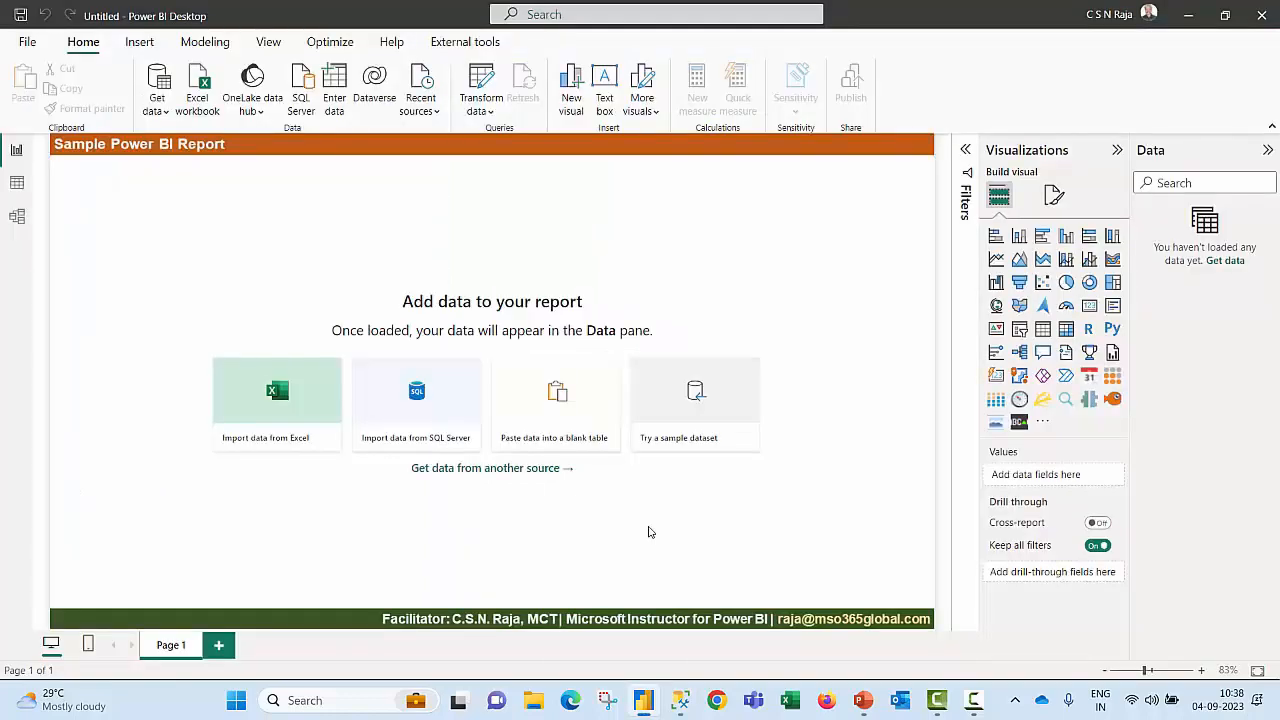
left_click(443, 420)
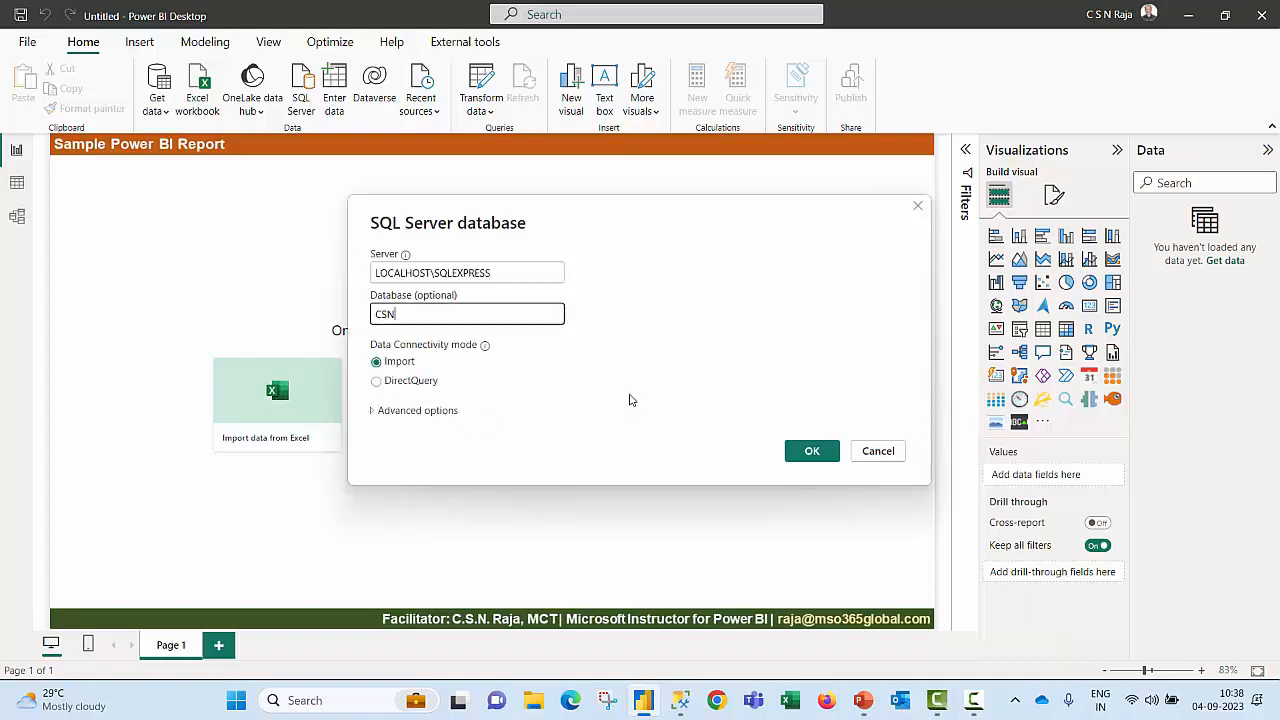
left_click(806, 451)
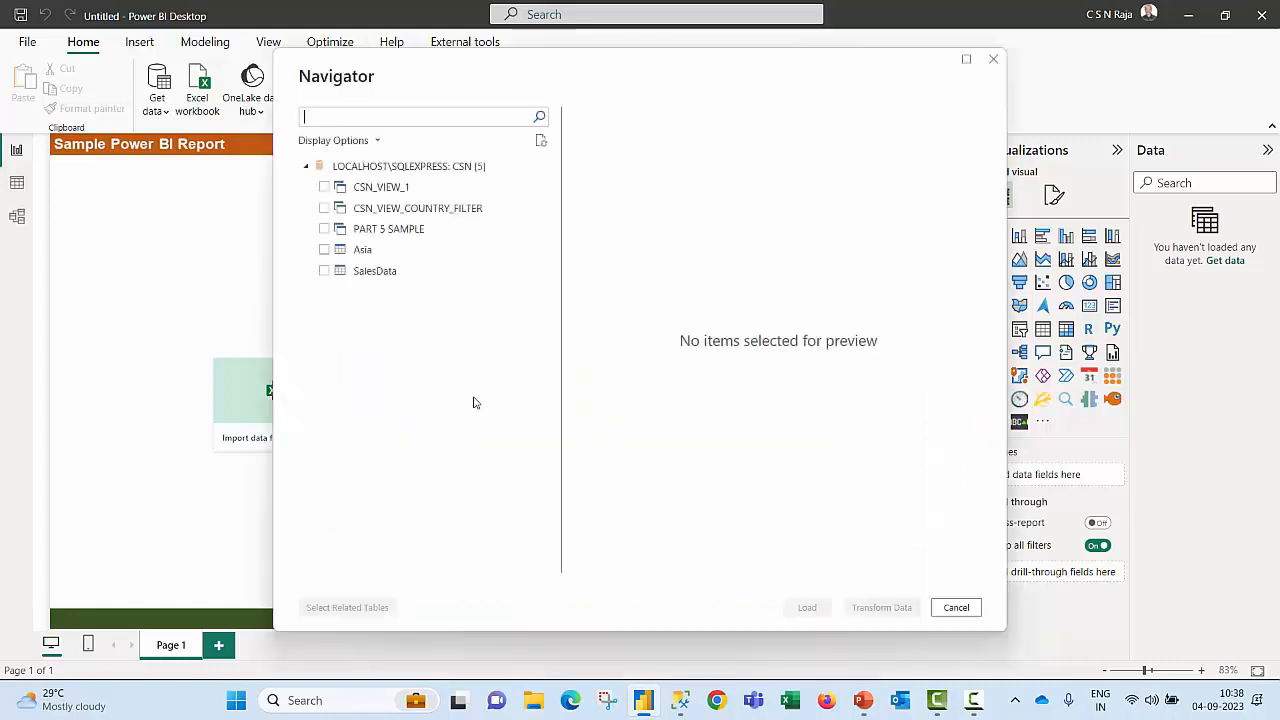
left_click(324, 229)
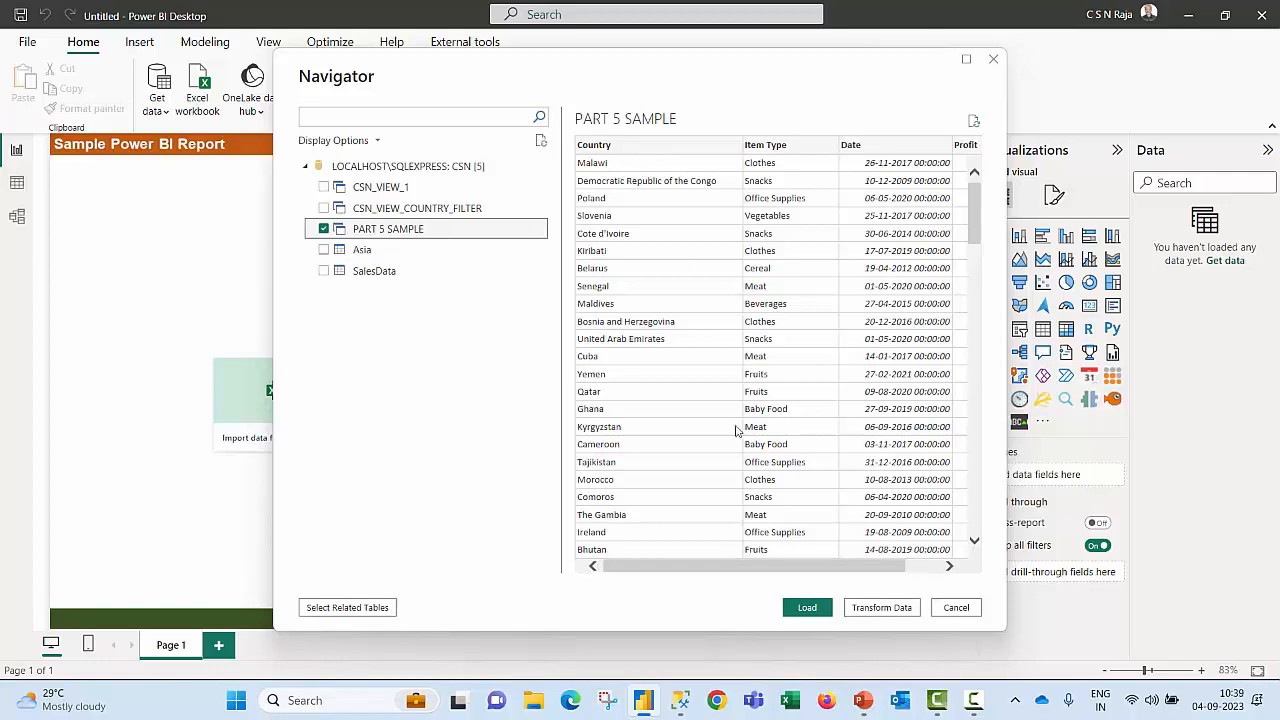
left_click(881, 607)
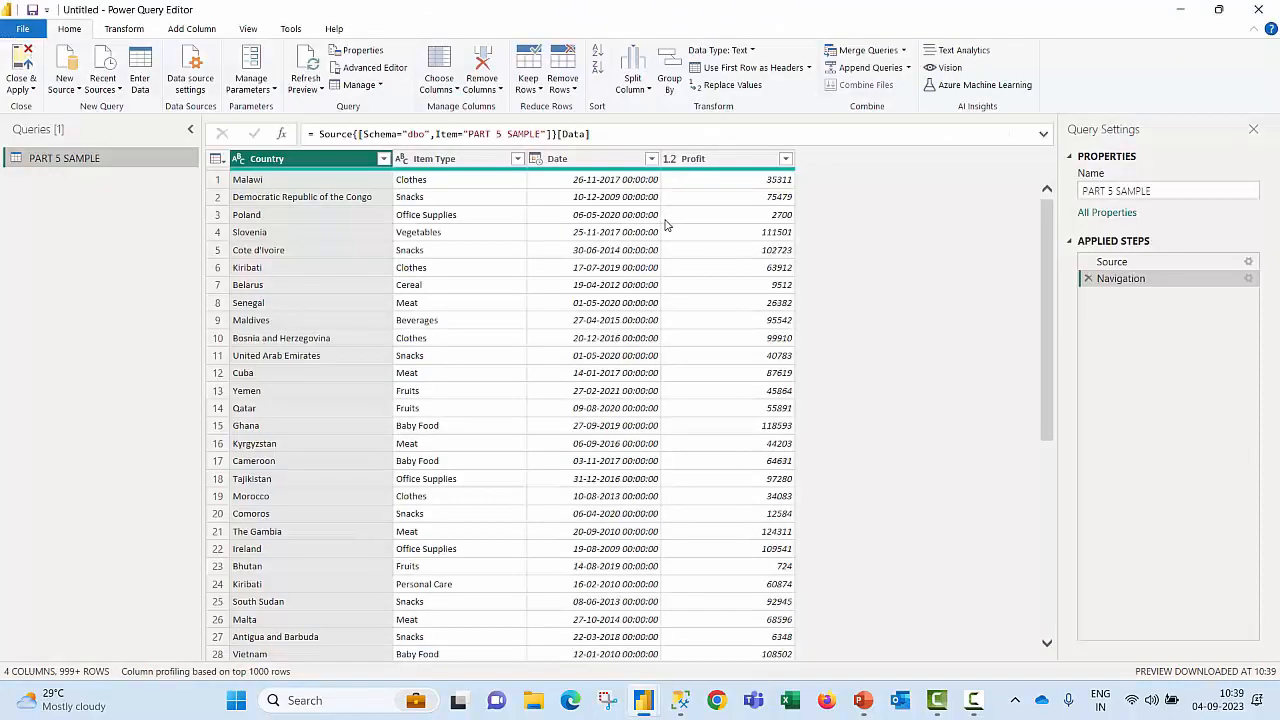
Step: Apply the PART 5 SAMPLE query to load it into the model, inspect the imported rows and return to the report
left_click(27, 68)
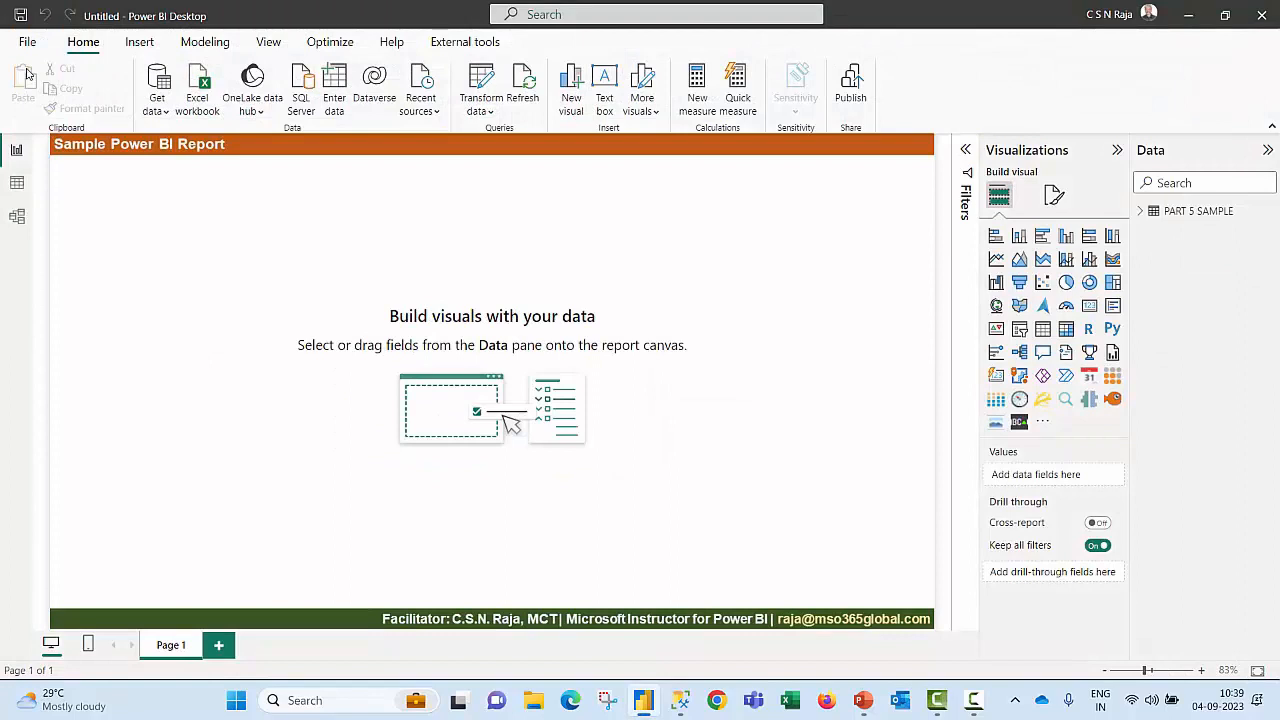
left_click(18, 187)
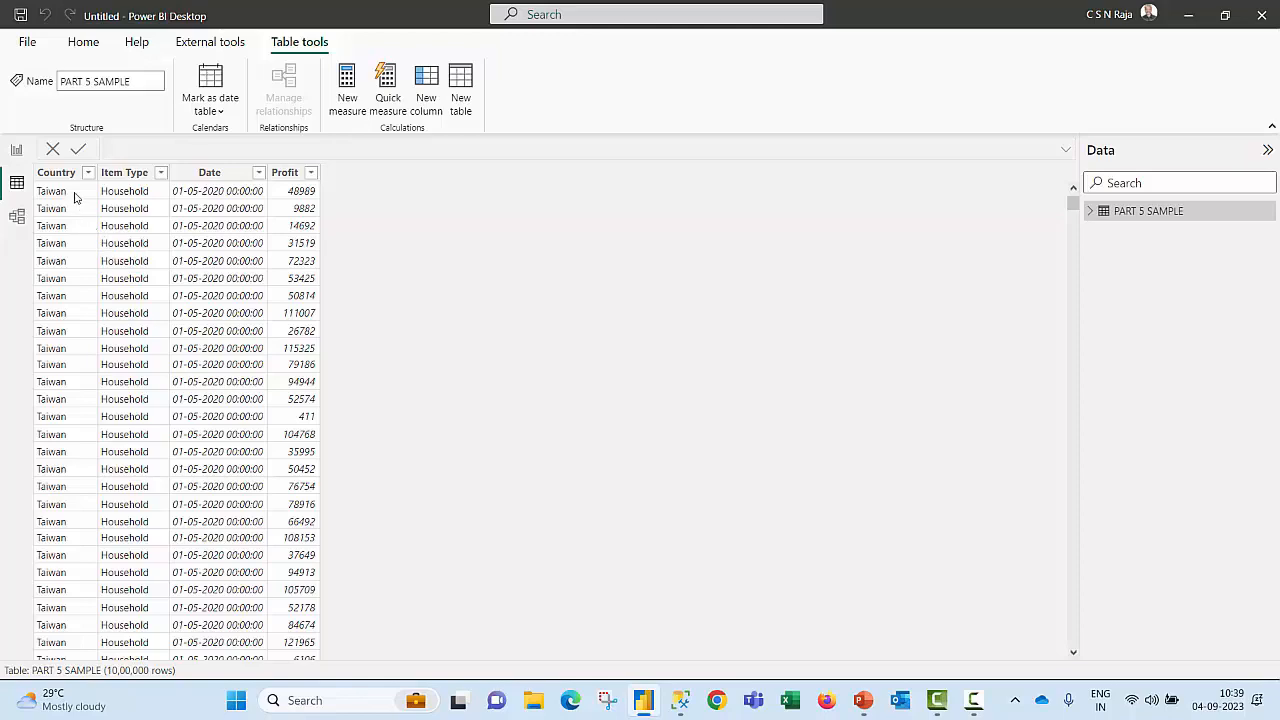
left_click(16, 149)
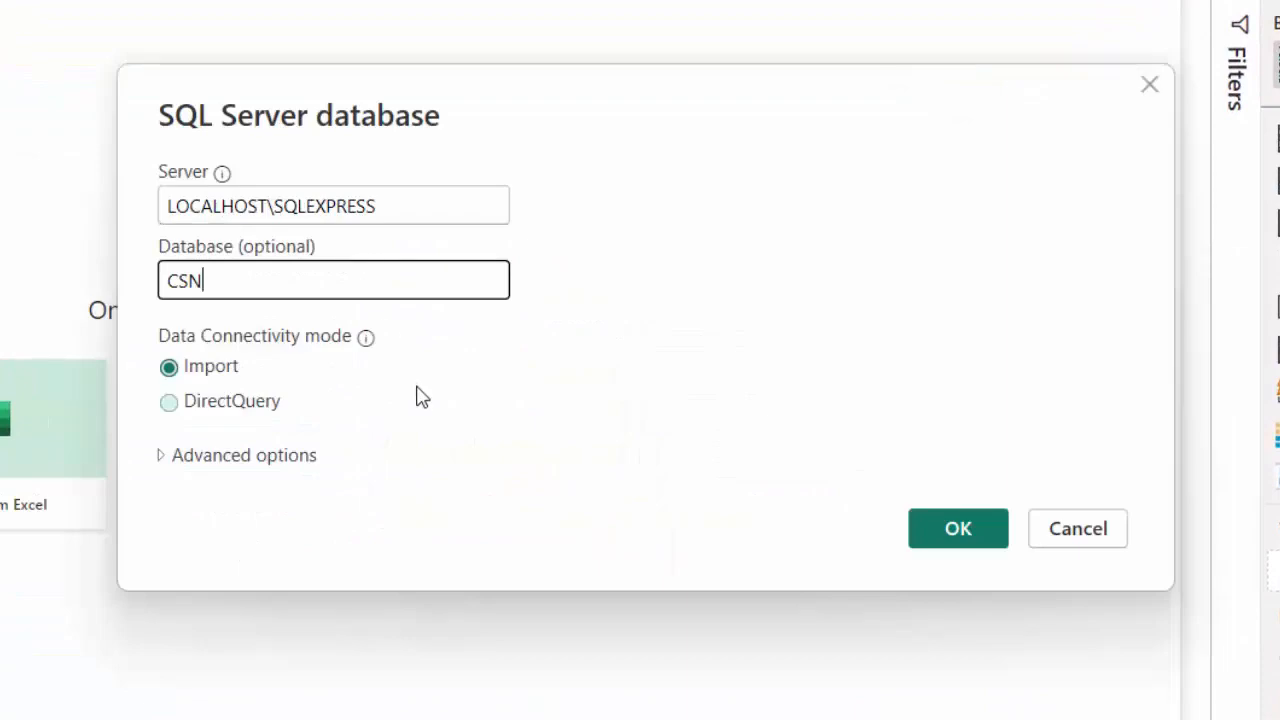
Step: Connect to the CSN database in DirectQuery mode, open the PART 5 SAMPLE view in Power Query and apply it to the model
left_click(170, 403)
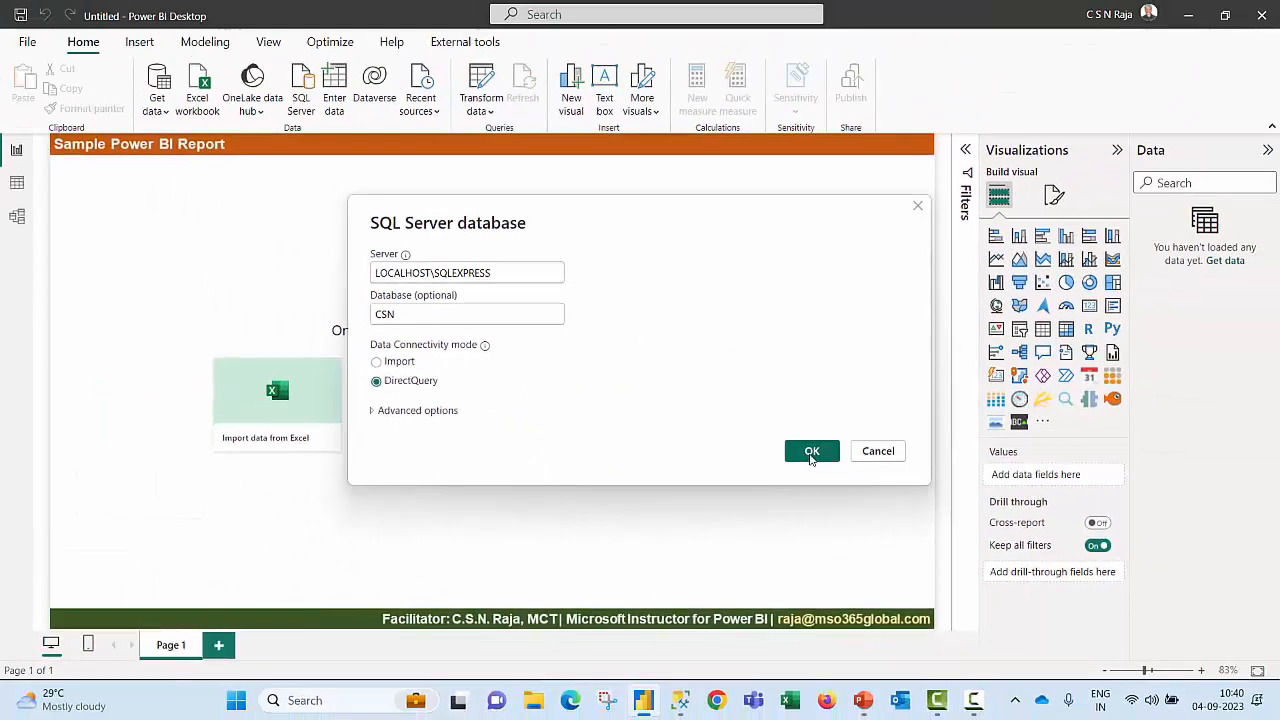
left_click(811, 451)
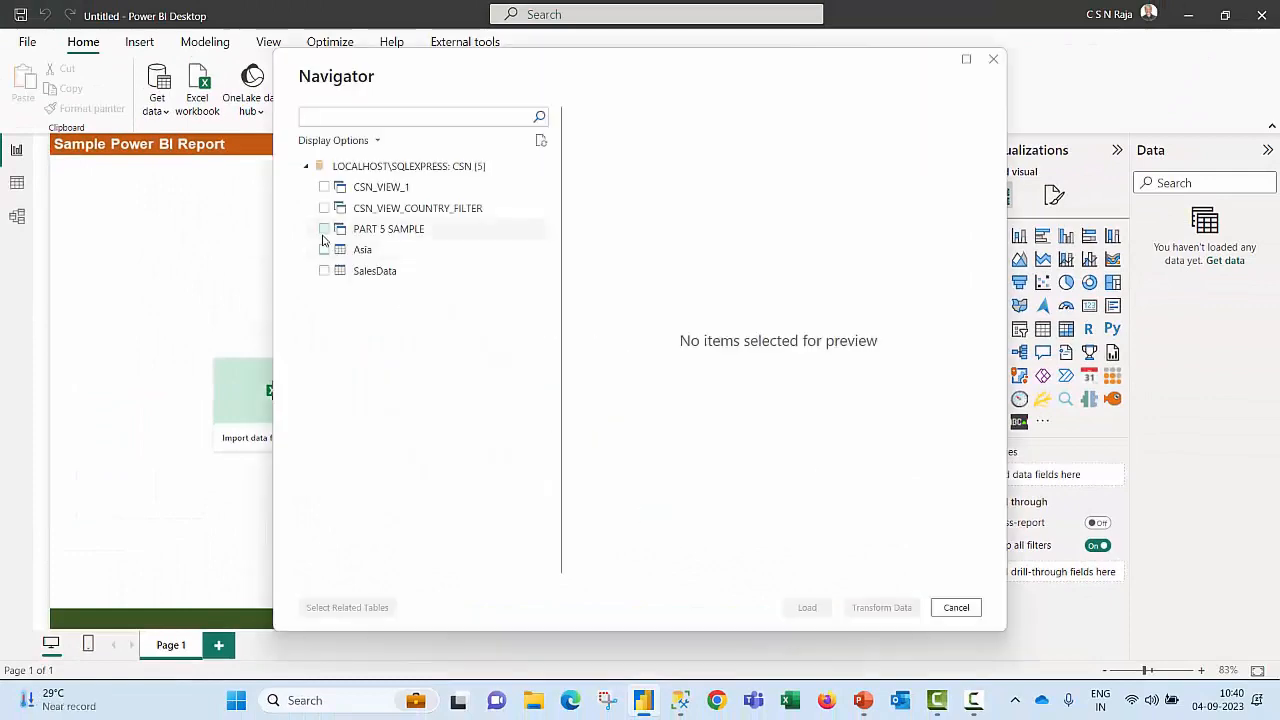
left_click(323, 229)
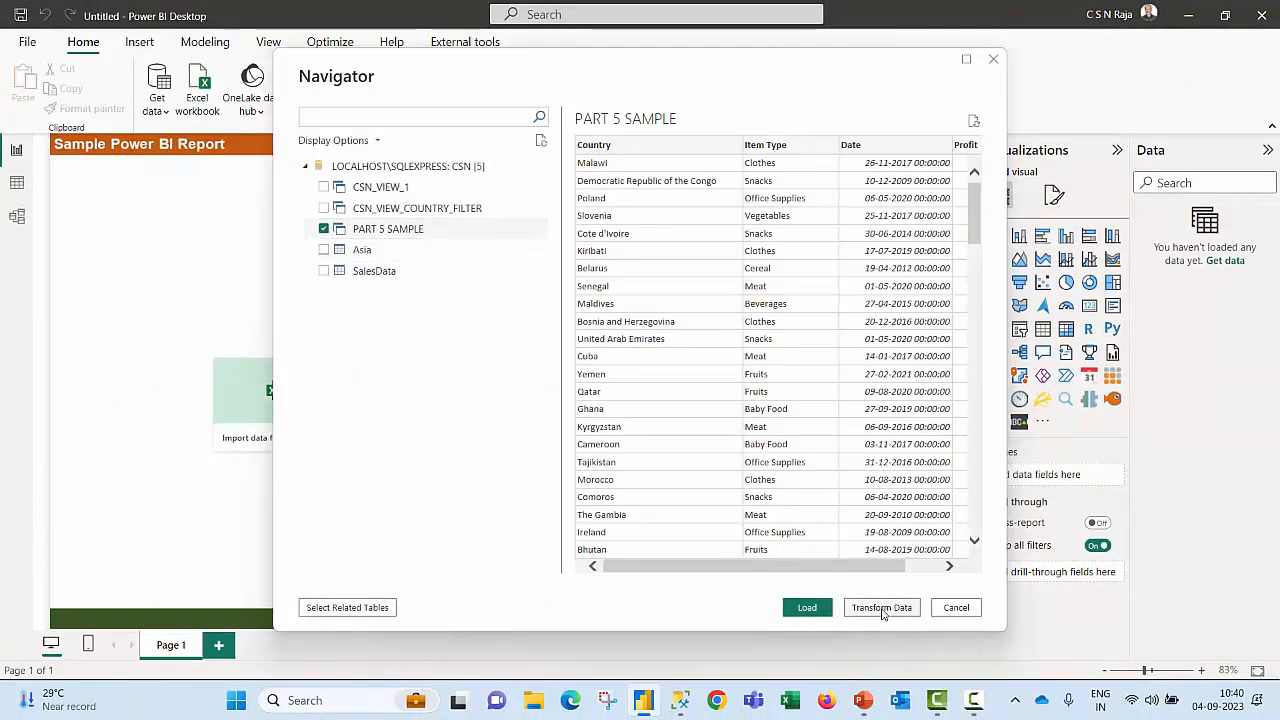
left_click(881, 608)
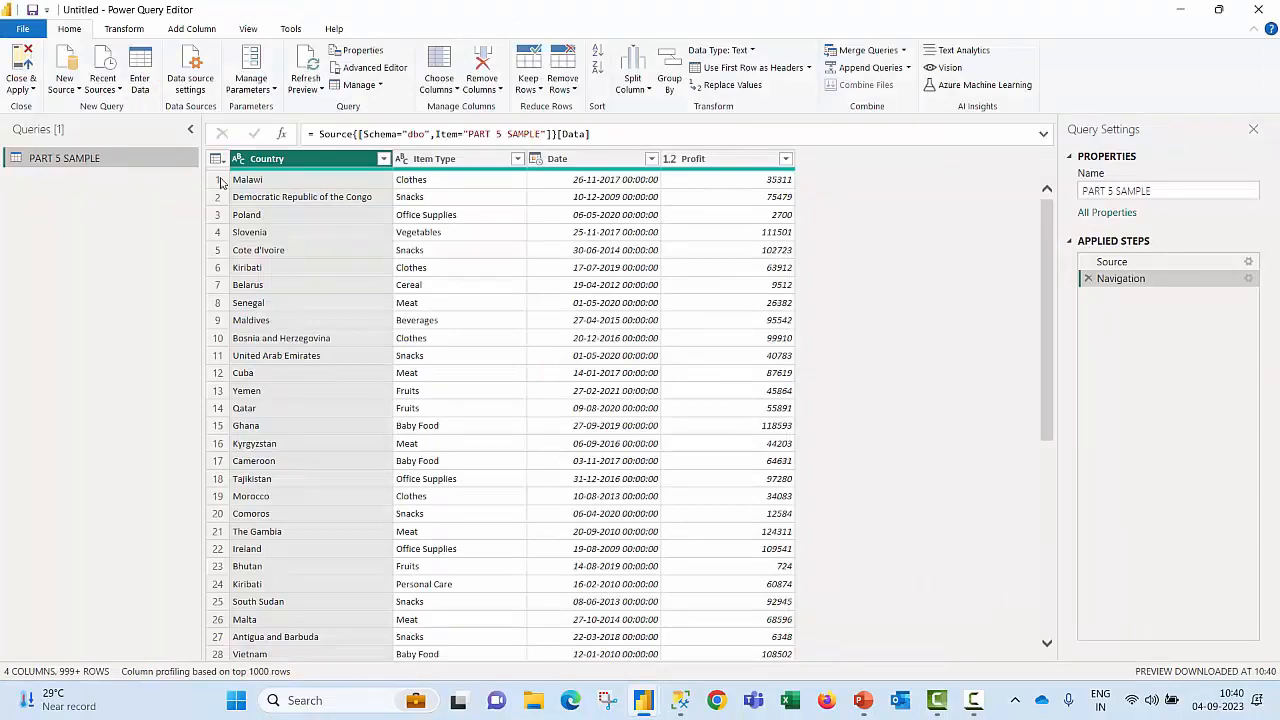
left_click(22, 70)
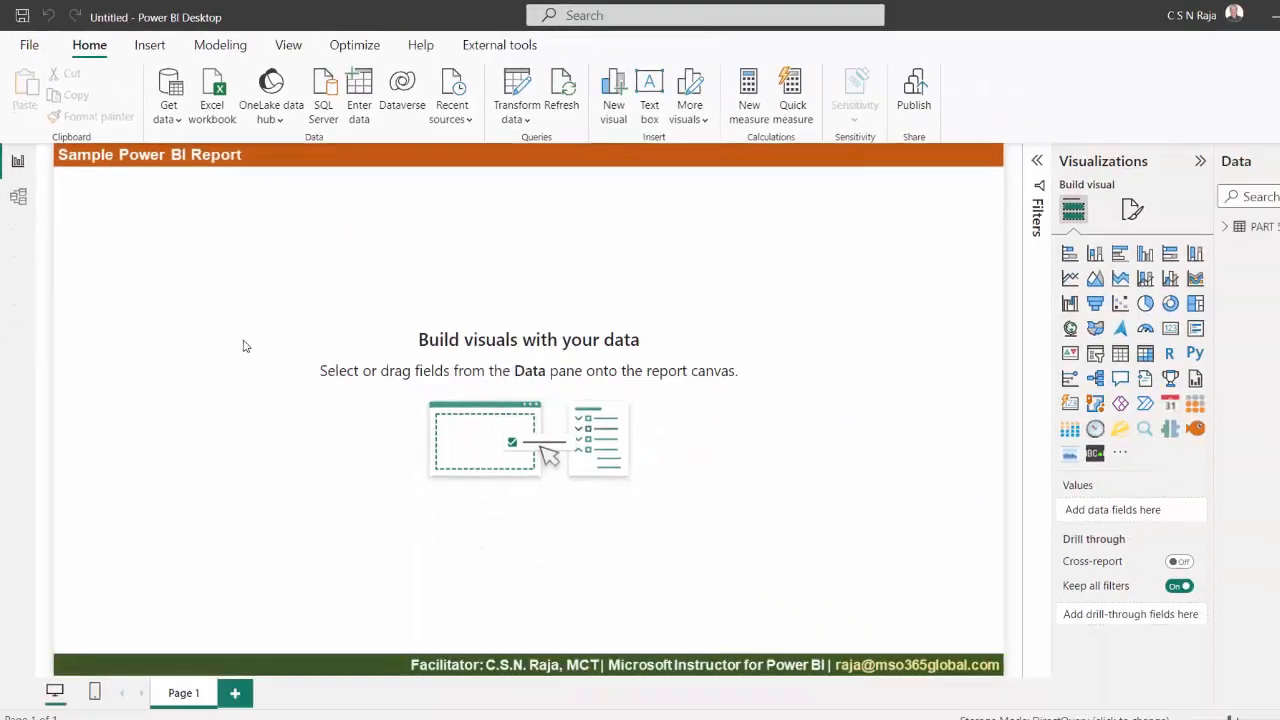
Step: Add a card visual to the report page showing the sum of Profit from PART 5 SAMPLE
left_click(1240, 226)
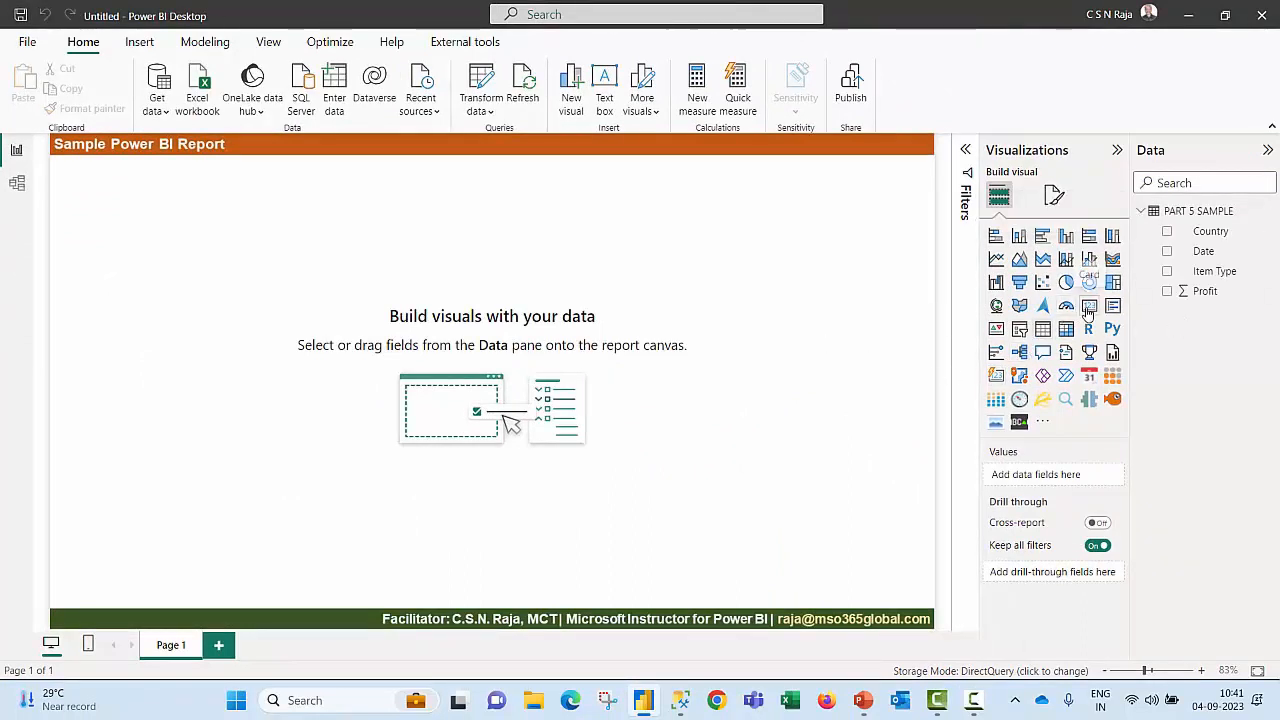
left_click(1088, 310)
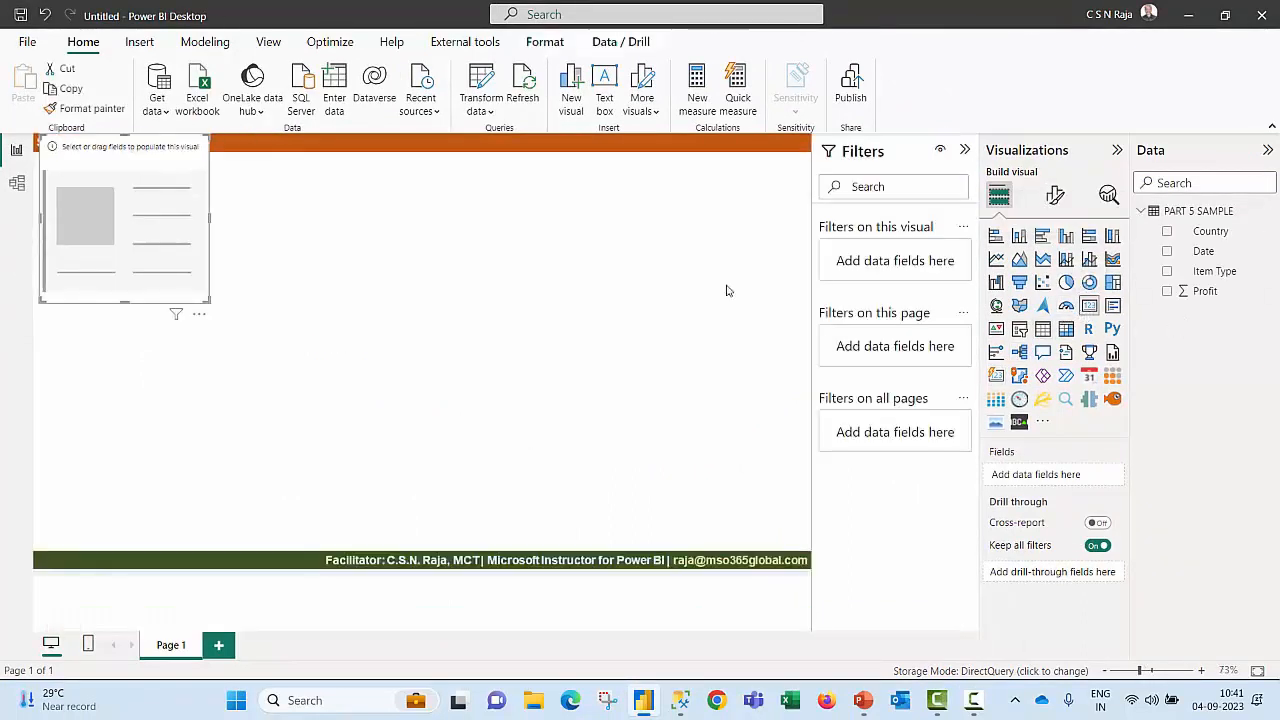
left_click(1167, 291)
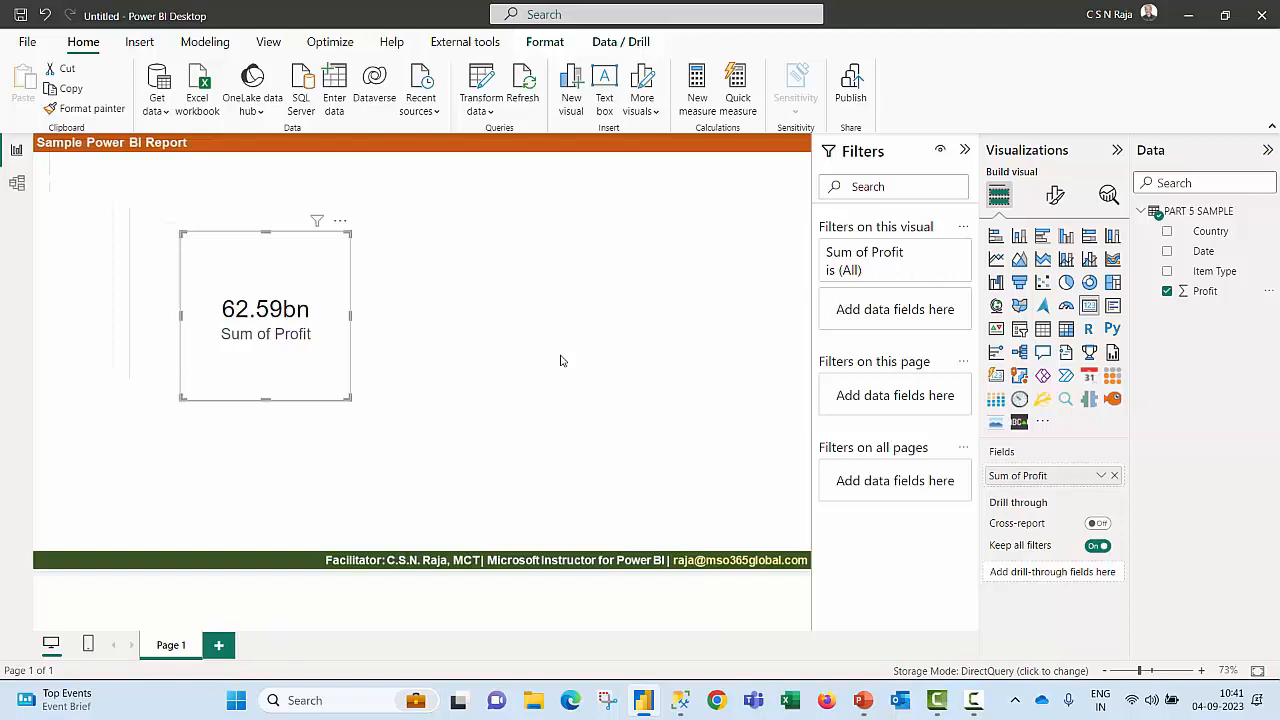
Step: Set the PART 5 SAMPLE table's storage mode to Dual in the model and accept the implications
left_click(17, 183)
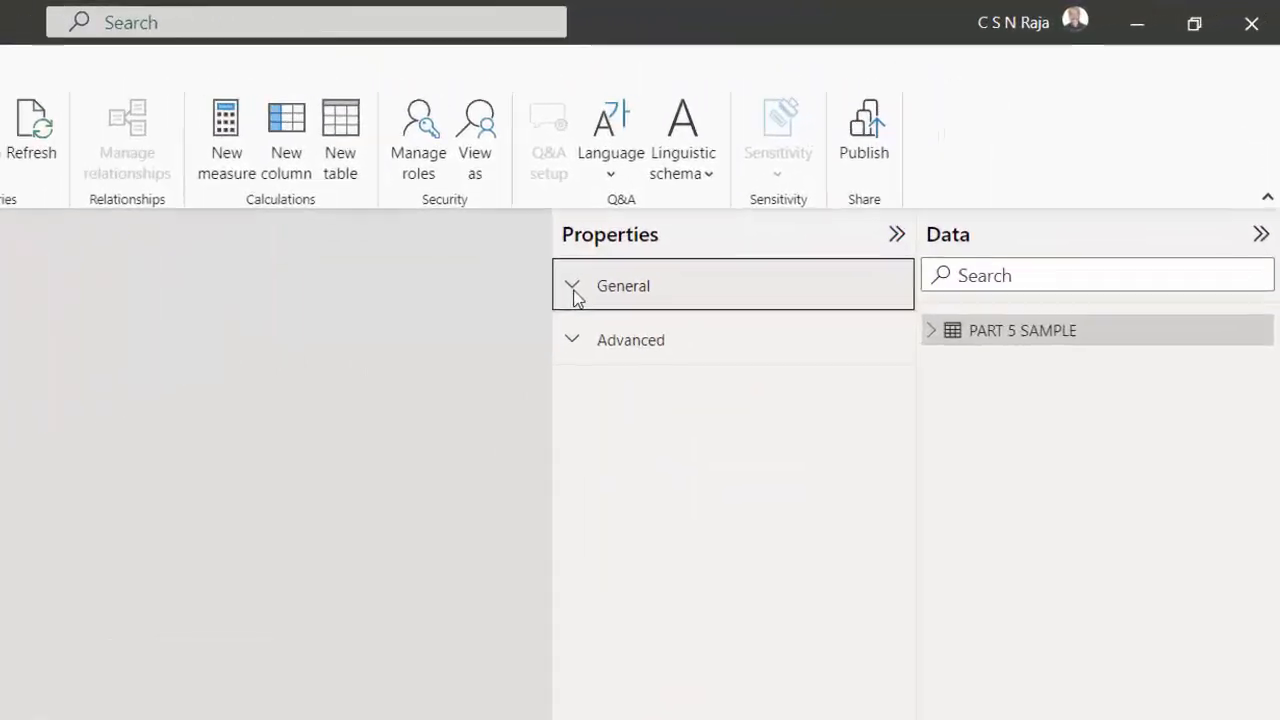
left_click(455, 420)
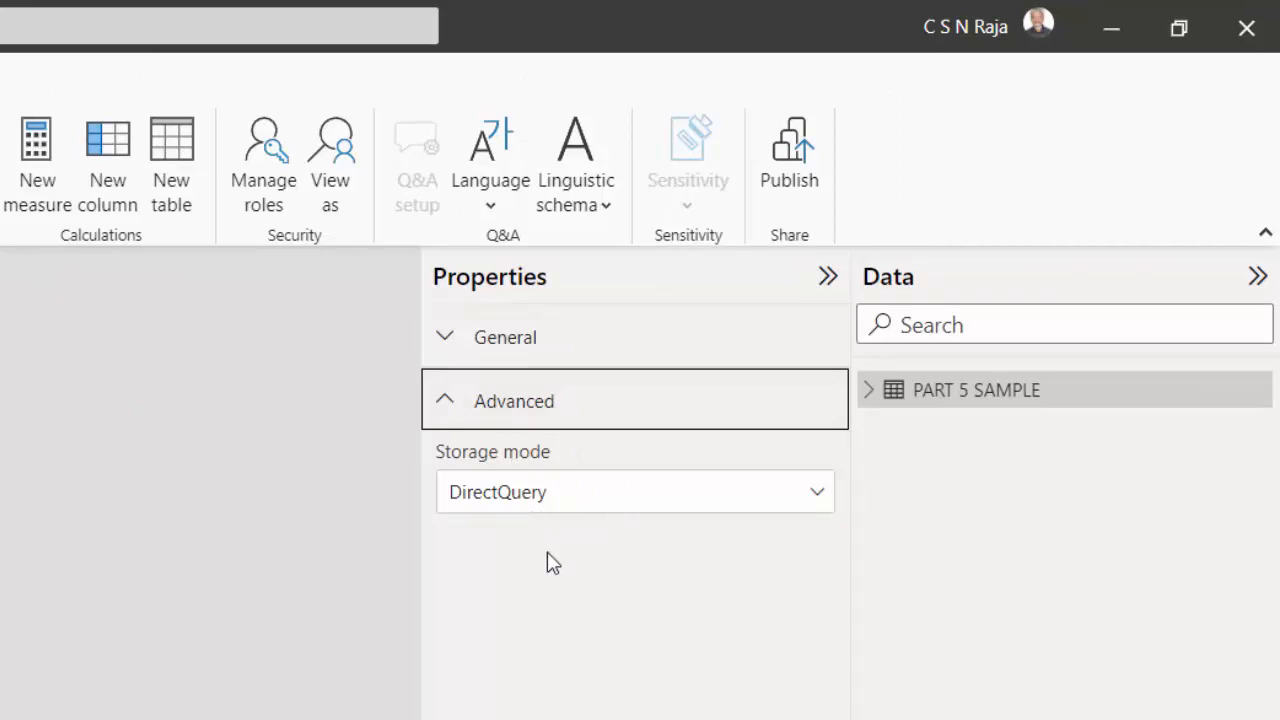
left_click(816, 496)
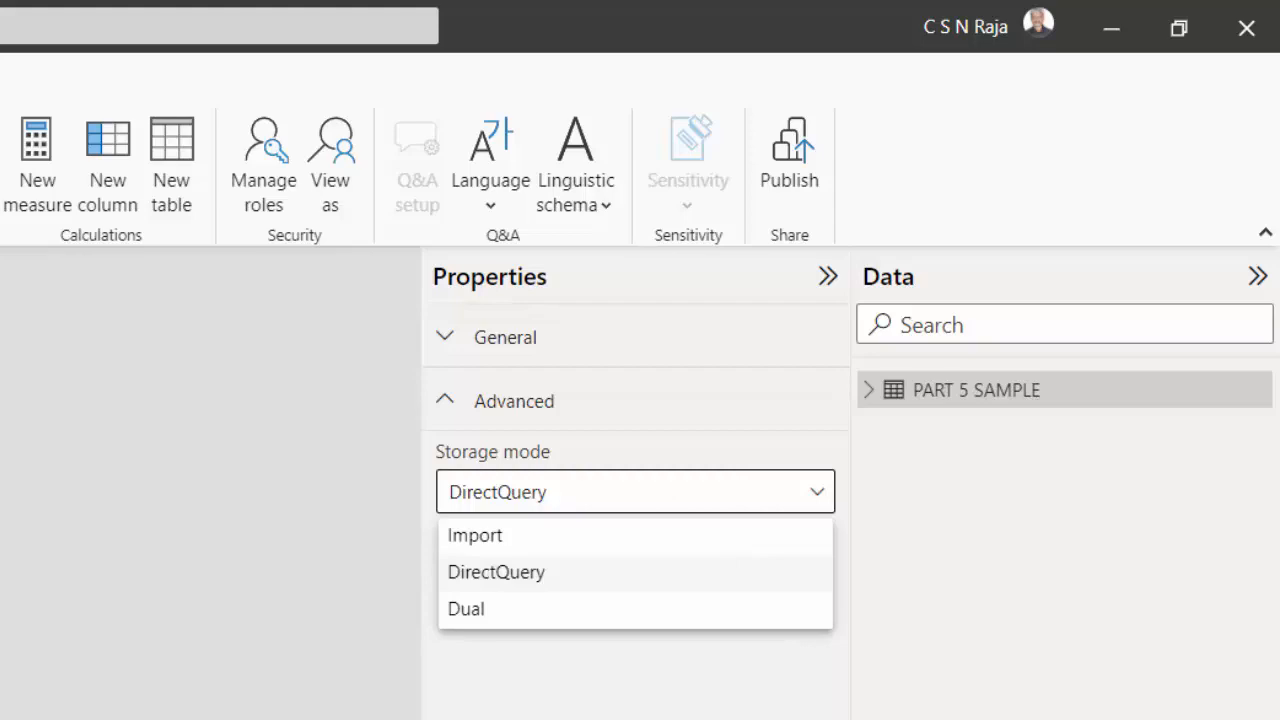
left_click(486, 612)
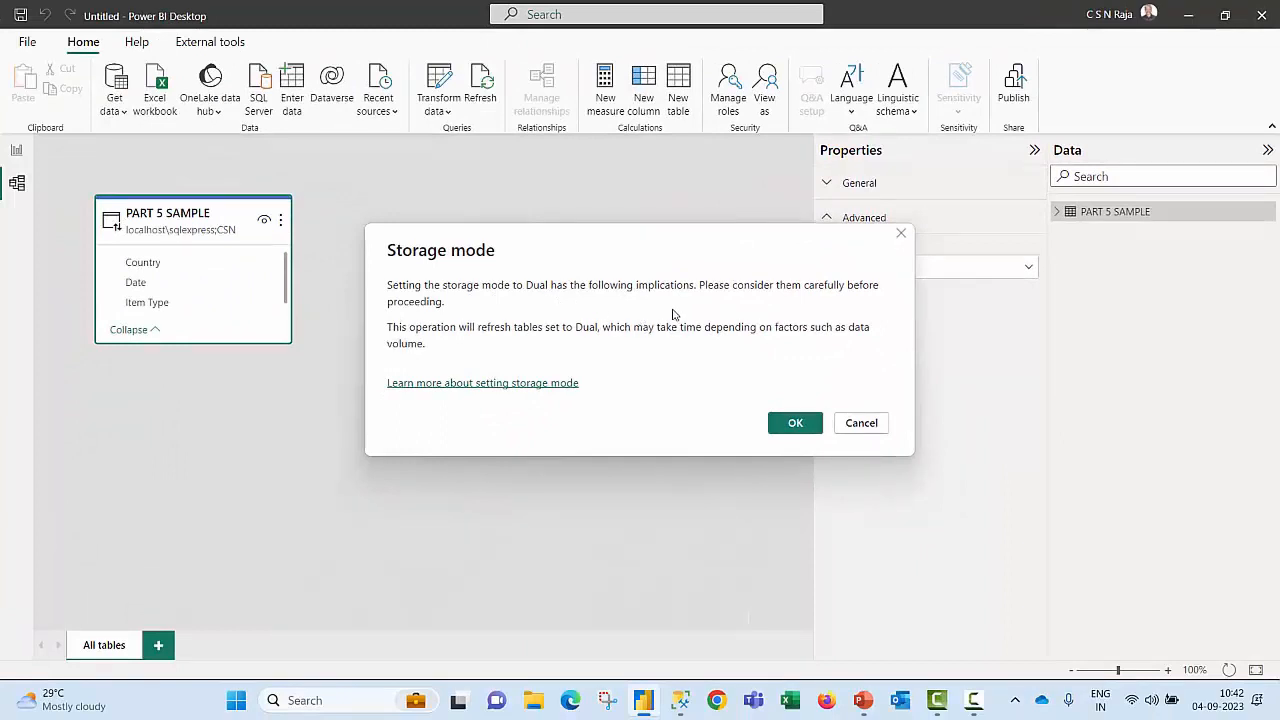
left_click(794, 423)
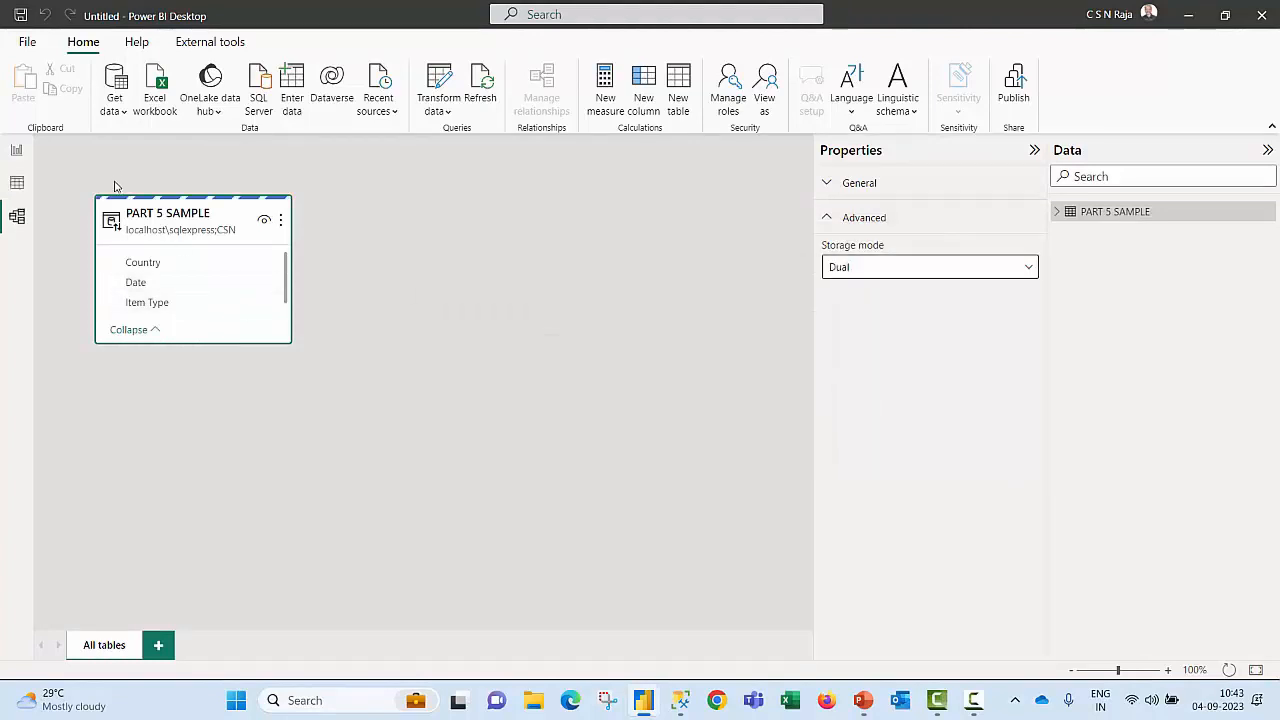
Step: Check the PART 5 SAMPLE table's storage details and its data rows, and return to the model diagram
mouse_move(130, 206)
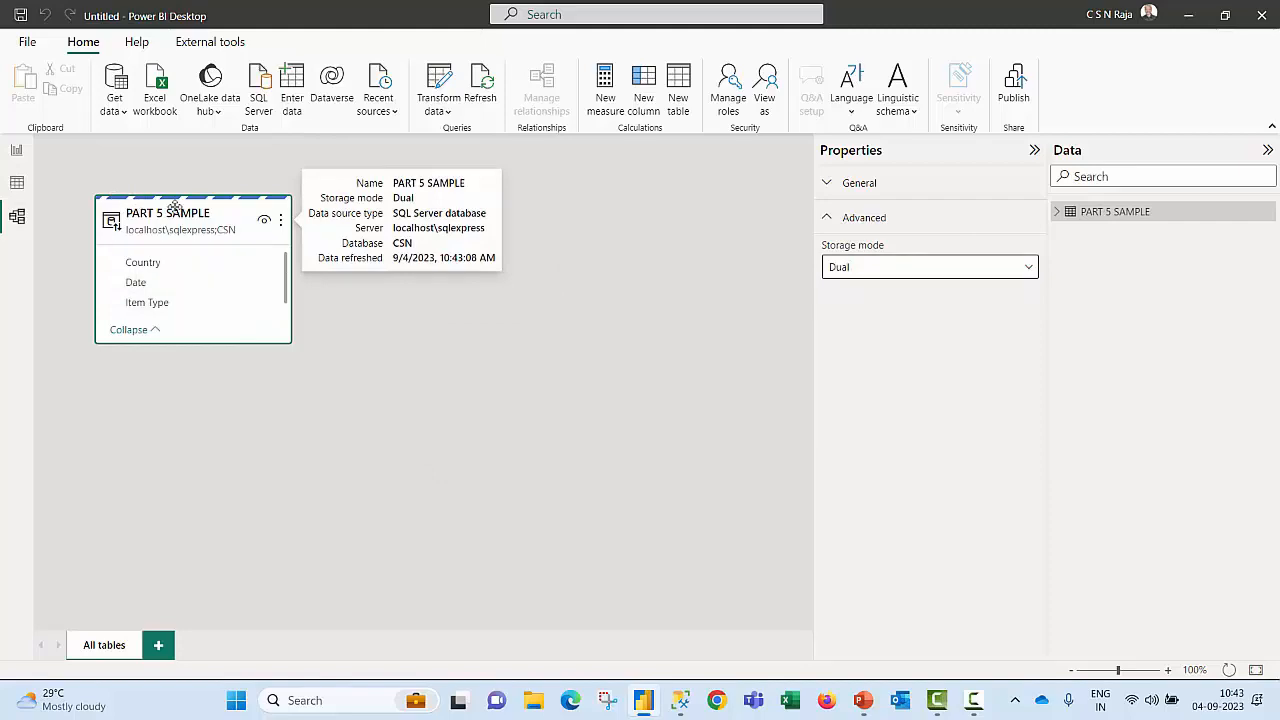
left_click(16, 184)
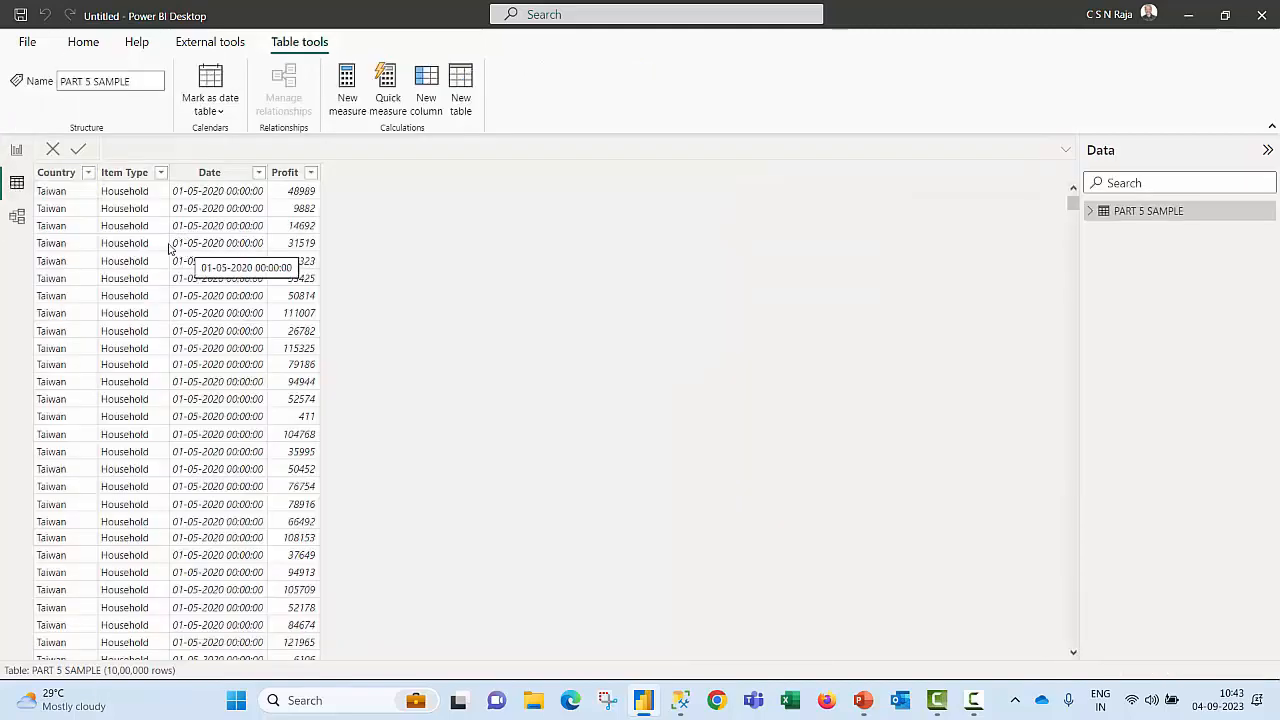
left_click(17, 216)
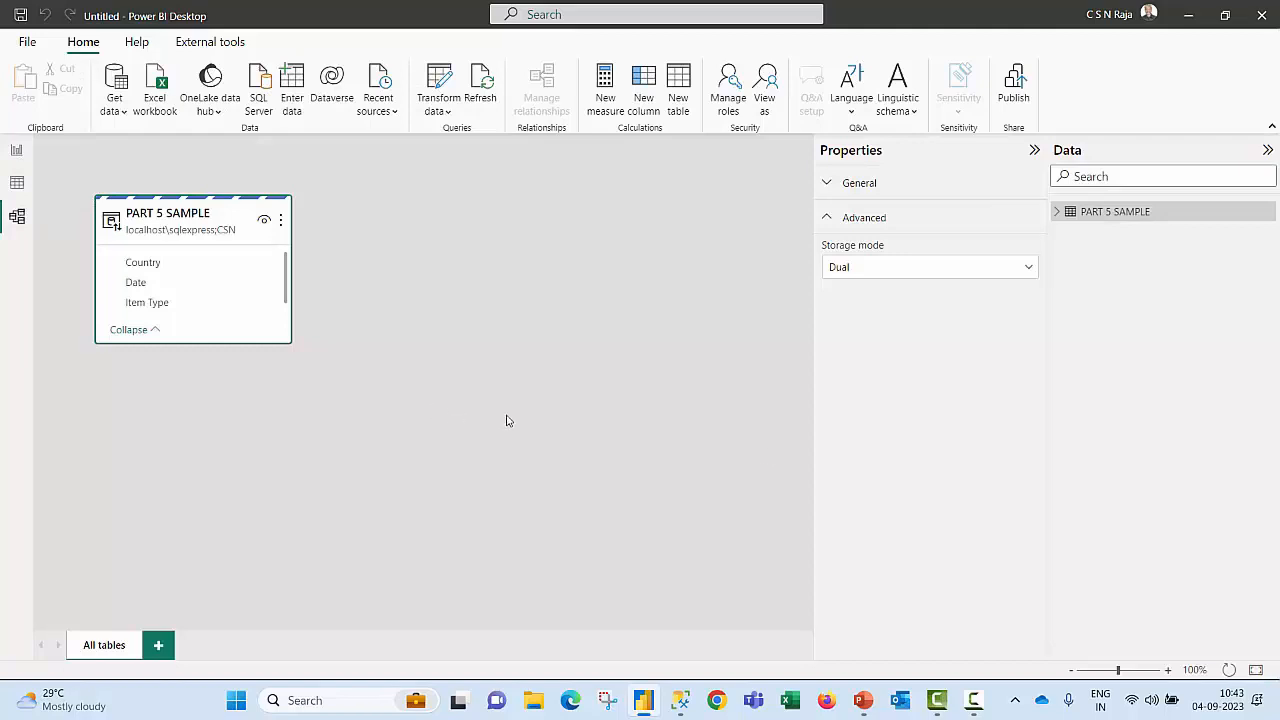
Step: Set the PART 5 SAMPLE table's storage mode to DirectQuery and accept the implications
left_click(1025, 270)
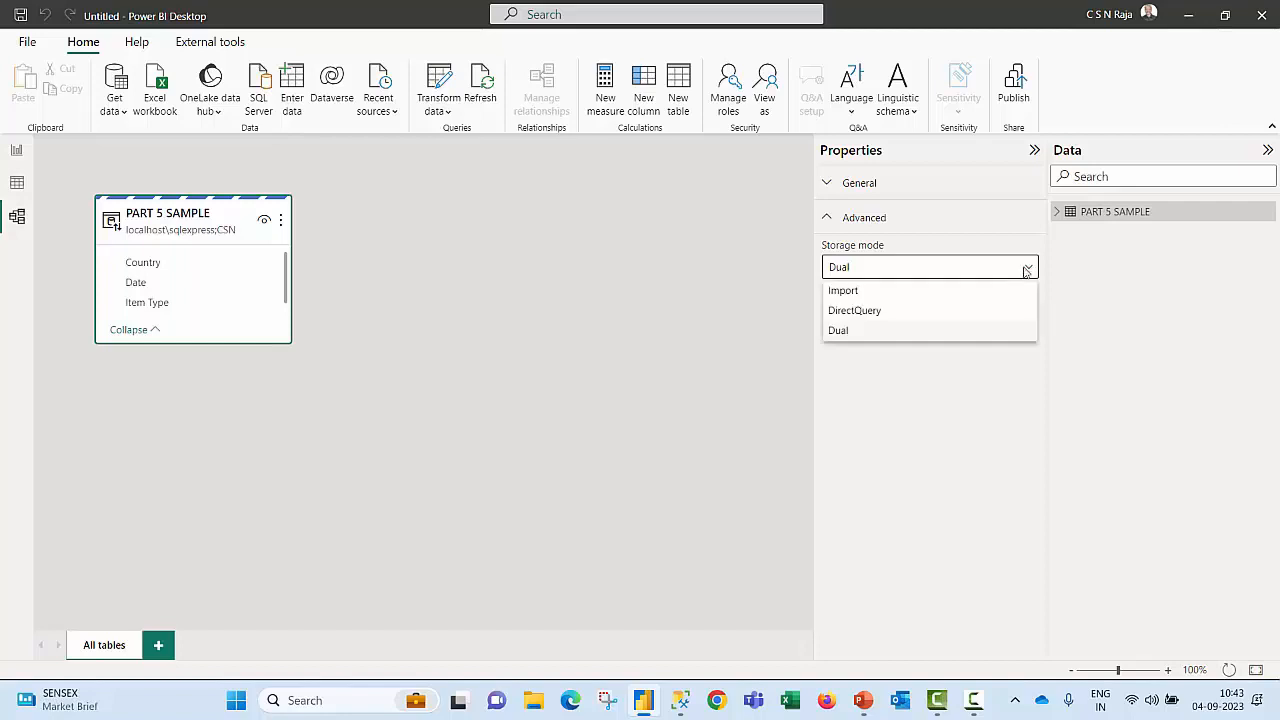
left_click(854, 312)
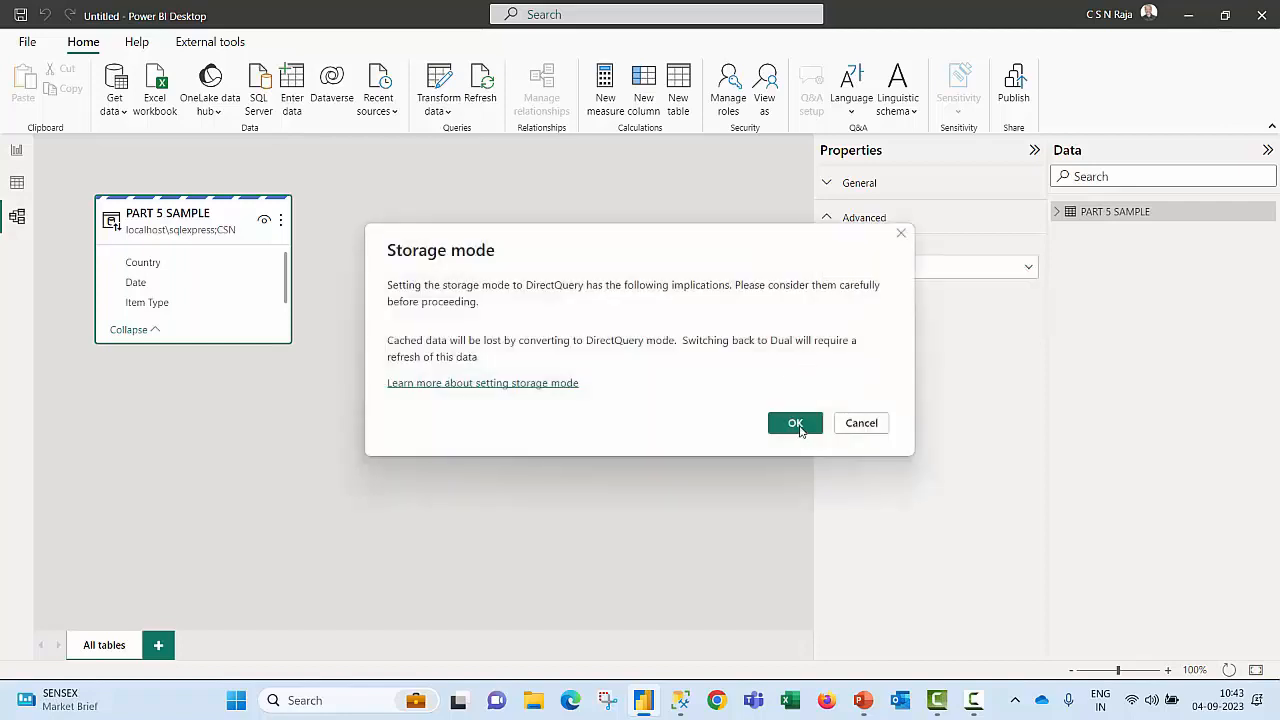
left_click(795, 423)
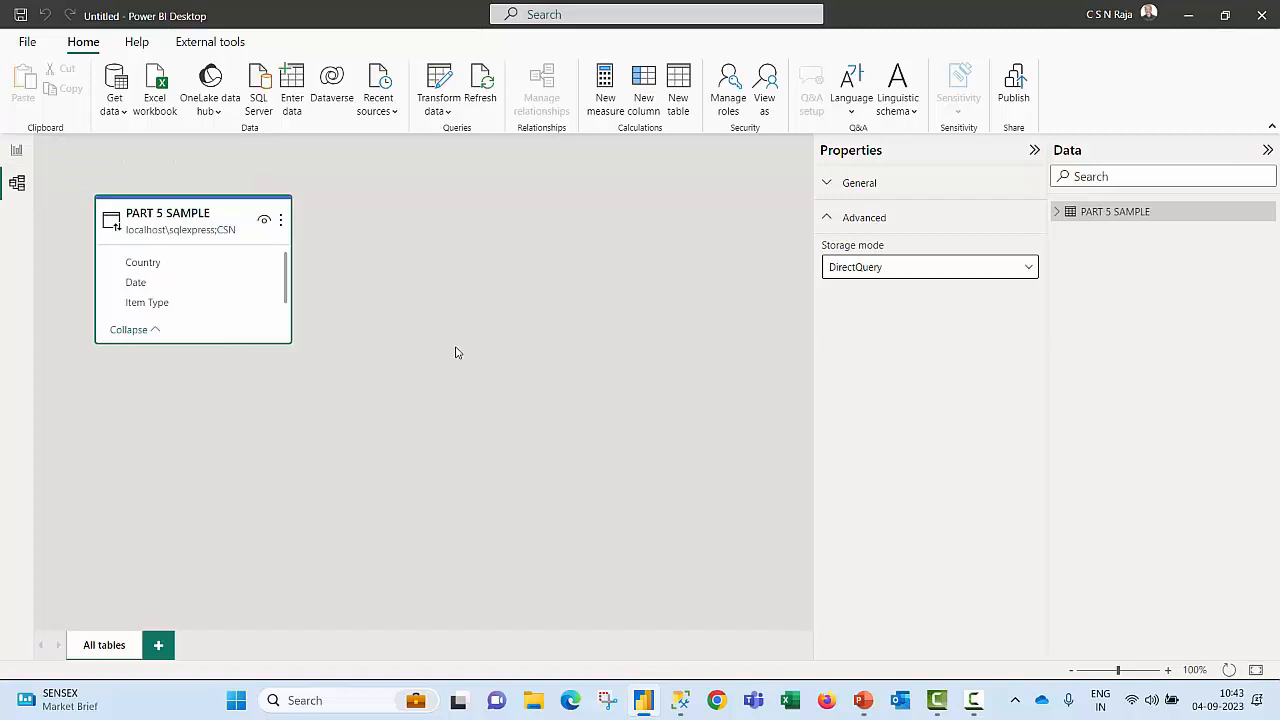
left_click(1028, 270)
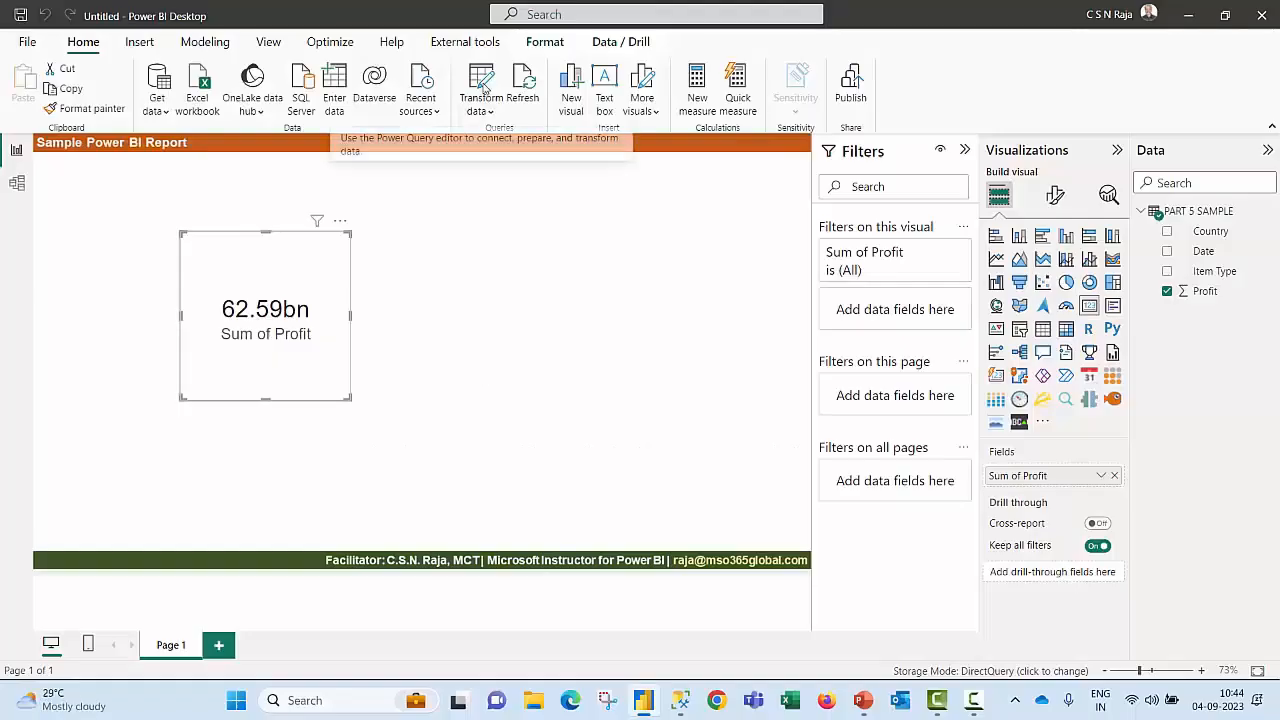
Step: Open PART 5 SAMPLE in Power Query and view the native query behind its Navigation step
left_click(484, 92)
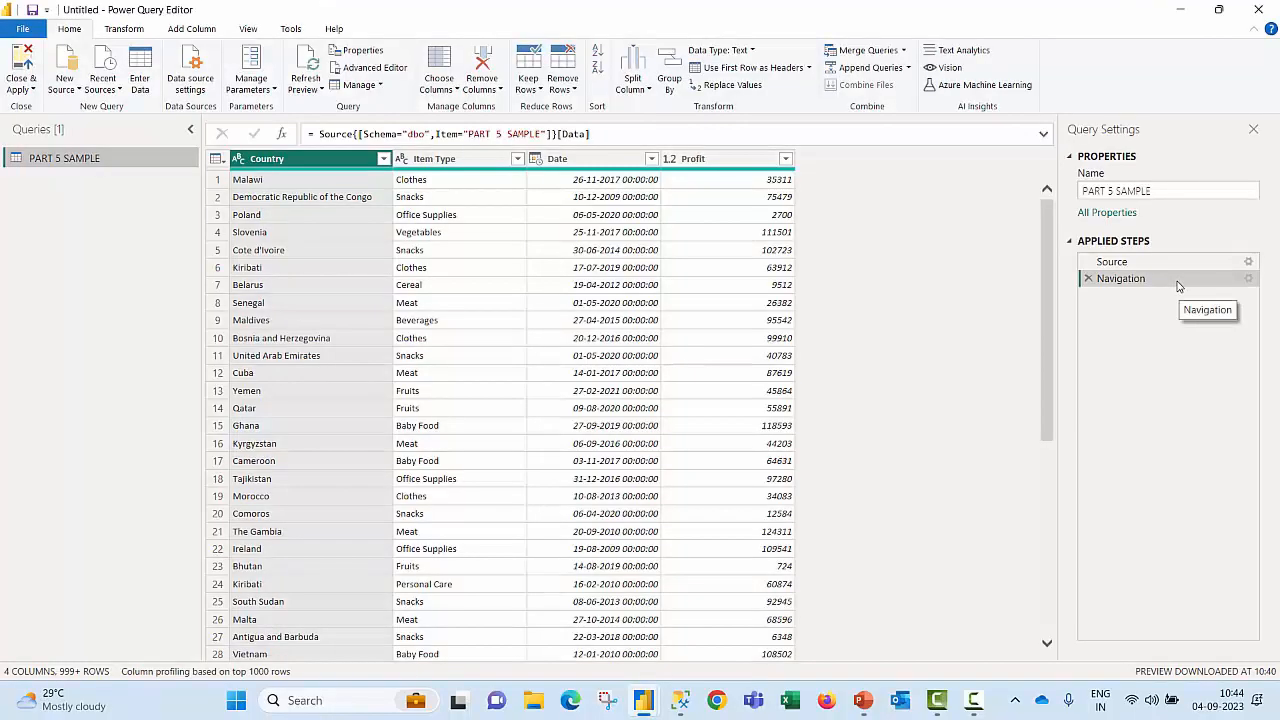
right_click(1180, 282)
left_click(1208, 458)
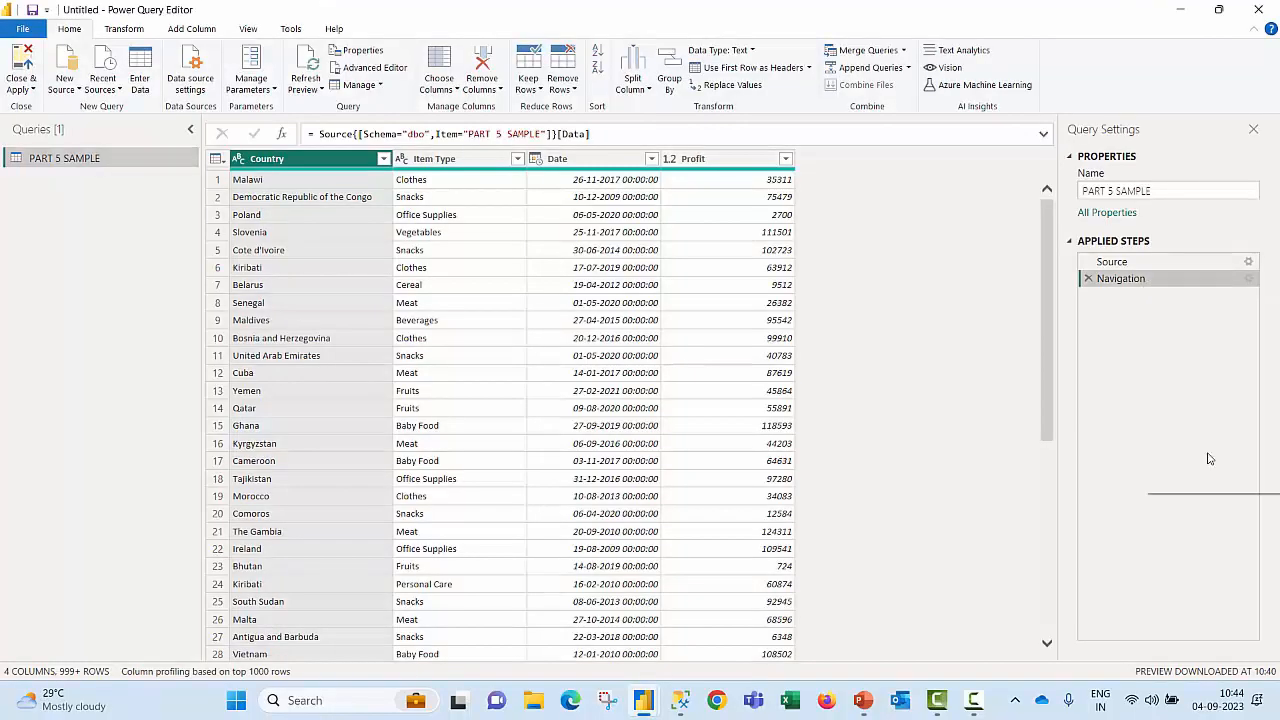
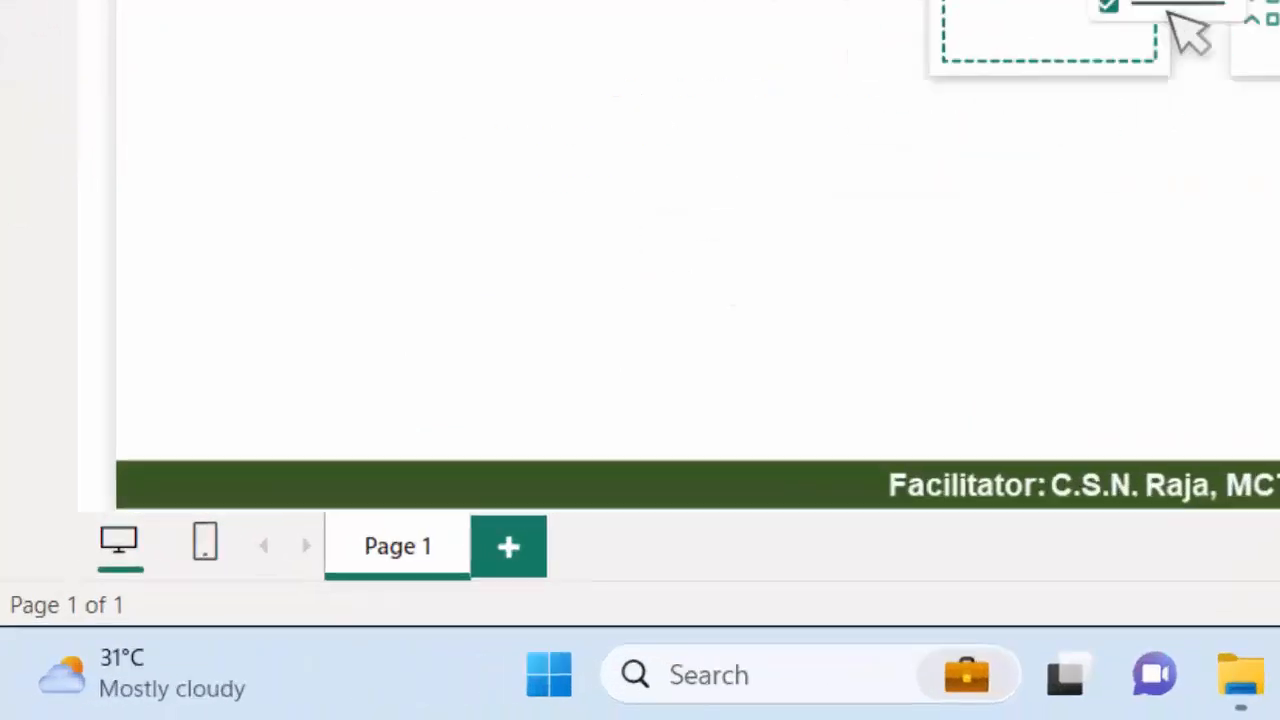
Step: Examine the SalesData table's rows and the distinct values of its Country column, and return to the report page
left_click(17, 186)
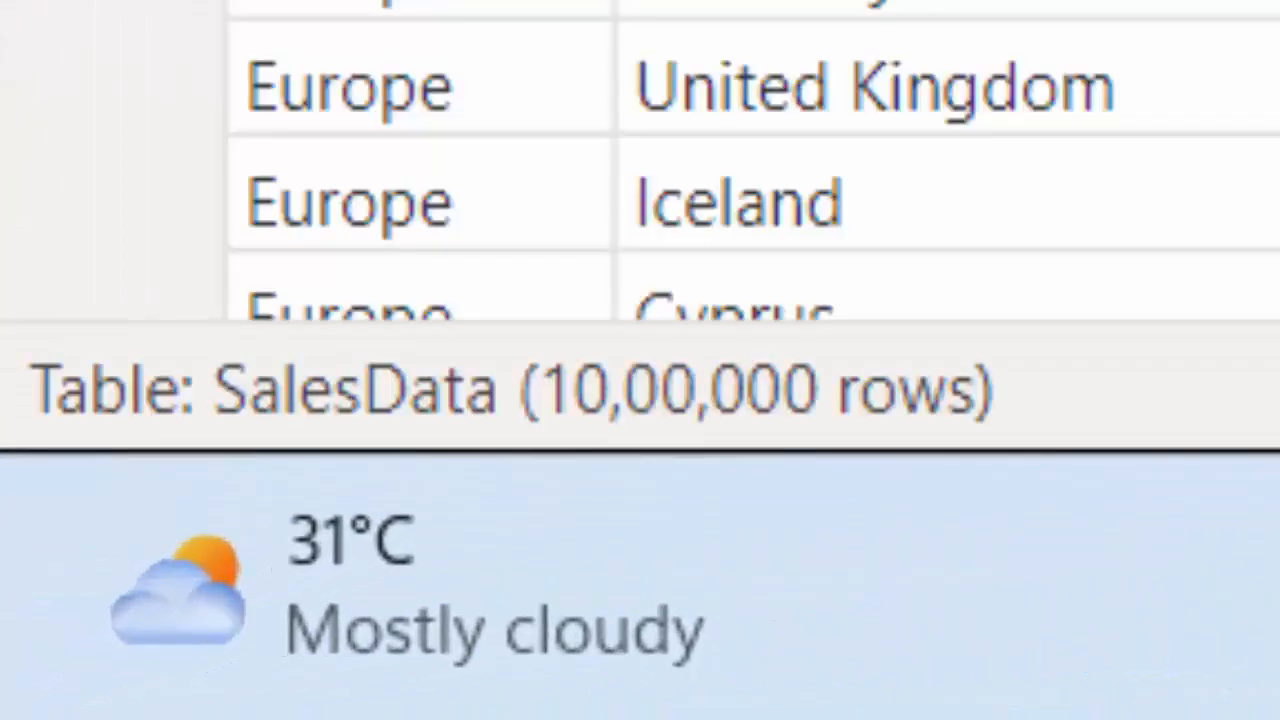
left_click(1272, 4)
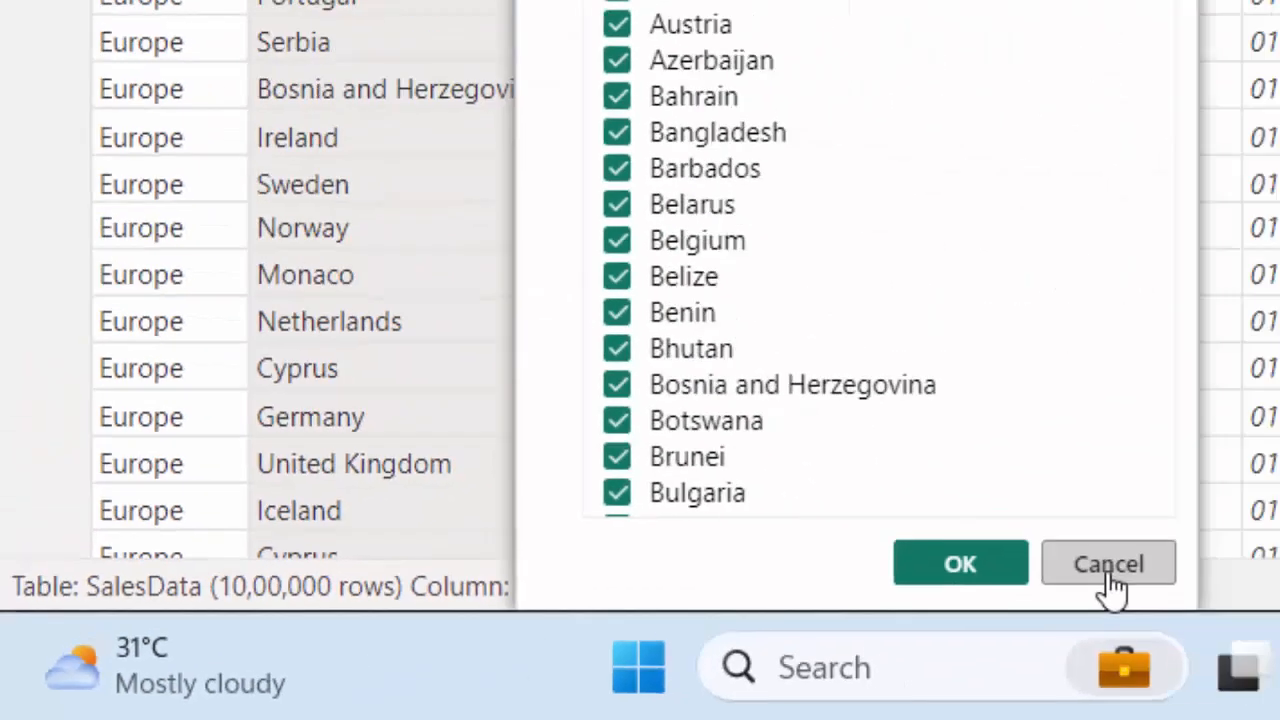
left_click(1110, 588)
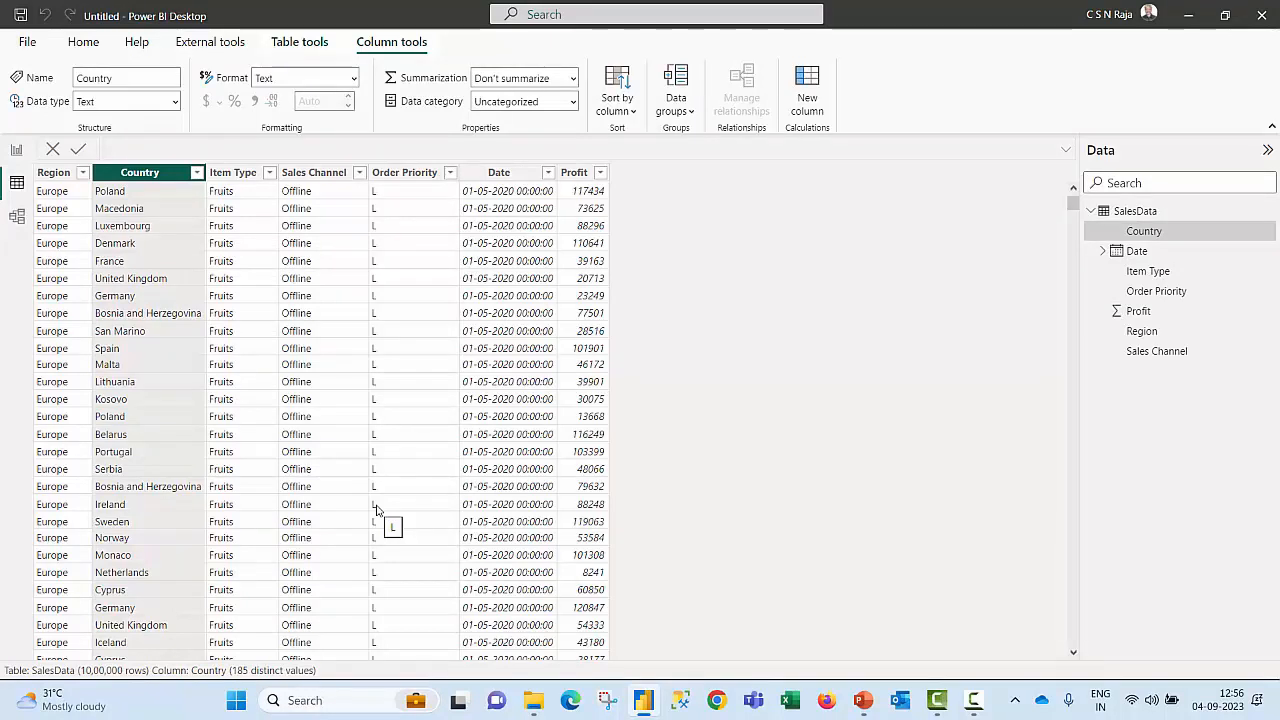
left_click(16, 150)
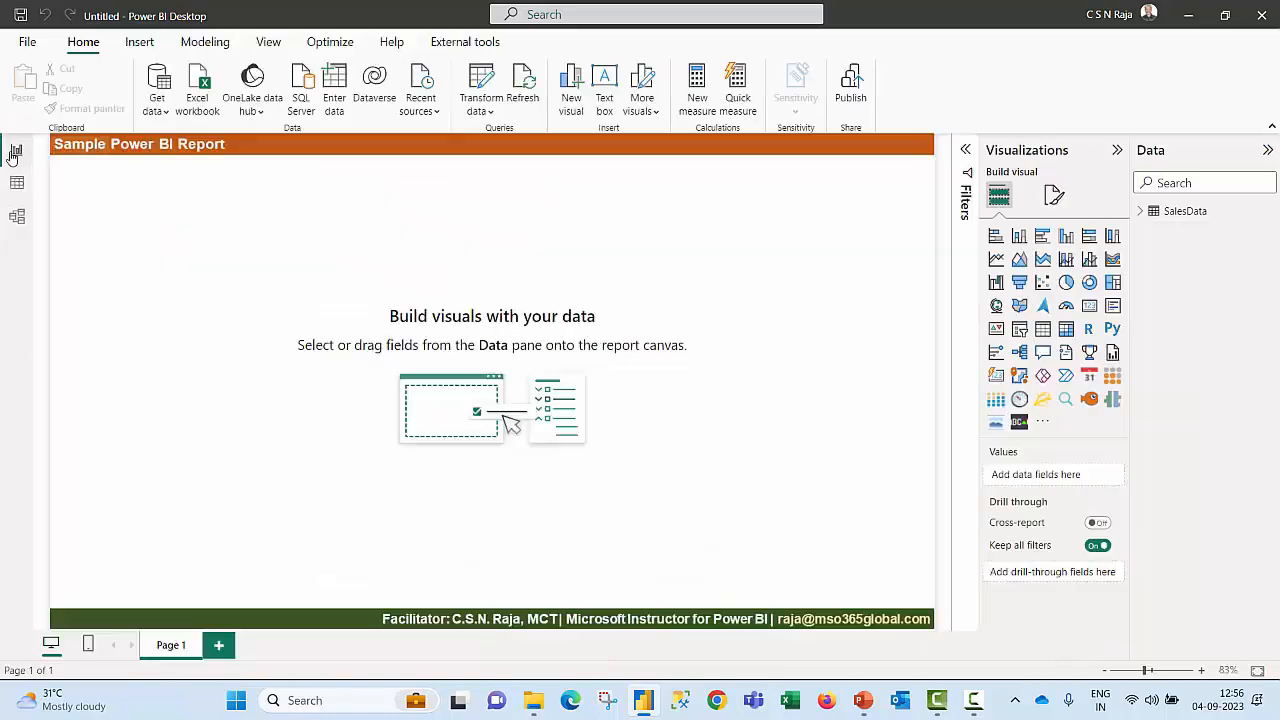
Step: In Power Query, add the SalesData Country column as a new query and remove the duplicates from the list
left_click(481, 100)
left_click(515, 138)
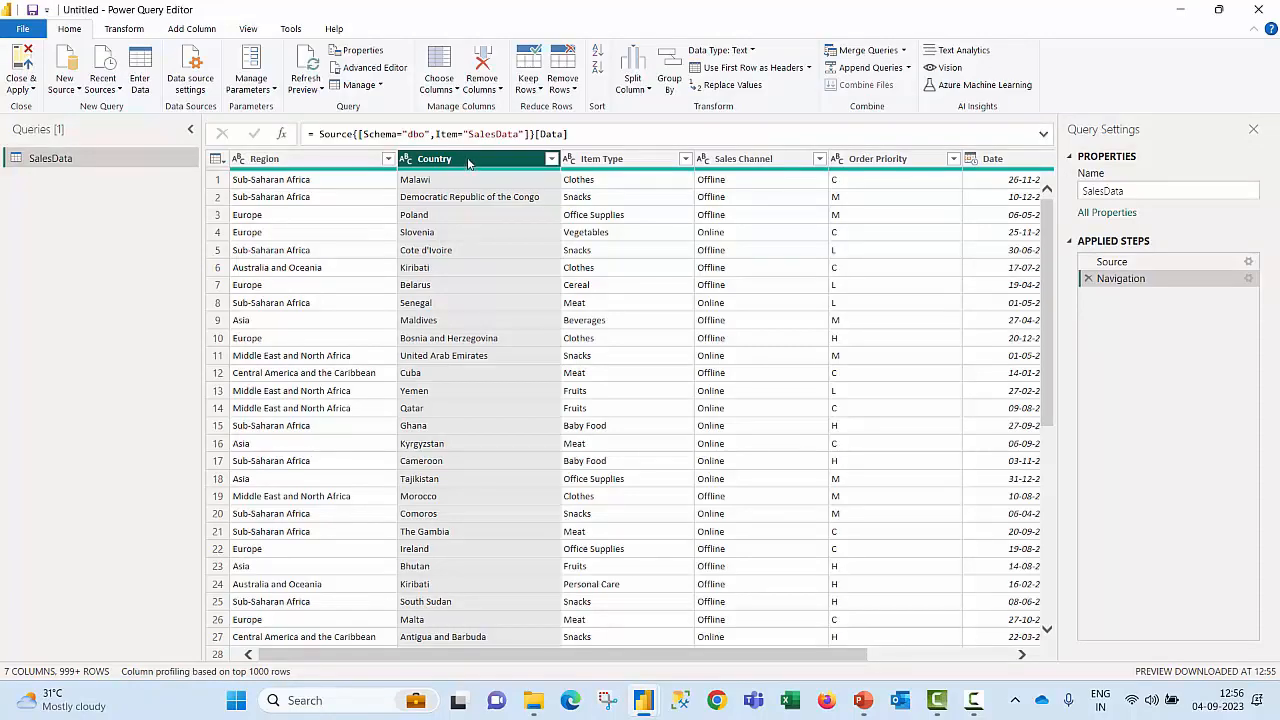
right_click(465, 161)
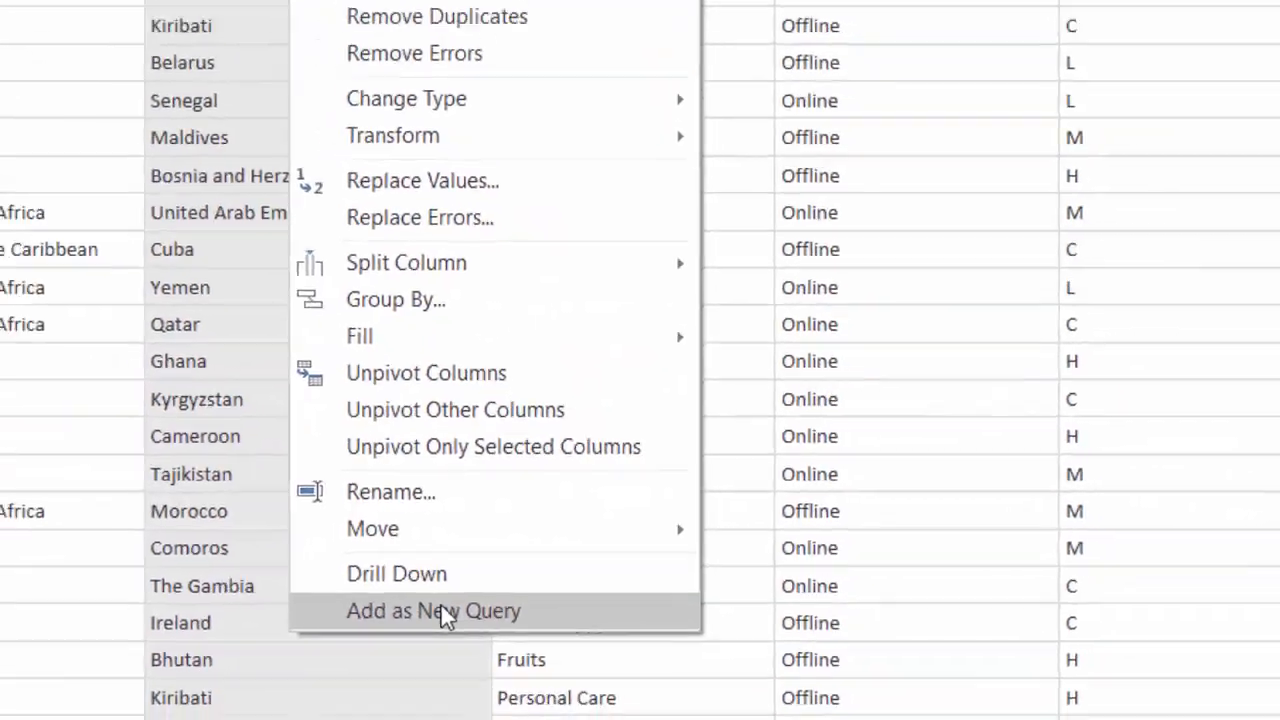
left_click(418, 634)
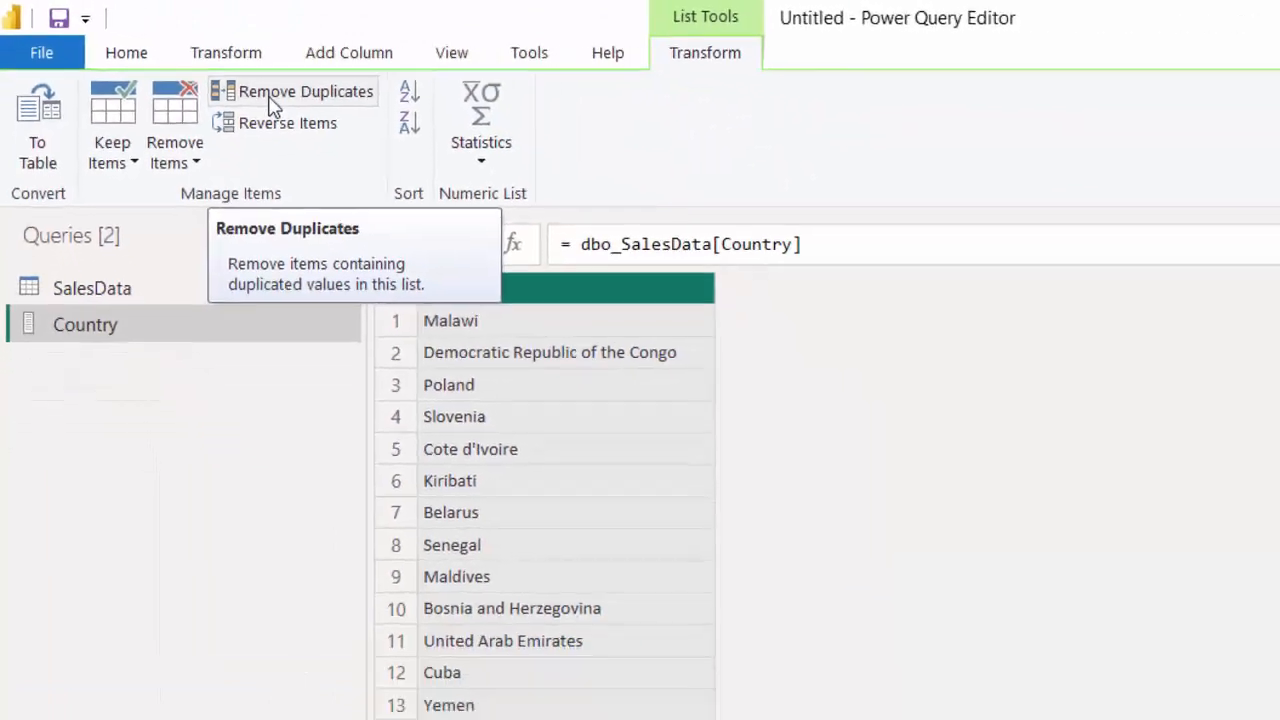
left_click(378, 138)
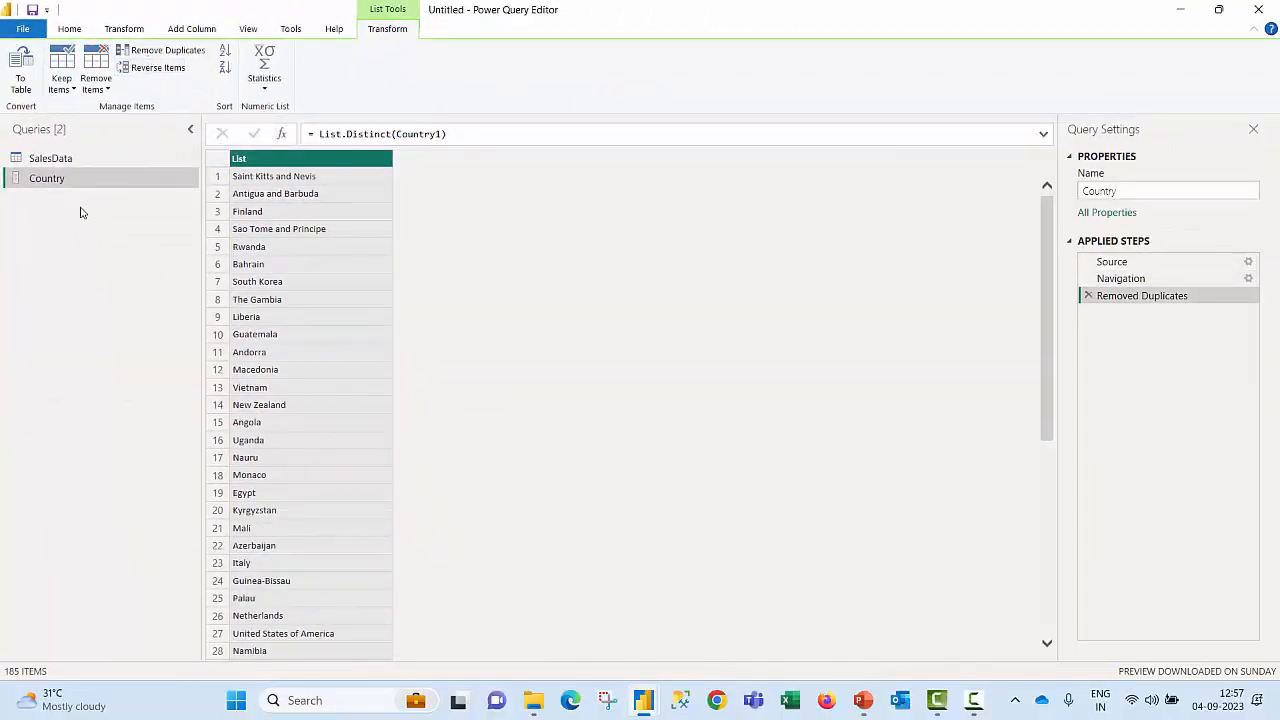
Step: Create a new required parameter named paramCountry with the Text type
left_click(63, 159)
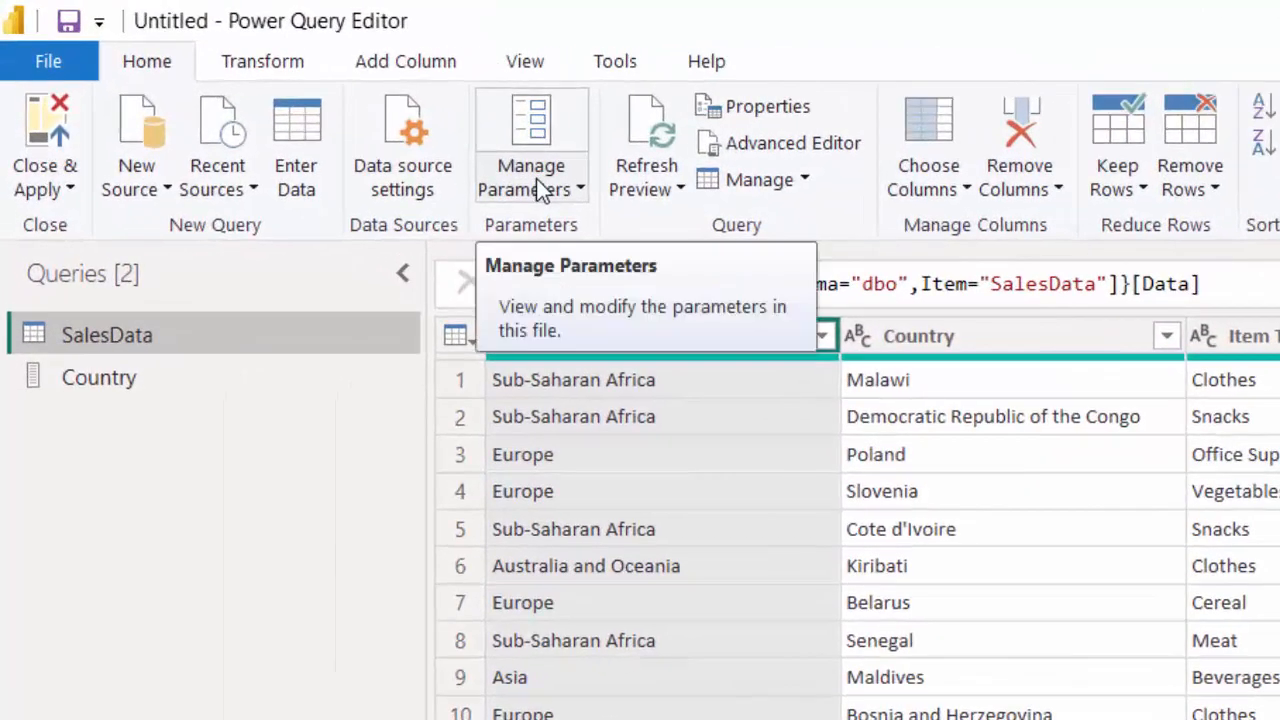
left_click(537, 179)
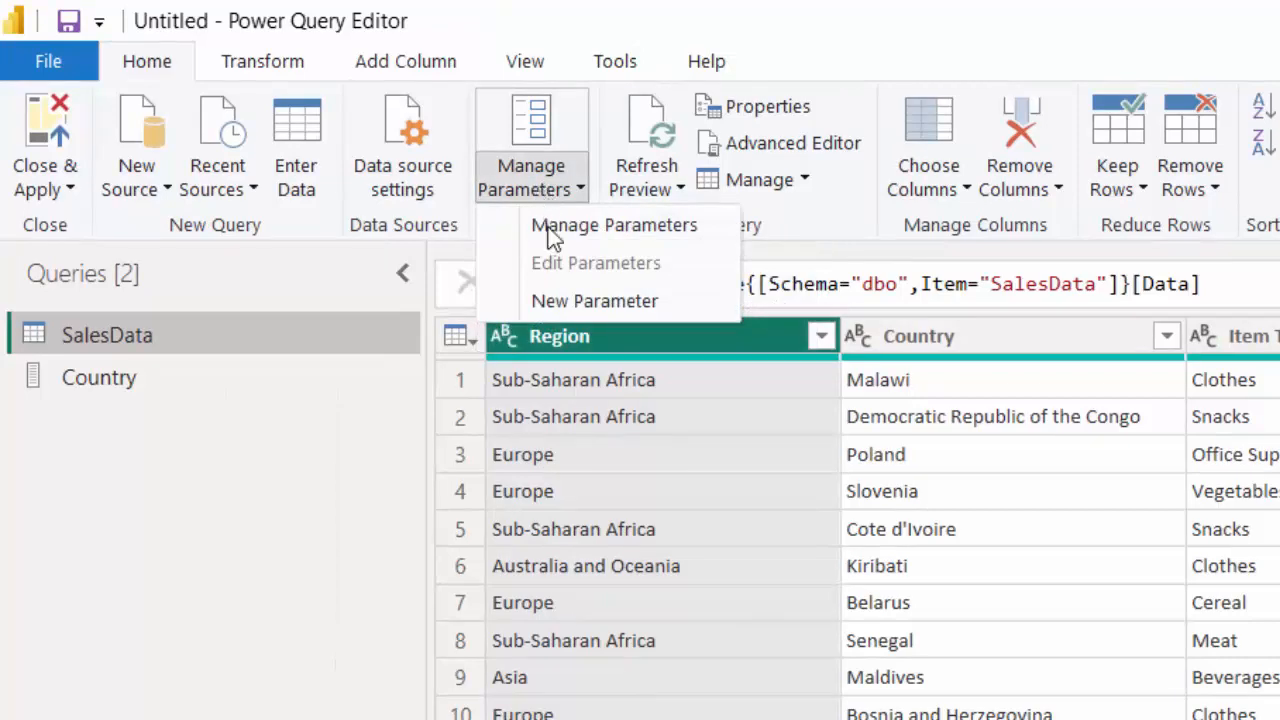
left_click(583, 299)
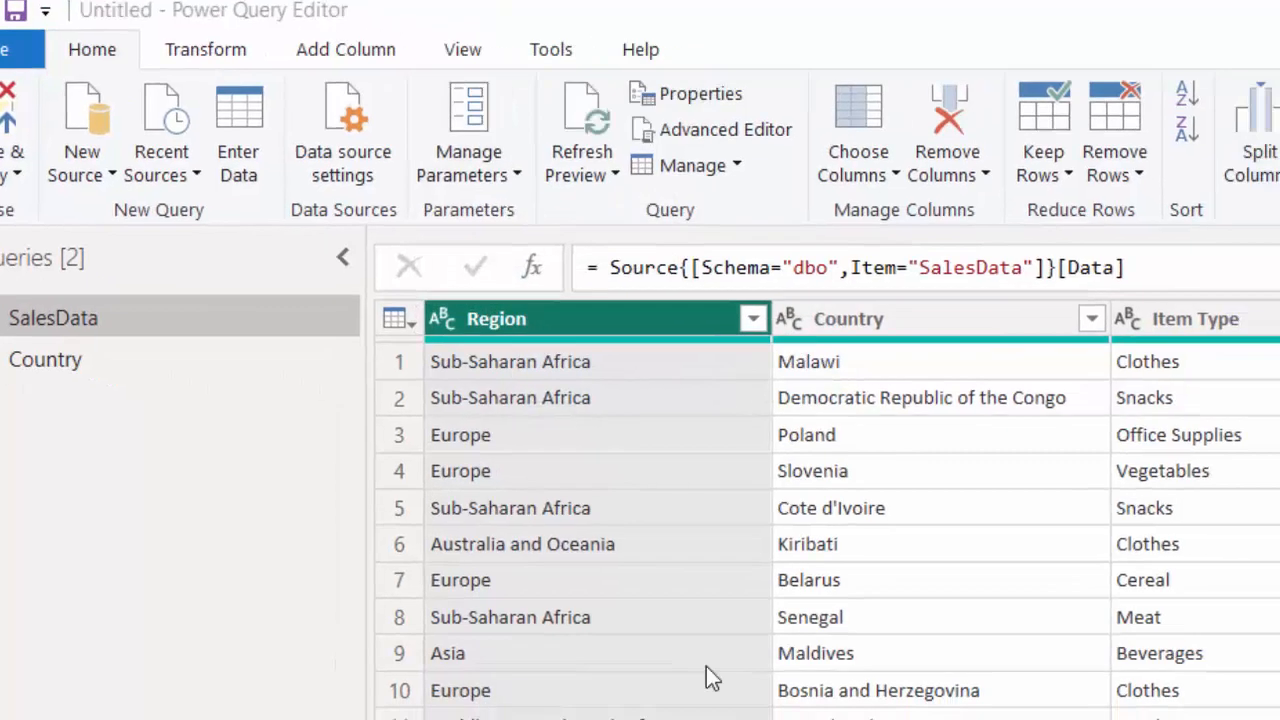
type("P")
key("BackSpace")
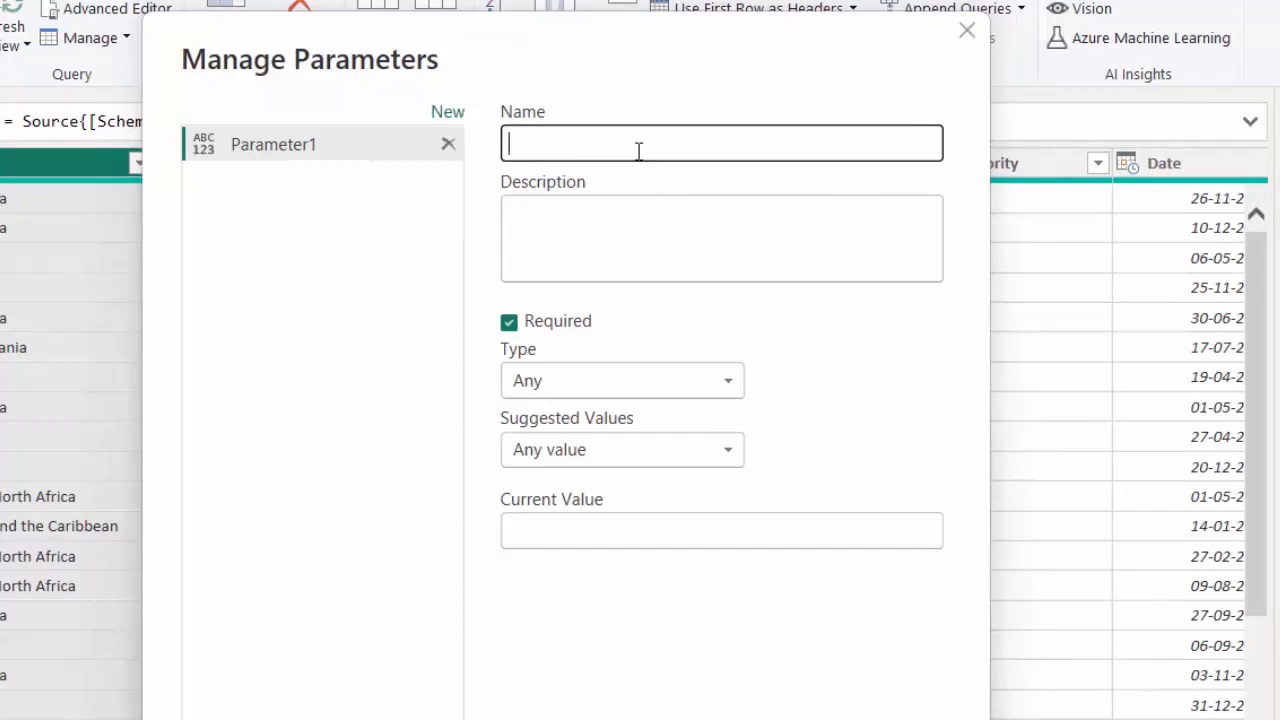
type("paramCountry")
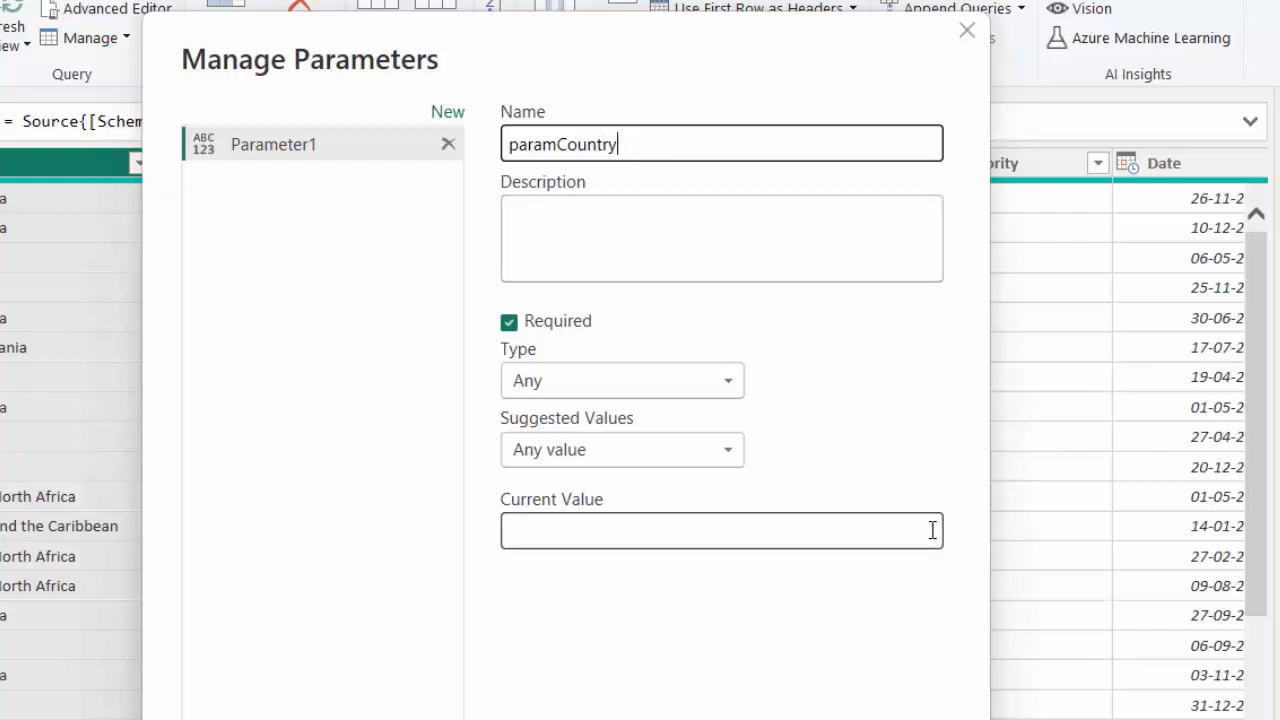
left_click(731, 396)
left_click(535, 611)
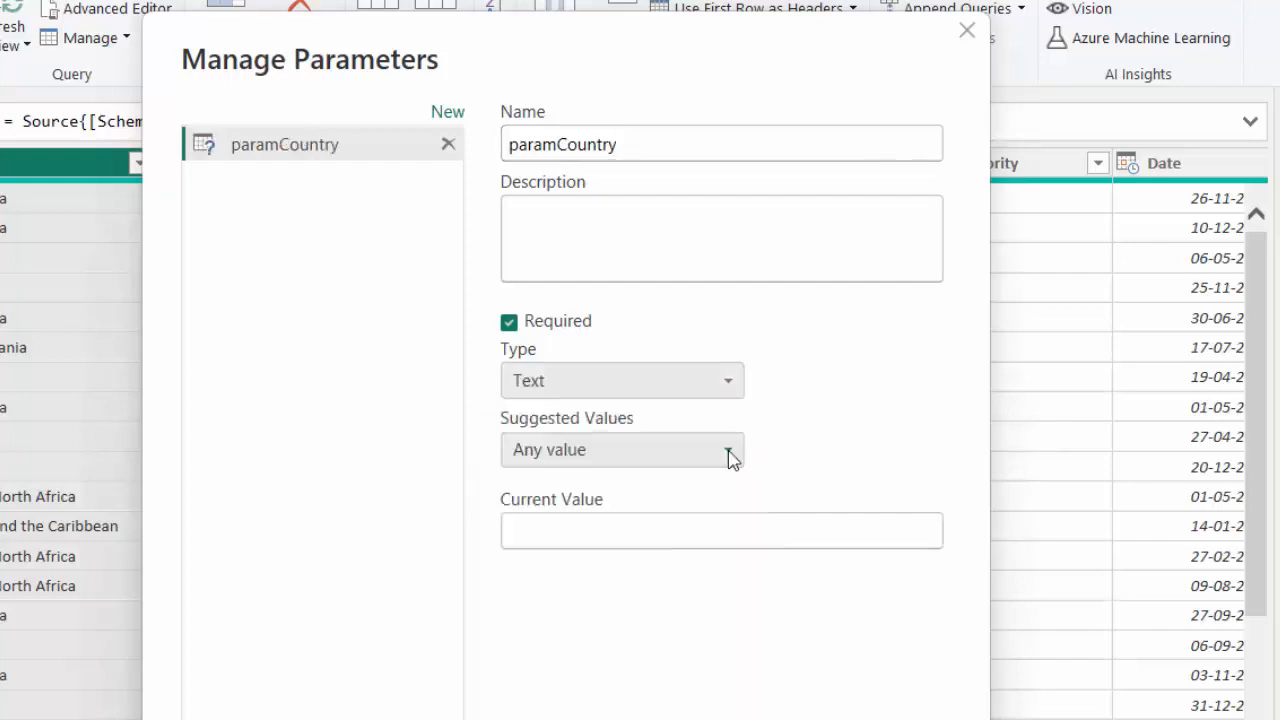
Step: Take paramCountry's suggested values from the Country query, set its current value to India and create the parameter
left_click(727, 451)
left_click(584, 553)
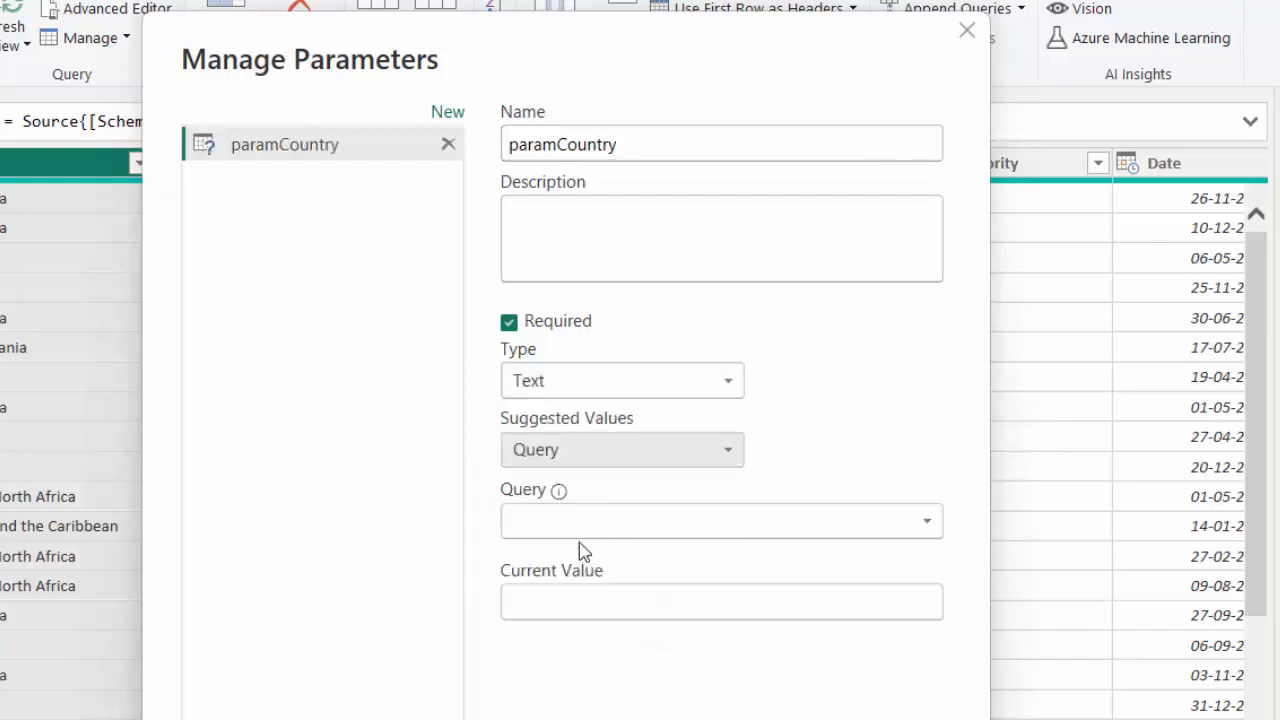
left_click(579, 533)
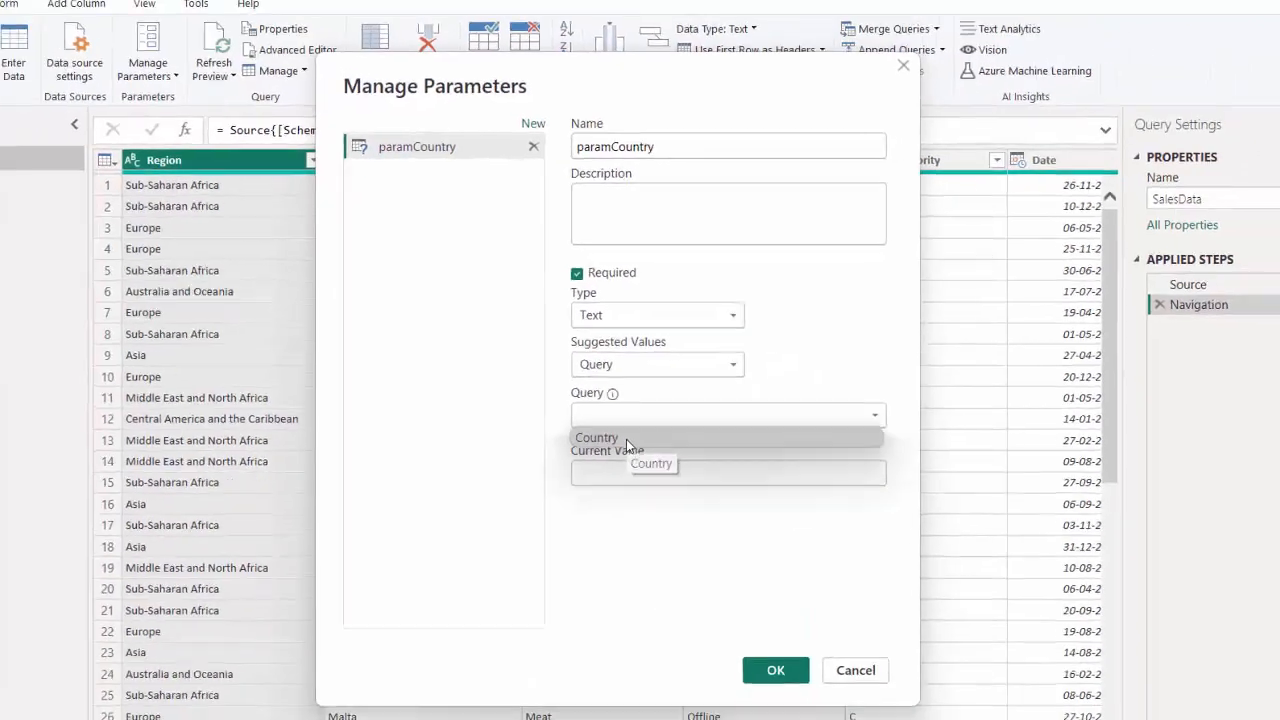
left_click(626, 439)
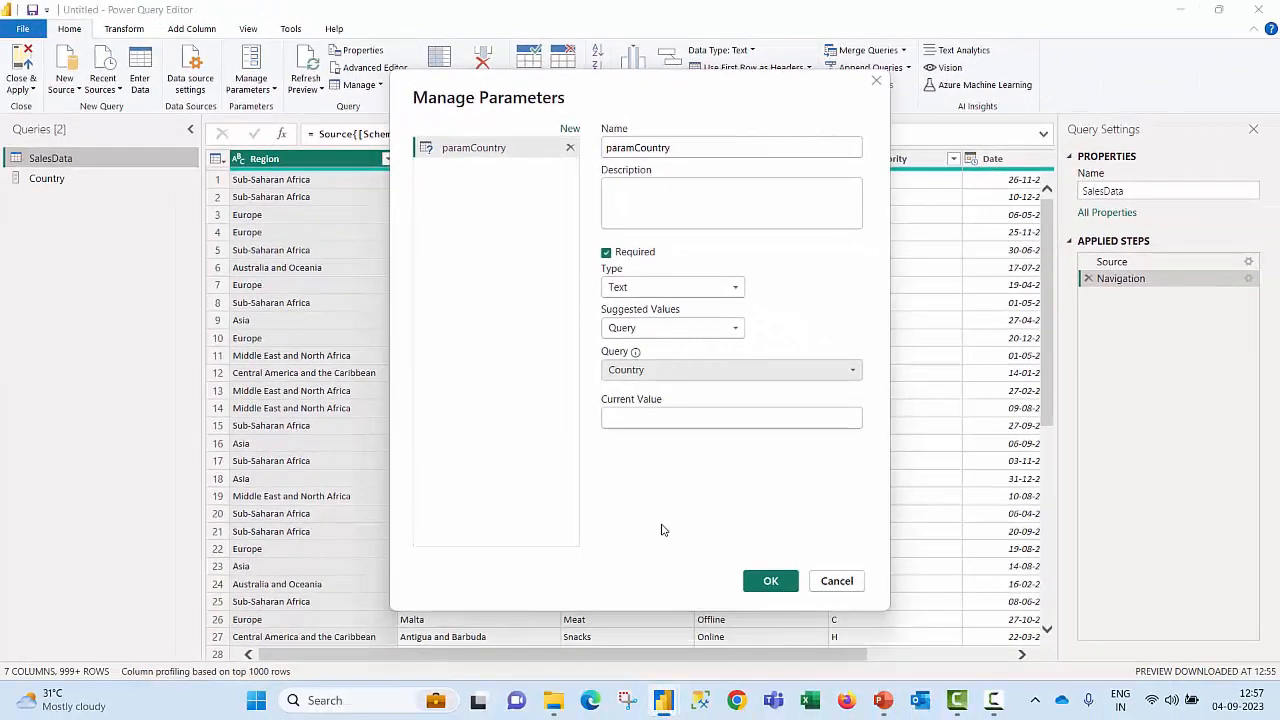
key("Tab")
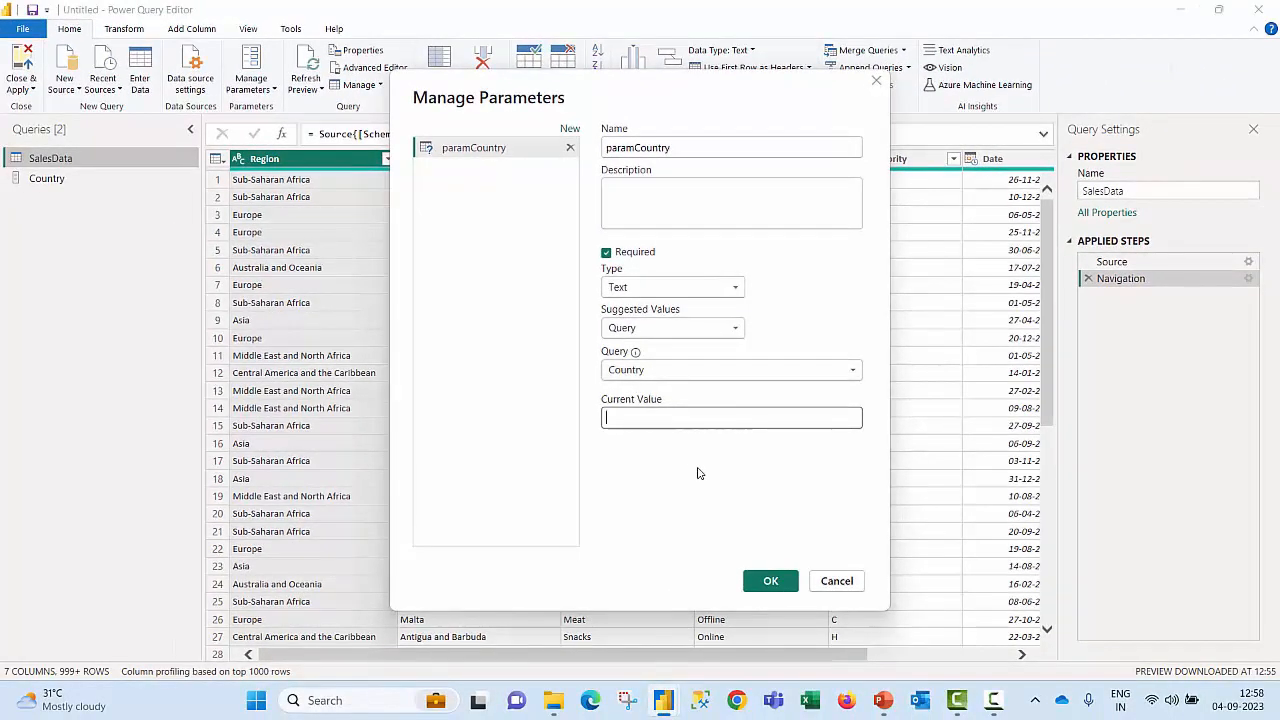
type("India")
left_click(770, 581)
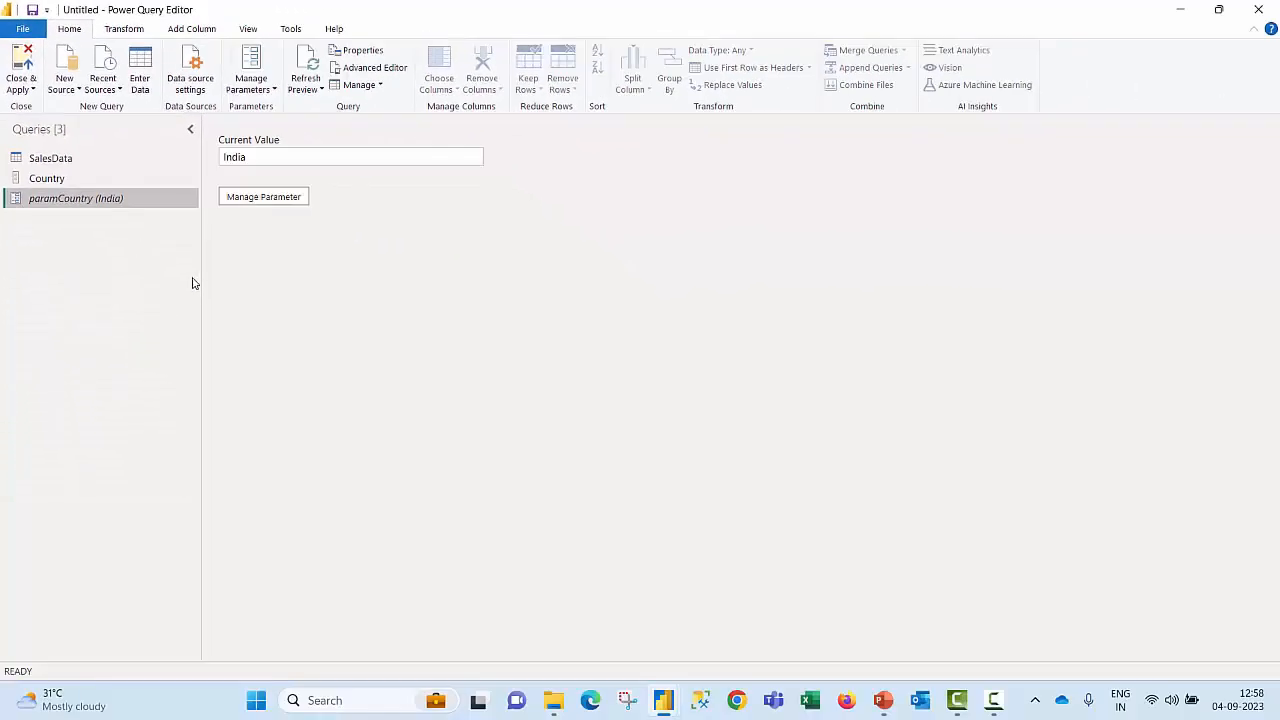
Step: Filter the SalesData query's Country column to India
left_click(63, 162)
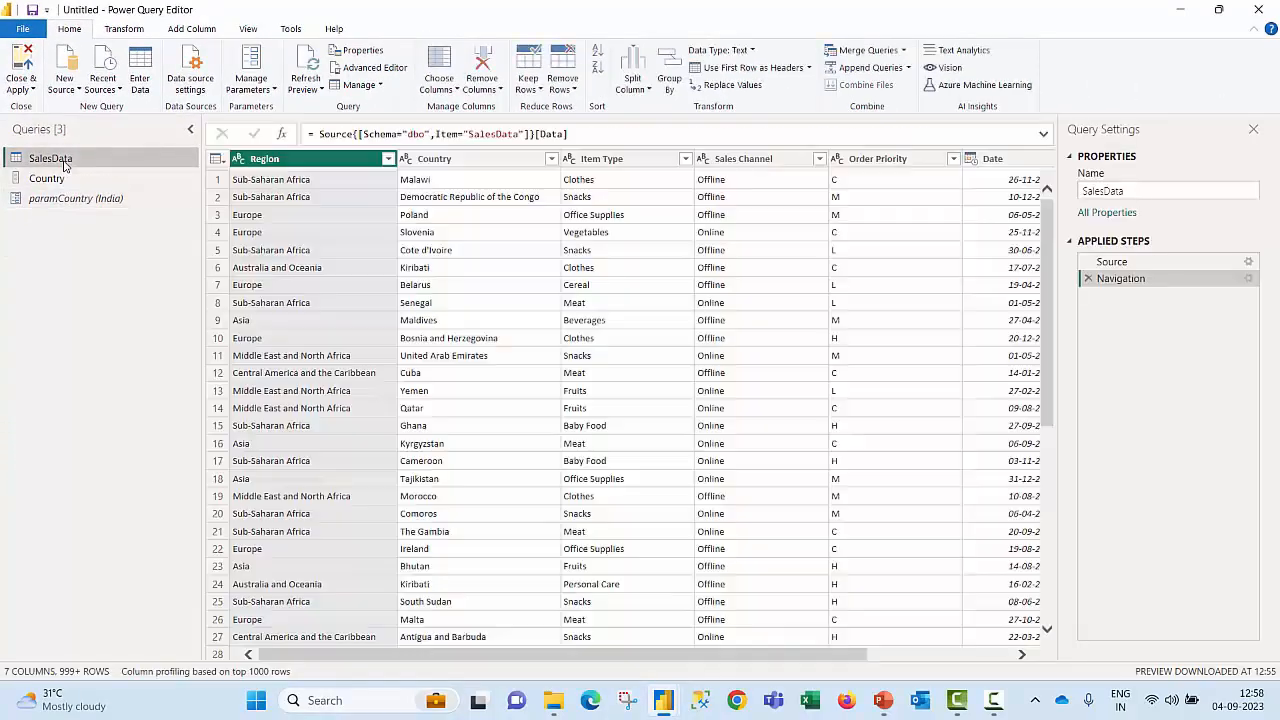
left_click(551, 160)
left_click(415, 311)
type("India")
key("Return")
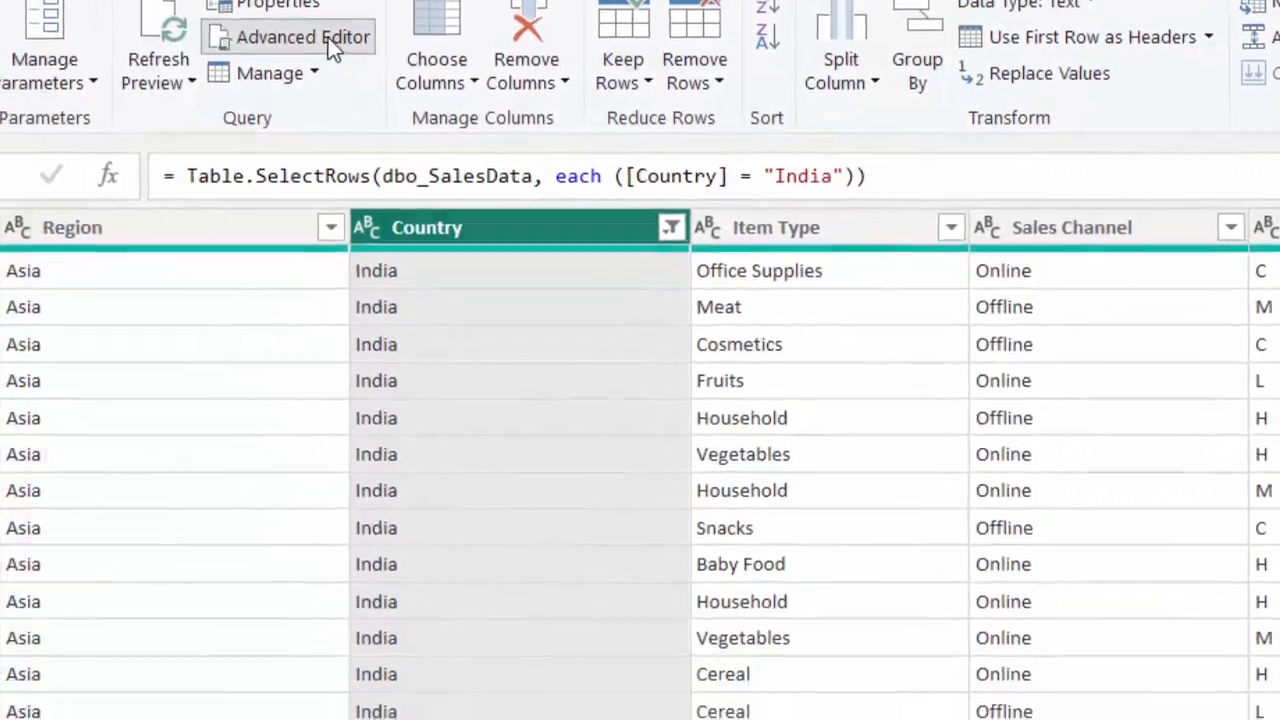
Step: In the SalesData query's M code, replace the literal "India" in the Filtered Rows step with paramCountry
left_click(203, 141)
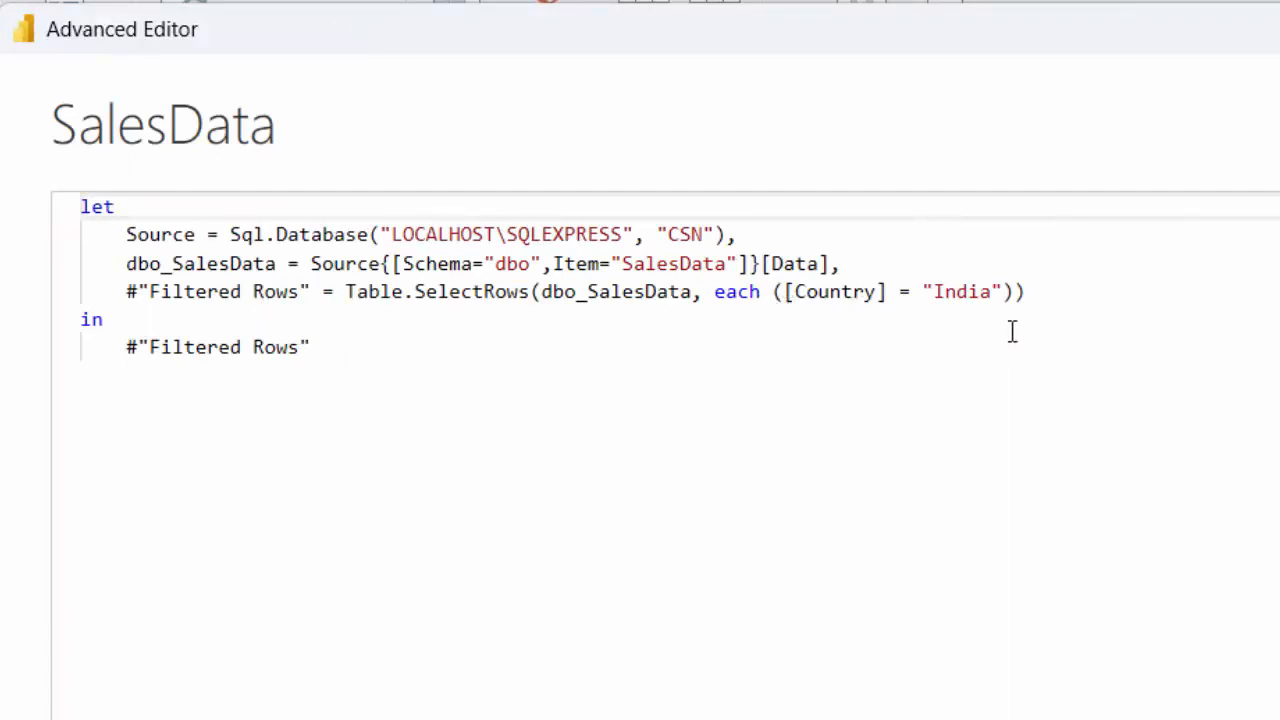
left_click(1002, 291)
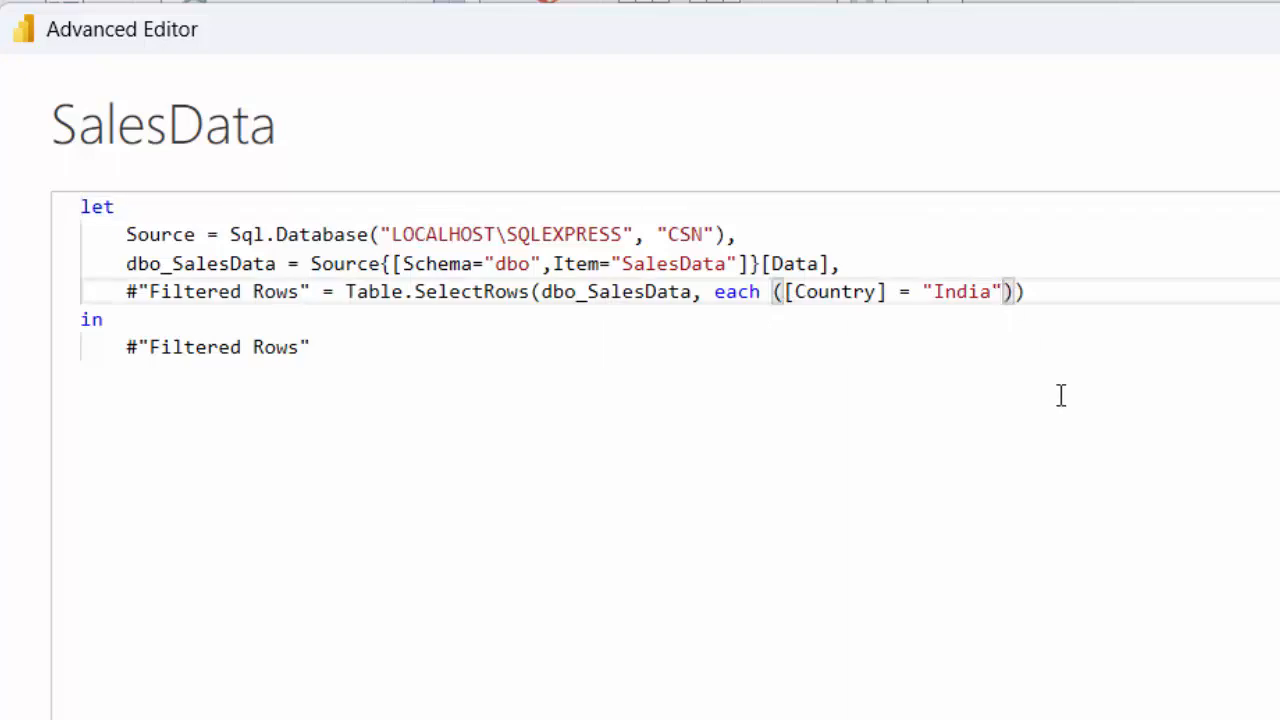
key("BackSpace")
key("BackSpace")
key("BackSpace")
key("BackSpace")
key("BackSpace")
key("BackSpace")
key("BackSpace")
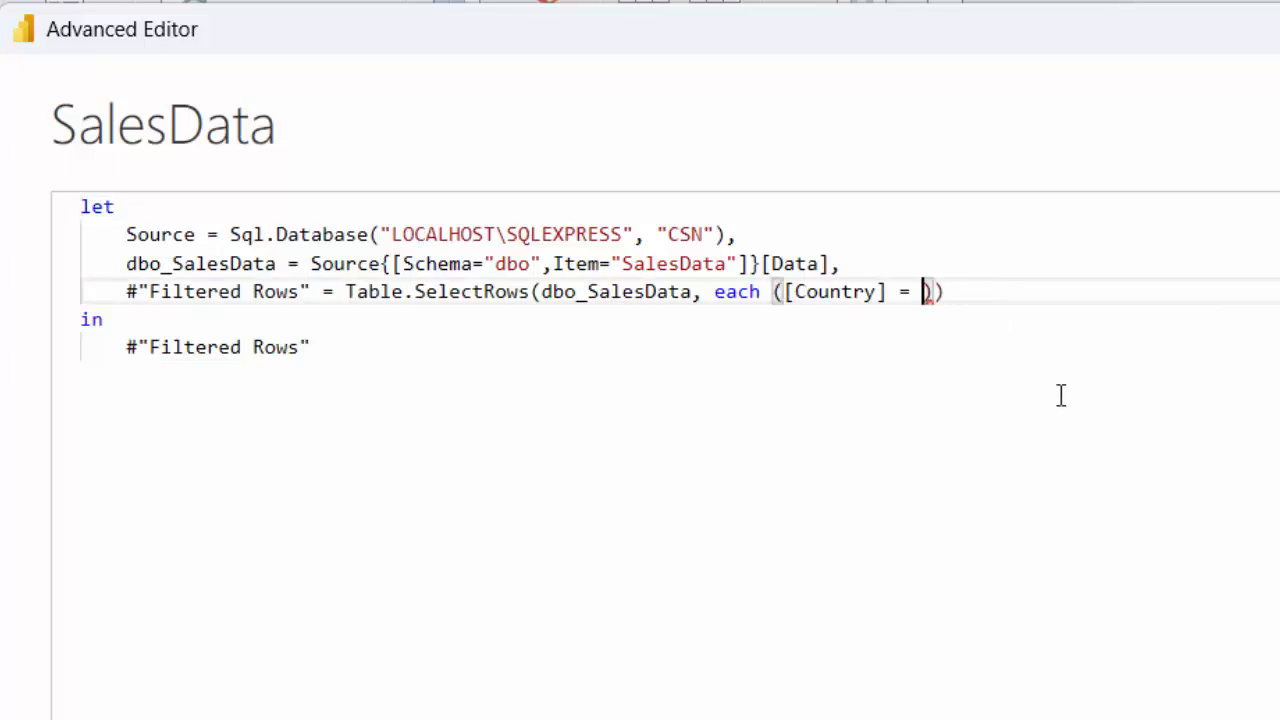
type("pa")
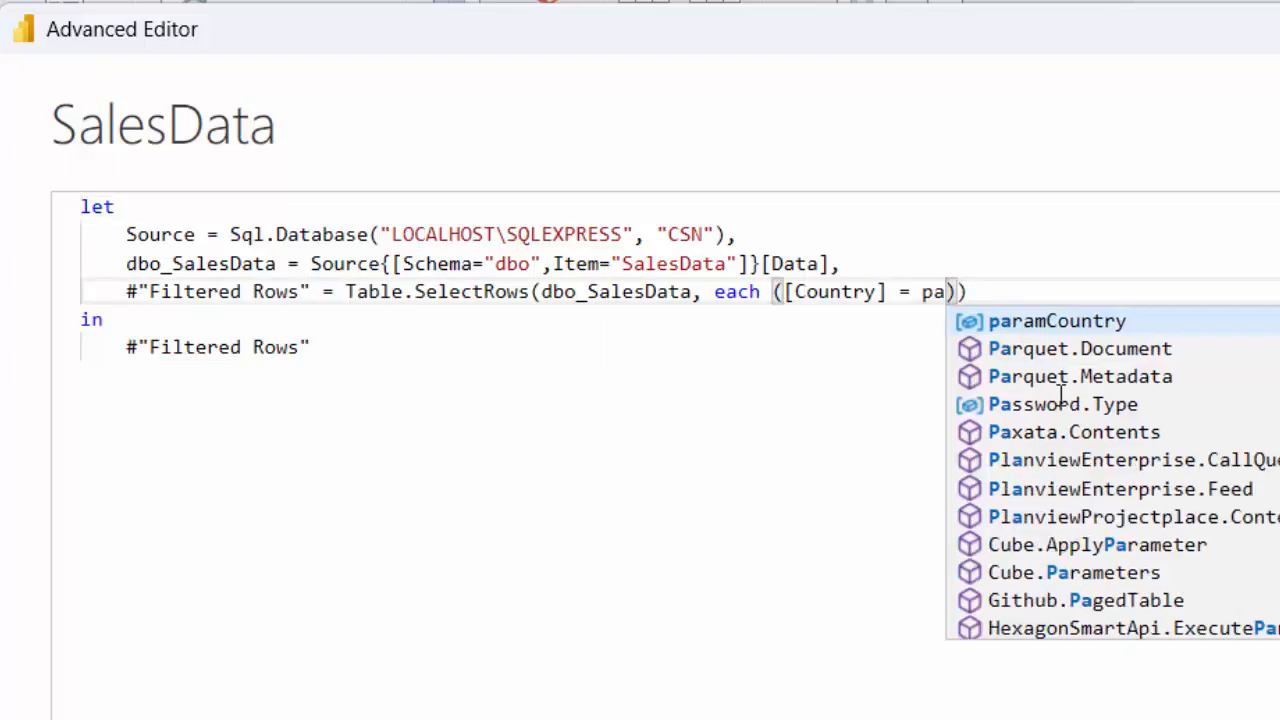
left_click(1051, 321)
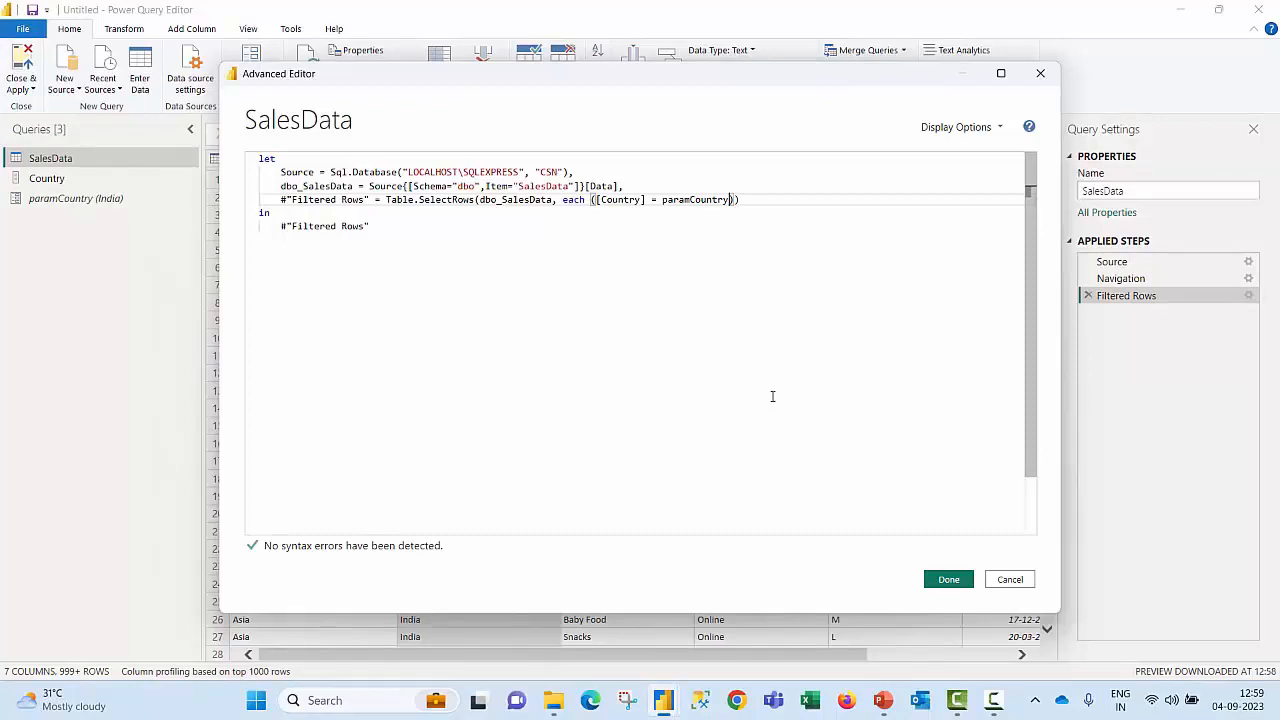
left_click(947, 582)
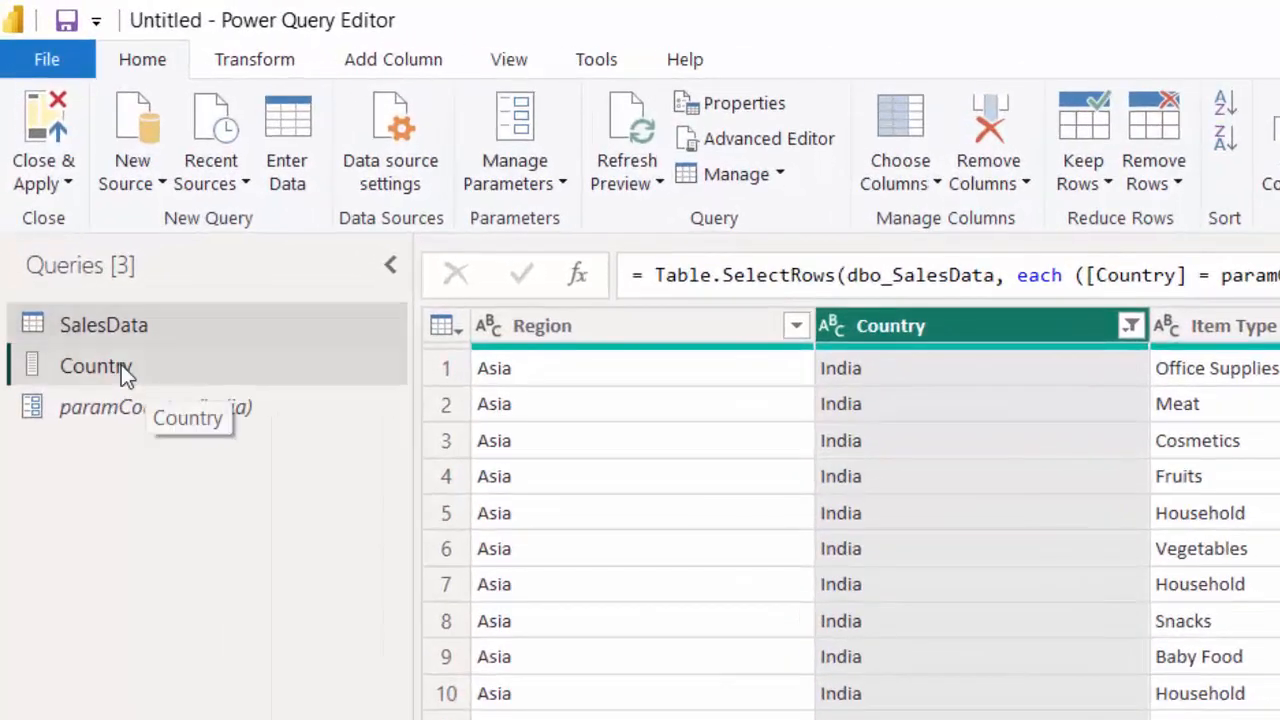
Step: Disable loading of the Country query, then return to SalesData and close the editor, applying the query changes to the report
left_click(59, 178)
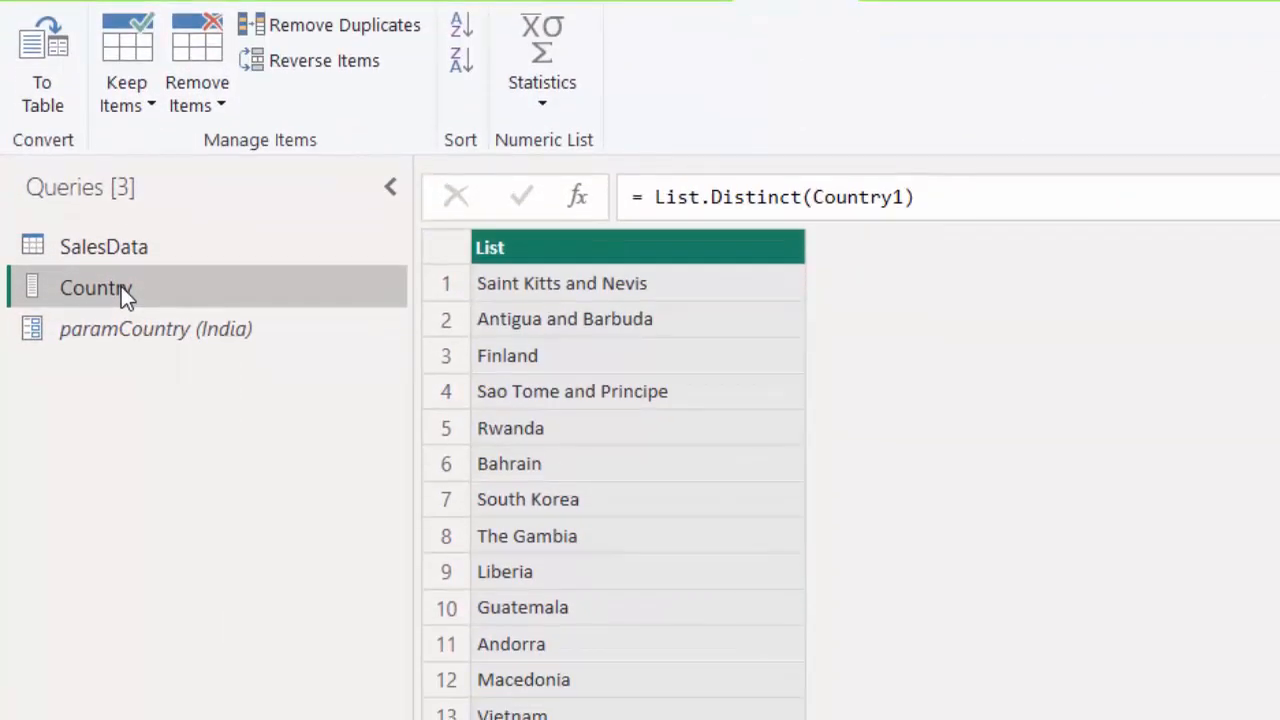
right_click(121, 286)
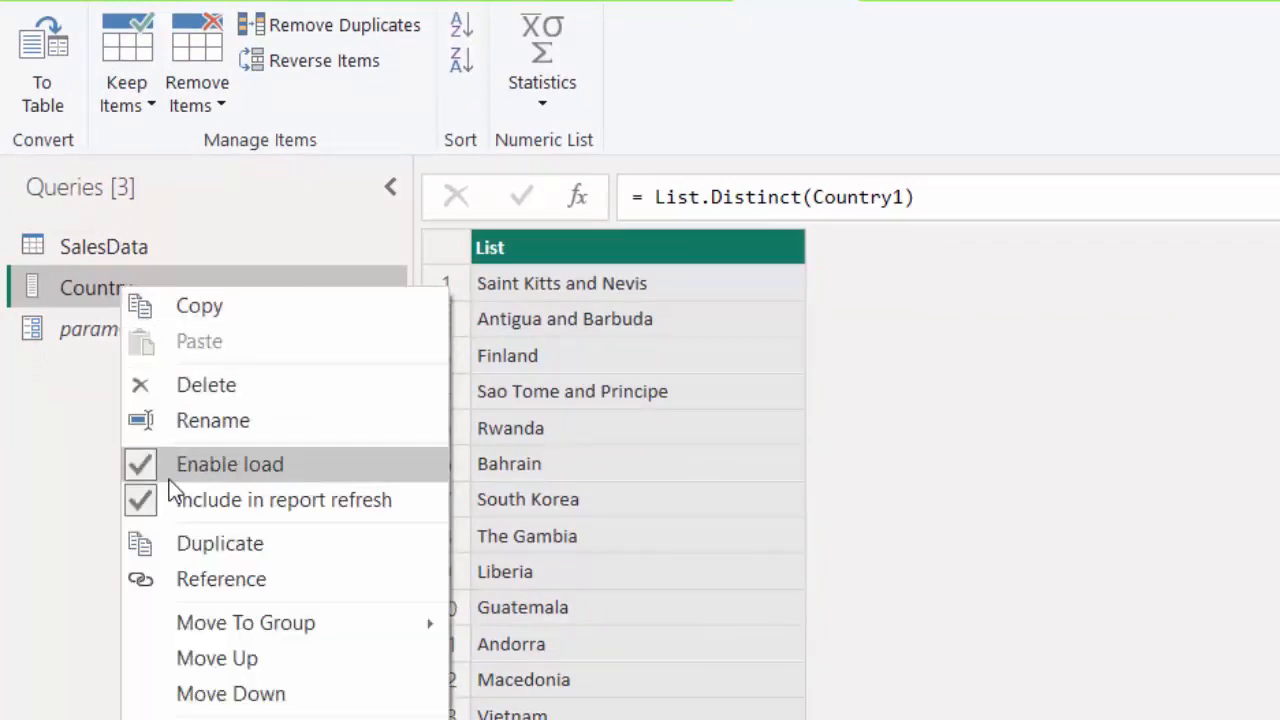
left_click(265, 467)
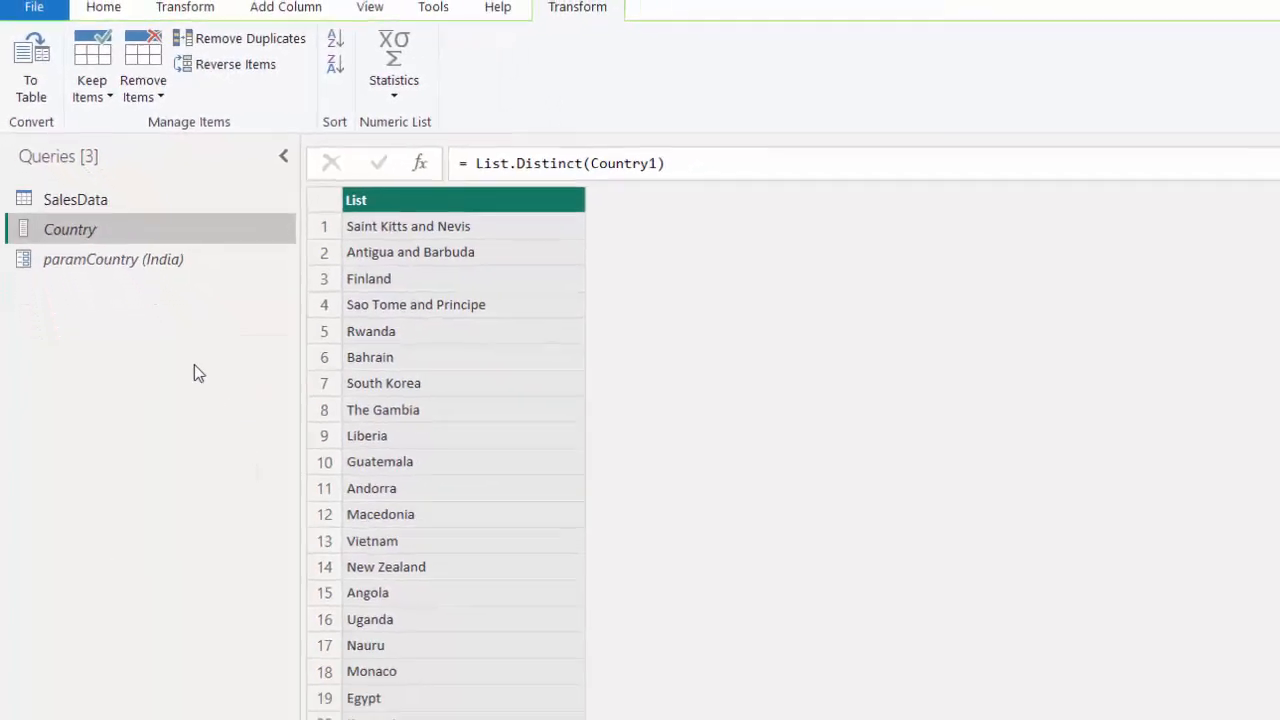
left_click(95, 205)
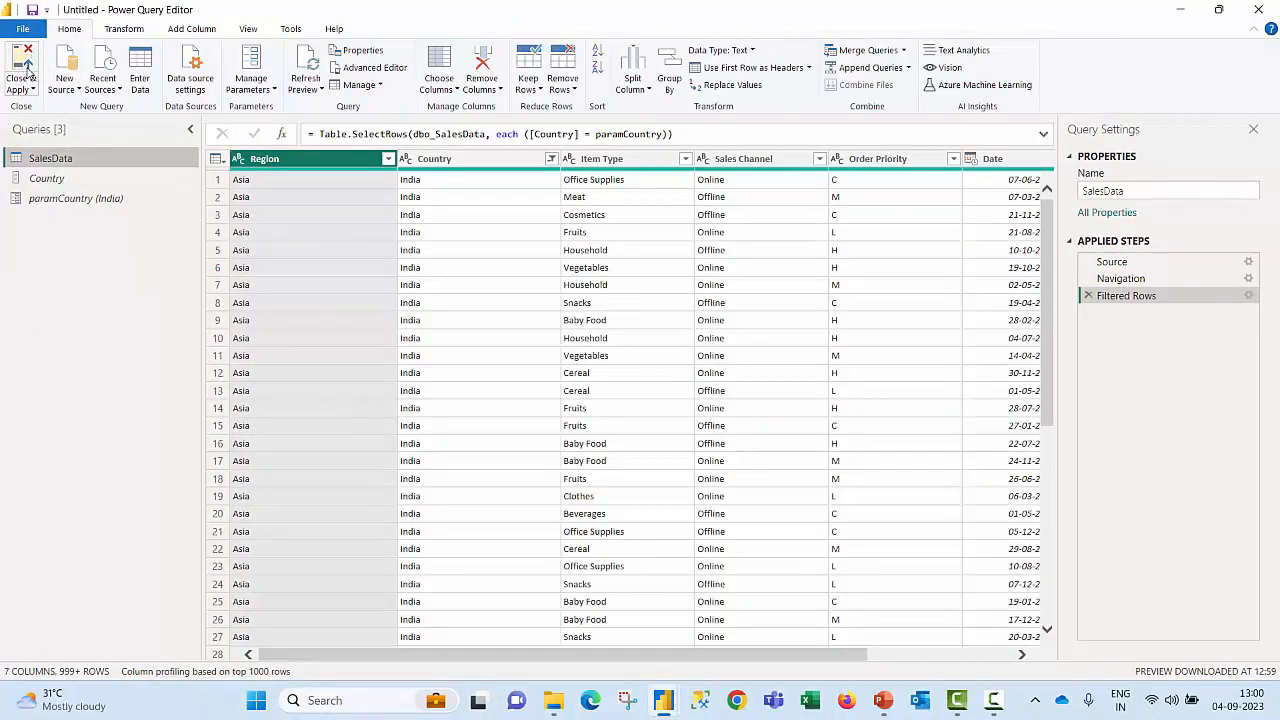
left_click(27, 70)
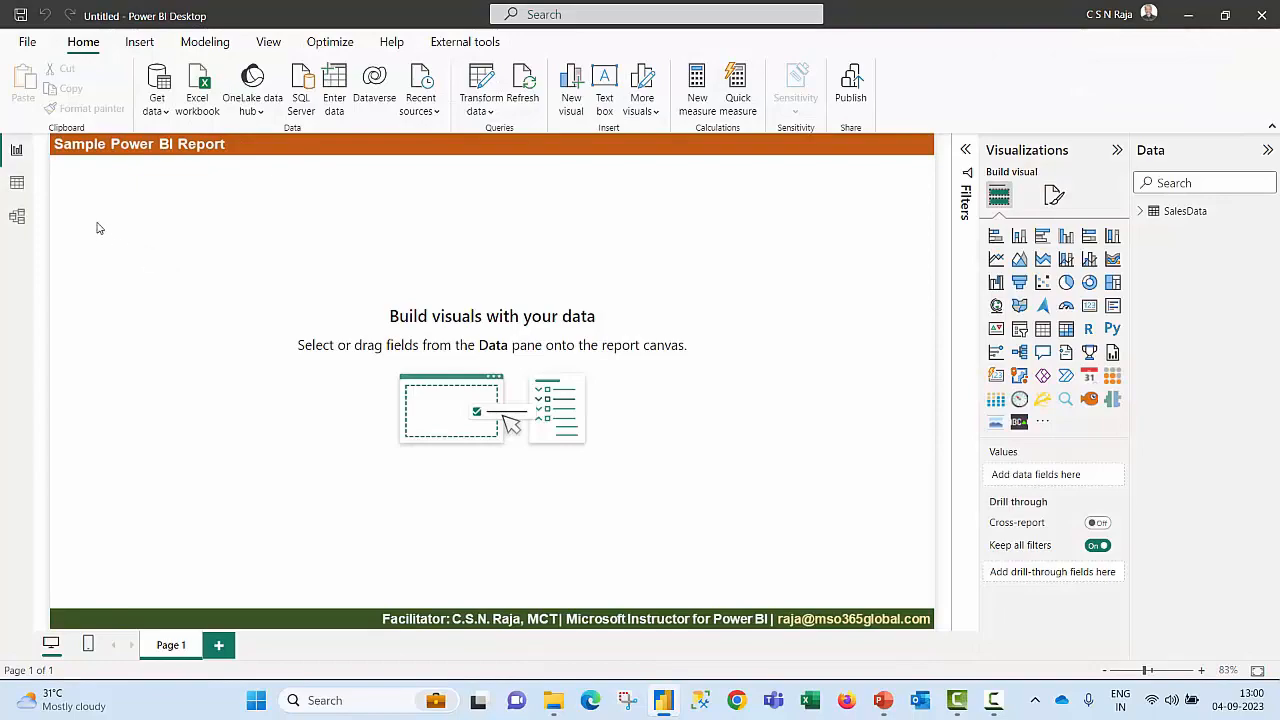
Step: Check the Country filter values of the loaded SalesData table in the data view, leaving the filter unchanged, and return to the report
left_click(17, 185)
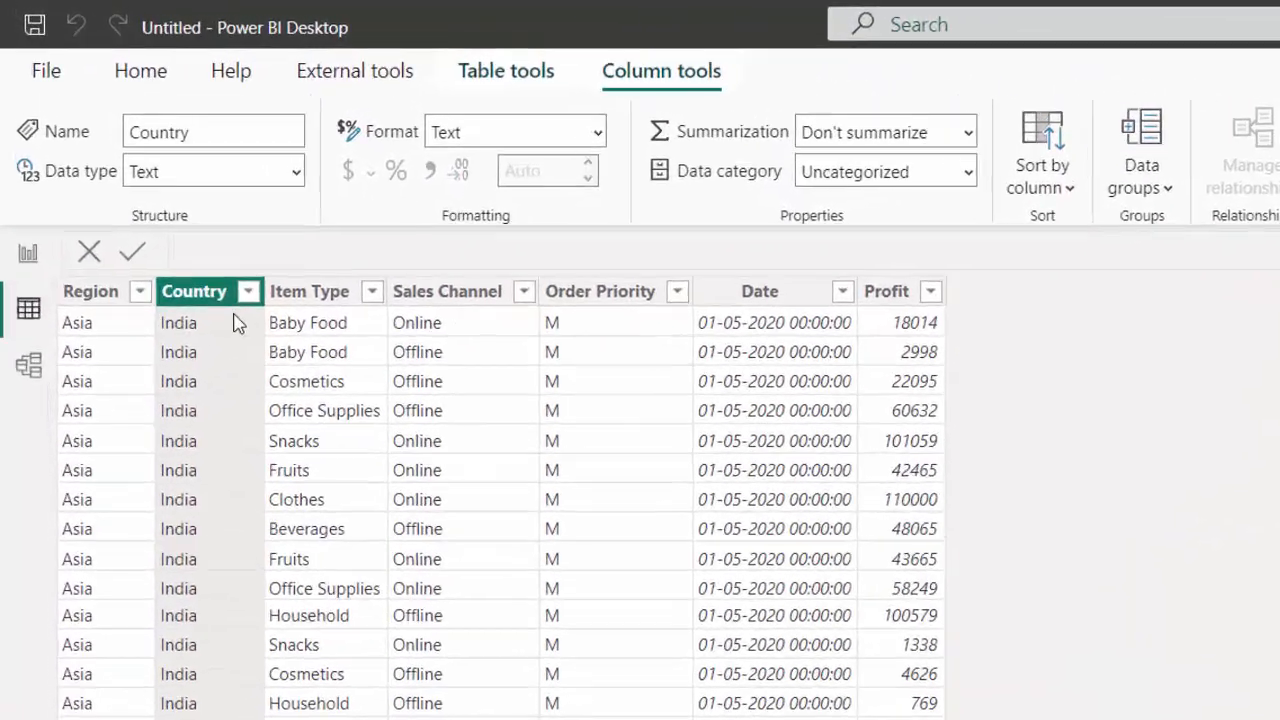
left_click(259, 307)
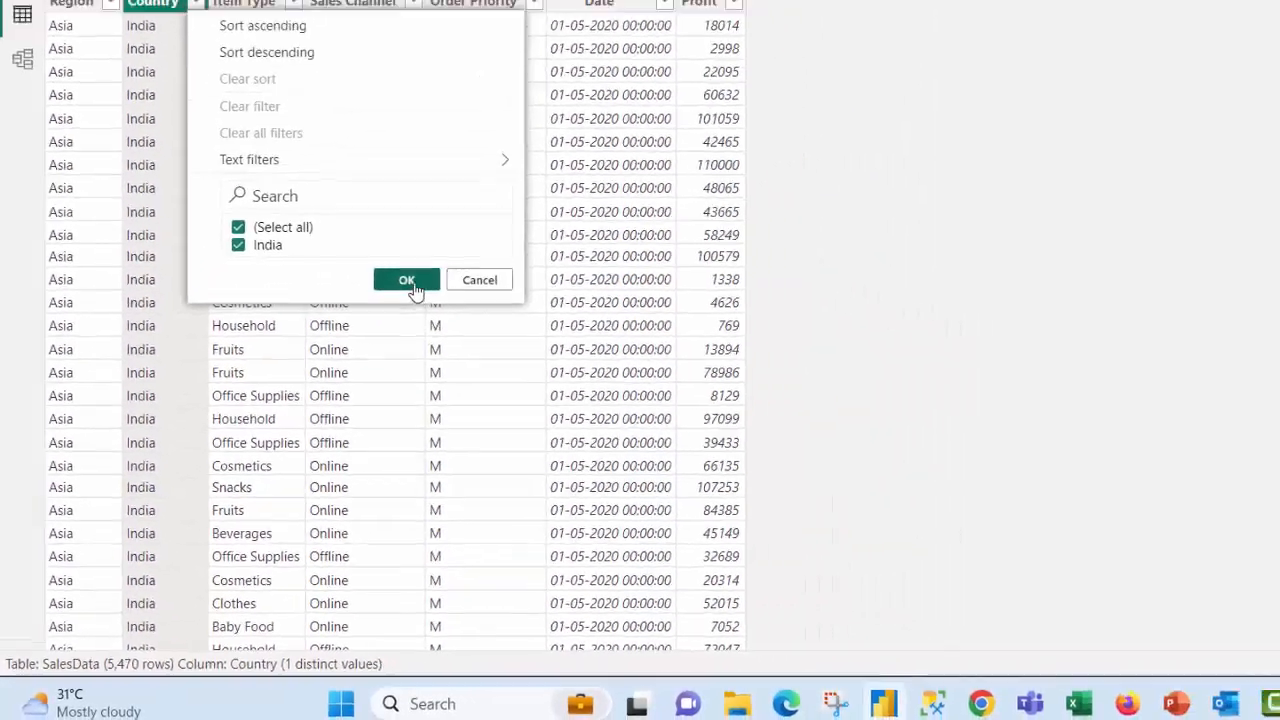
left_click(539, 146)
left_click(16, 150)
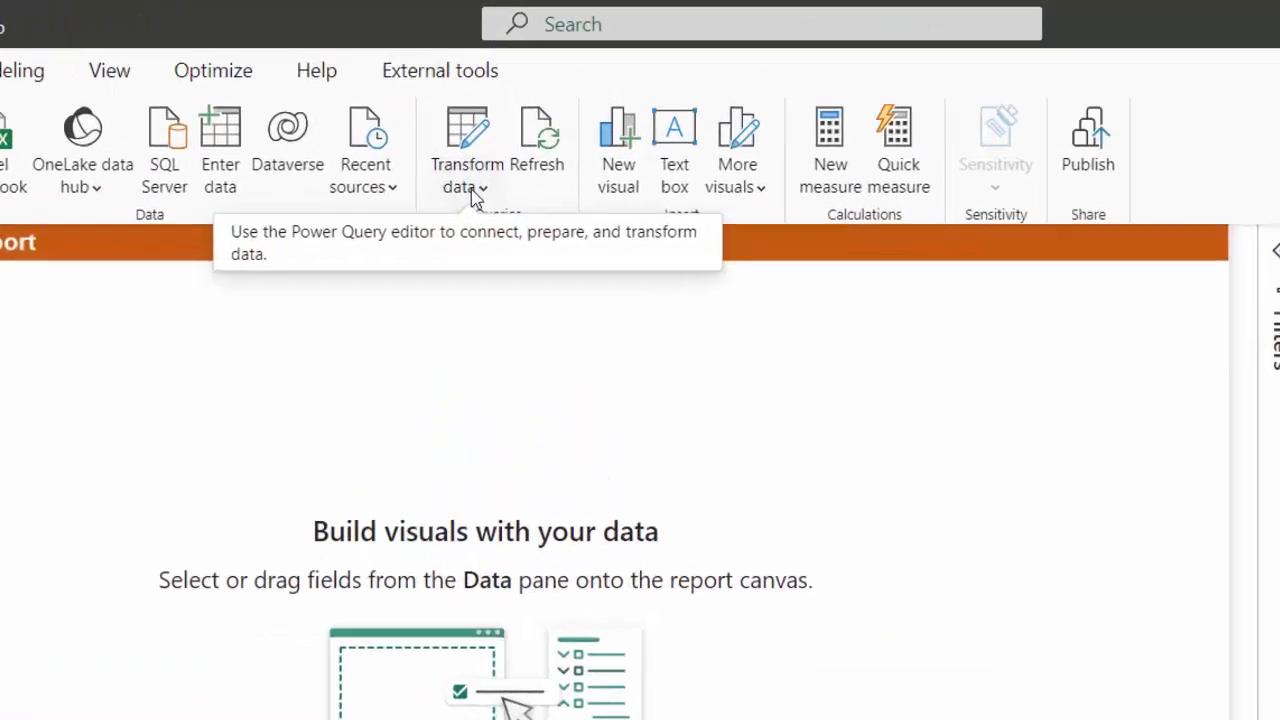
Step: Edit the report's parameters and set paramCountry to Philippines
left_click(477, 191)
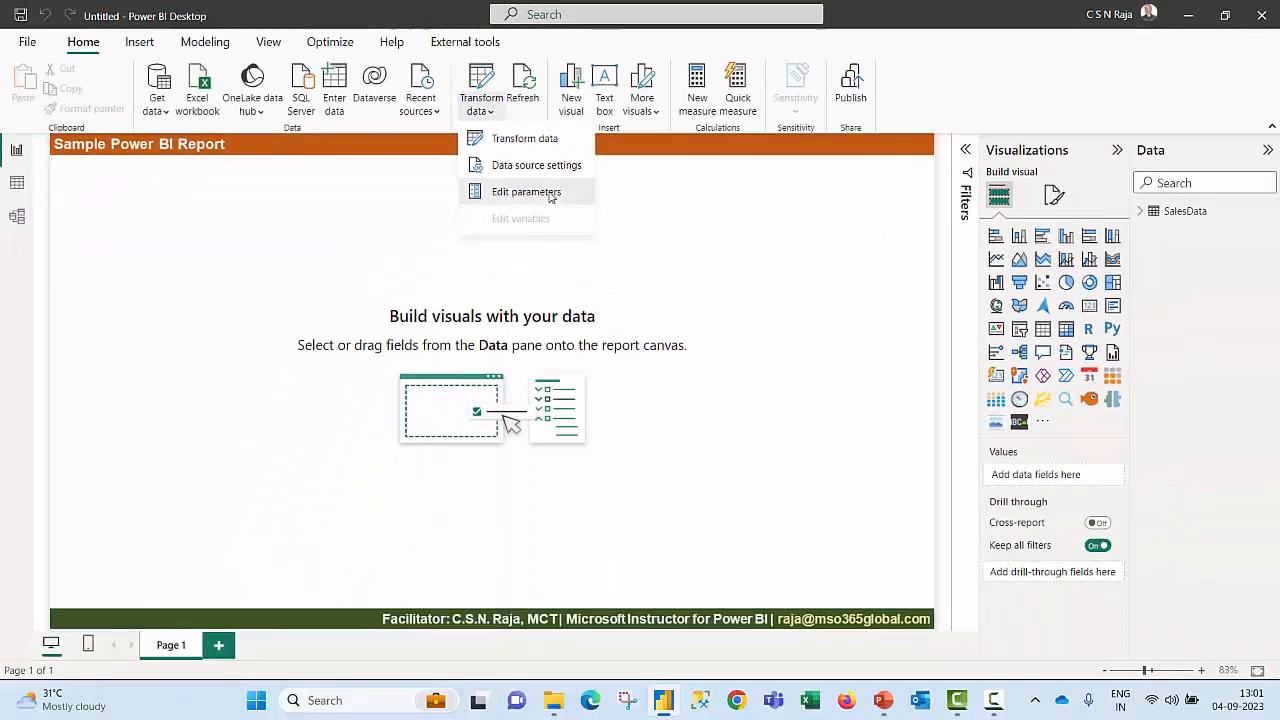
left_click(620, 474)
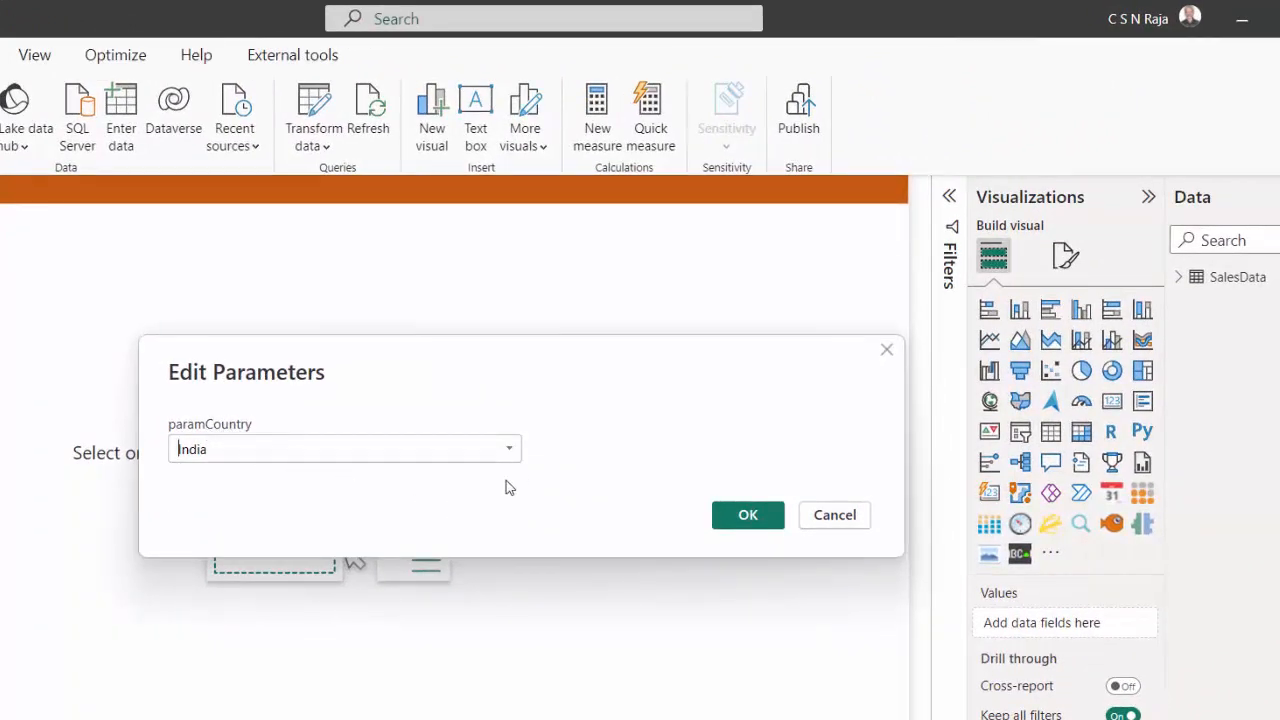
left_click(511, 455)
scroll(360, 663, "down", 3)
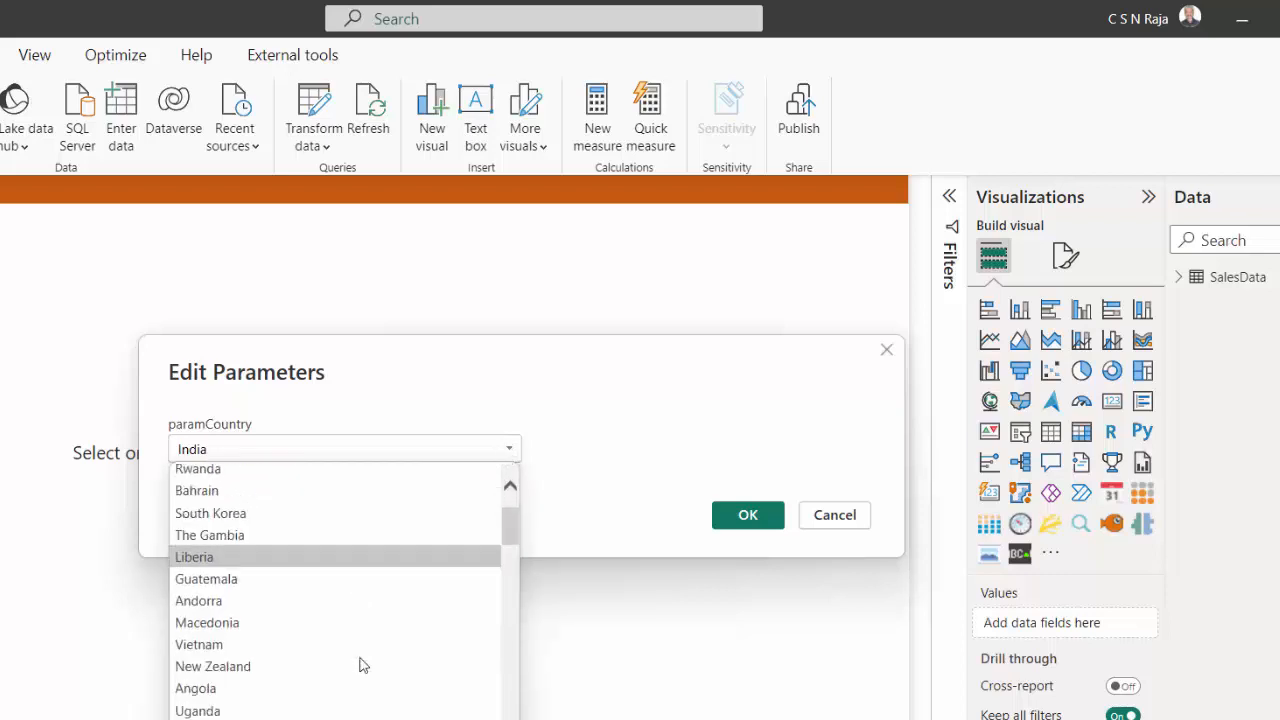
scroll(362, 665, "down", 3)
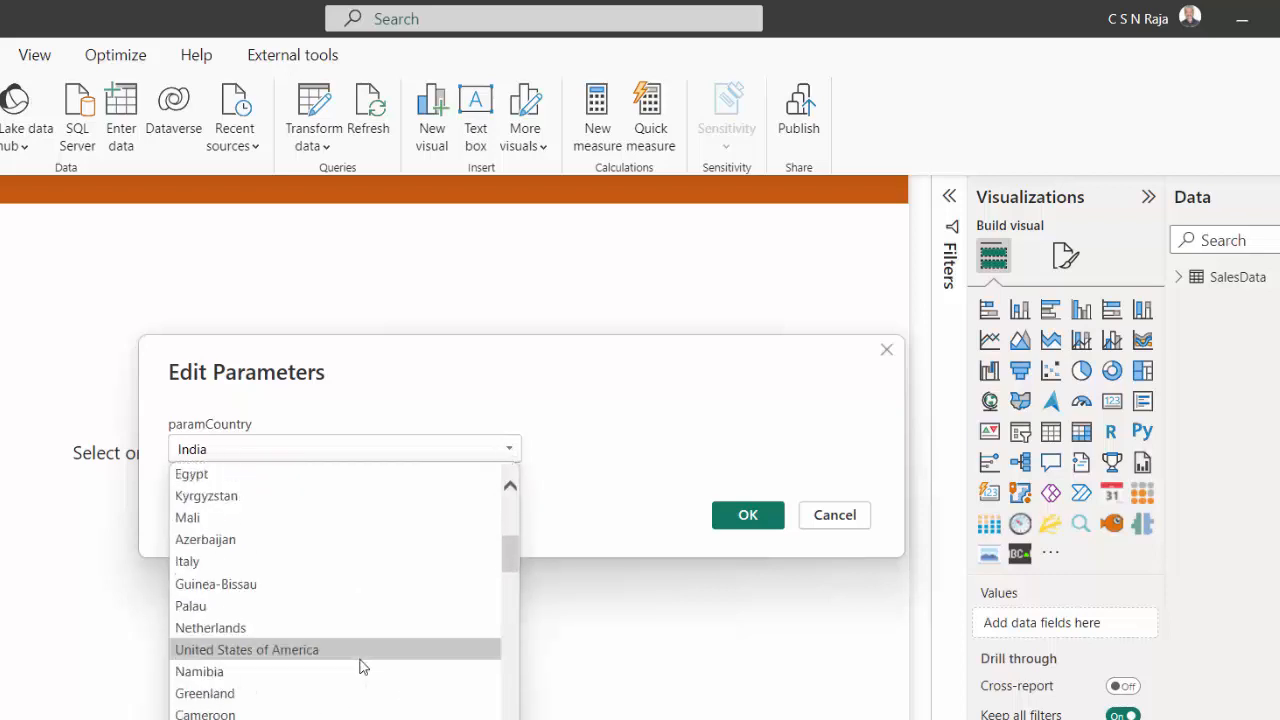
scroll(300, 670, "down", 3)
left_click(230, 675)
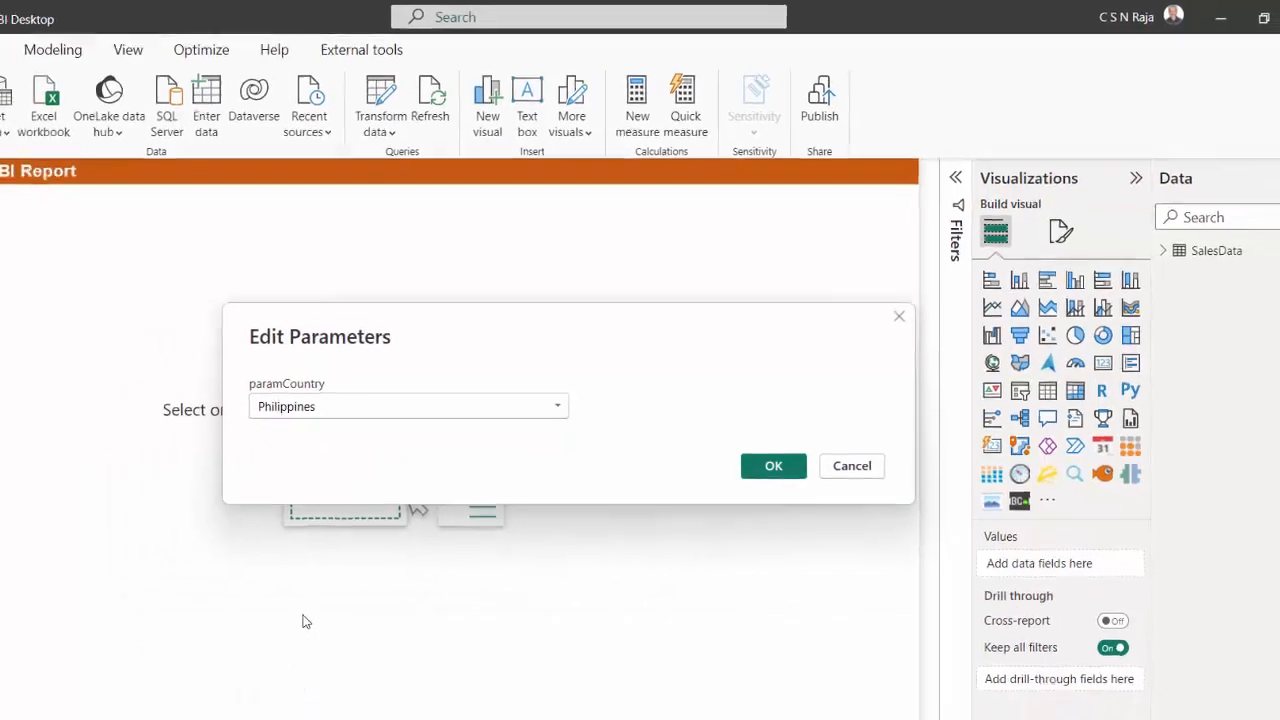
left_click(748, 515)
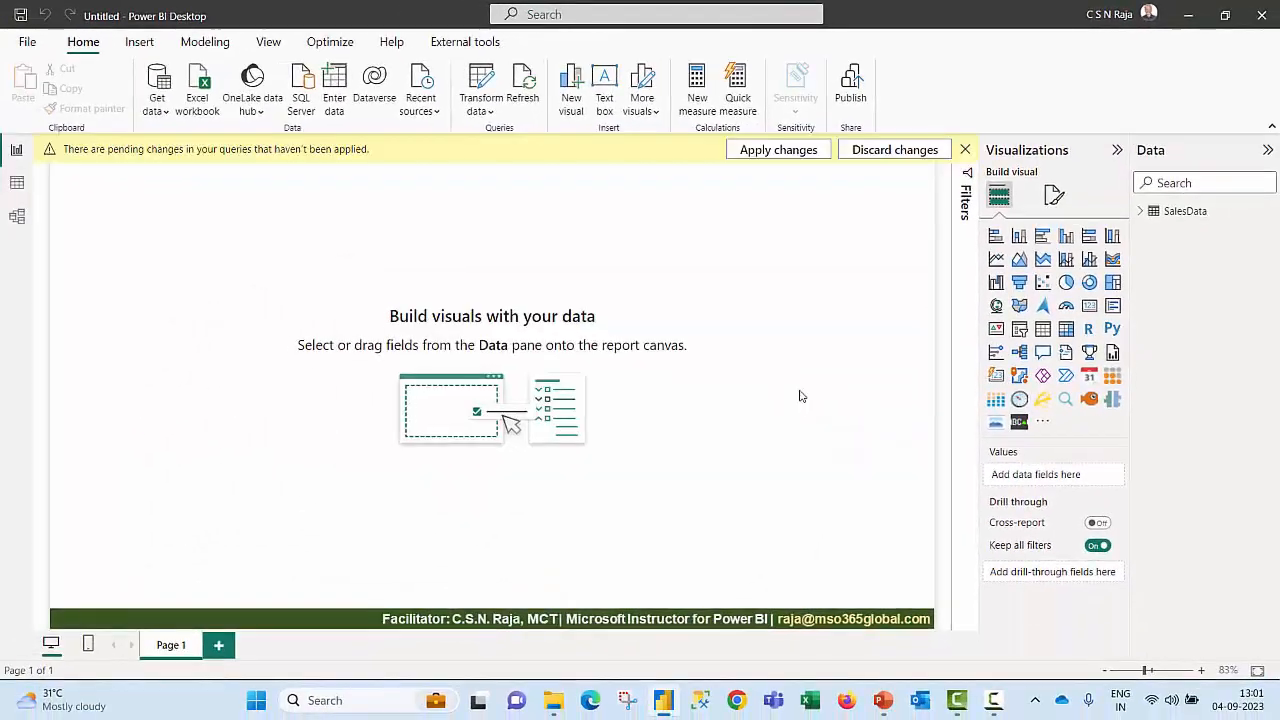
Step: Apply the pending query changes and review the Country column of the reloaded SalesData table
left_click(784, 153)
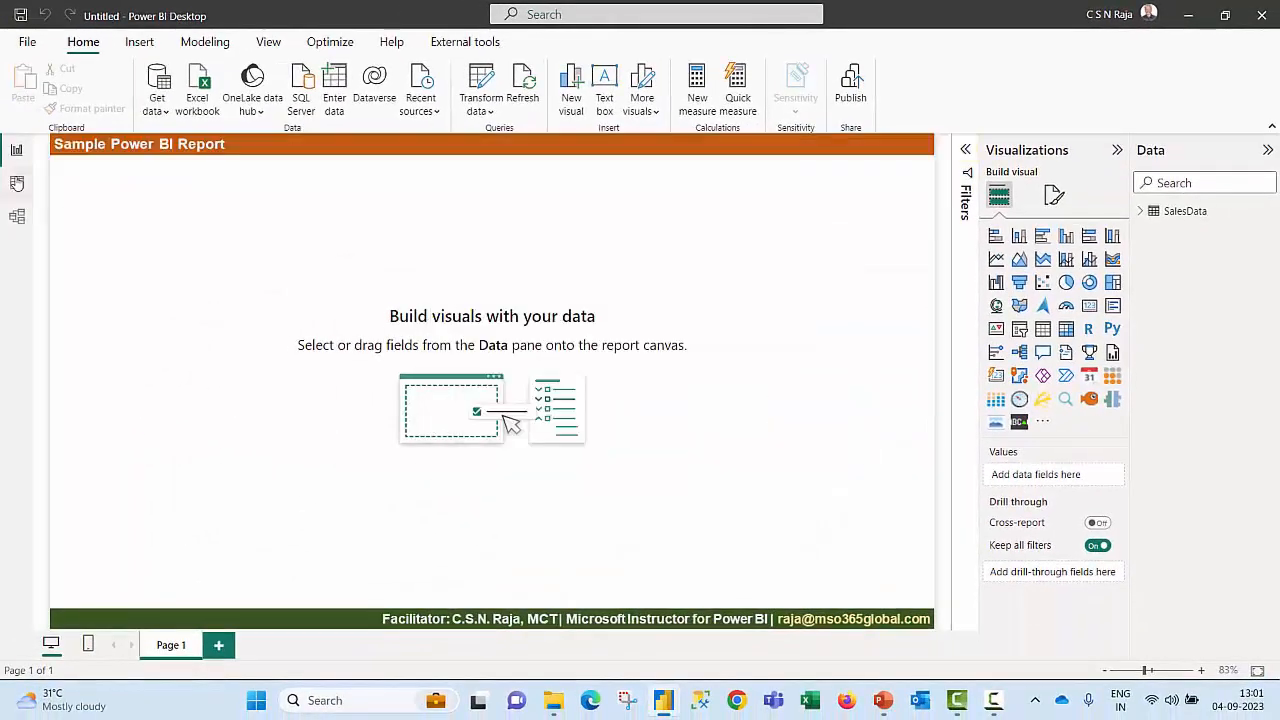
left_click(17, 182)
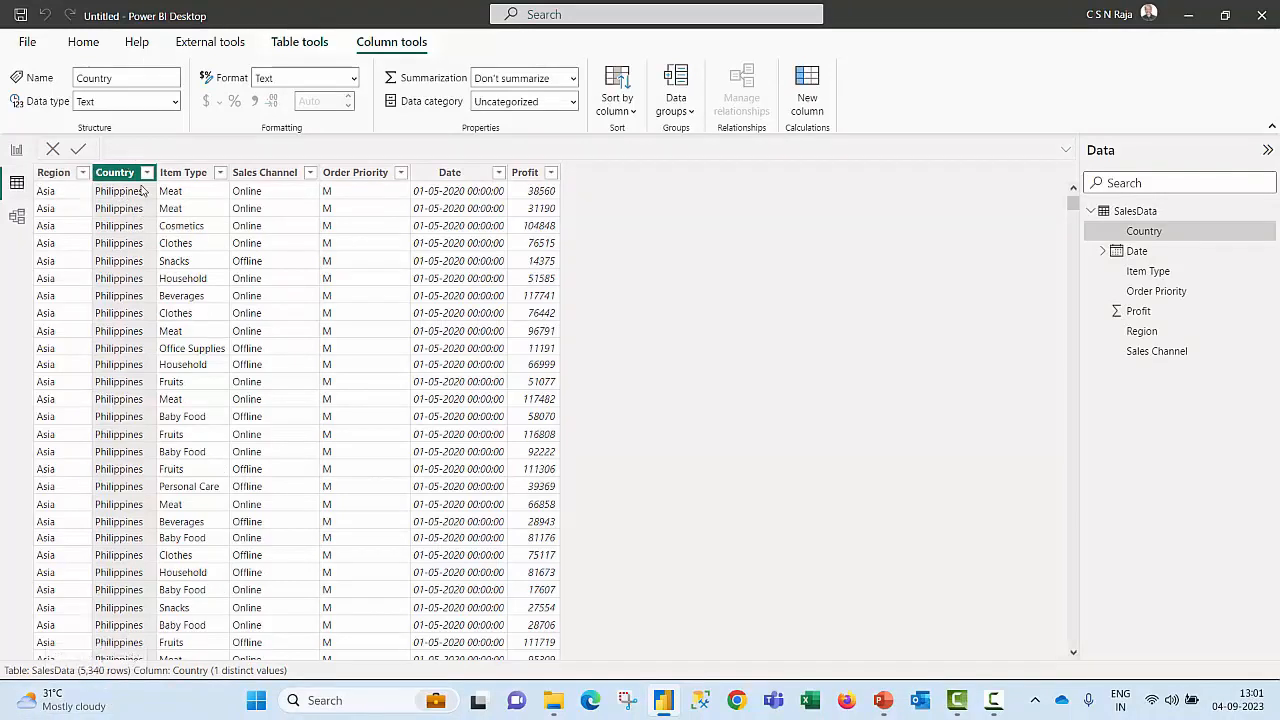
left_click(20, 152)
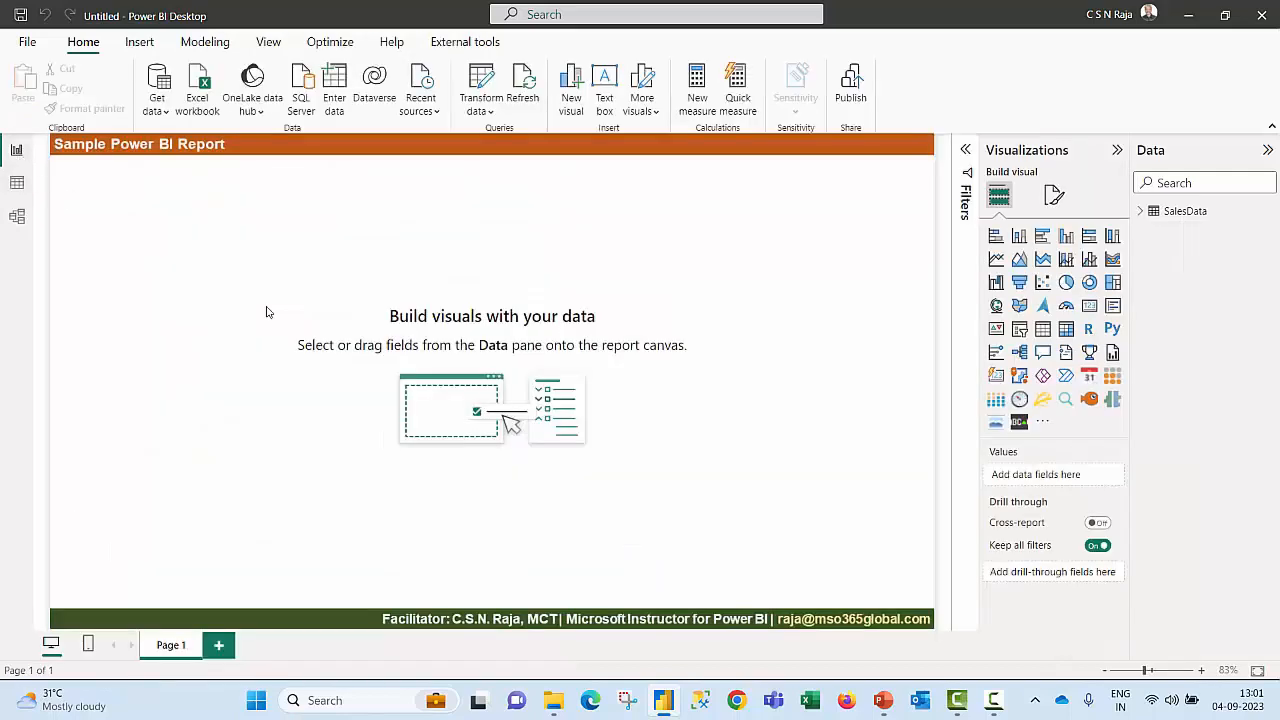
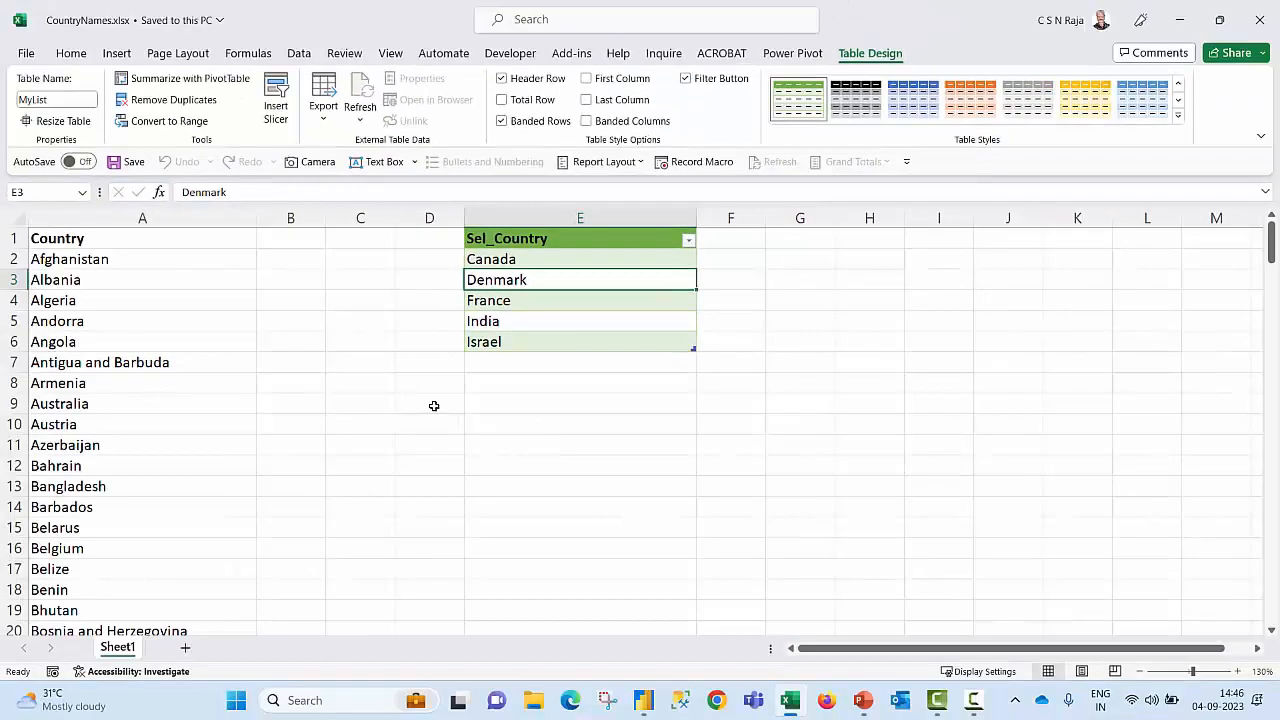
Step: Switch to the Power Query Editor and import the MyList table from the CountryNames.xlsx workbook as a new query
mouse_move(790, 700)
left_click(679, 628)
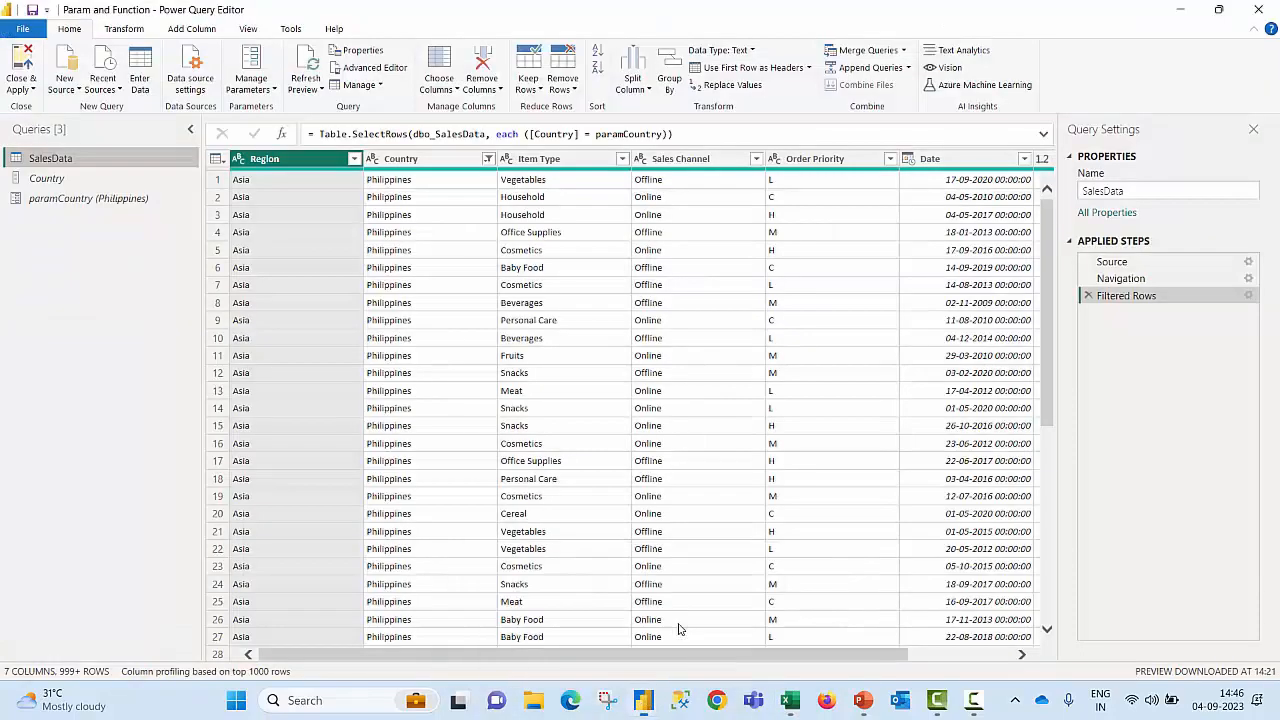
left_click(76, 92)
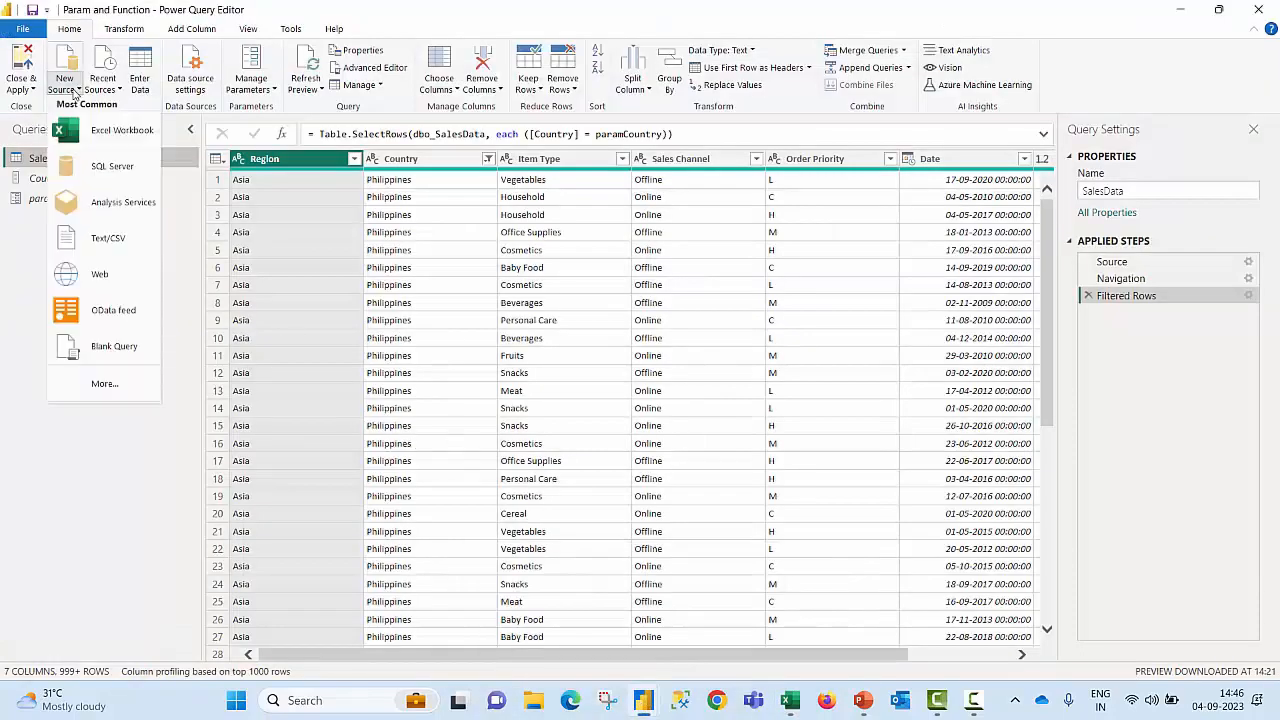
left_click(111, 136)
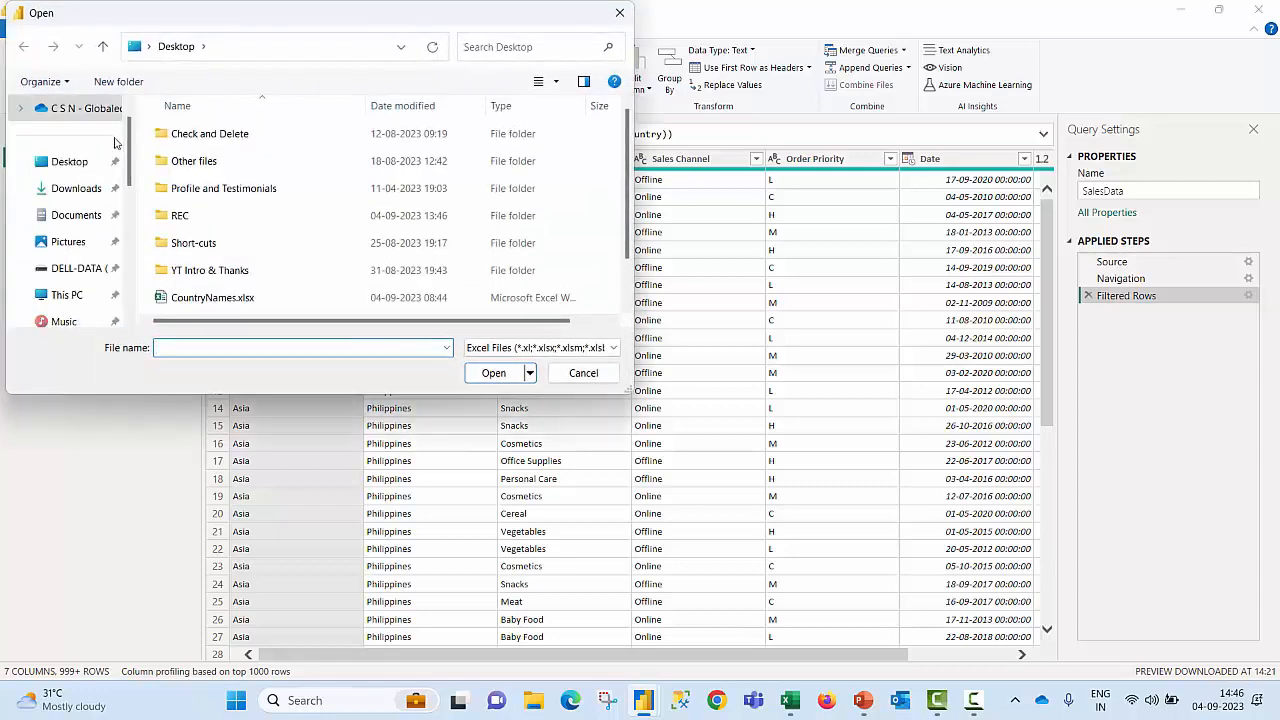
left_click(246, 297)
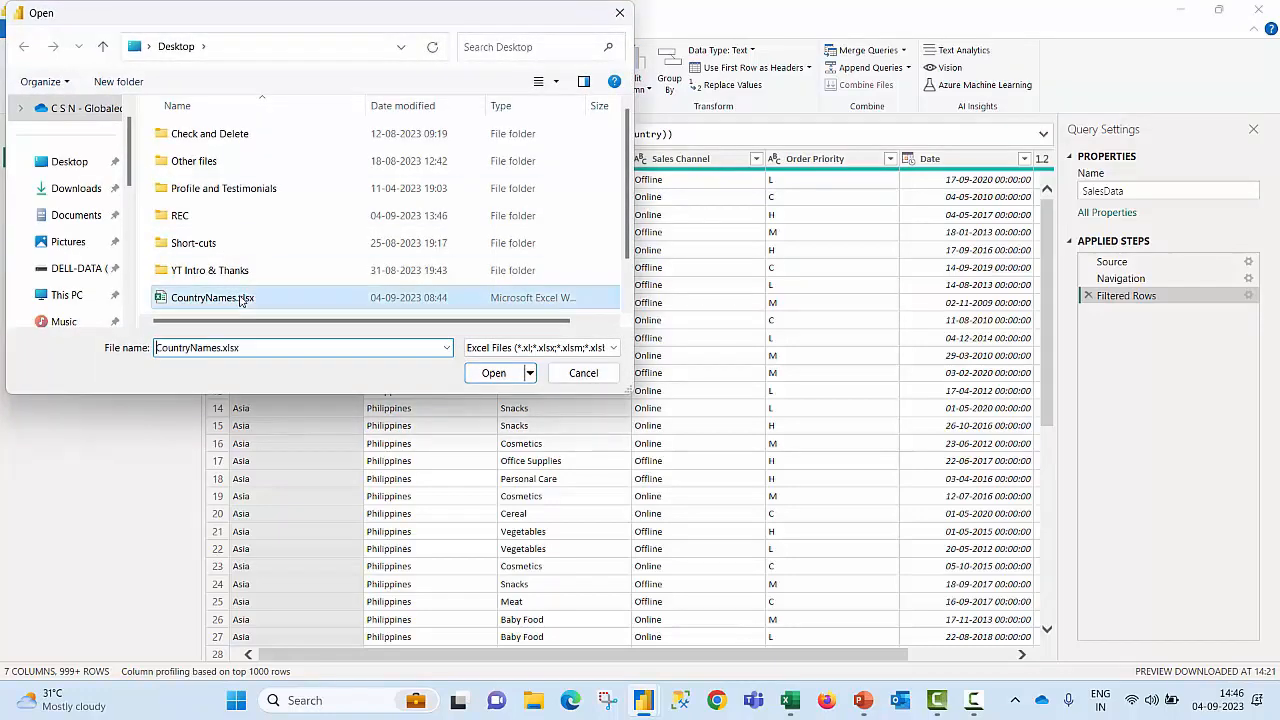
left_click(493, 373)
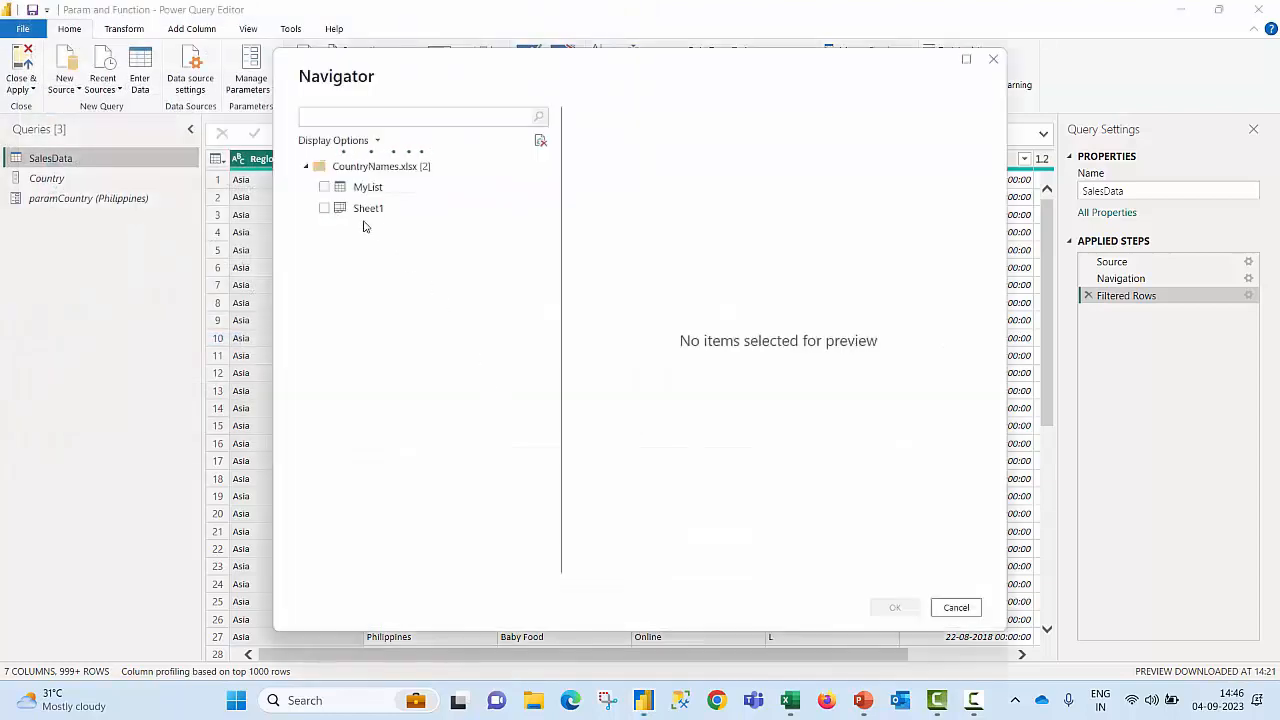
left_click(324, 187)
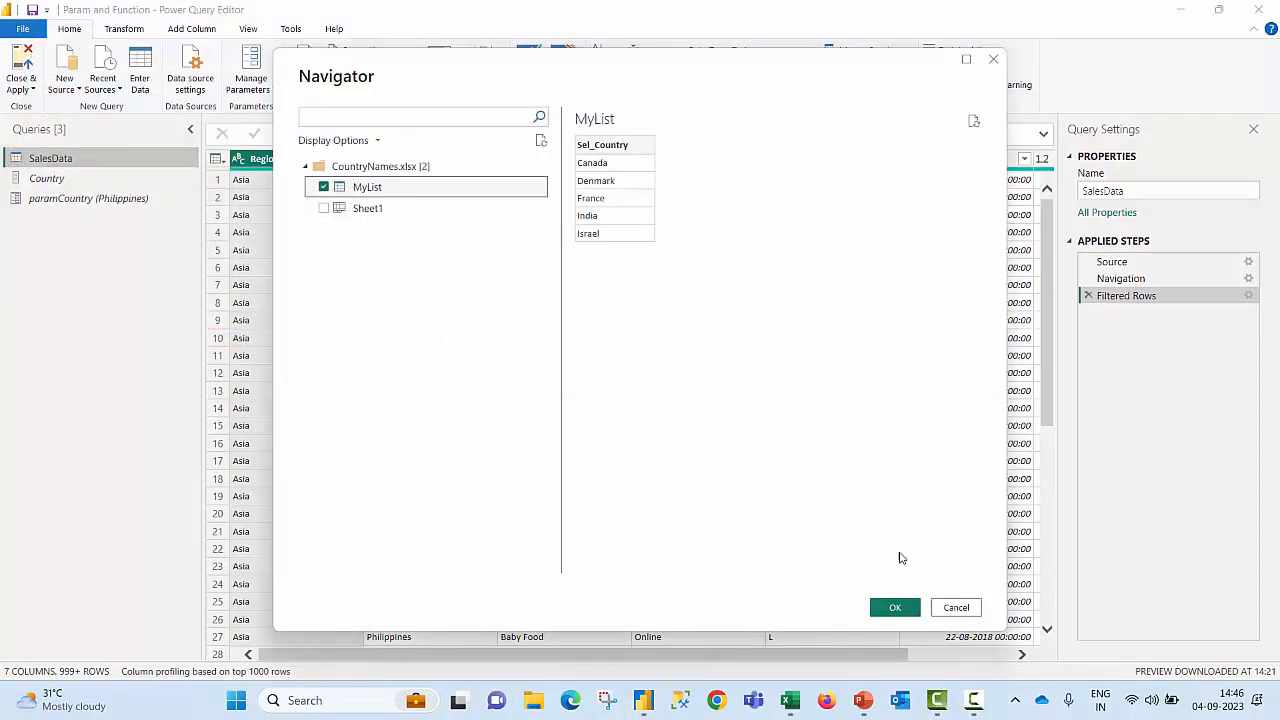
left_click(895, 607)
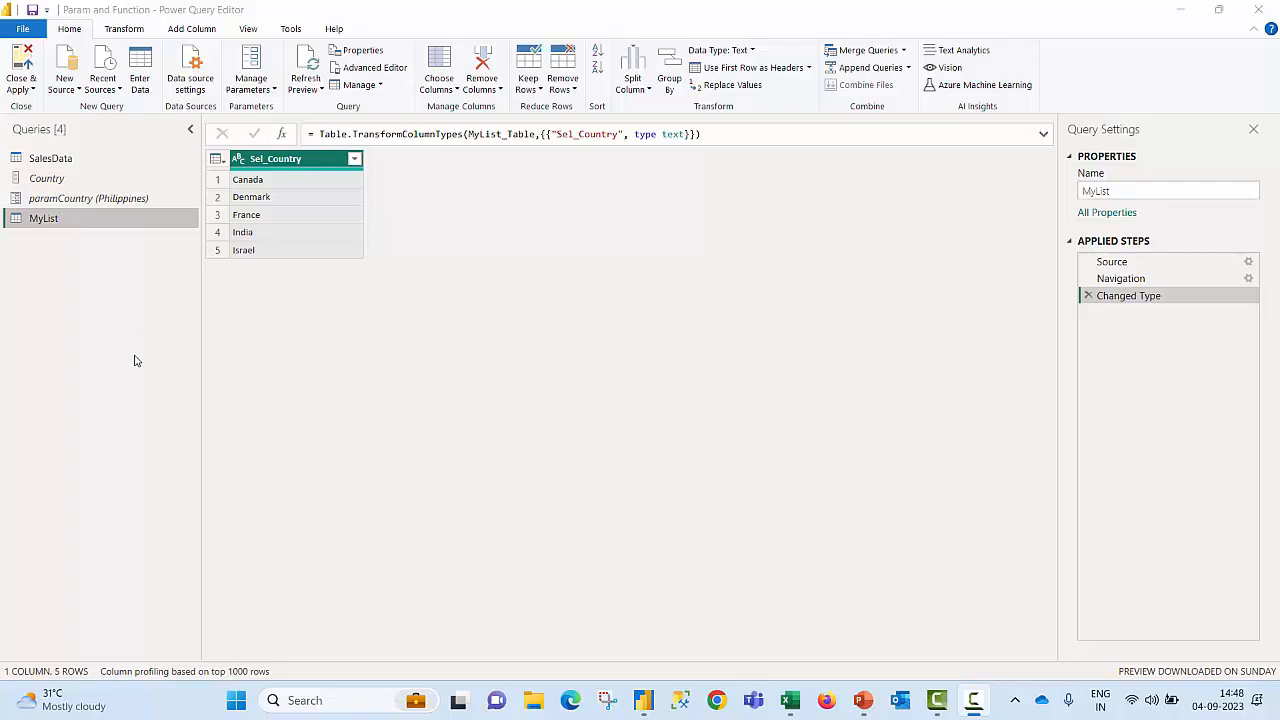
Step: Create a function named MultipleCountries from the SalesData query
left_click(58, 159)
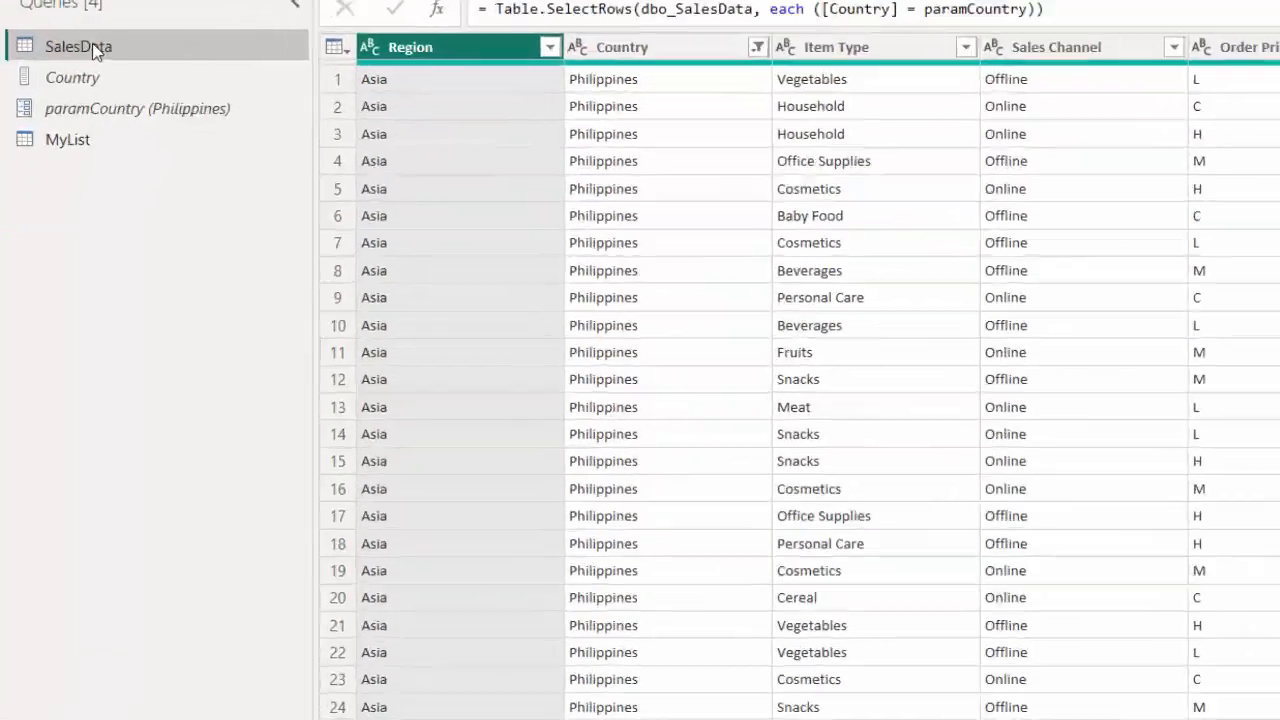
right_click(60, 160)
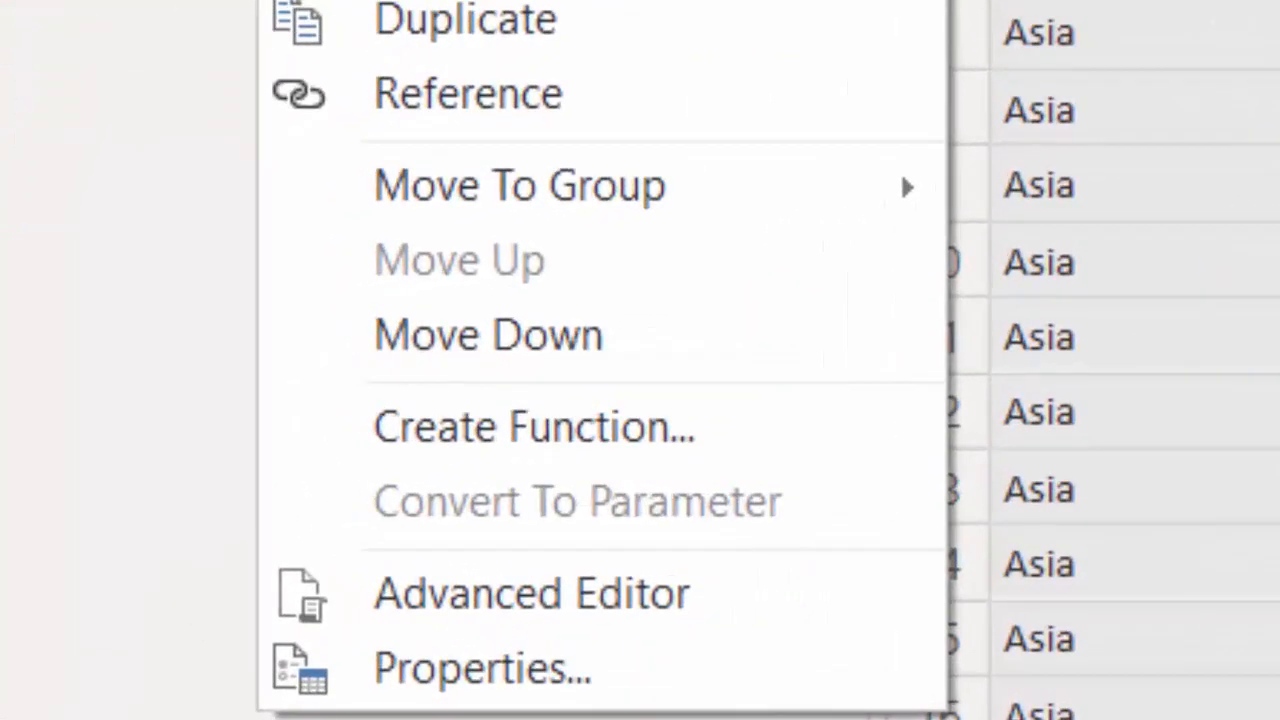
left_click(511, 427)
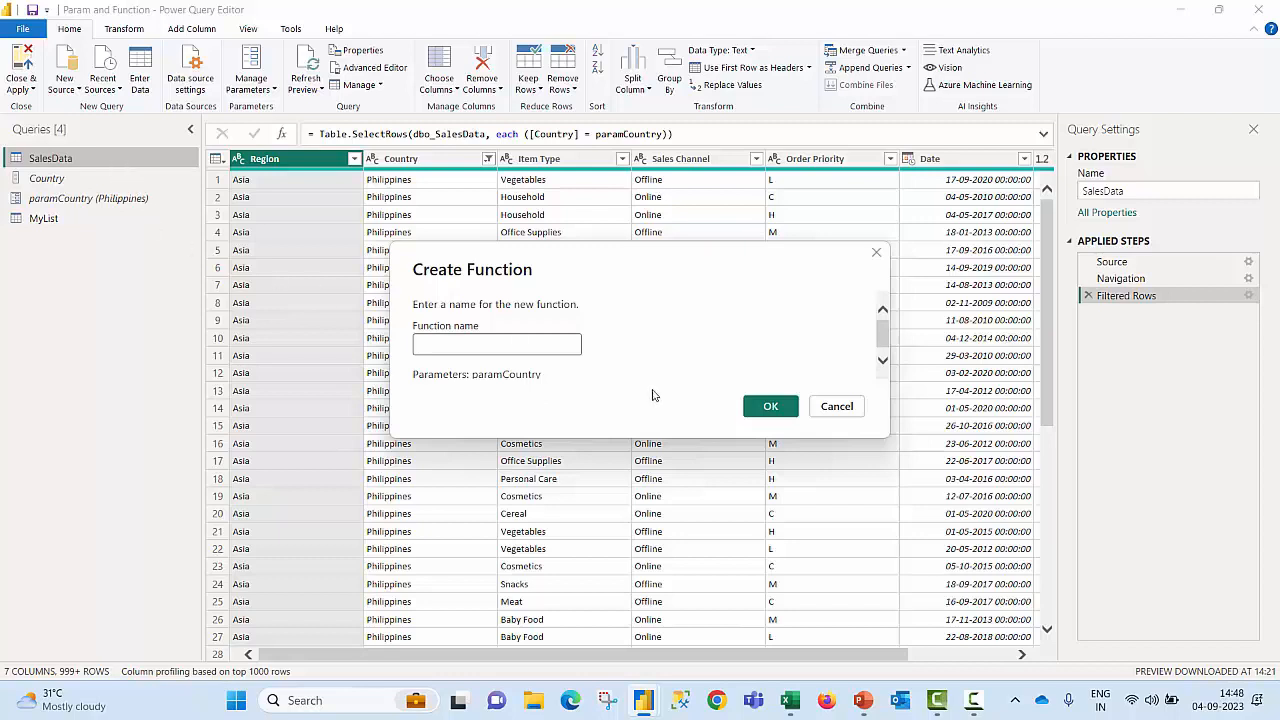
type("MultipleCountries")
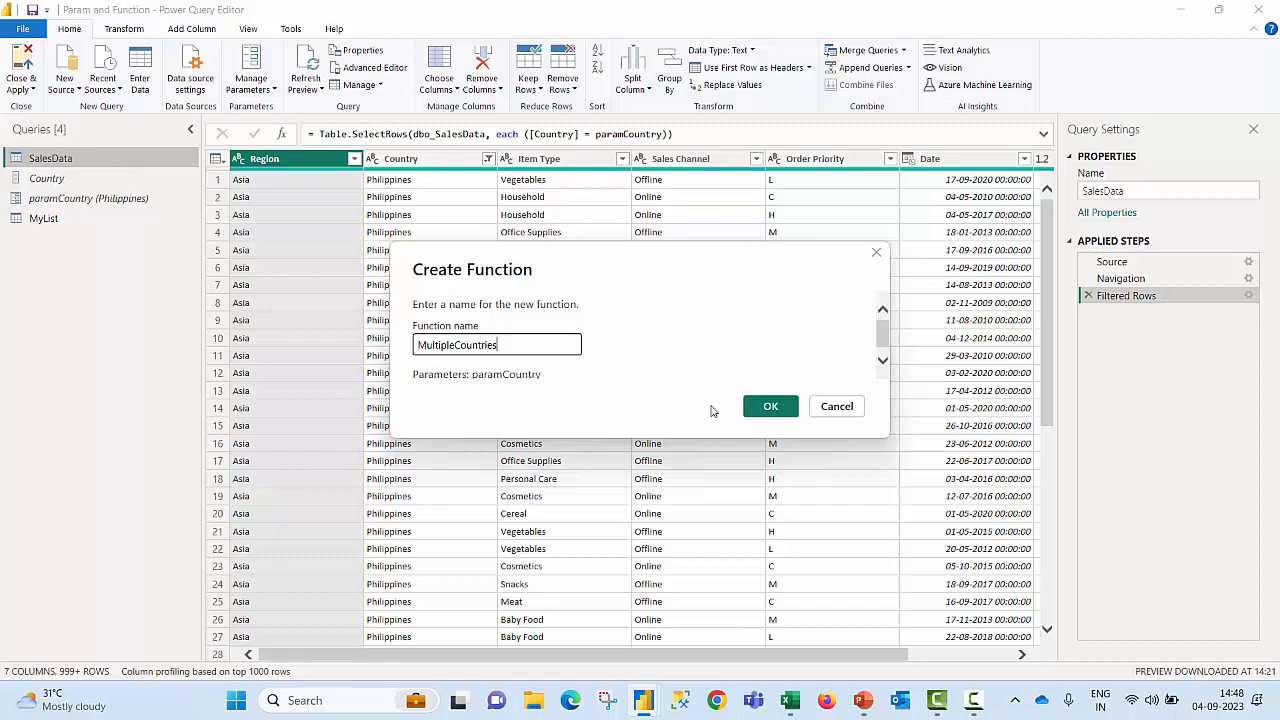
left_click(767, 407)
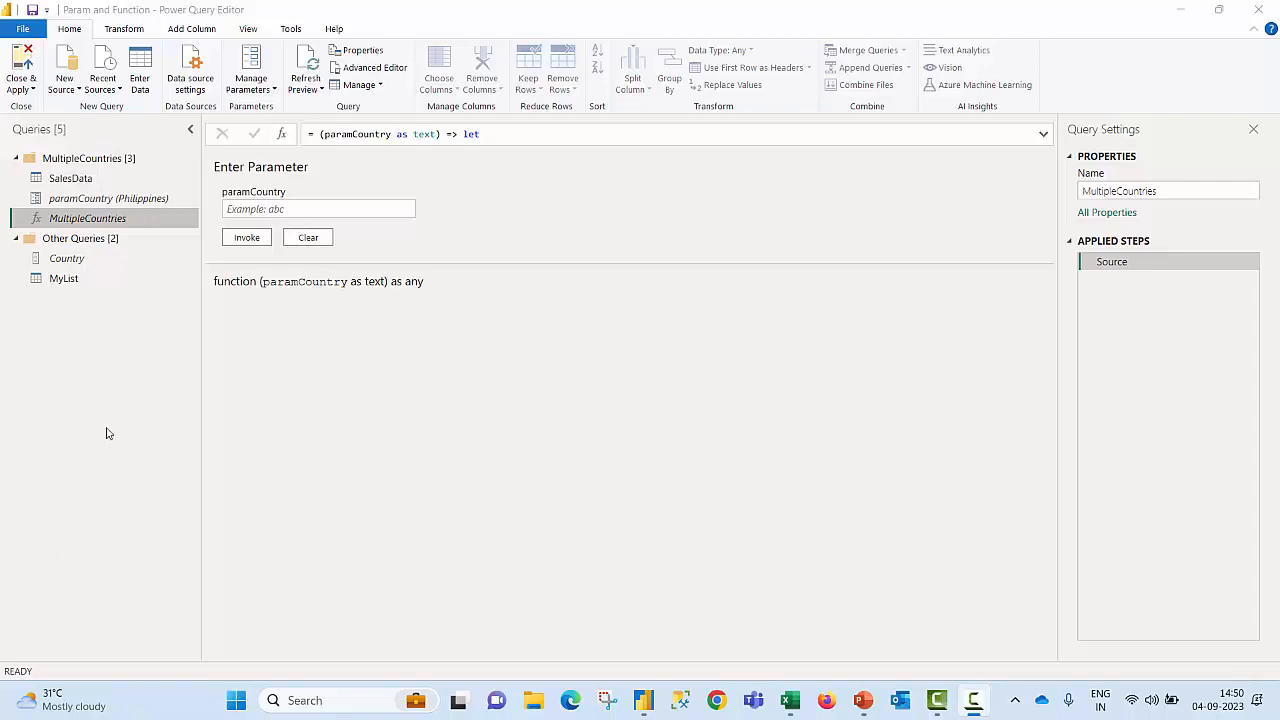
Step: Invoke the MultipleCountries custom function on the MyList query, with the Sel_Country column supplying paramCountry
left_click(70, 285)
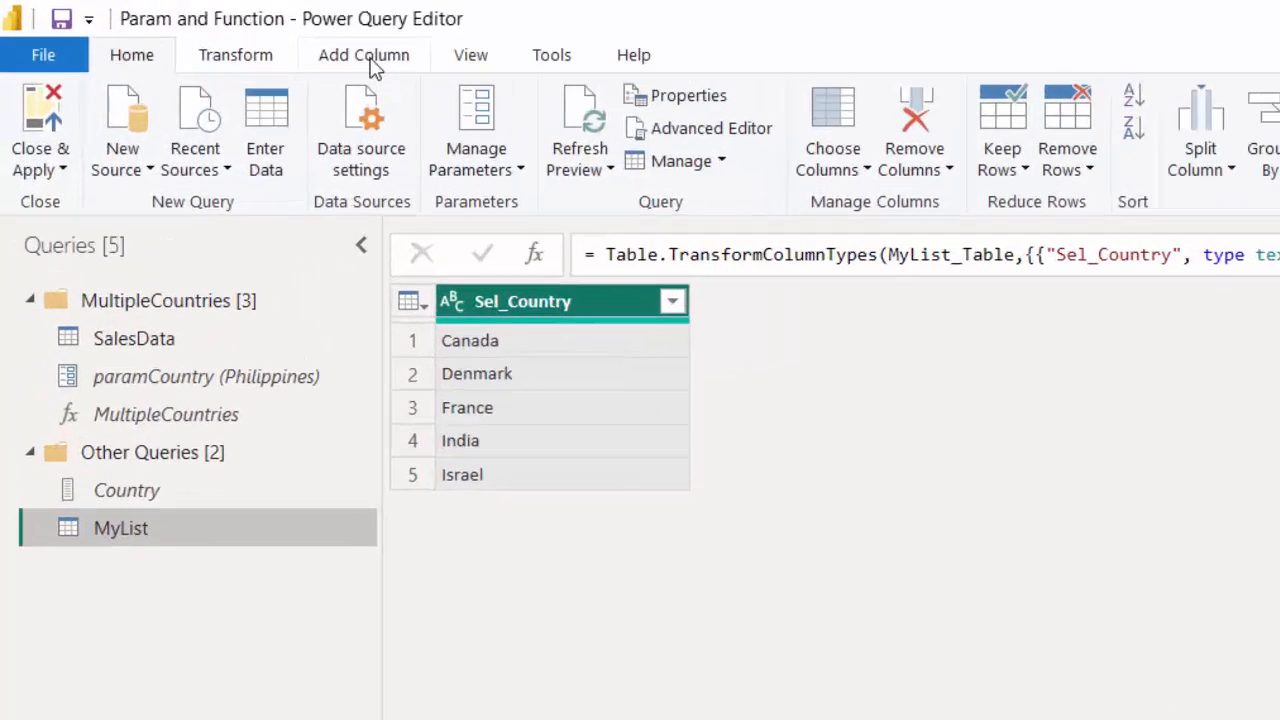
left_click(370, 60)
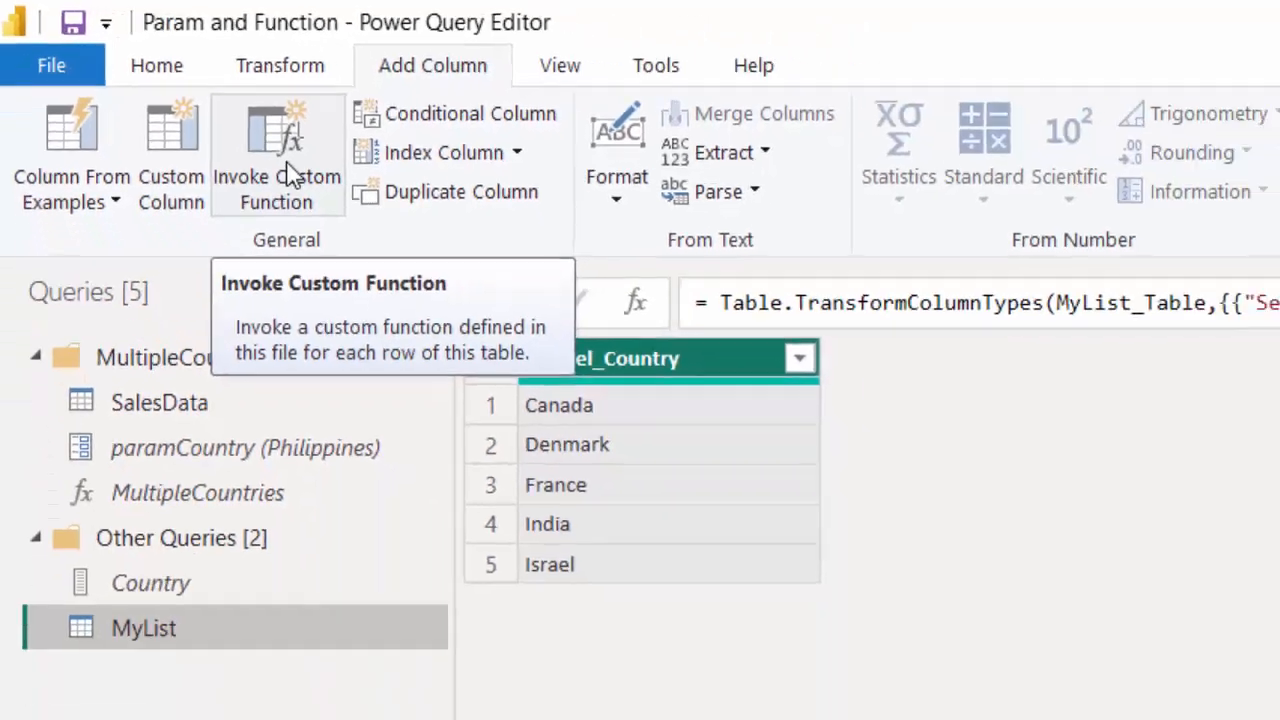
left_click(470, 285)
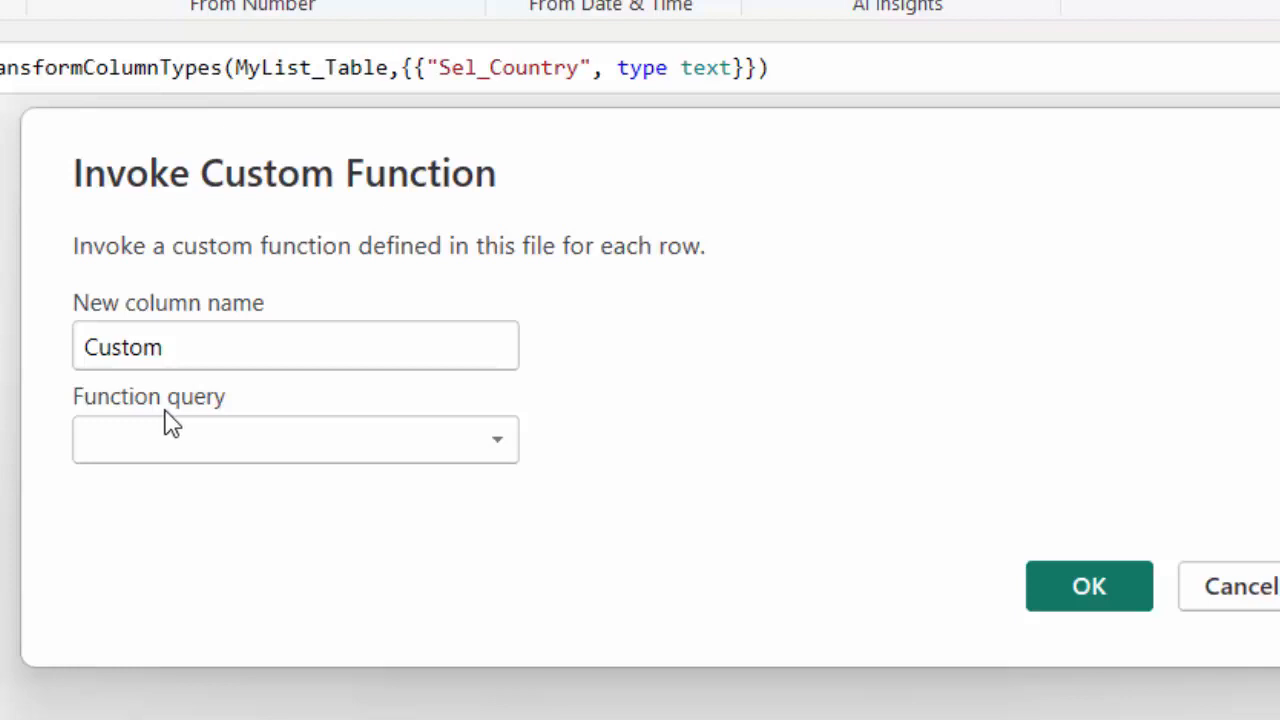
left_click(502, 460)
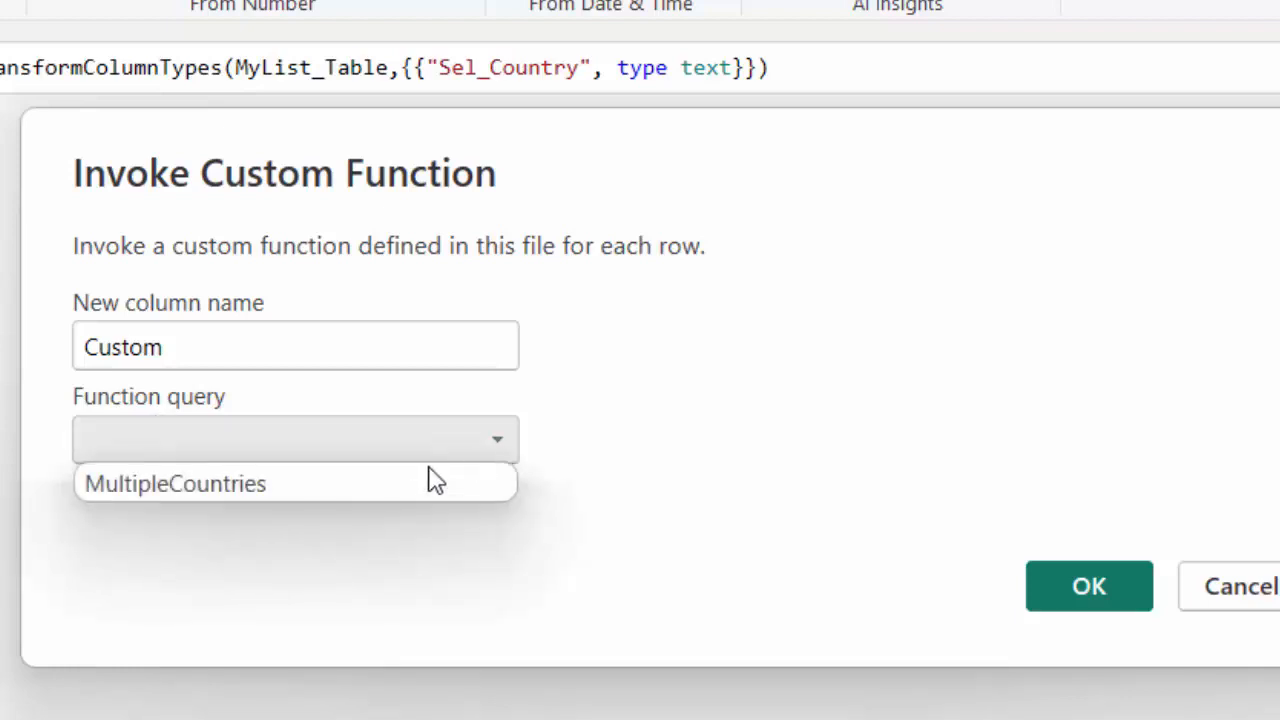
left_click(207, 489)
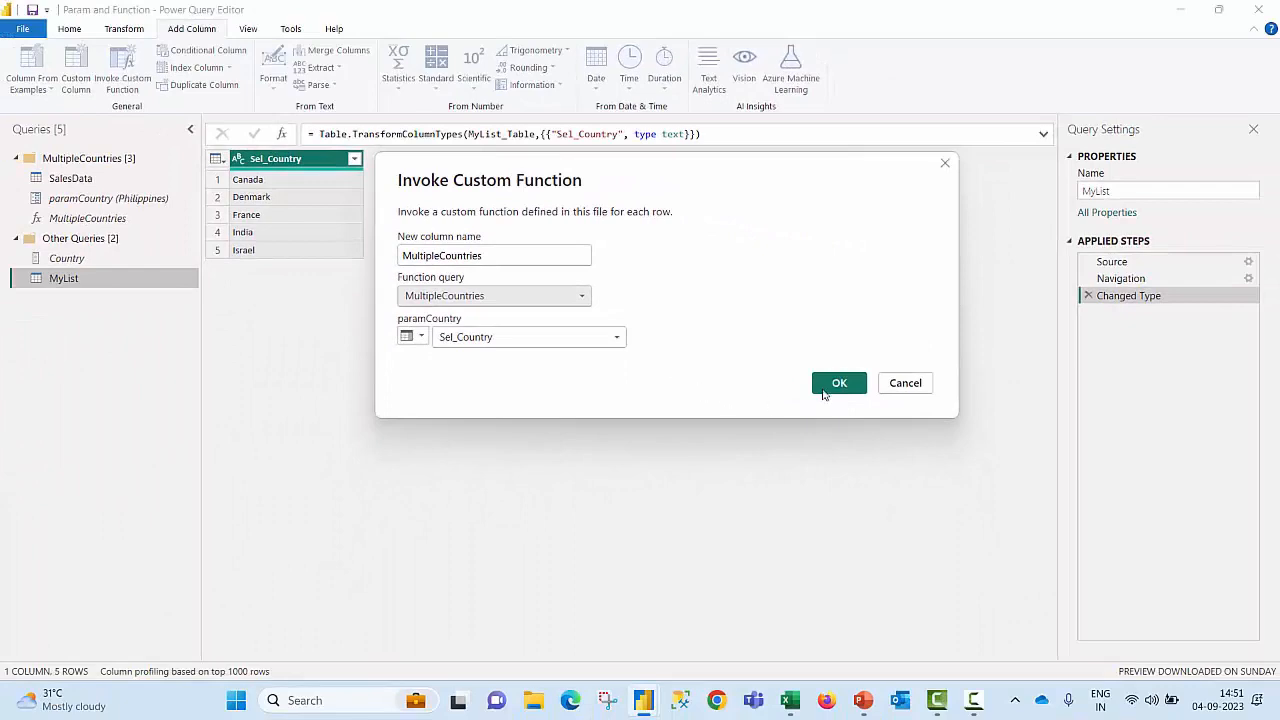
left_click(838, 383)
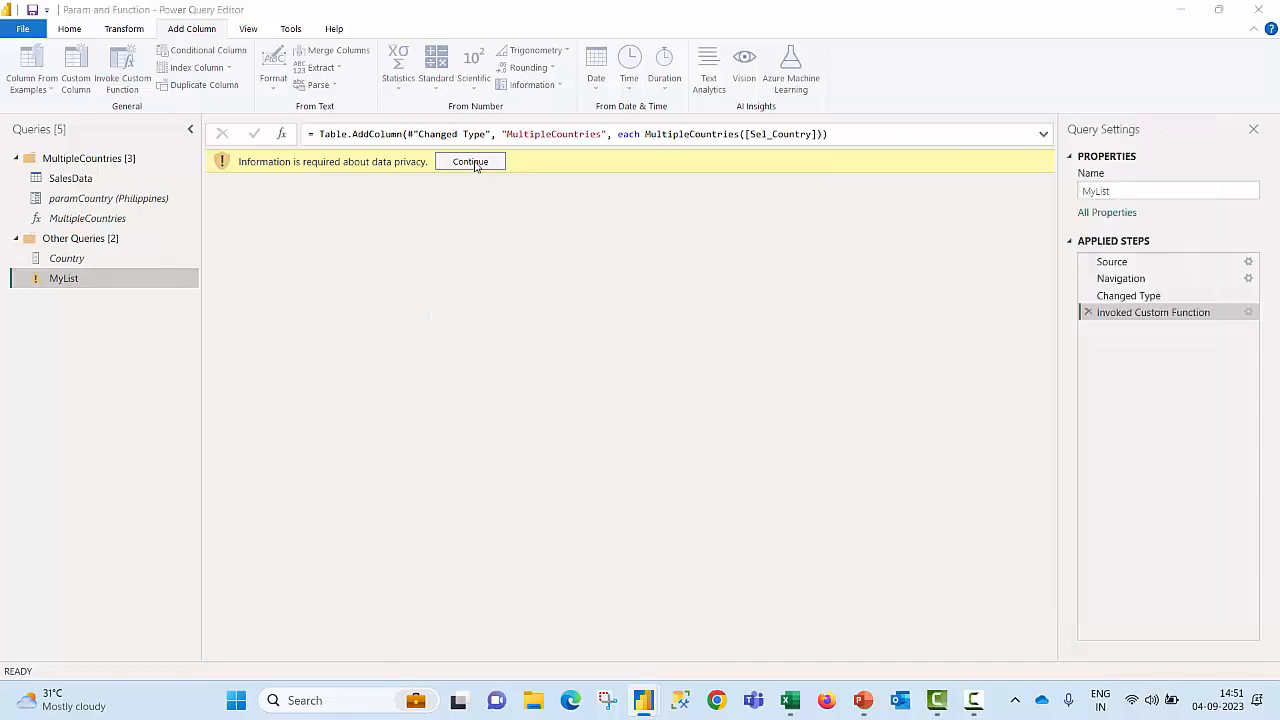
Step: Set the file to ignore privacy level checks and save the privacy settings
left_click(470, 162)
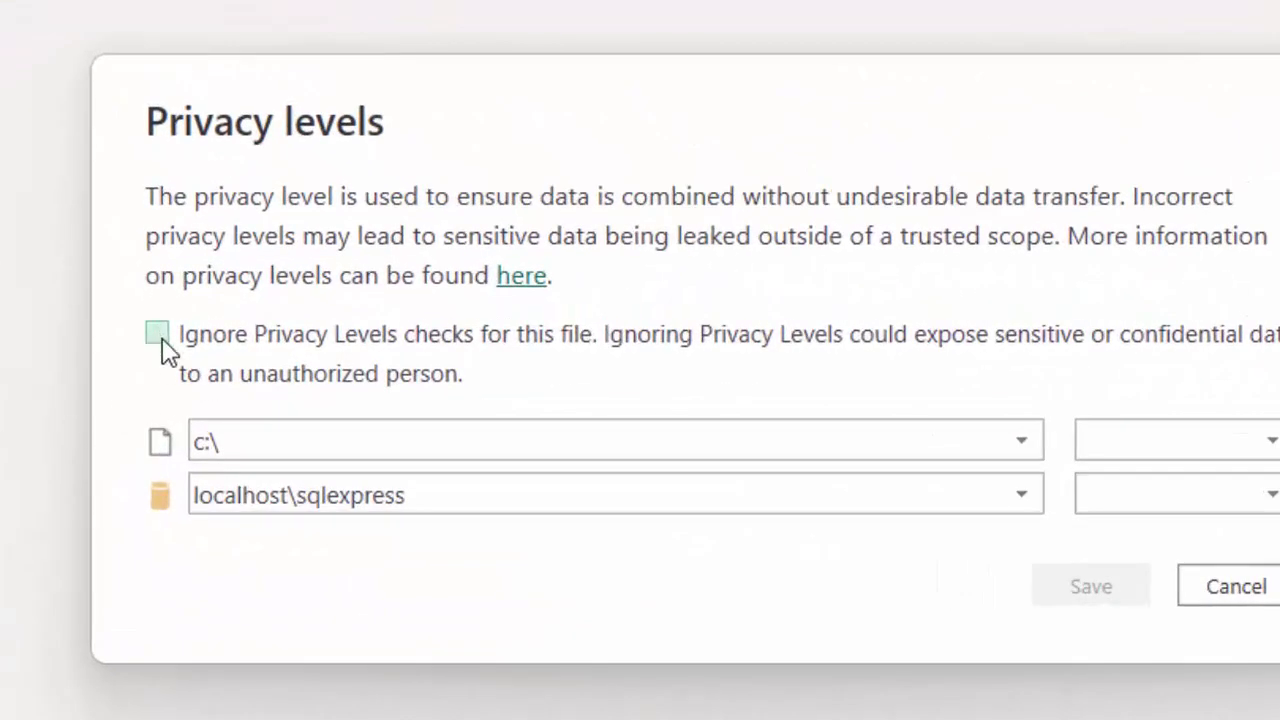
left_click(158, 335)
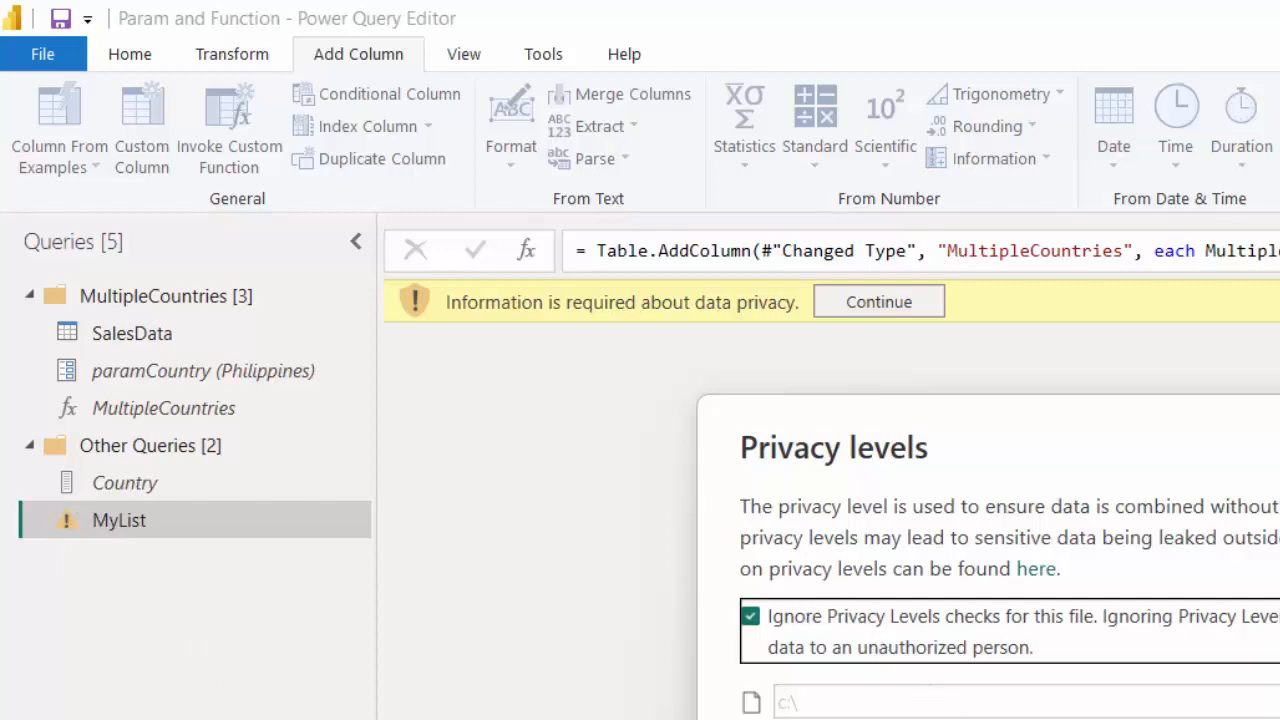
left_click(1111, 620)
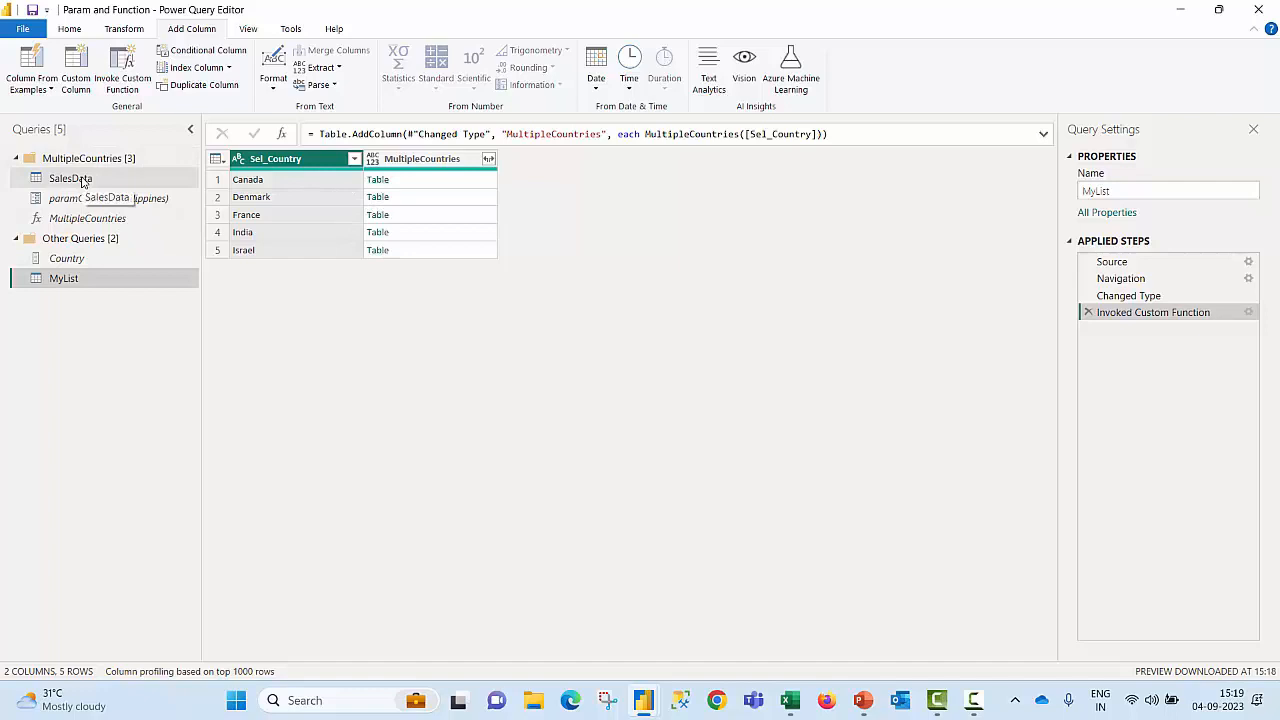
Step: Expand the MultipleCountries column to only Item Type, Date and Profit, without the original column name as prefix
left_click(489, 160)
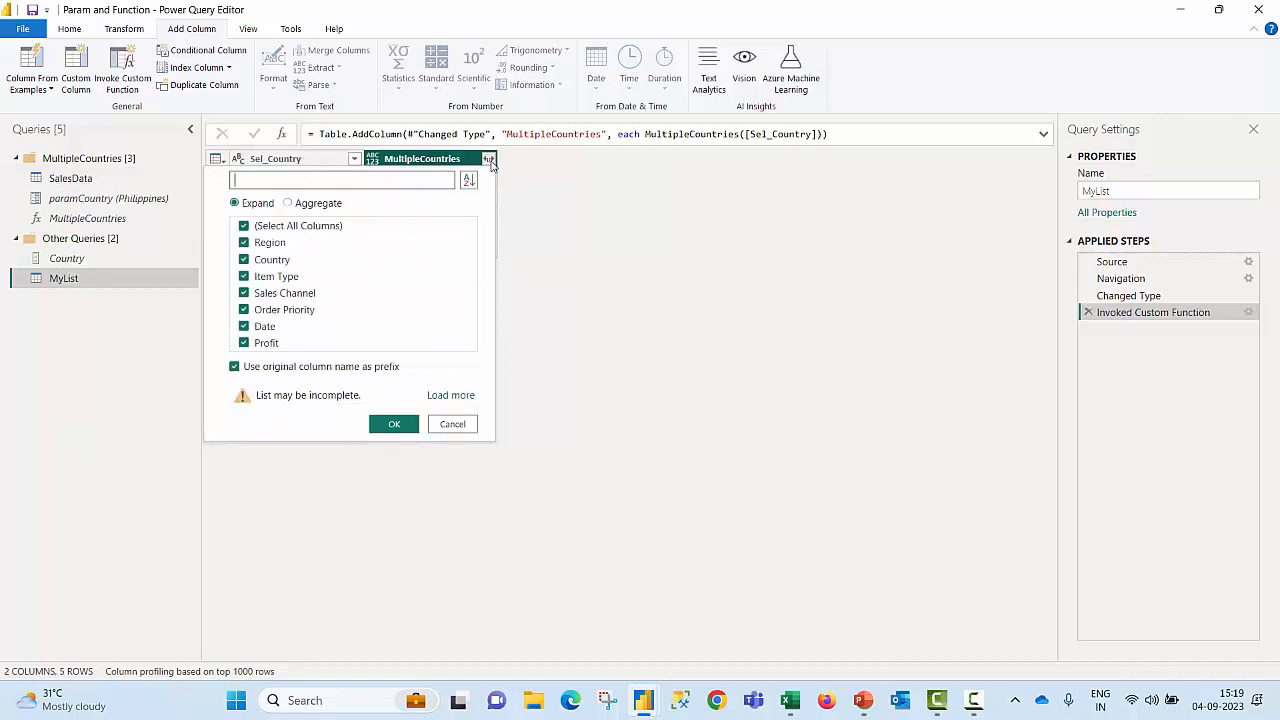
left_click(244, 242)
left_click(244, 259)
left_click(244, 293)
left_click(244, 310)
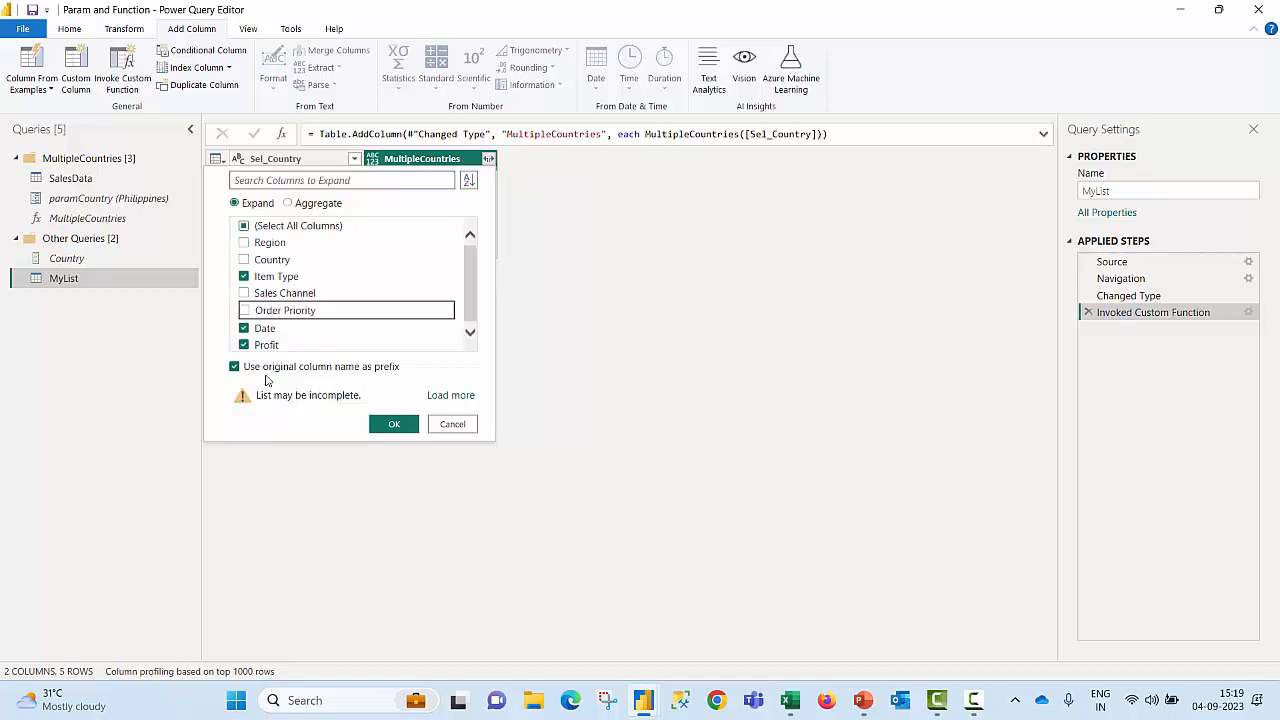
left_click(236, 368)
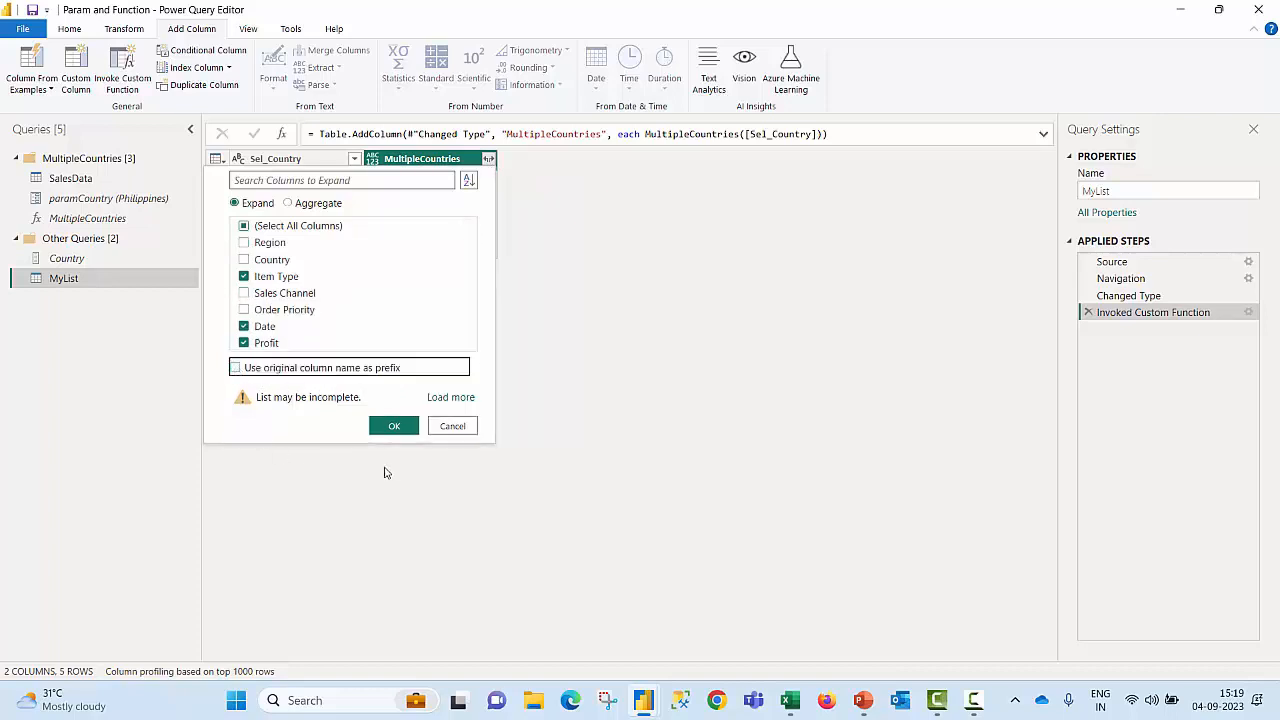
left_click(395, 427)
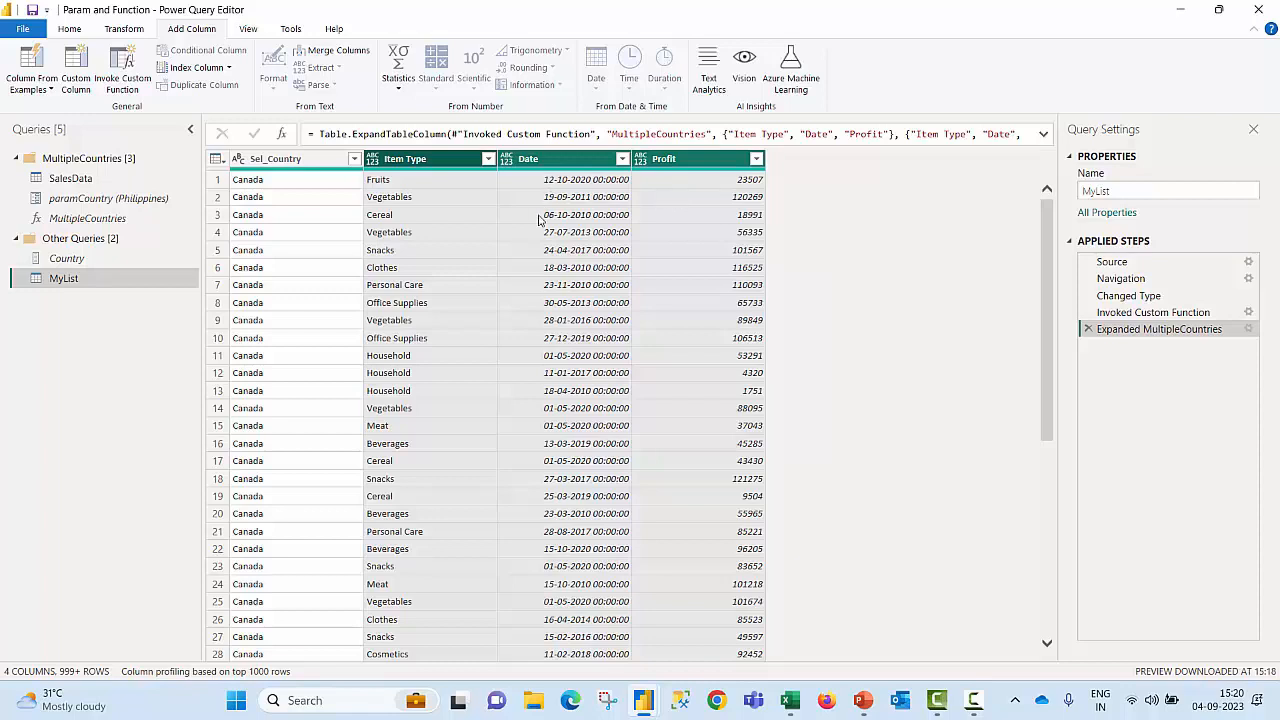
Step: Automatically detect the data types of all columns from Sel_Country through Profit in MyList
left_click(299, 161)
left_click(668, 160, "shift")
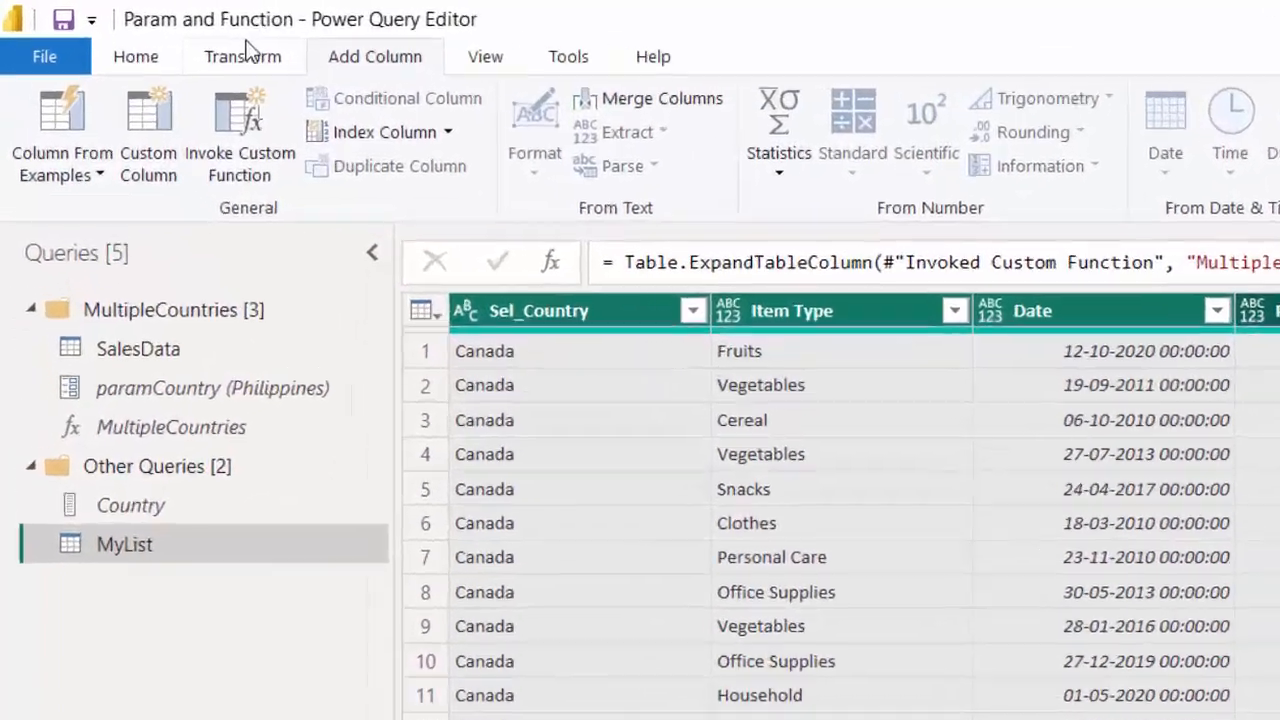
left_click(167, 42)
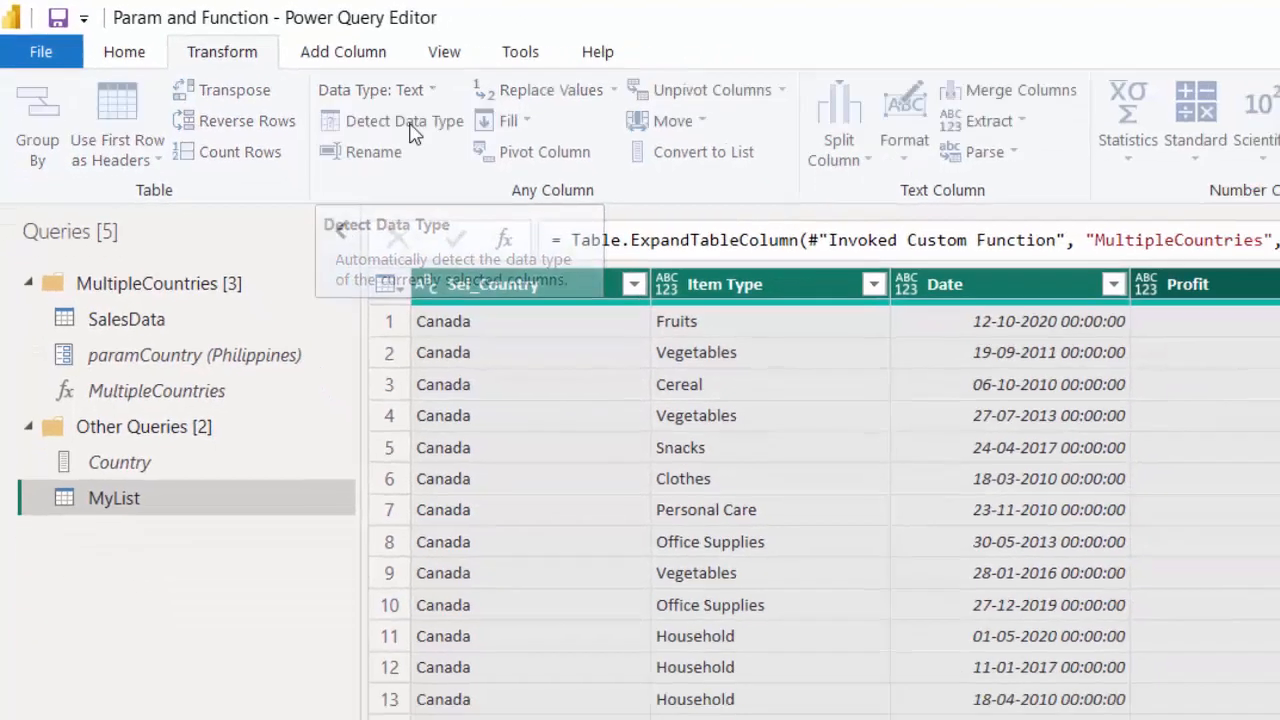
left_click(515, 163)
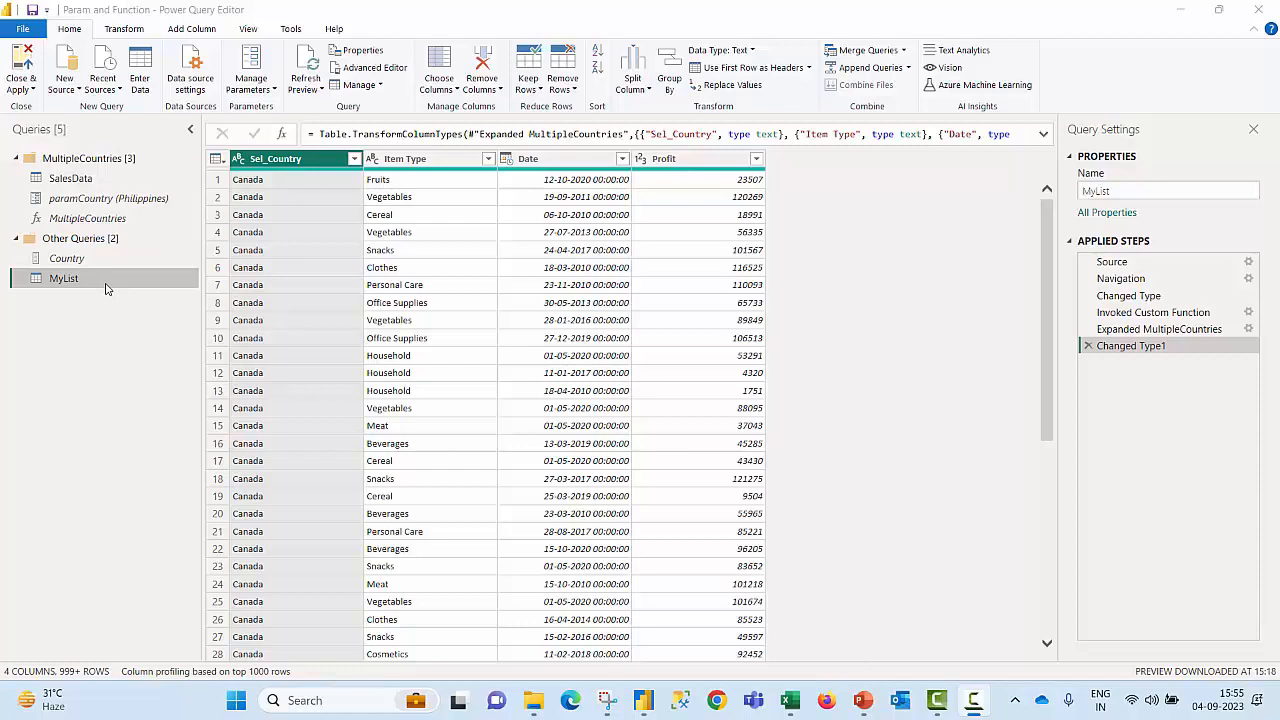
Step: Disable loading of the SalesData query into the model
left_click(87, 183)
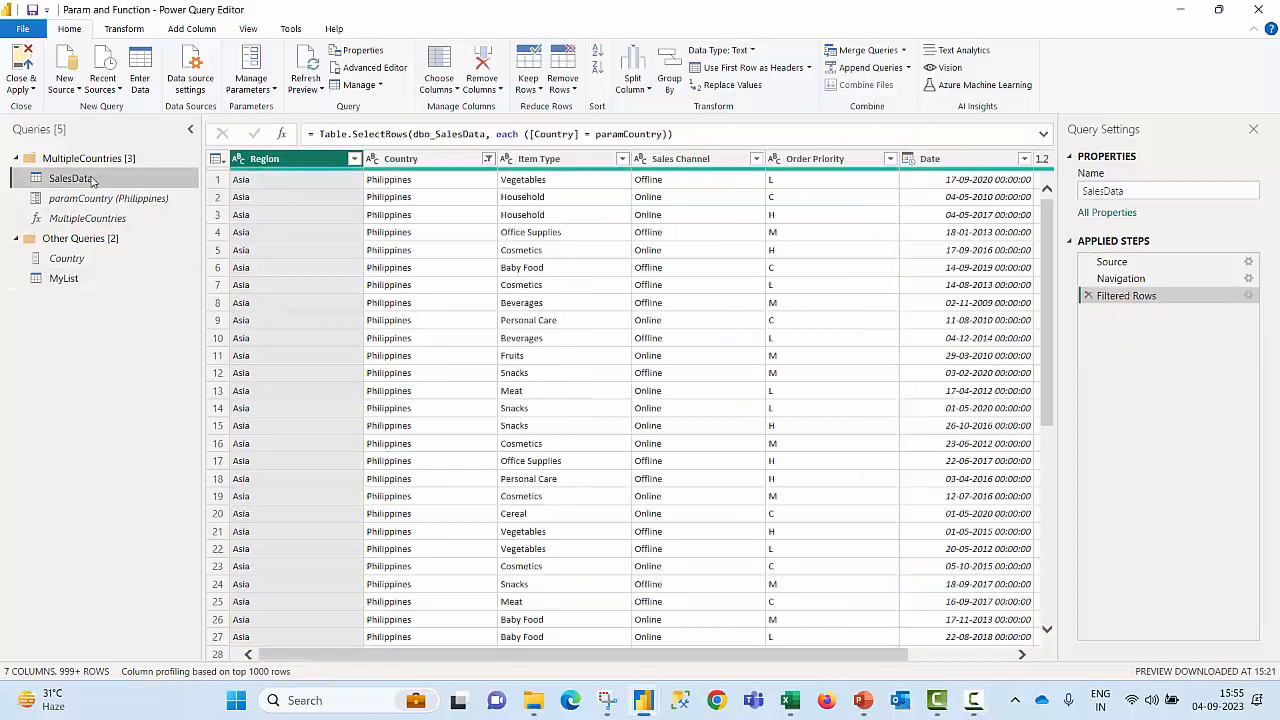
right_click(93, 181)
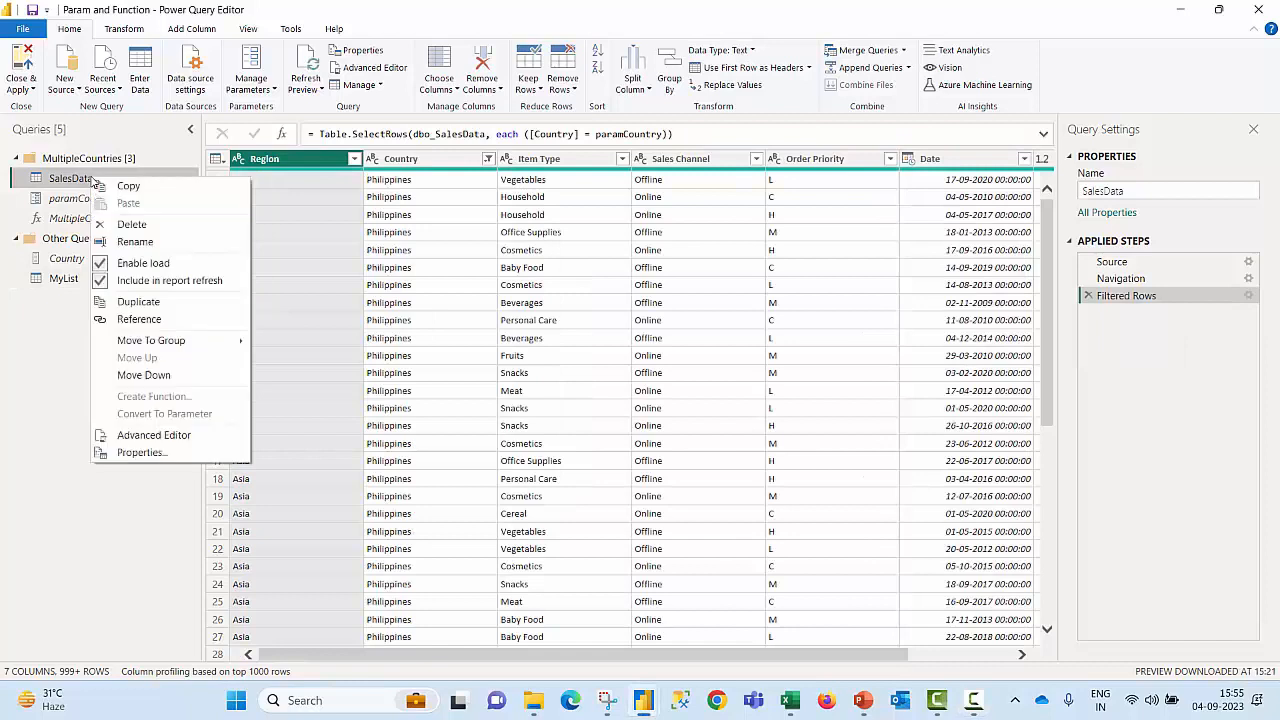
left_click(163, 264)
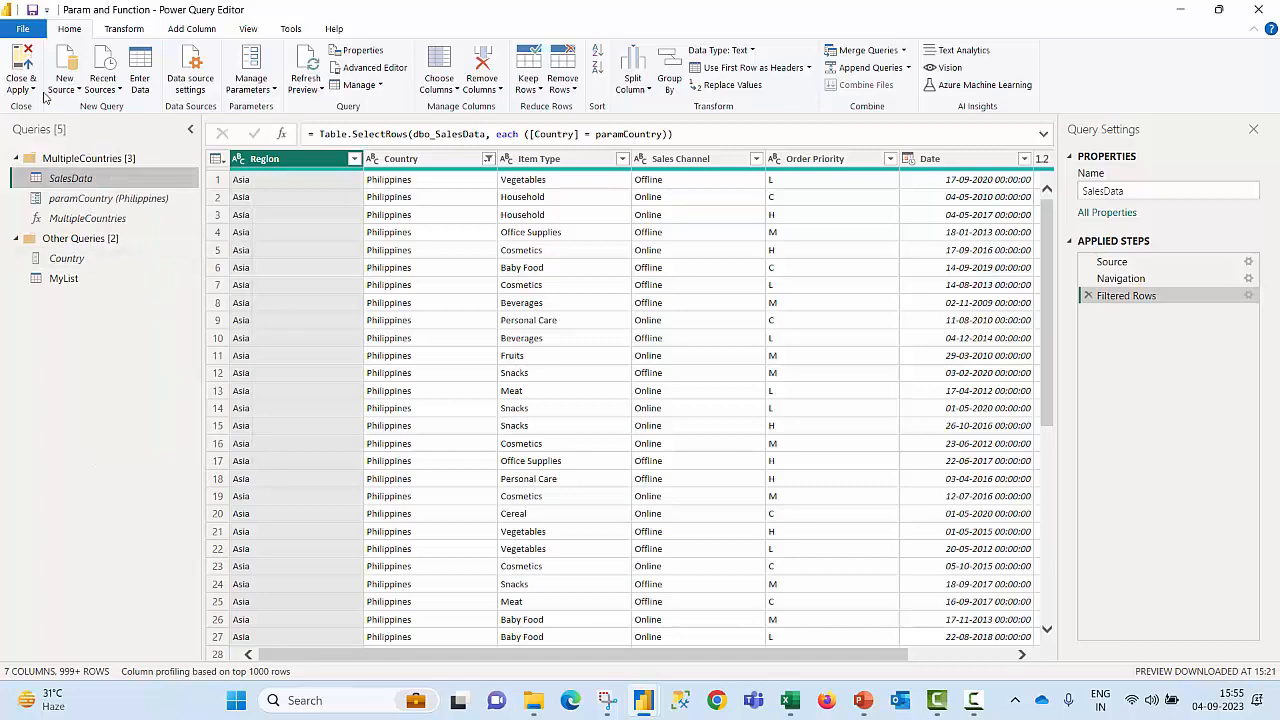
Step: Close the query editor applying the changes, and review the Sel_Country values in the loaded MyList table
left_click(24, 68)
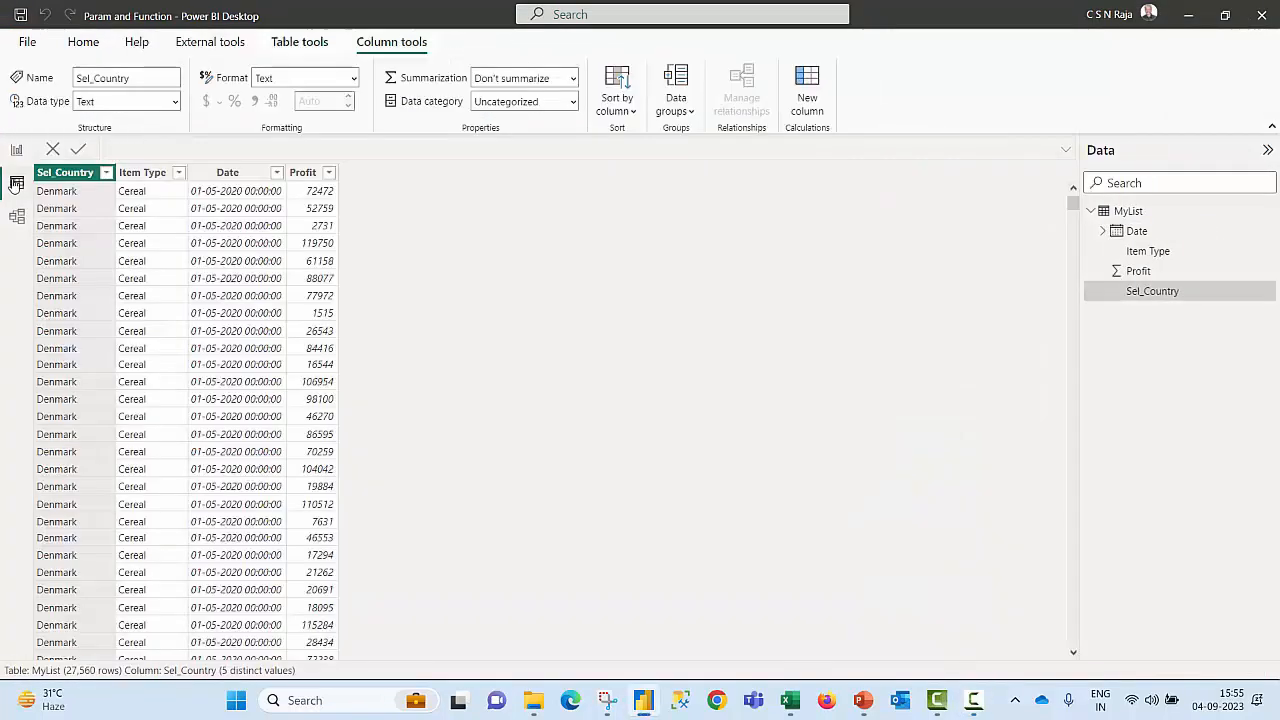
left_click(105, 172)
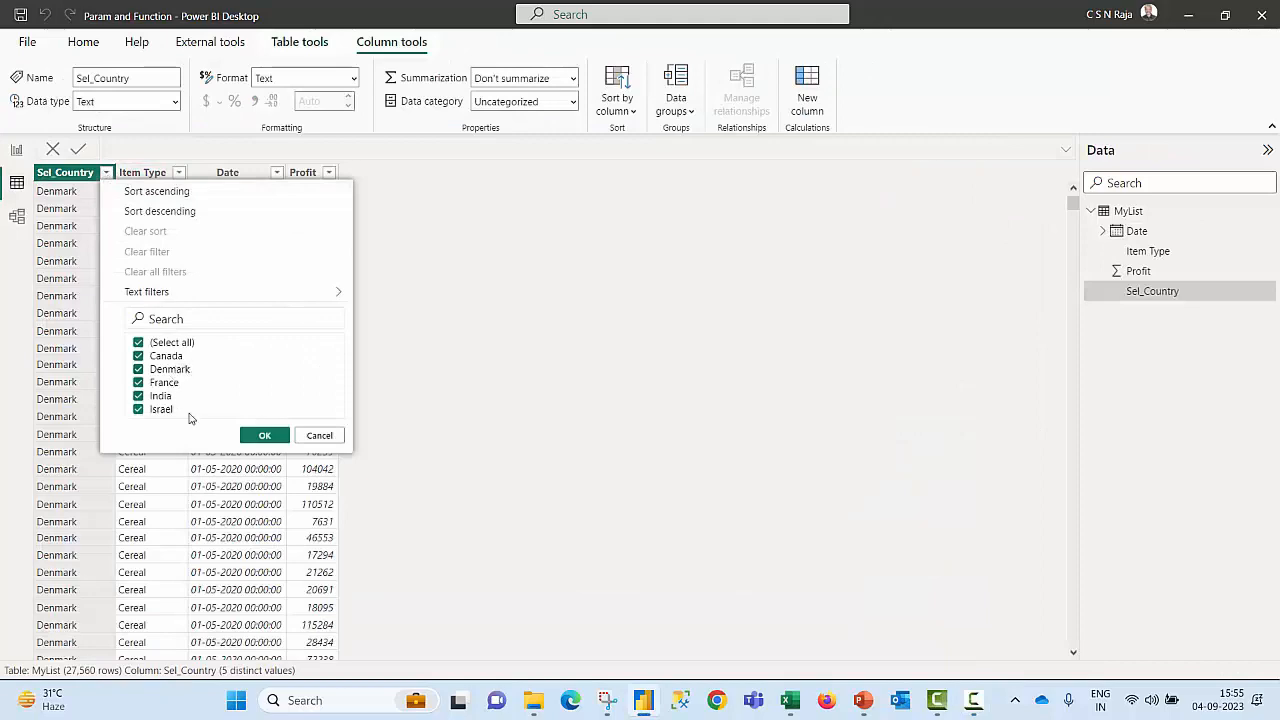
left_click(274, 439)
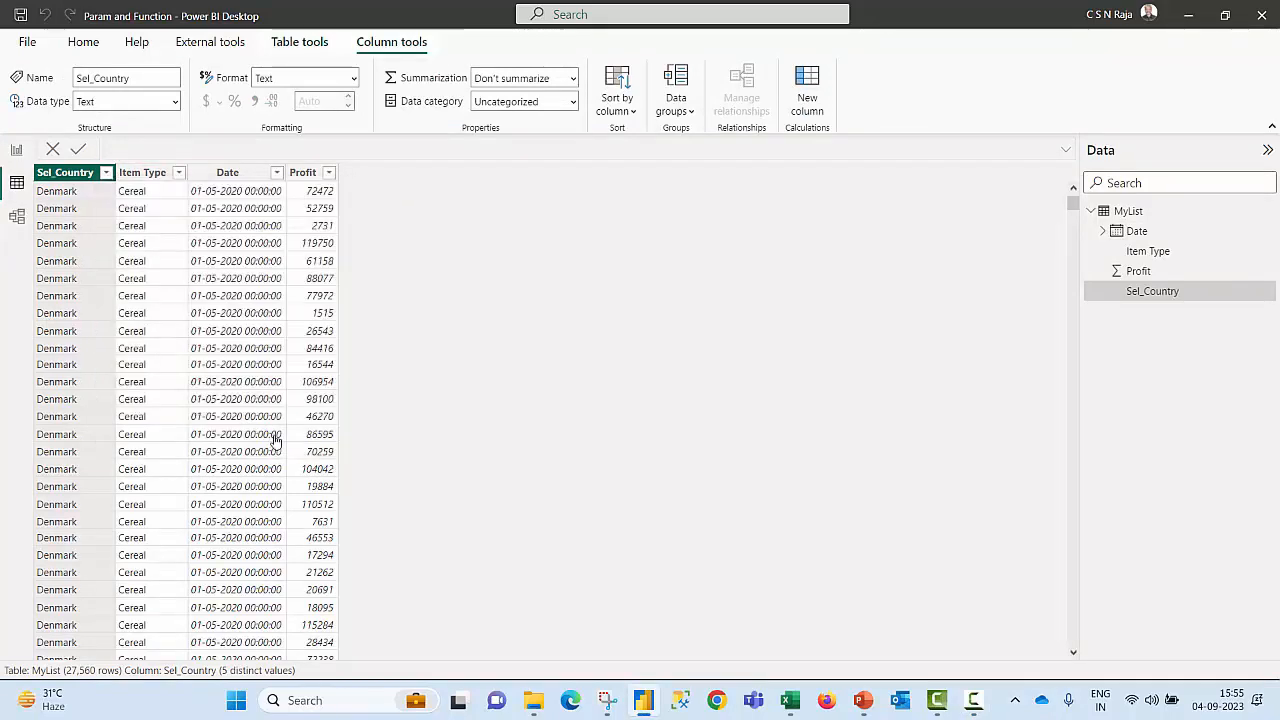
Step: Switch to CountryNames.xlsx in Excel, add the copied Belgium entry below Israel in the Sel_Country table, and save the workbook
left_click(790, 700)
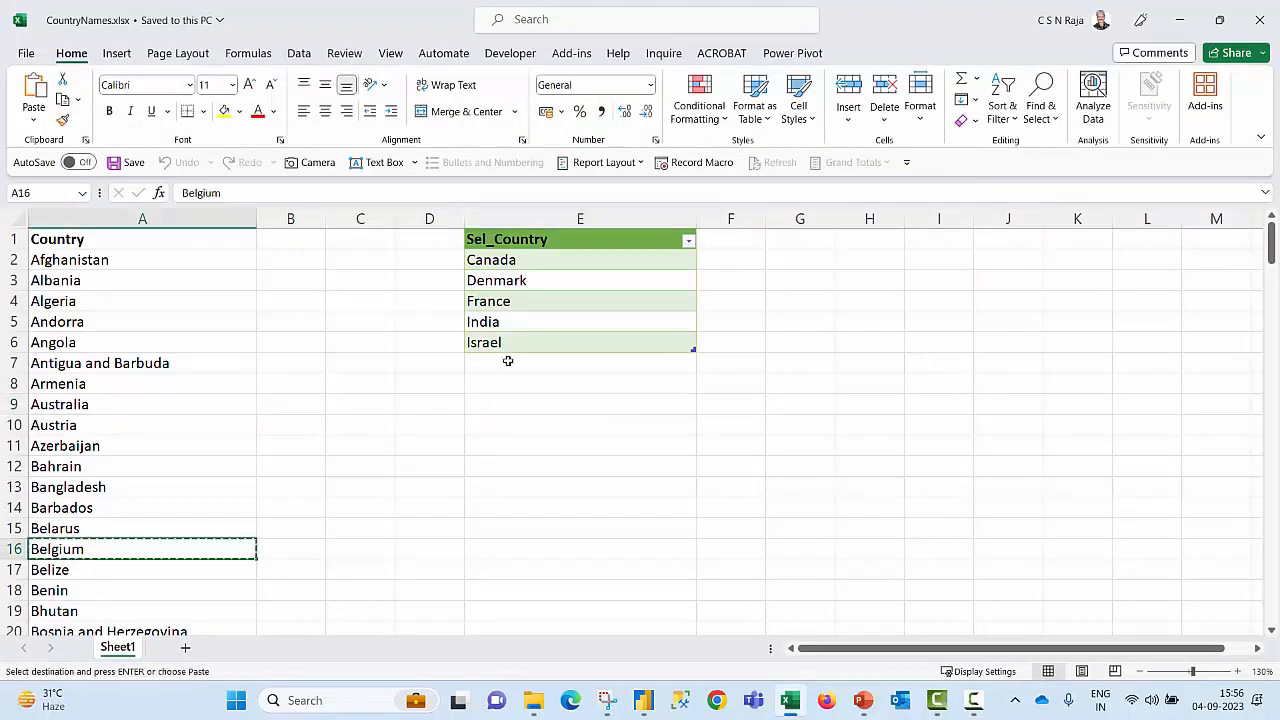
left_click(509, 362)
key("ctrl+v")
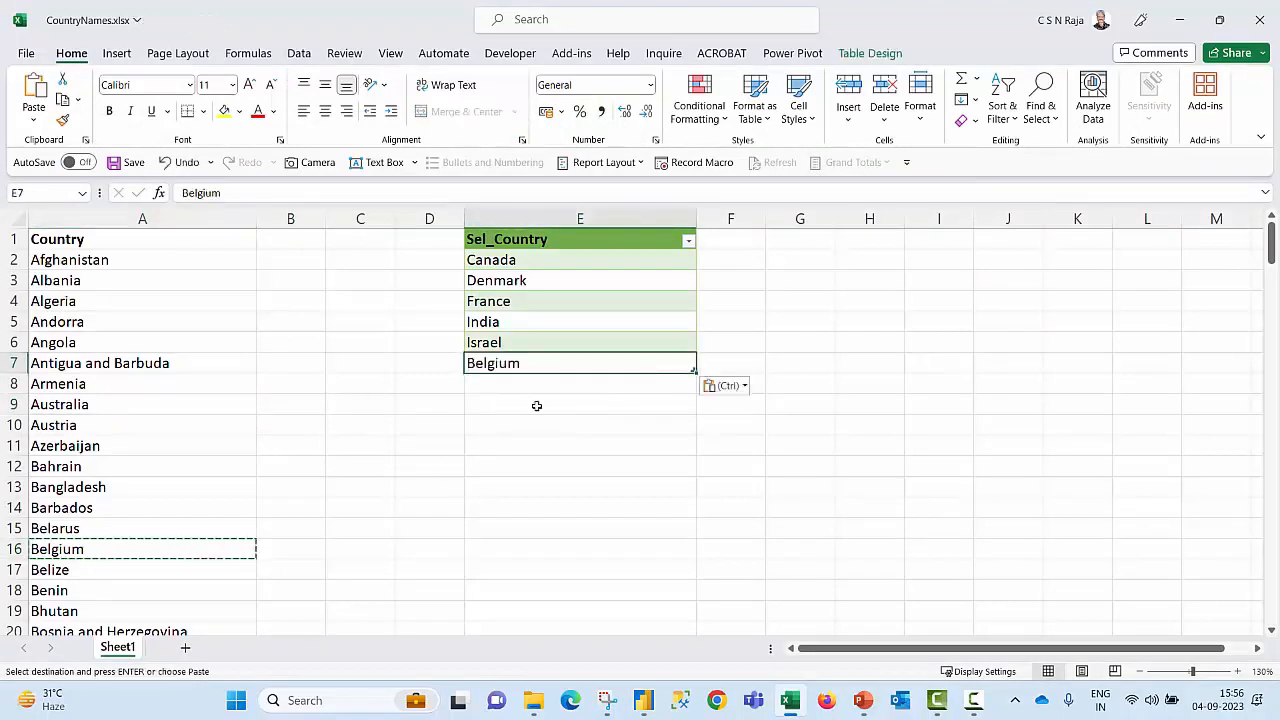
left_click(577, 307)
key("Escape")
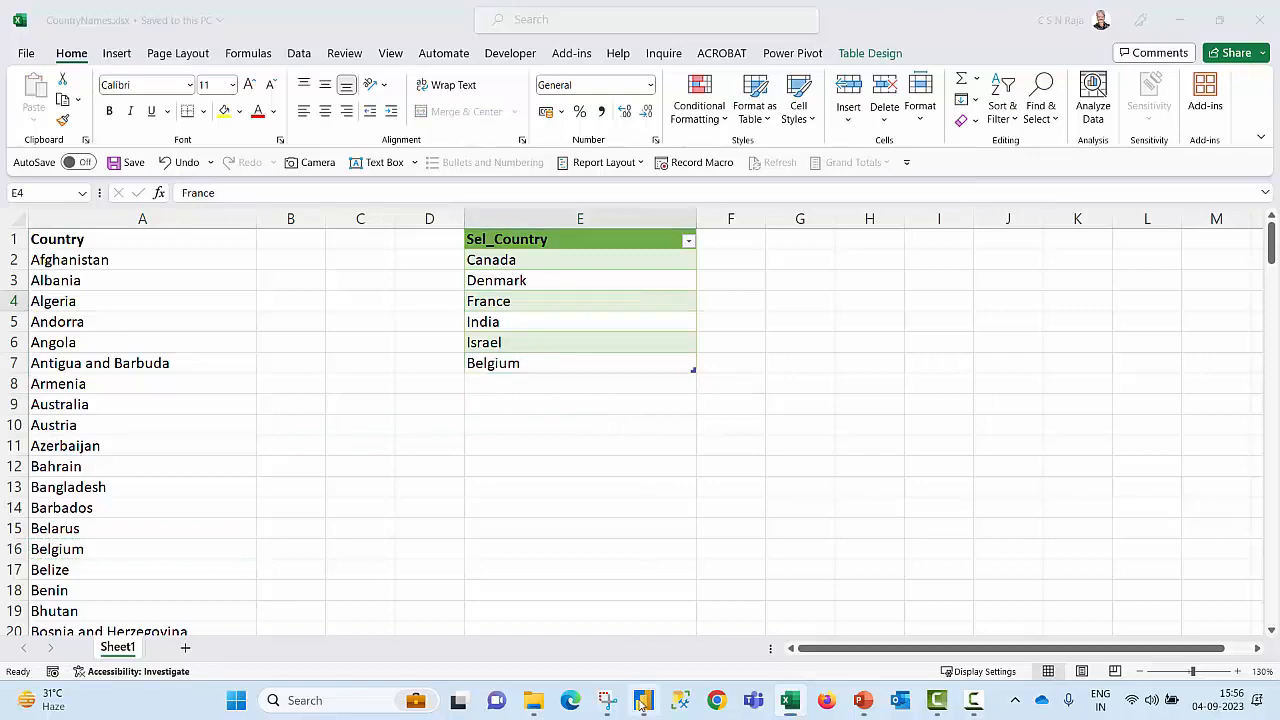
Step: Switch back to Power BI Desktop, refresh the data and check the Sel_Country values in MyList
left_click(643, 700)
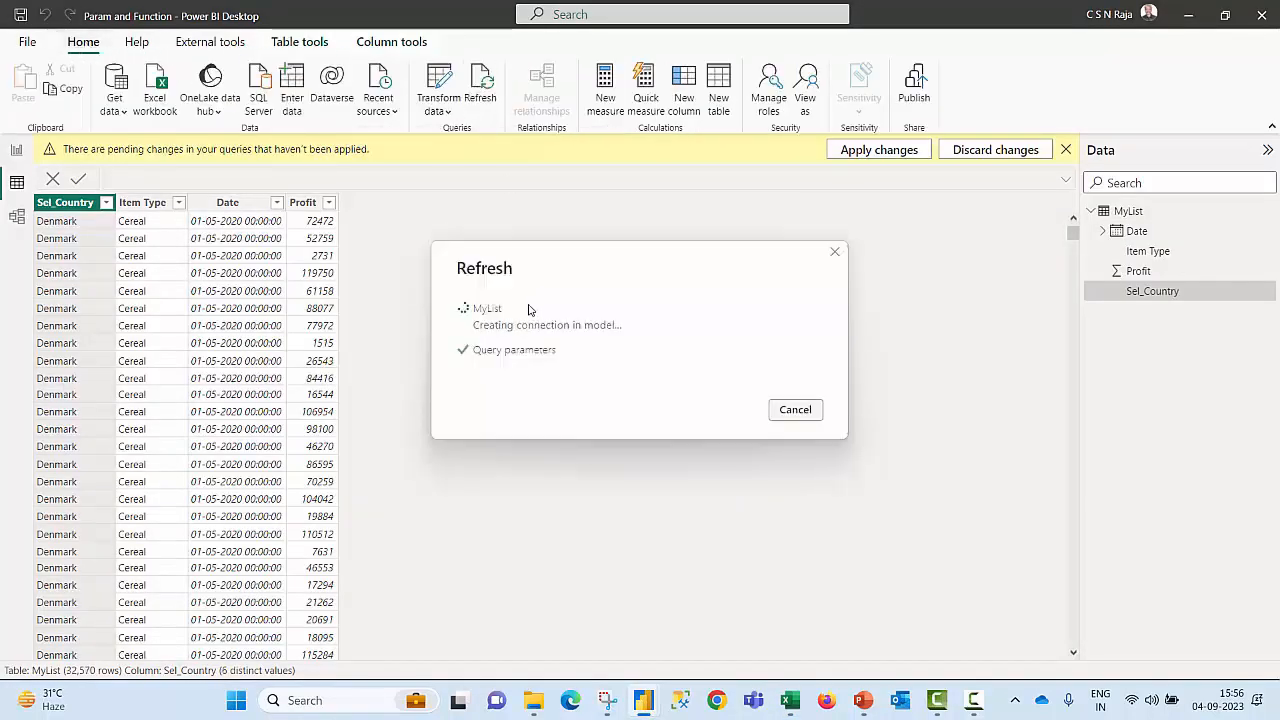
left_click(106, 203)
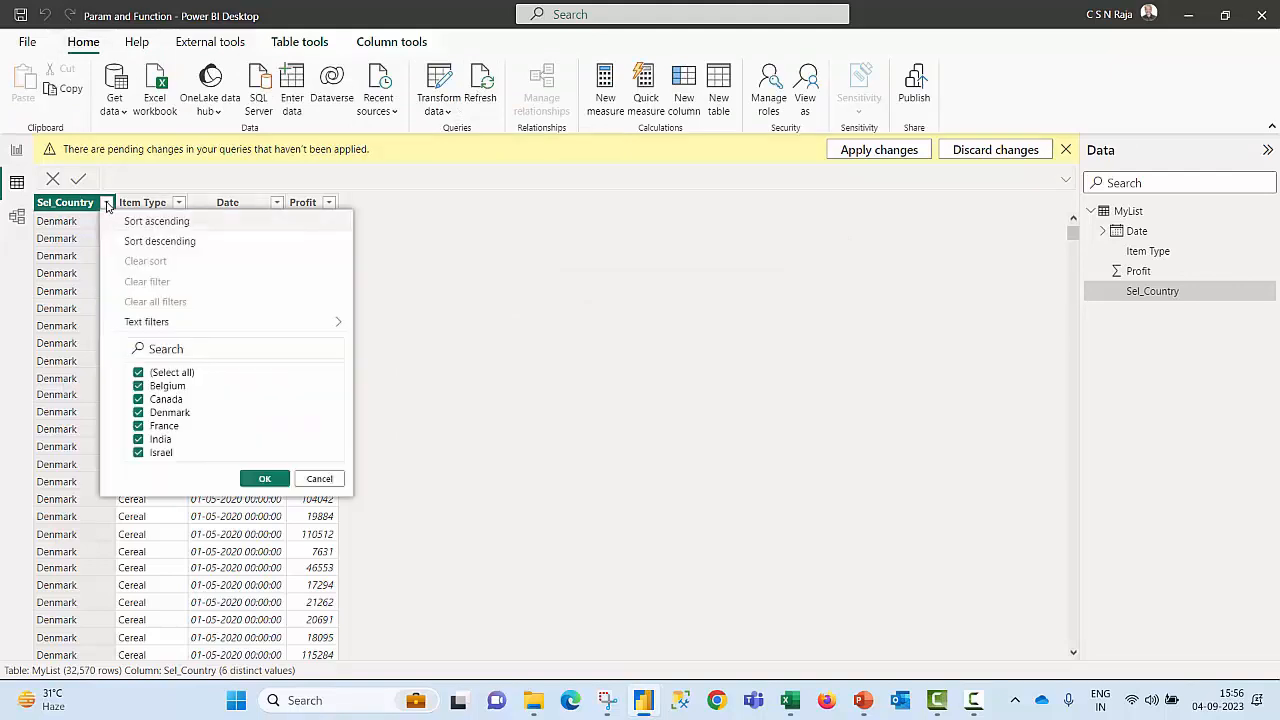
left_click(265, 479)
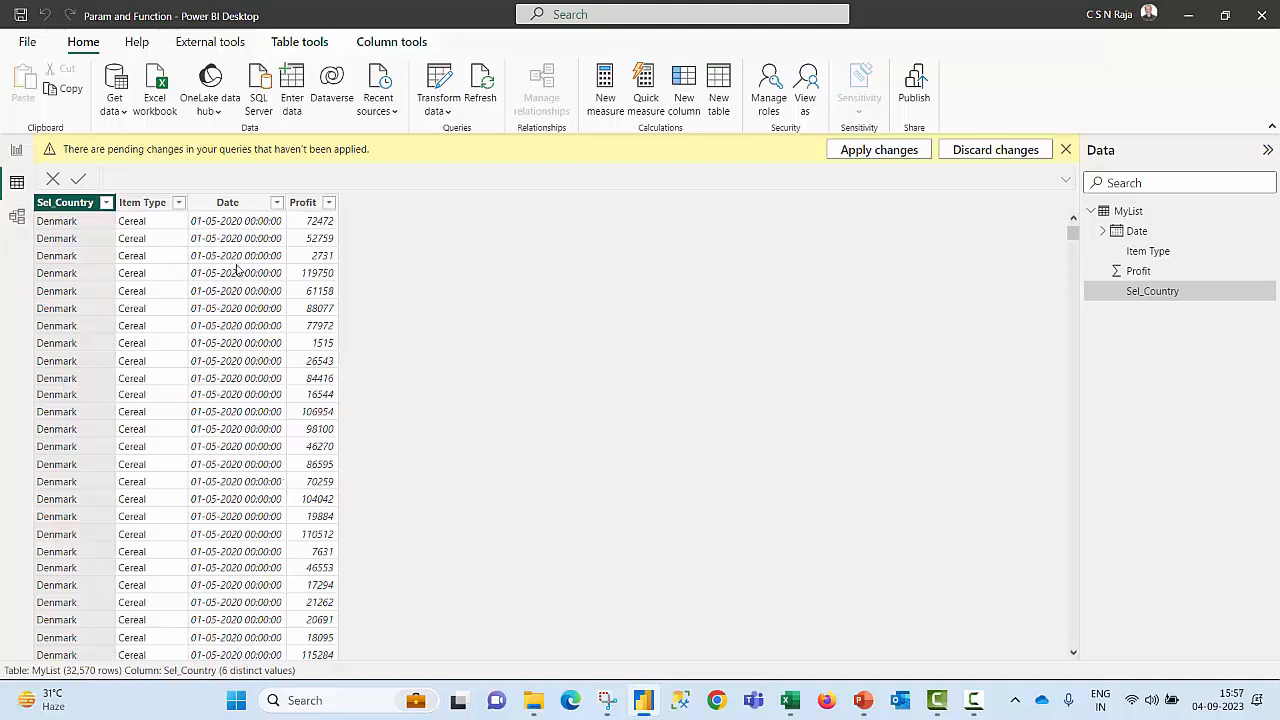
Step: Show the report canvas and dismiss the pending query changes notification without applying or discarding them
left_click(16, 150)
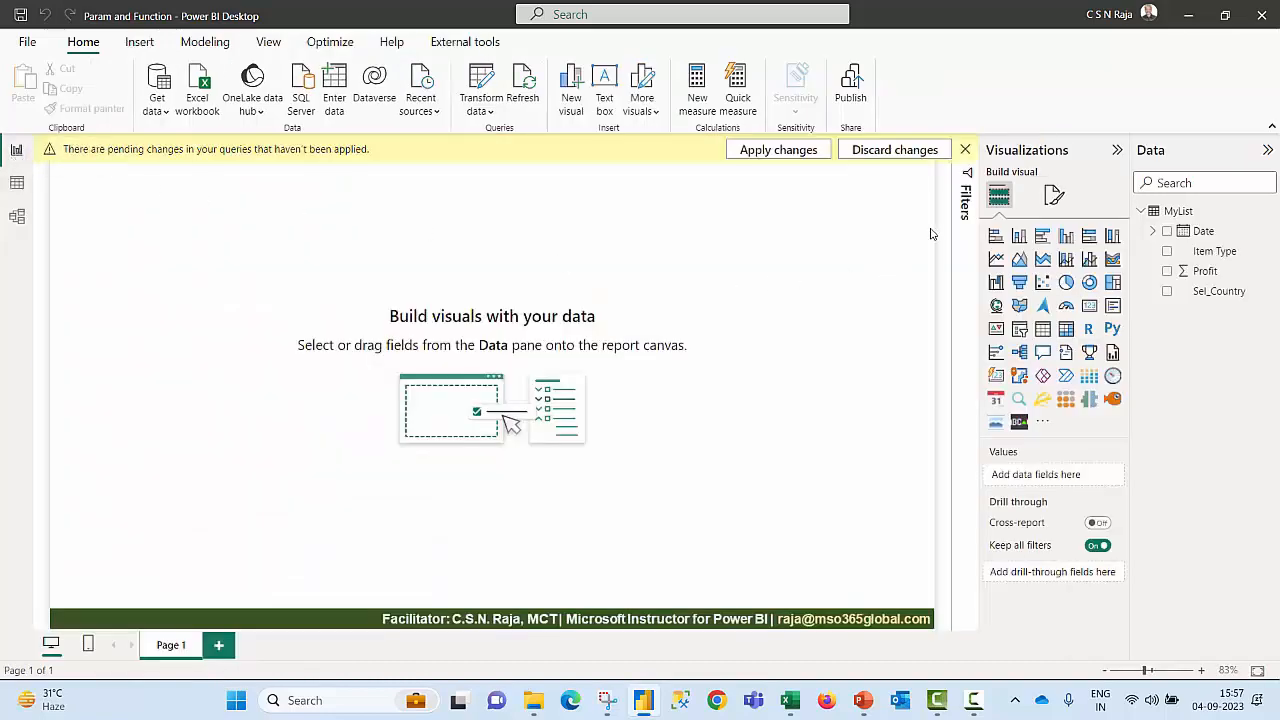
left_click(965, 150)
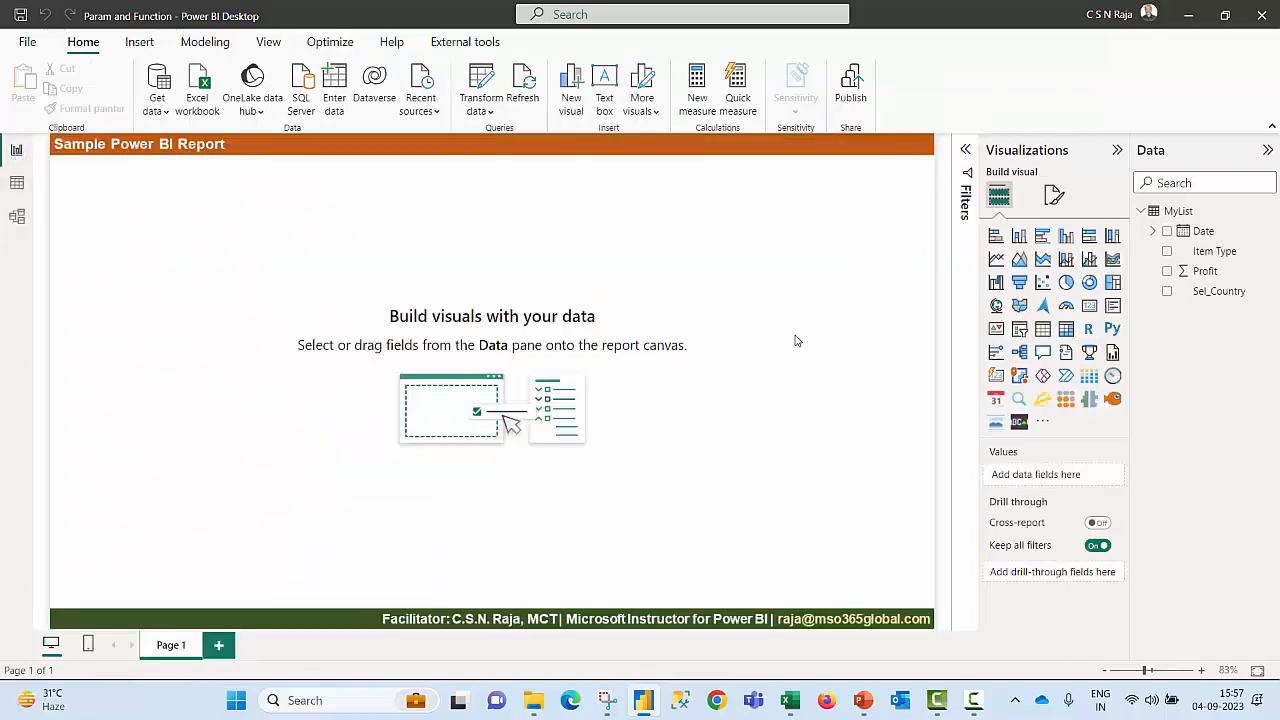